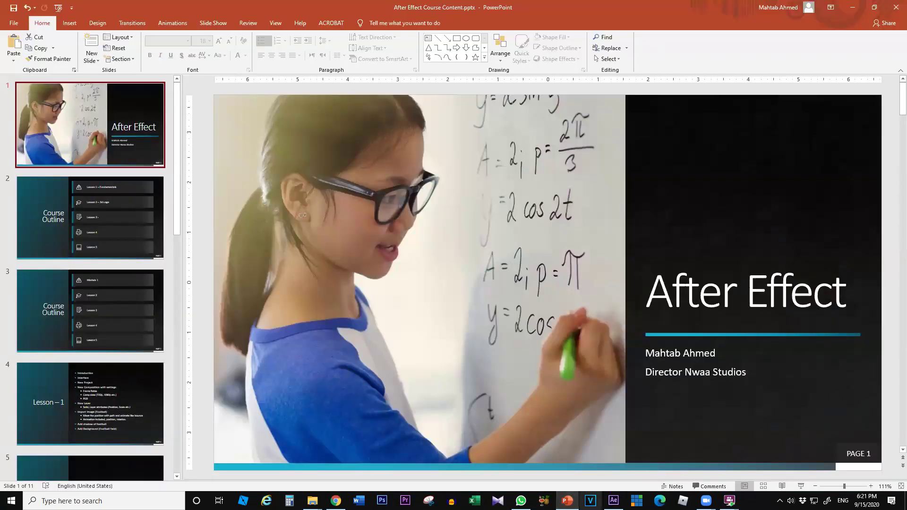
mouse_move(705, 500)
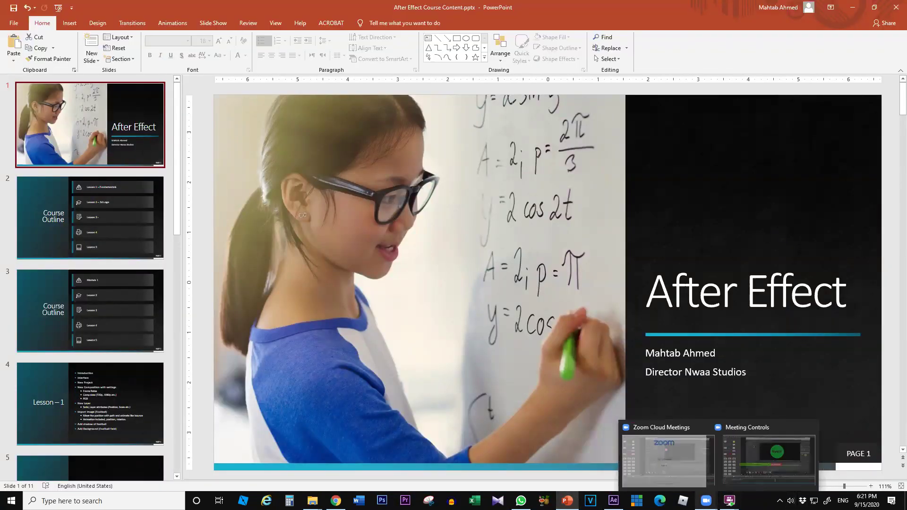
click(654, 461)
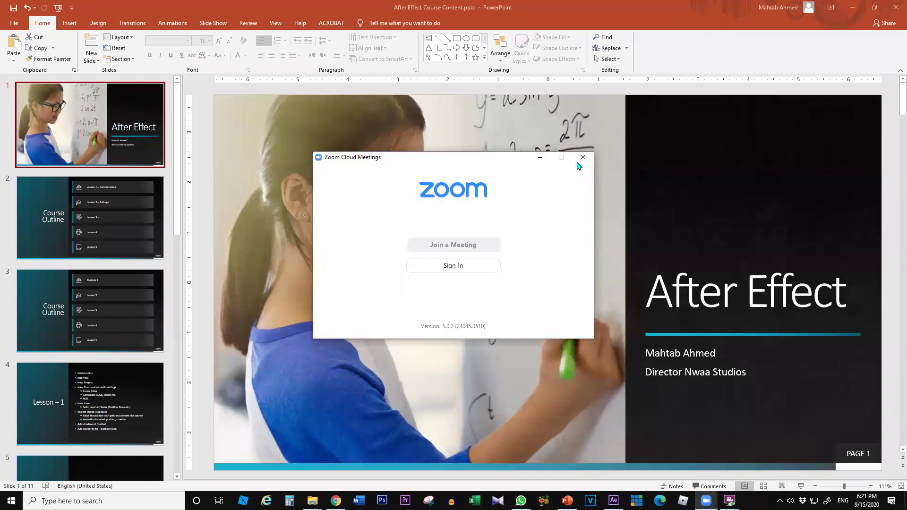
click(544, 158)
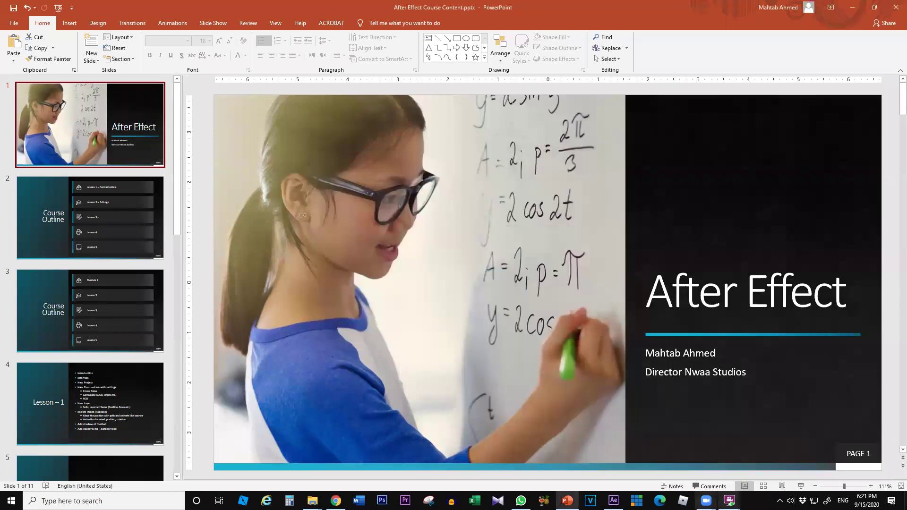
mouse_move(706, 500)
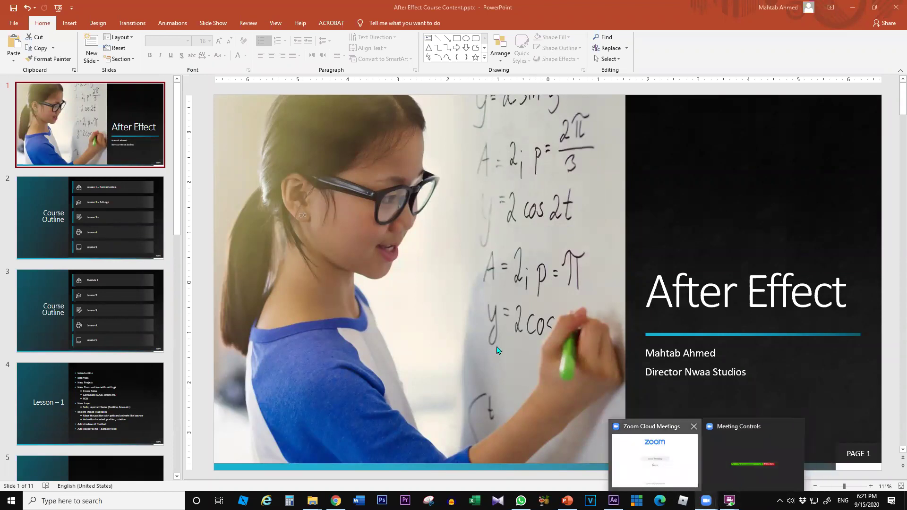
click(678, 460)
click(539, 157)
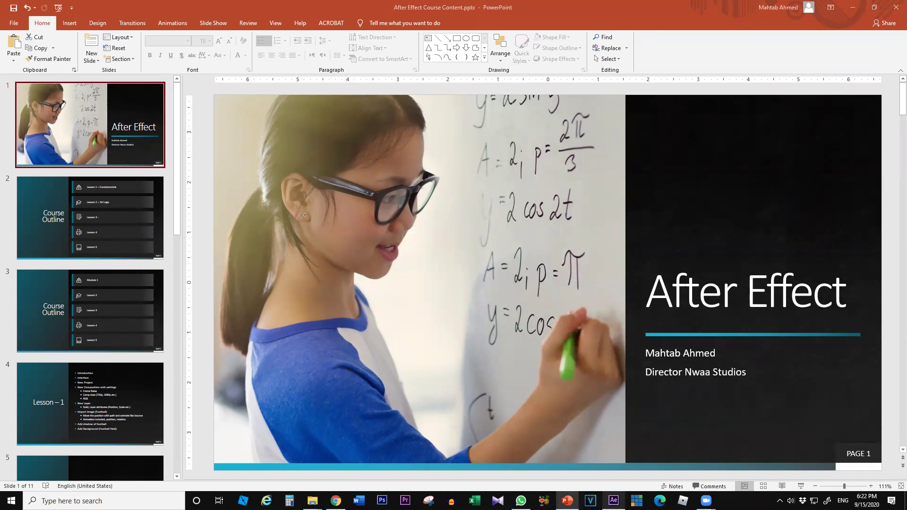
Switch to After Effects and create a new 1920 x 1080 composition at 60 fps lasting one minute.
click(613, 500)
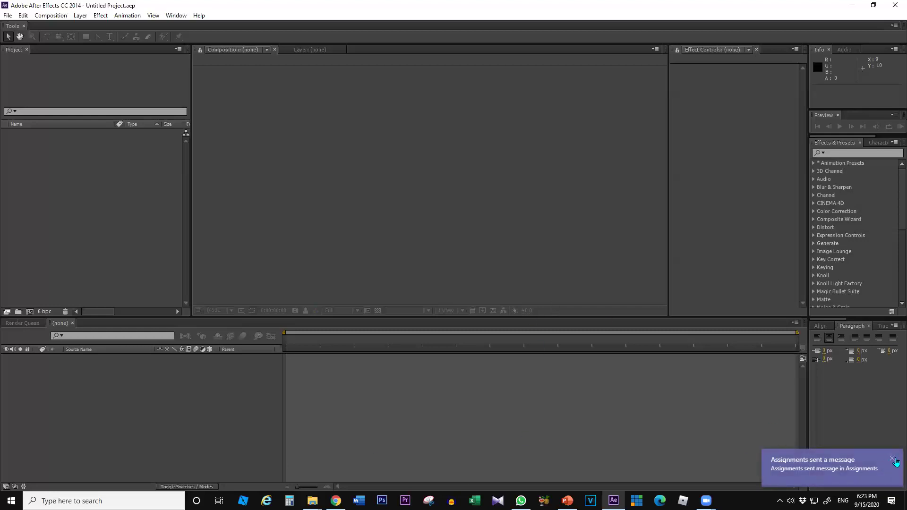
click(573, 405)
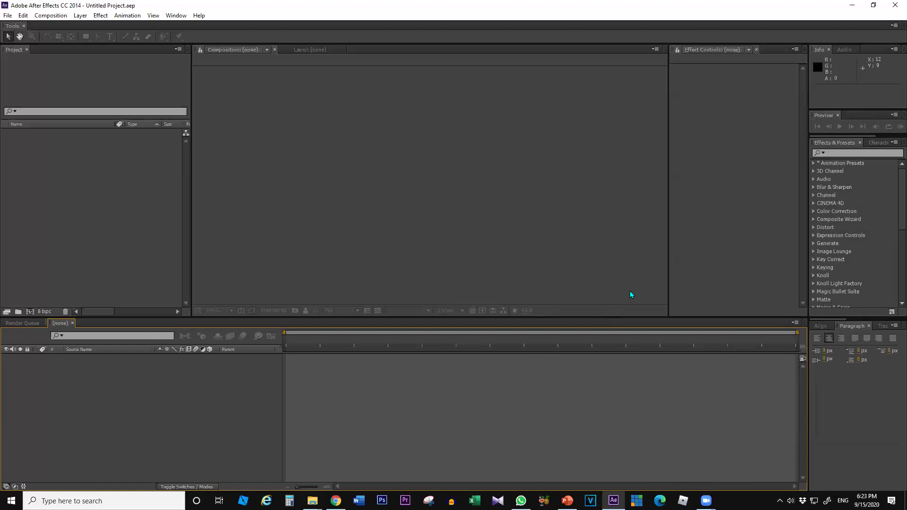
click(135, 243)
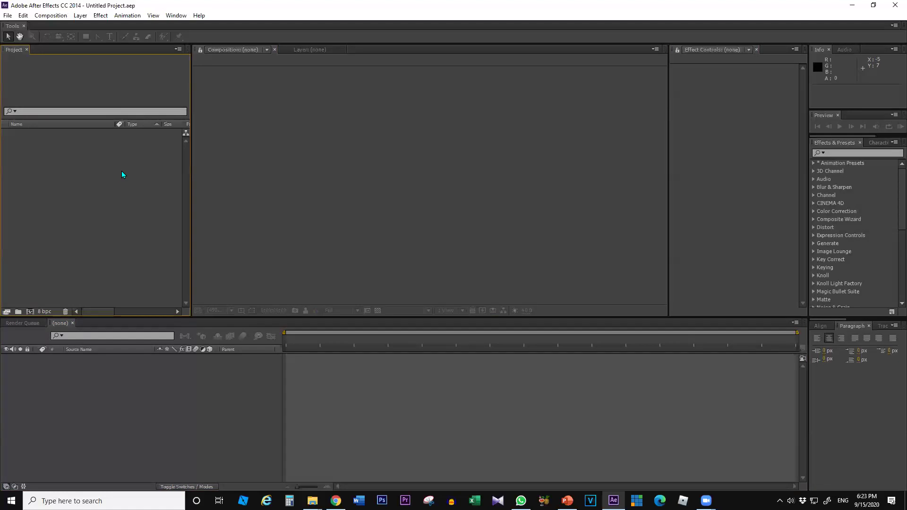
right_click(69, 199)
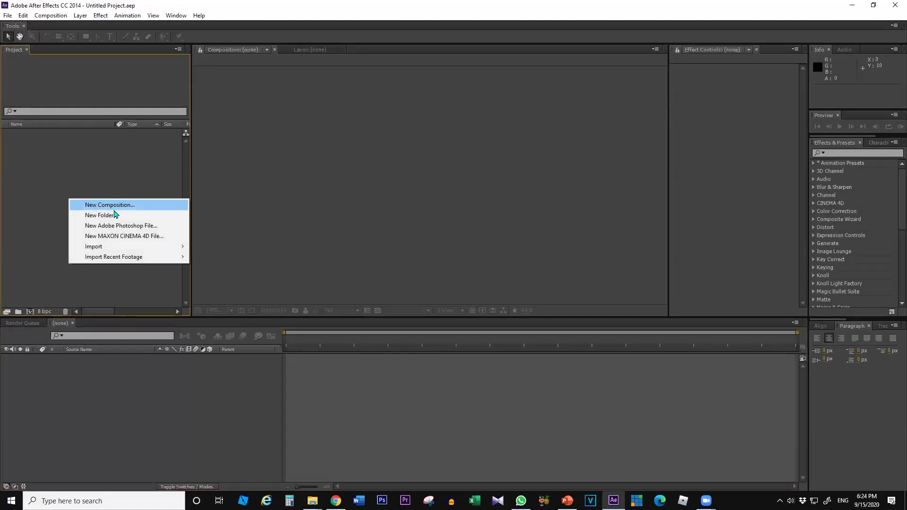
click(129, 206)
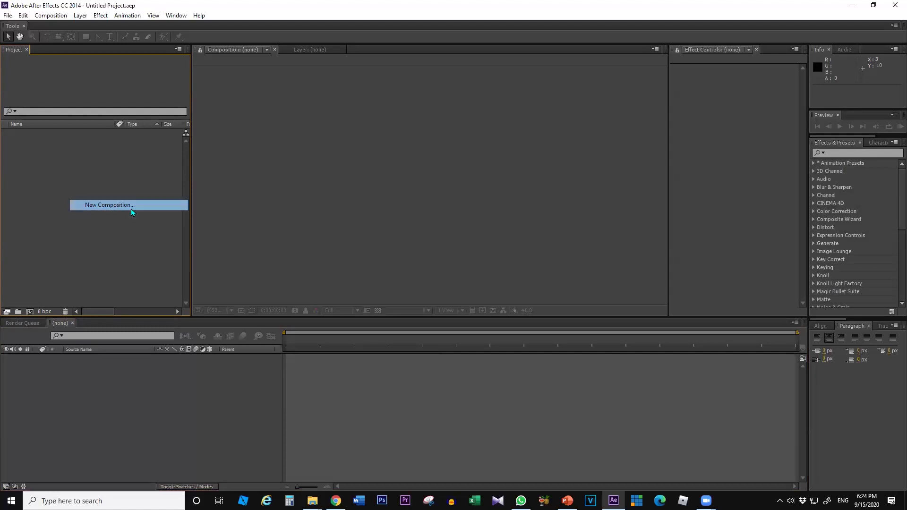
click(469, 312)
Add a 100 x 100 px solid layer to the composition and colour it red (F30C0C).
right_click(166, 319)
mouse_move(265, 325)
click(320, 350)
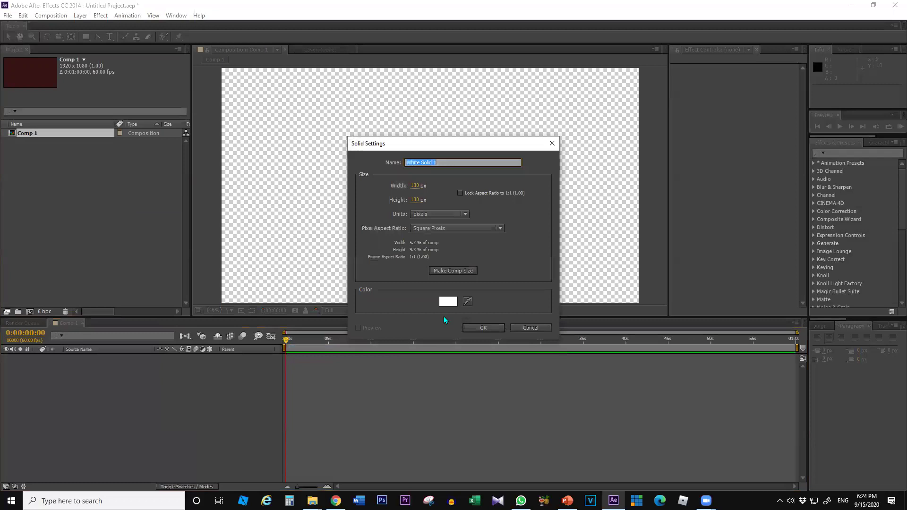
click(447, 302)
click(302, 224)
click(381, 236)
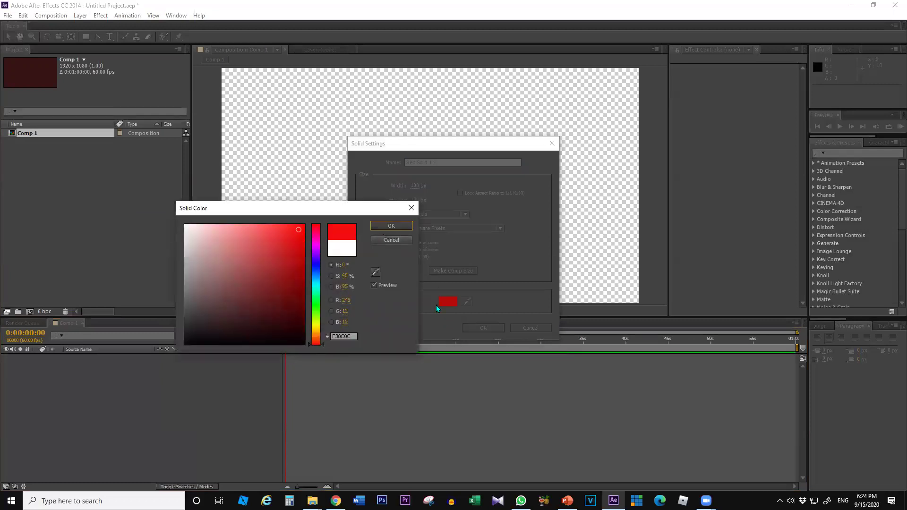
click(482, 328)
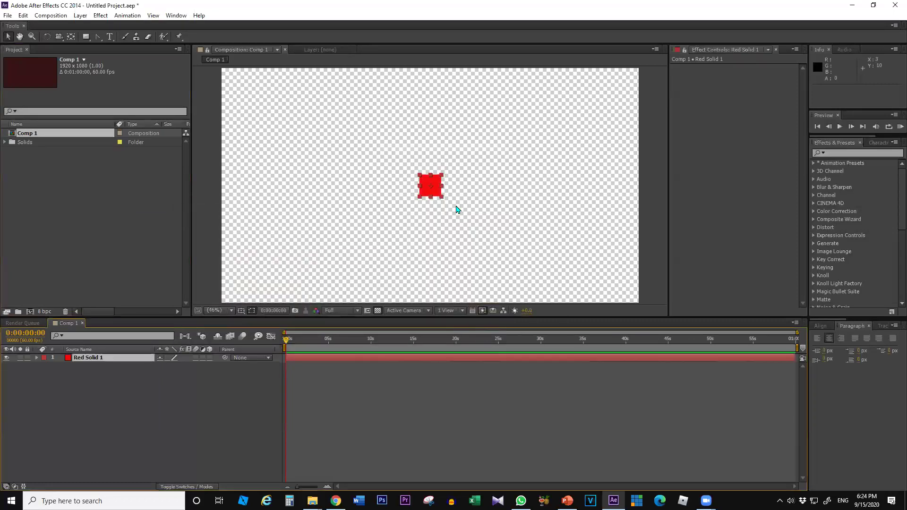
Enlarge the red solid into a wide rectangle around its centre, scaled to about 469% by 356%.
drag(443, 200, 483, 227)
click(150, 16)
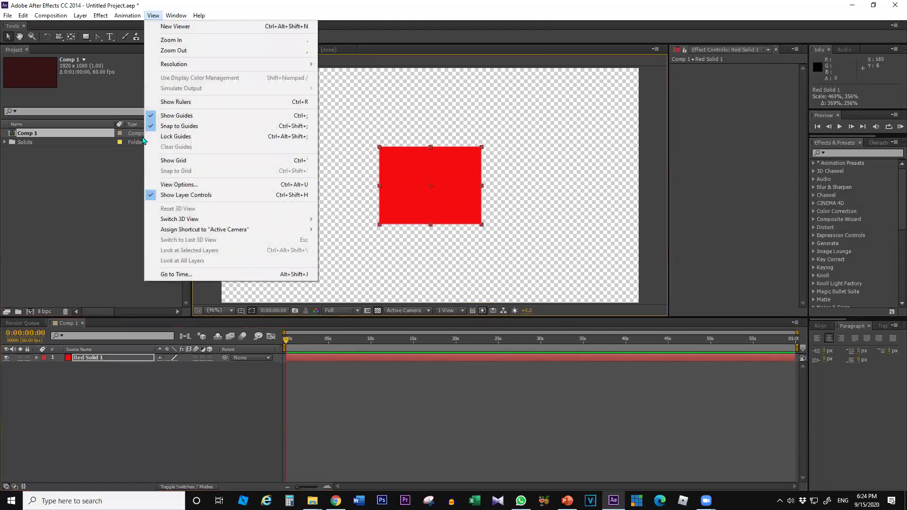
click(117, 366)
Change the red solid's colour to near-black (050101) in its solid settings.
click(112, 358)
click(81, 17)
click(97, 35)
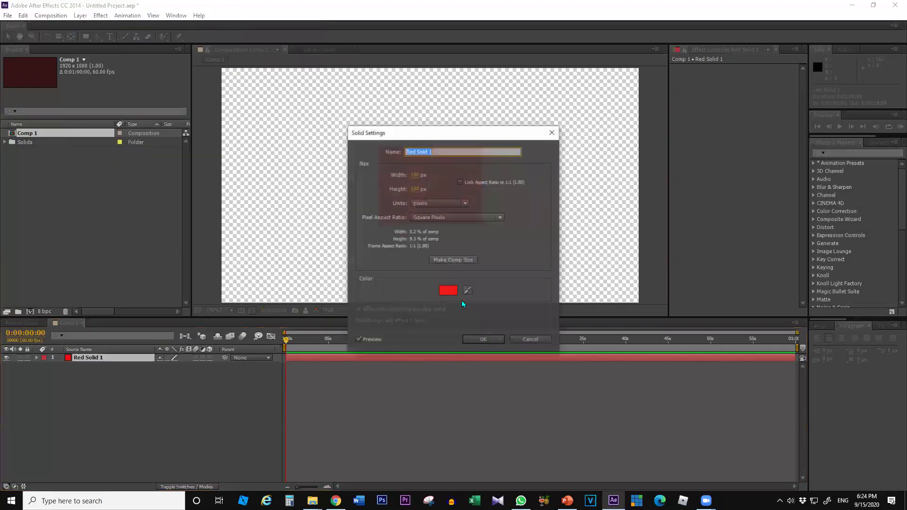
click(455, 290)
mouse_move(307, 303)
mouse_down()
mouse_move(283, 333)
mouse_move(233, 321)
mouse_move(289, 341)
mouse_up()
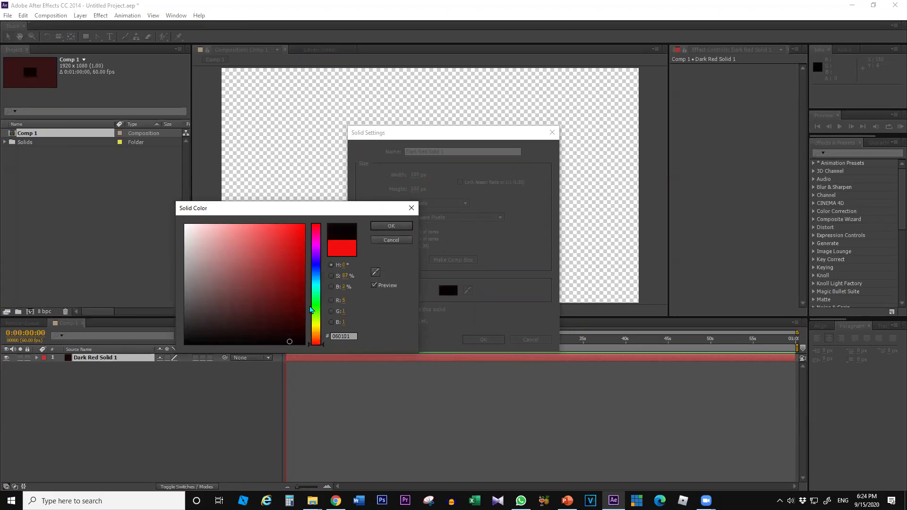
click(391, 226)
click(483, 339)
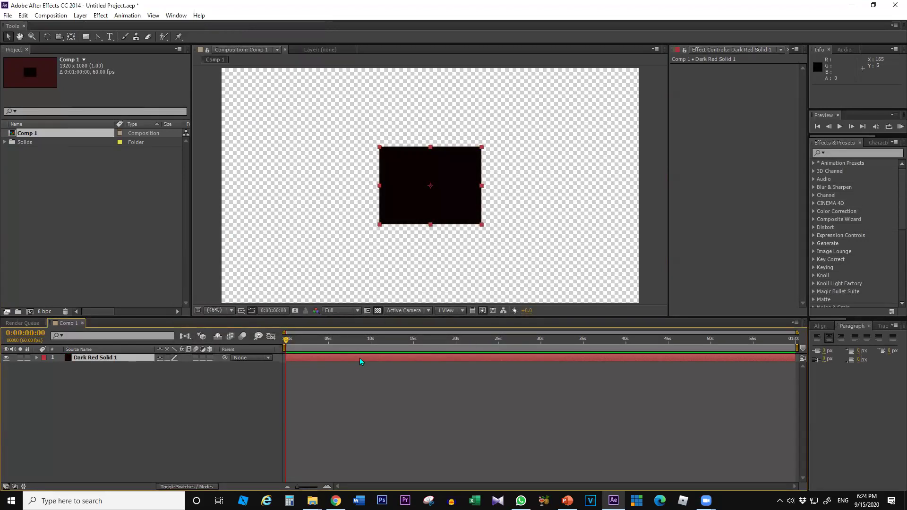
Draw a closed seven-point mask with the Pen tool just inside the dark solid's edges to form an irregular polygon.
click(97, 38)
drag(97, 38, 119, 38)
click(381, 166)
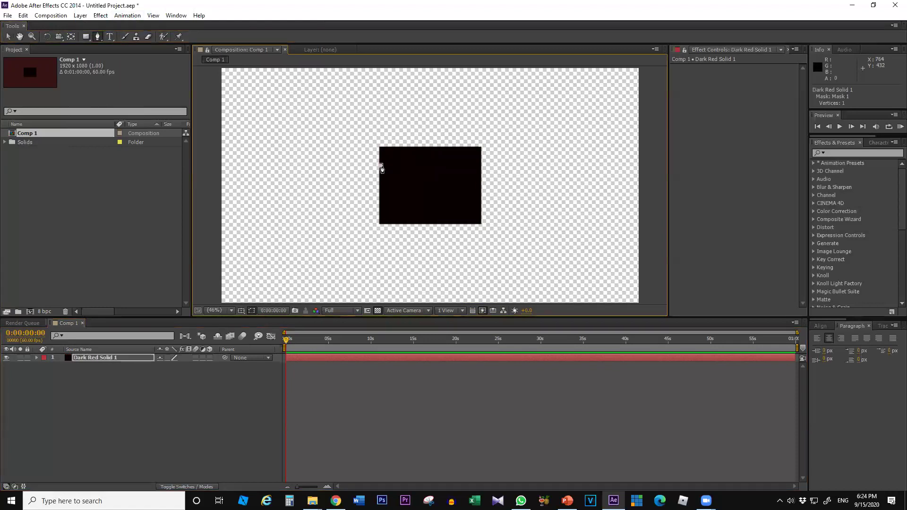
click(435, 150)
click(471, 163)
click(480, 197)
click(435, 219)
click(405, 216)
click(385, 197)
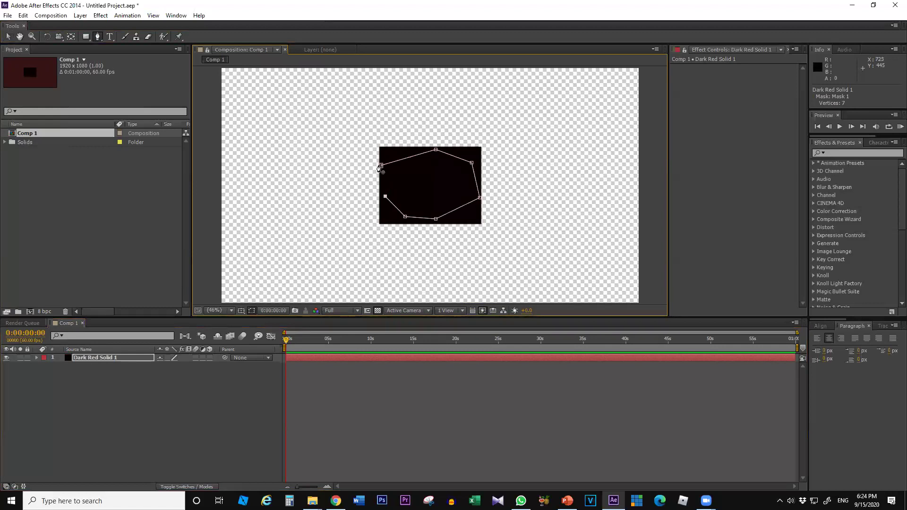
click(381, 166)
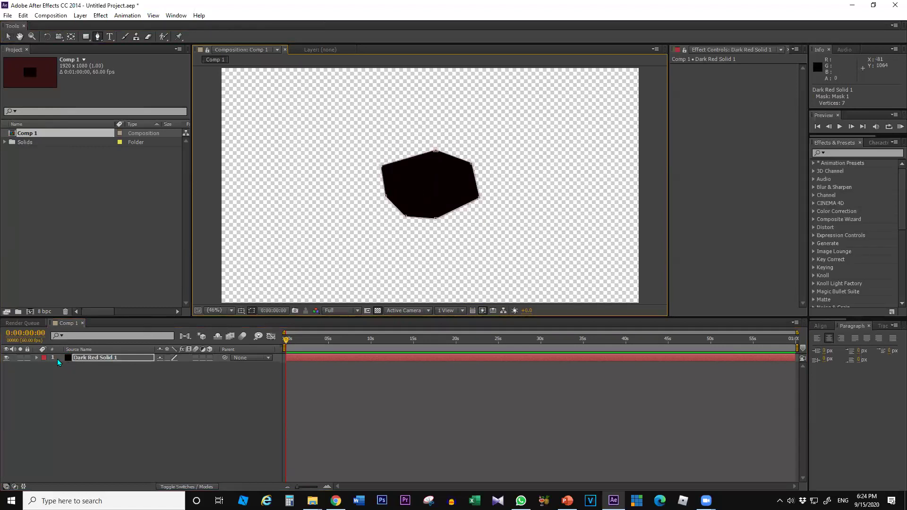
Expand the dark solid's mask properties and soften its edges with a mask feather of about 15 pixels.
click(75, 368)
click(87, 359)
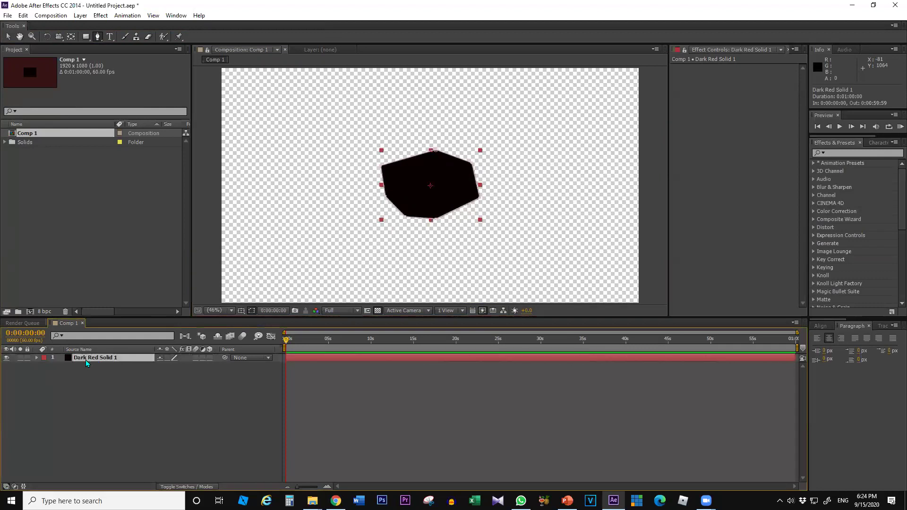
click(37, 358)
click(45, 369)
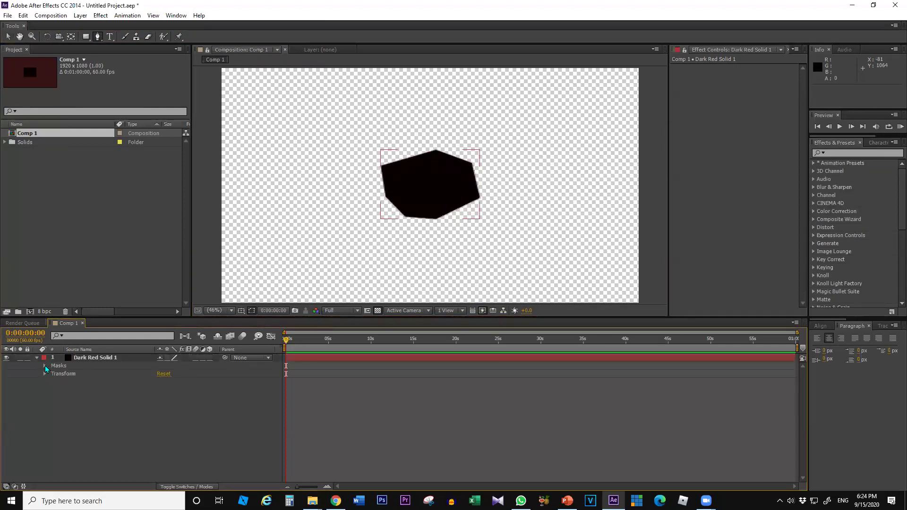
click(53, 374)
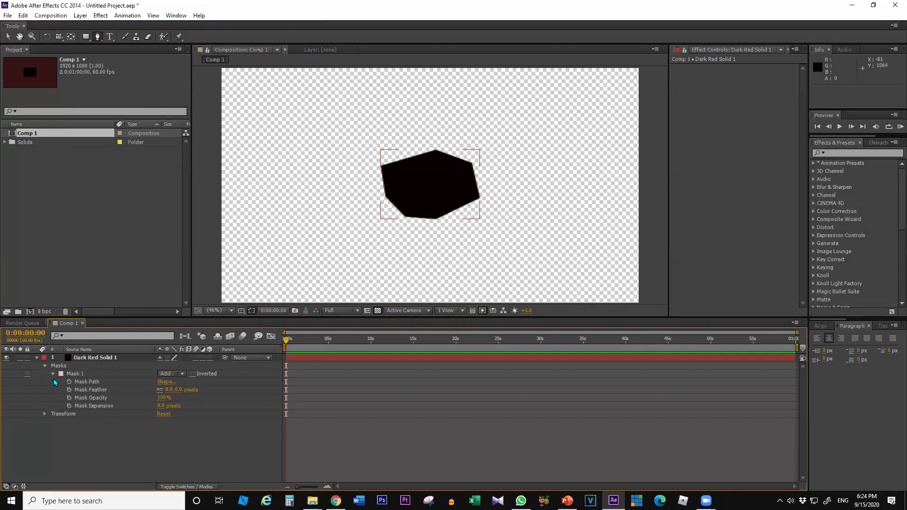
click(93, 392)
drag(161, 392, 189, 390)
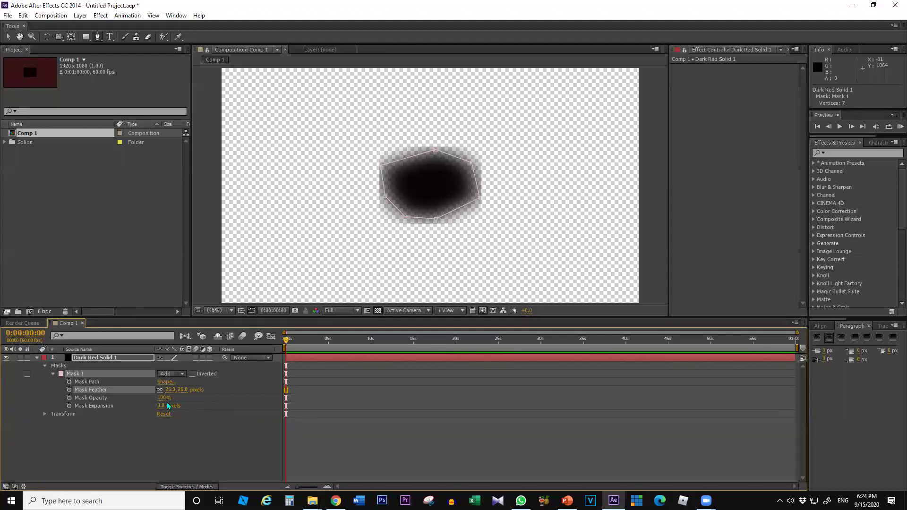
drag(184, 392, 180, 392)
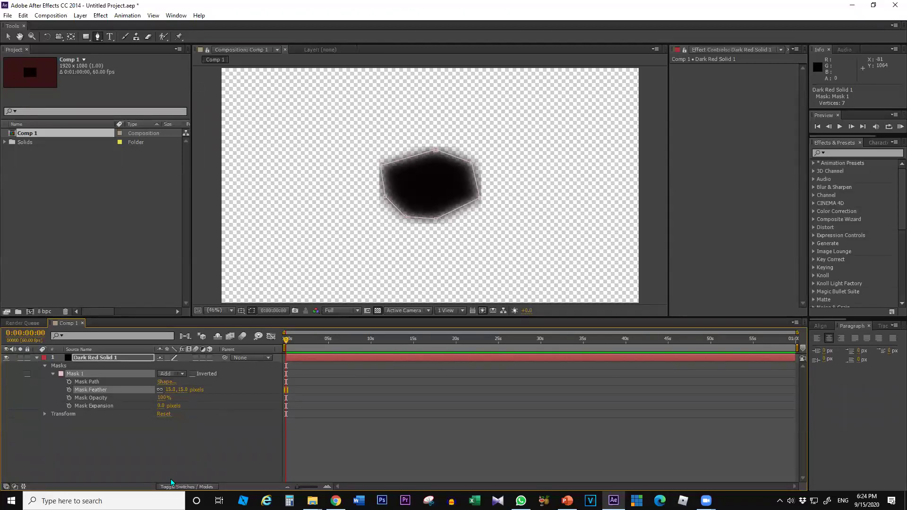
click(138, 463)
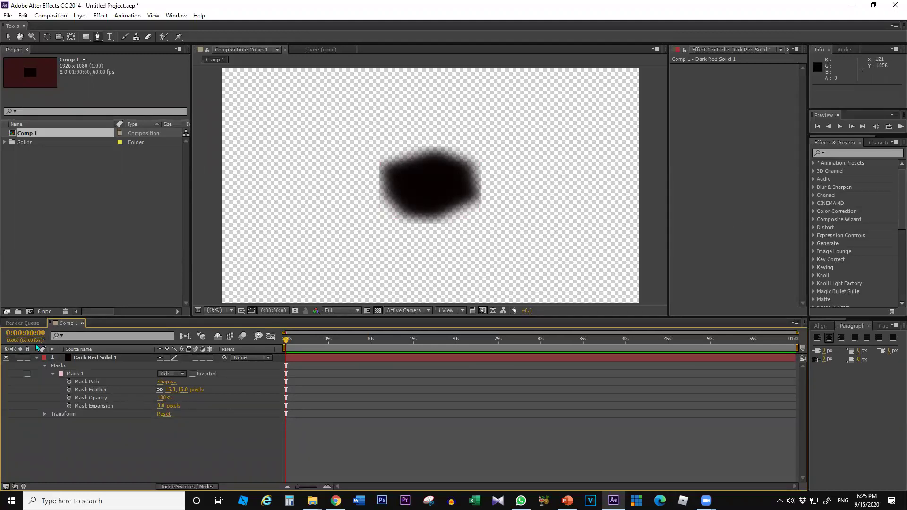
Collapse the dark solid's mask properties, show layer names instead of source names in the timeline, and select the layer.
click(43, 366)
click(84, 350)
click(91, 359)
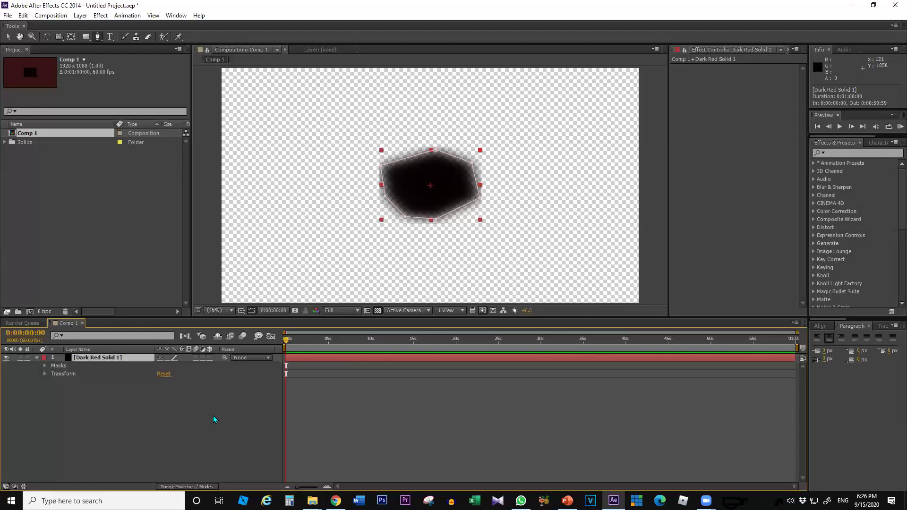
click(126, 414)
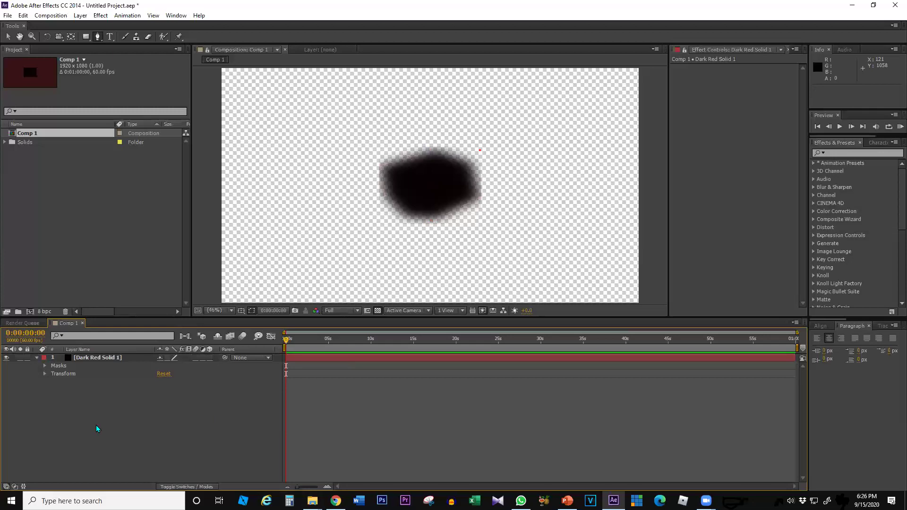
click(89, 358)
Switch to the PowerPoint course deck to review the Lesson 1 slide.
click(566, 500)
key(alt+Tab)
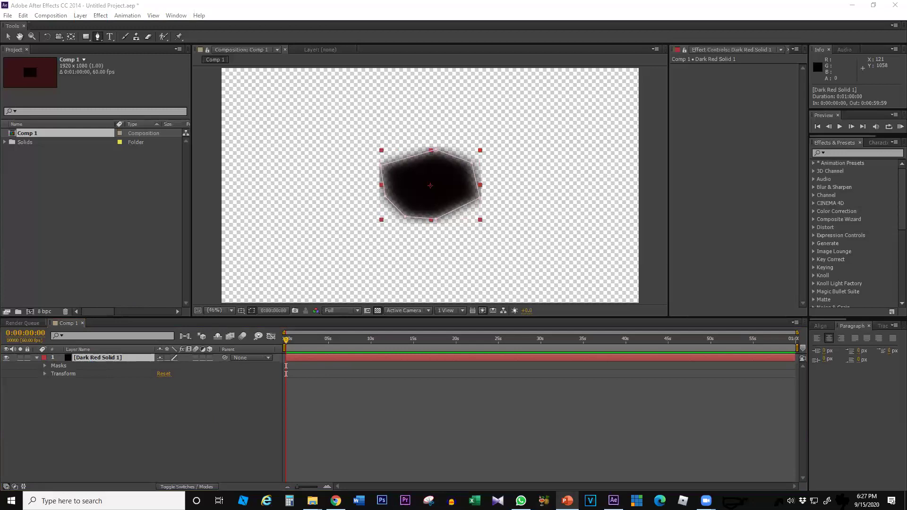
drag(0, 4, 169, 1)
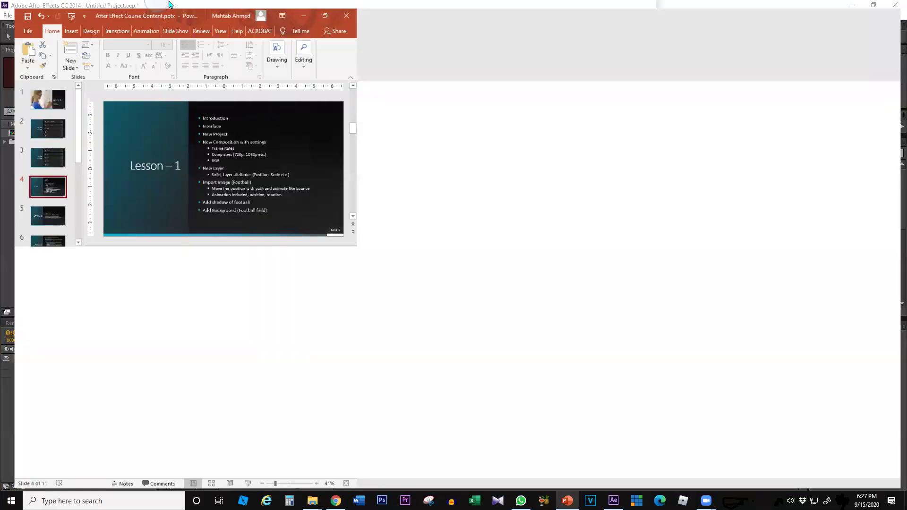
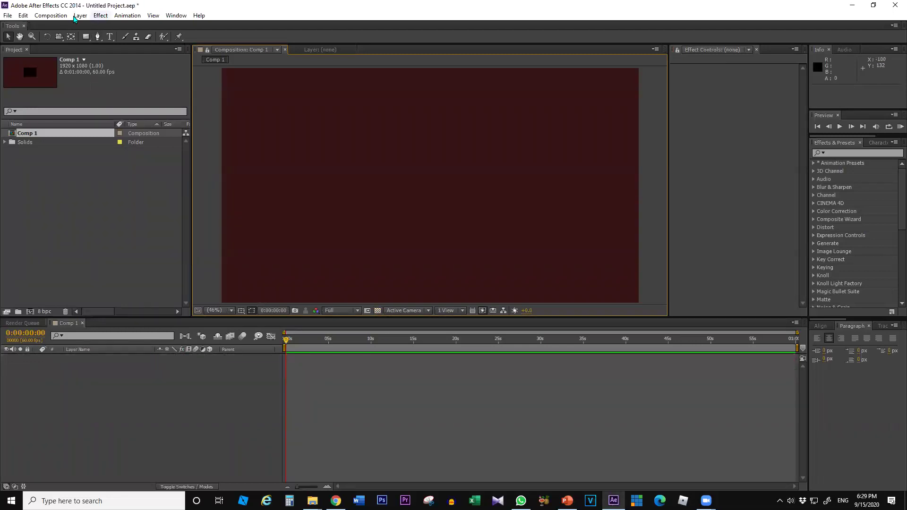
Change Comp 1's background color to near-black (030303) in its composition settings.
click(103, 188)
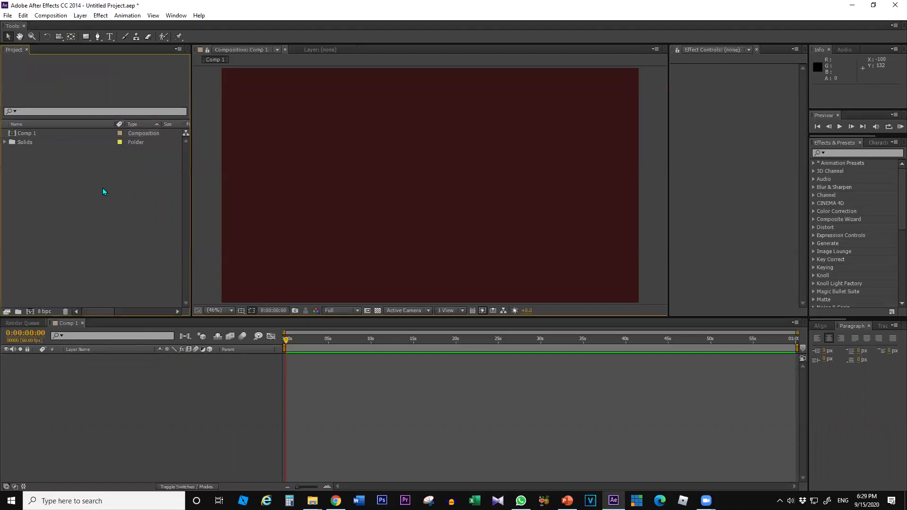
click(26, 134)
click(81, 19)
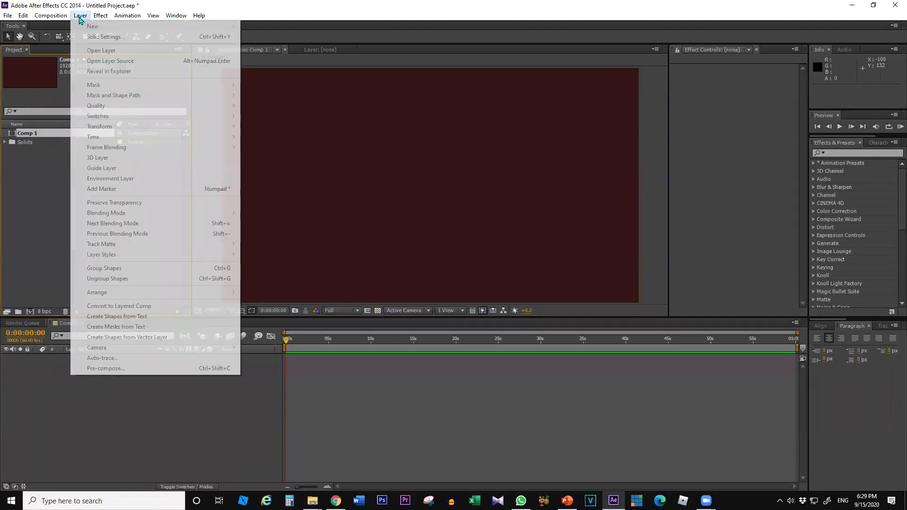
mouse_move(103, 18)
mouse_move(63, 18)
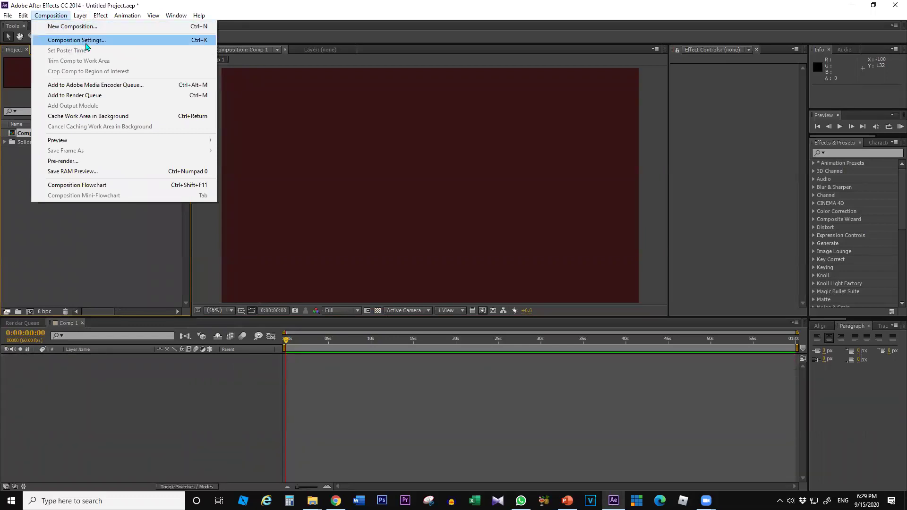
click(103, 40)
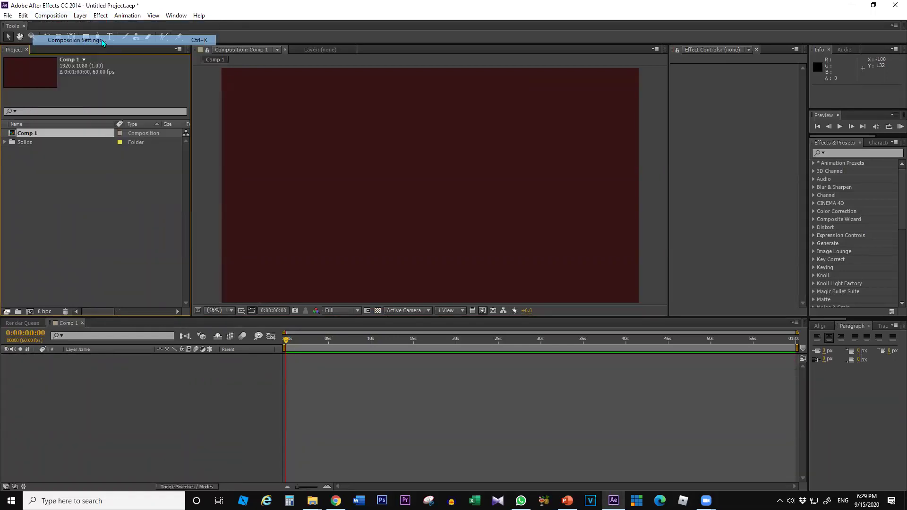
click(383, 262)
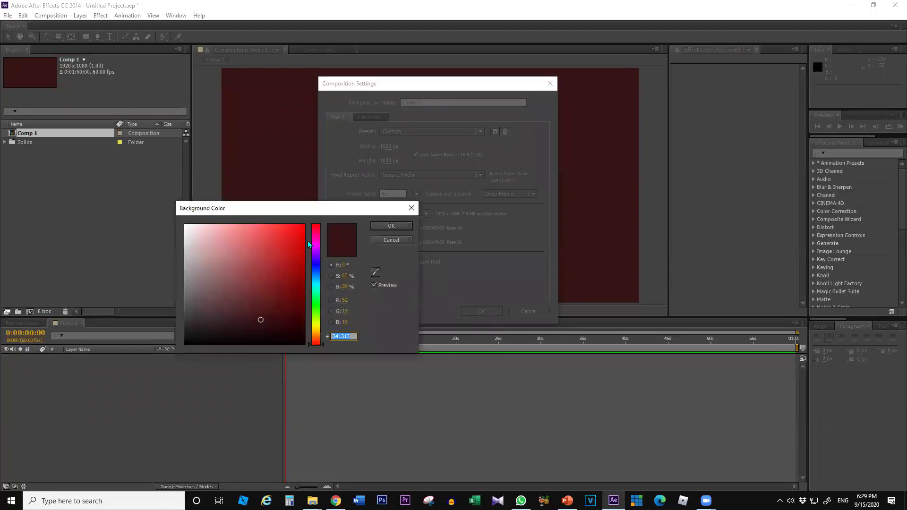
click(186, 343)
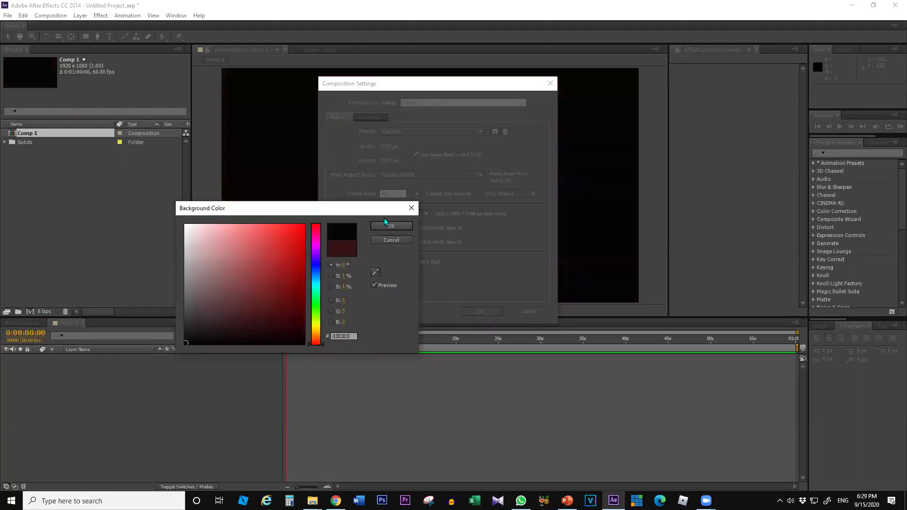
click(385, 226)
Set the composition's frame rate to 24 frames per second and its duration to 0:00:20:00.
click(384, 192)
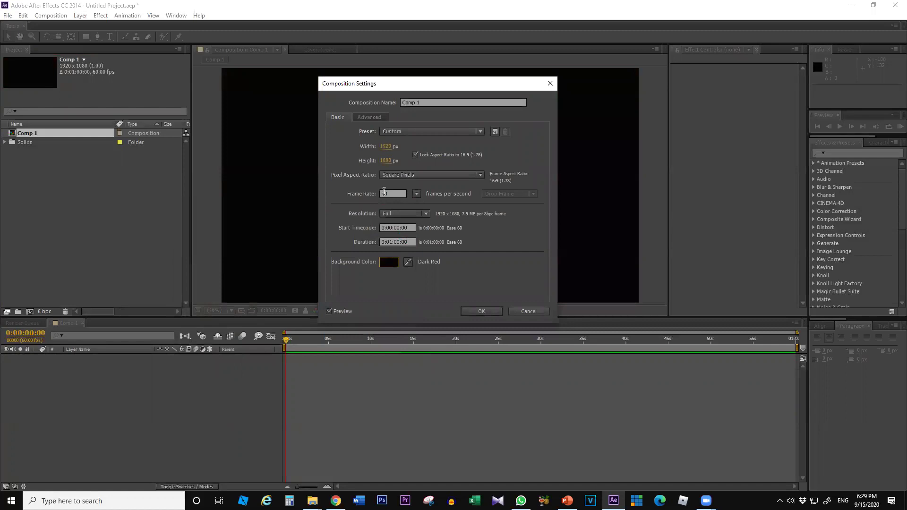
double_click(388, 194)
text(24)
click(389, 242)
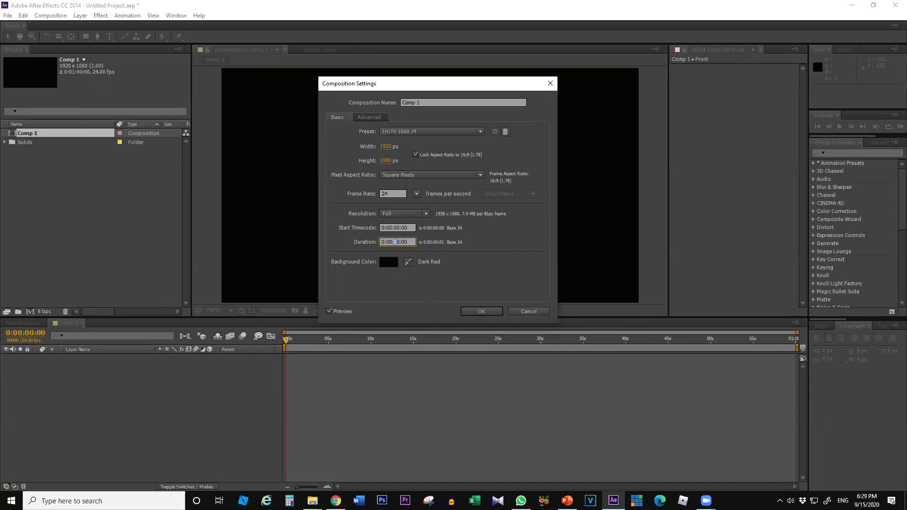
text(2)
click(470, 292)
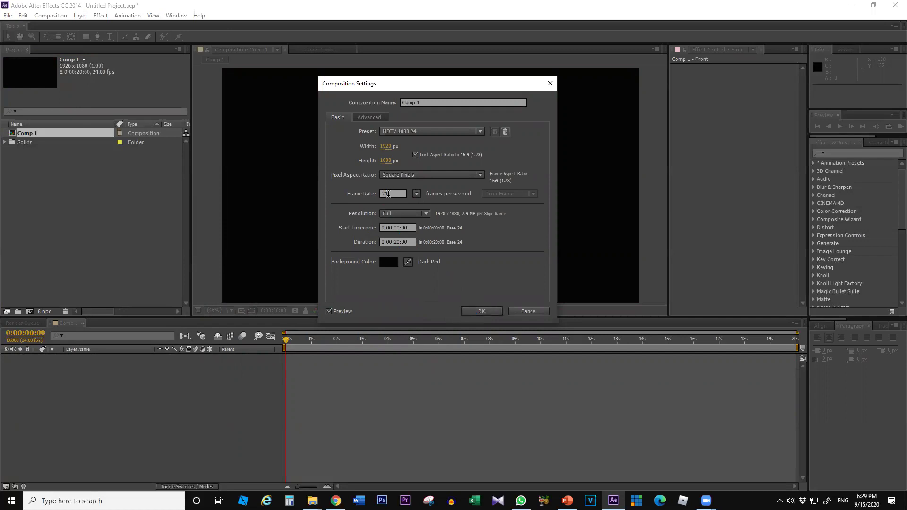
Review the frame rate and available presets, choose HDTV 1080 24, and apply the composition settings.
click(401, 133)
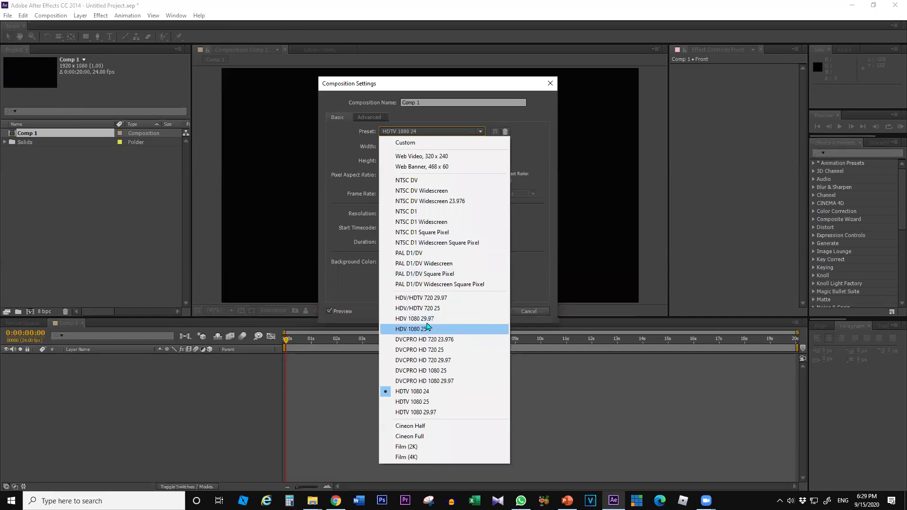
click(419, 394)
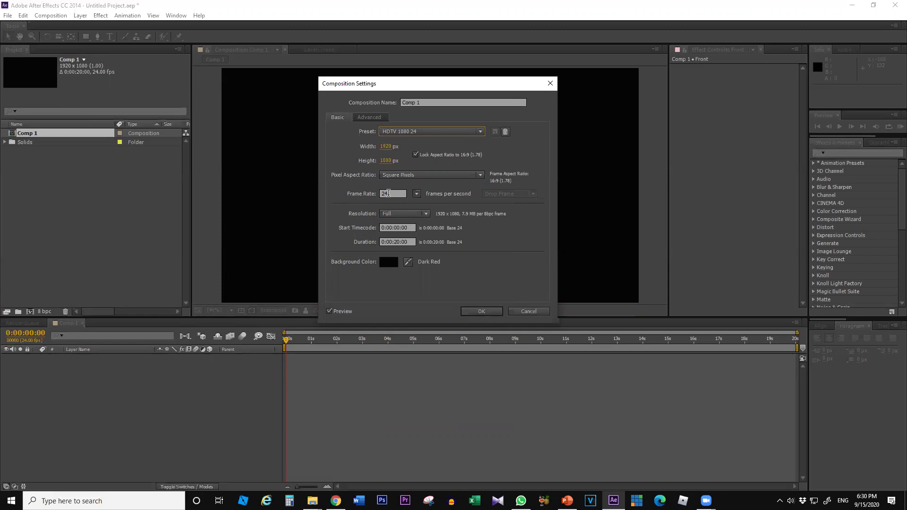
double_click(388, 194)
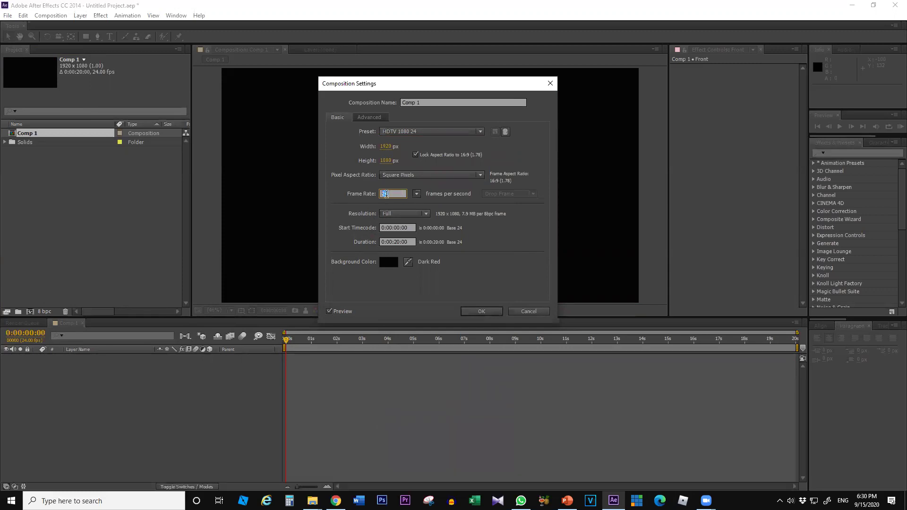
click(386, 194)
click(410, 132)
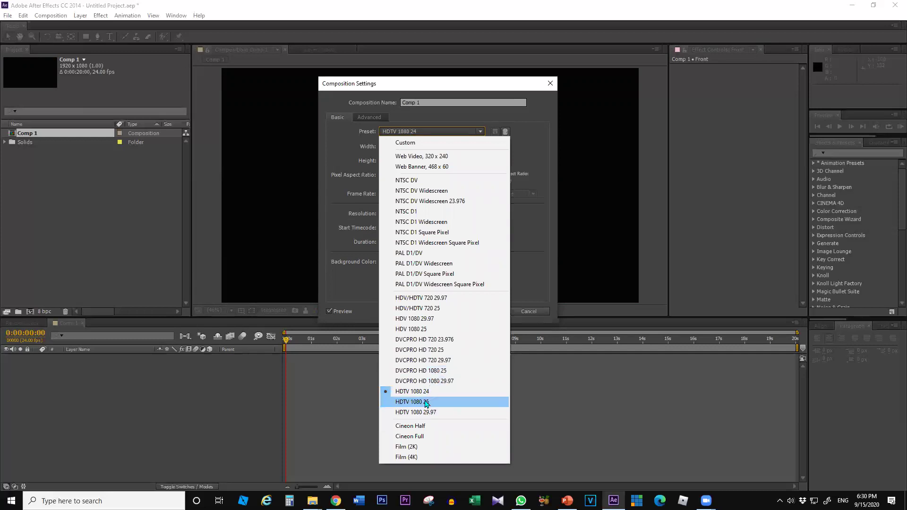
click(425, 391)
click(481, 311)
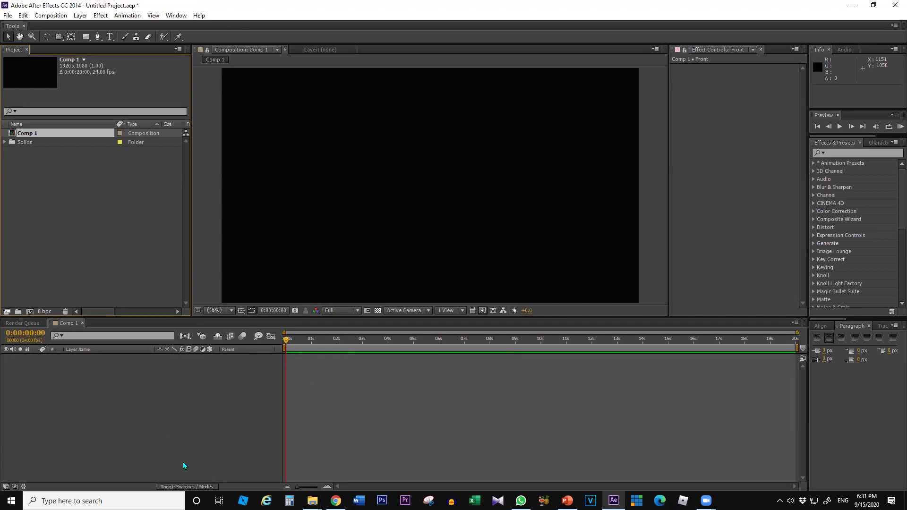
Toggle the transparency grid on and off in the composition view to inspect the empty background.
click(377, 310)
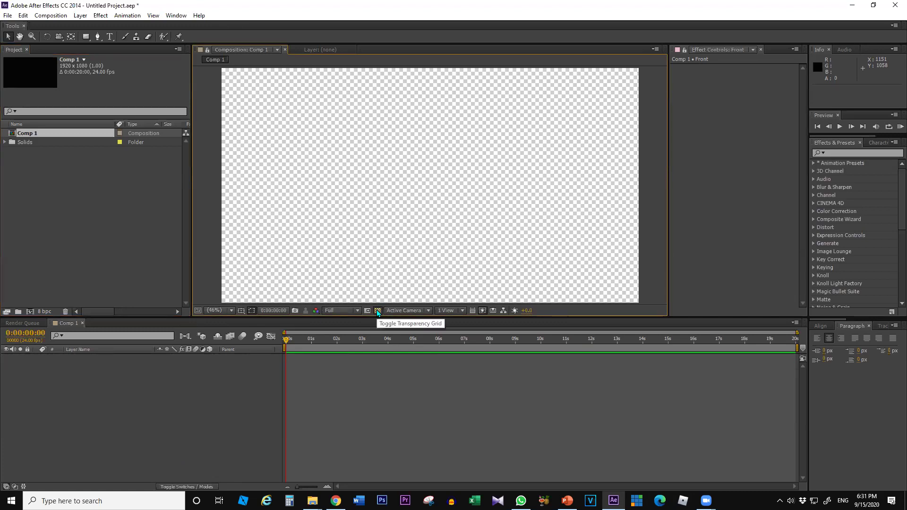
click(378, 311)
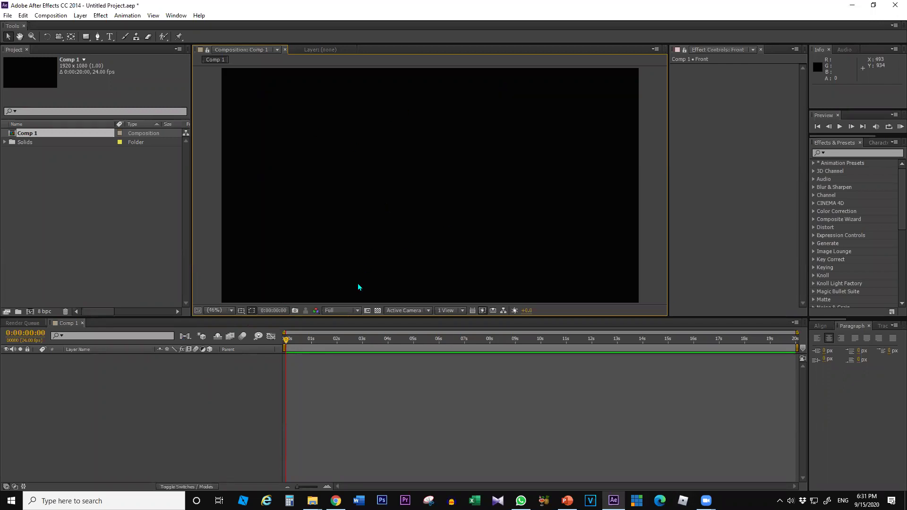
Start a new solid layer in Comp 1 and match its size to the composition, 1920 x 1080 px.
click(76, 370)
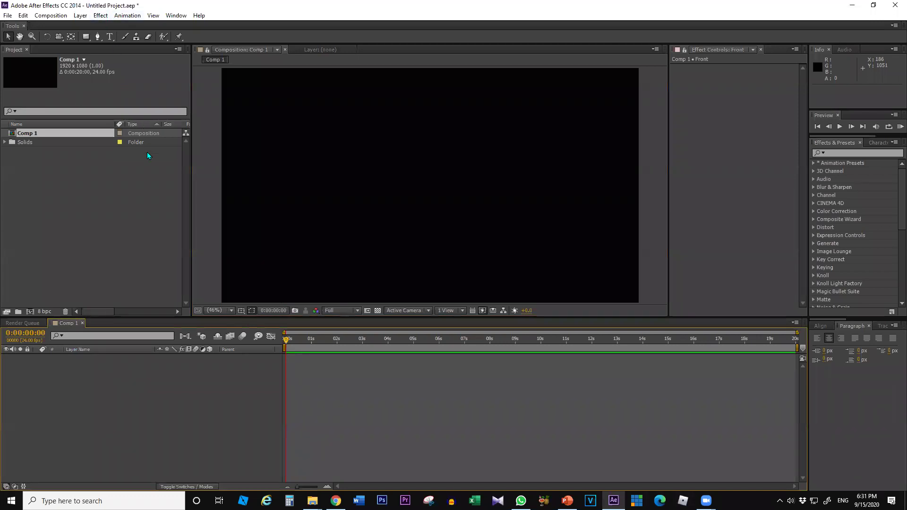
key(Menu)
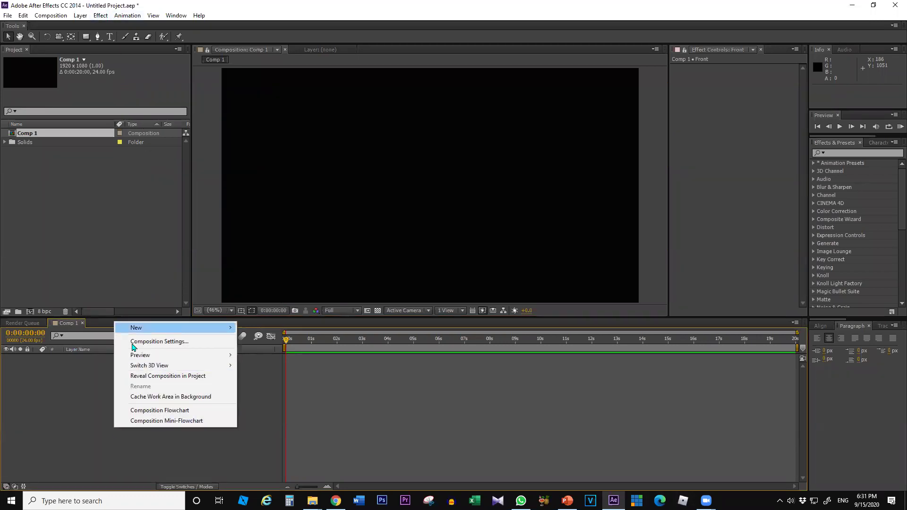
mouse_move(174, 330)
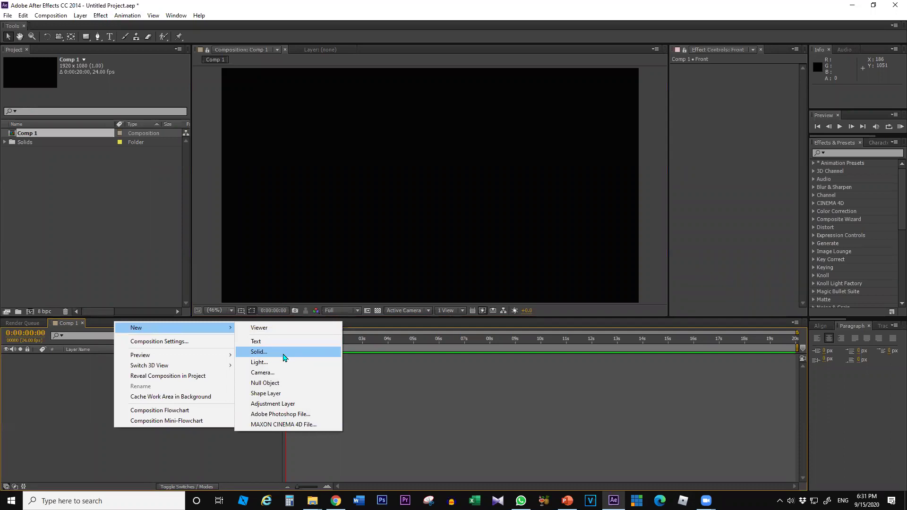
click(284, 354)
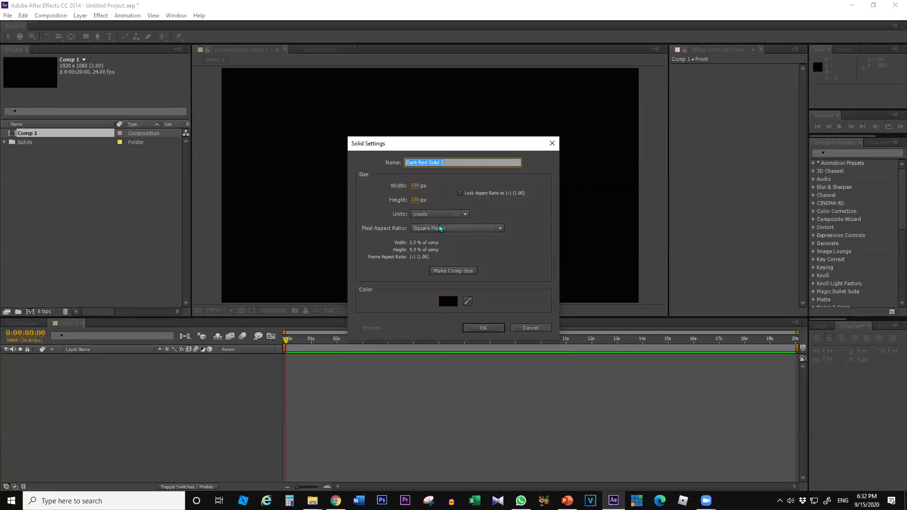
click(445, 273)
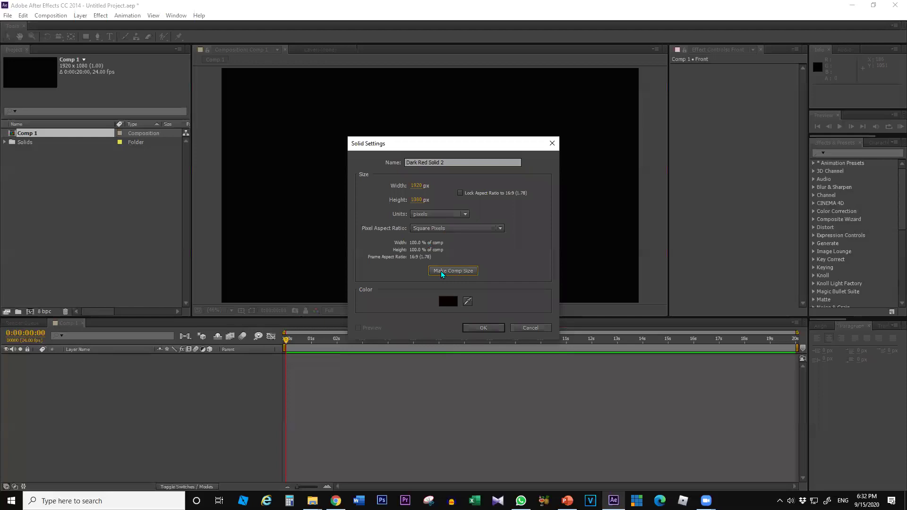
click(416, 186)
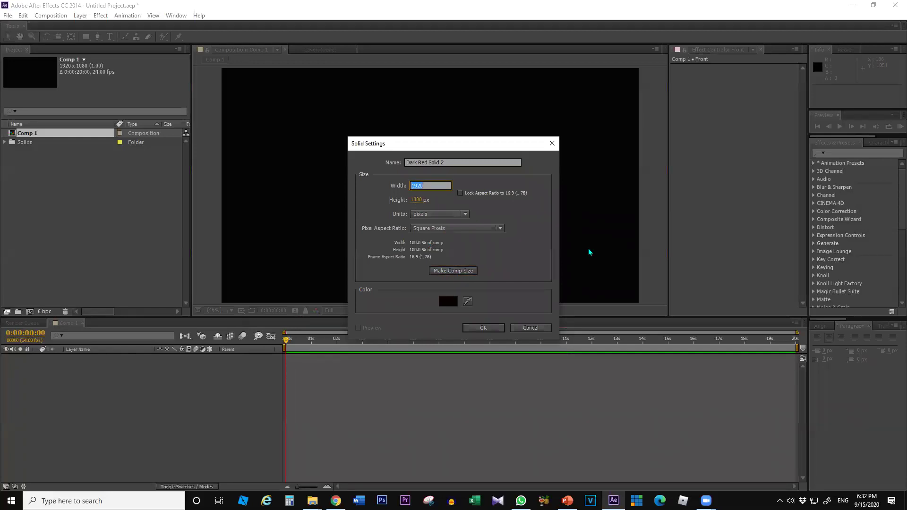
Set the new solid's color to bright green (00FF0C) and create the layer.
click(450, 305)
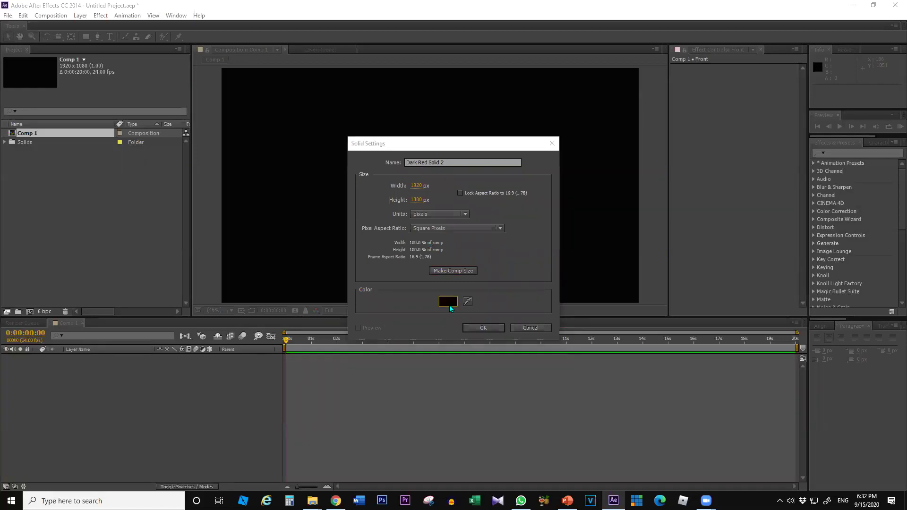
drag(298, 239, 300, 227)
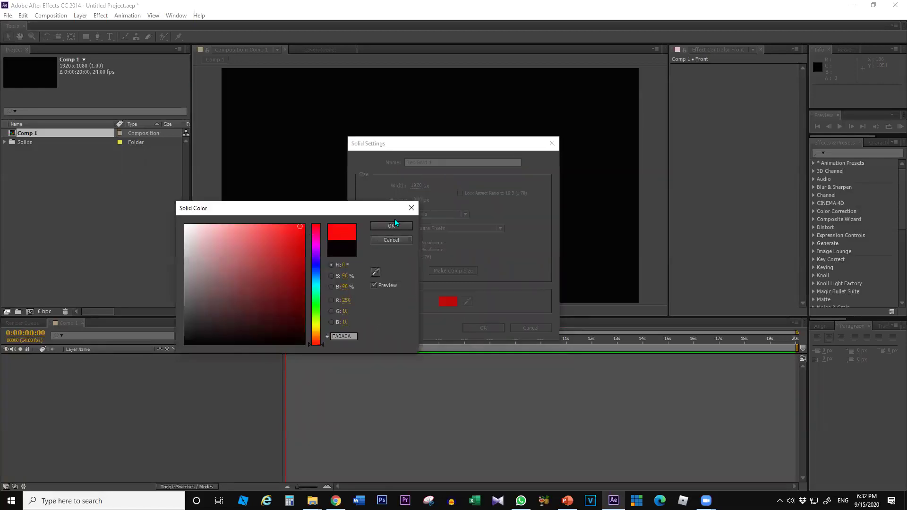
click(316, 302)
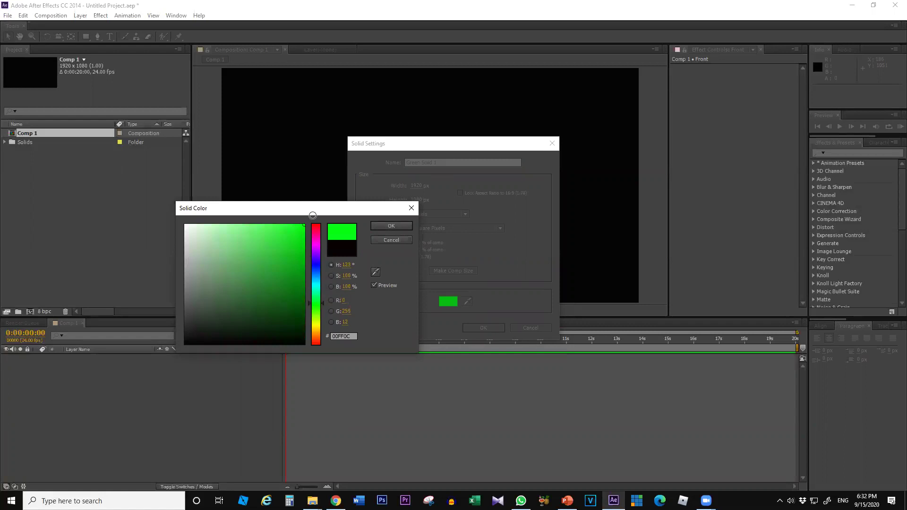
click(389, 225)
click(492, 330)
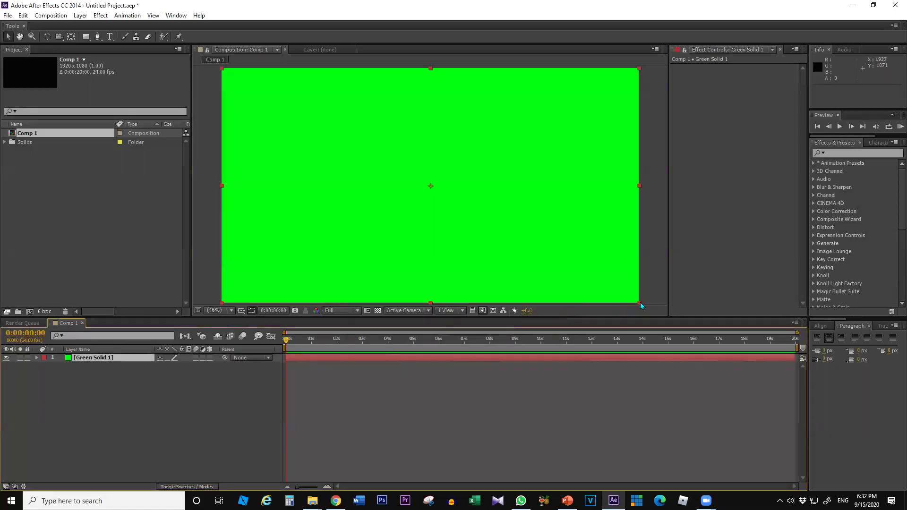
Shrink the green solid to a small centered square, about 7.4 by 12.7% scale, and reveal its Scale property.
drag(635, 301, 444, 200)
click(112, 407)
click(83, 358)
key(s)
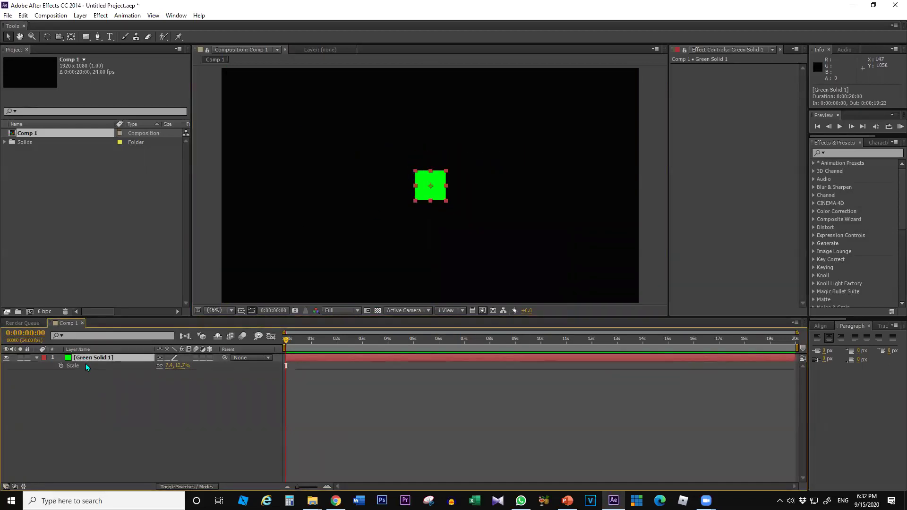
click(175, 383)
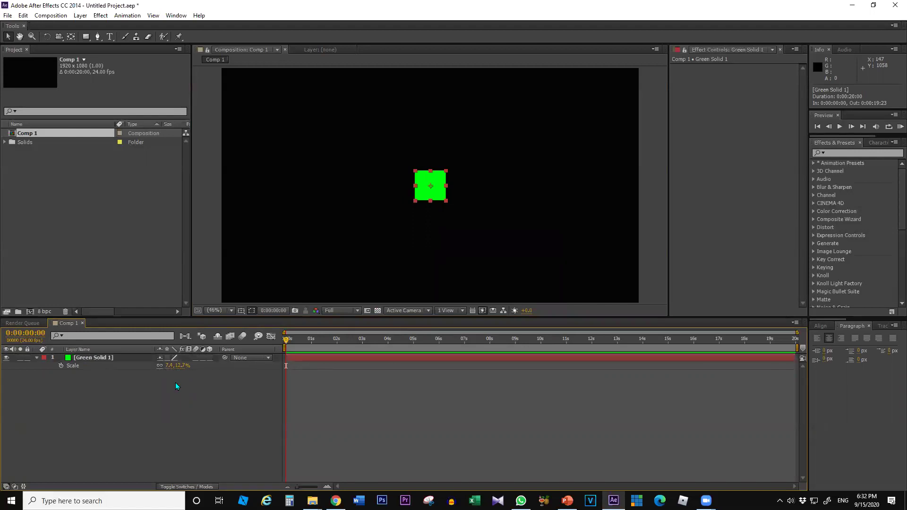
Enlarge the green solid through its Scale values, and enter 12% for both the horizontal and vertical scale.
mouse_move(167, 366)
mouse_down()
mouse_move(187, 366)
mouse_move(166, 368)
mouse_up()
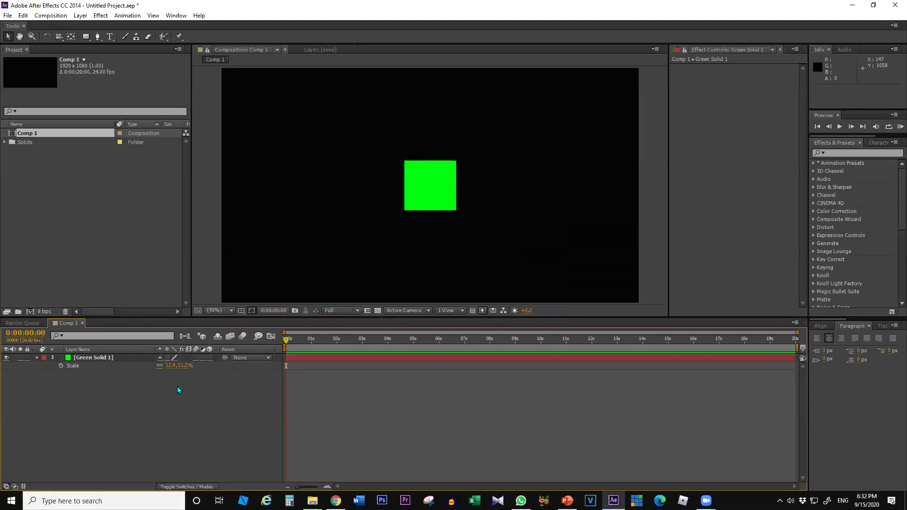
click(172, 366)
text(12)
key(Tab)
text(12)
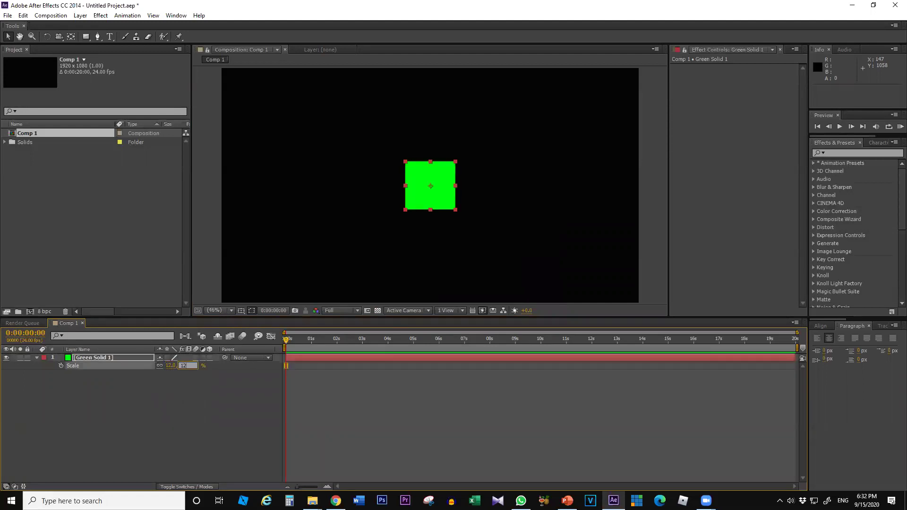
click(208, 429)
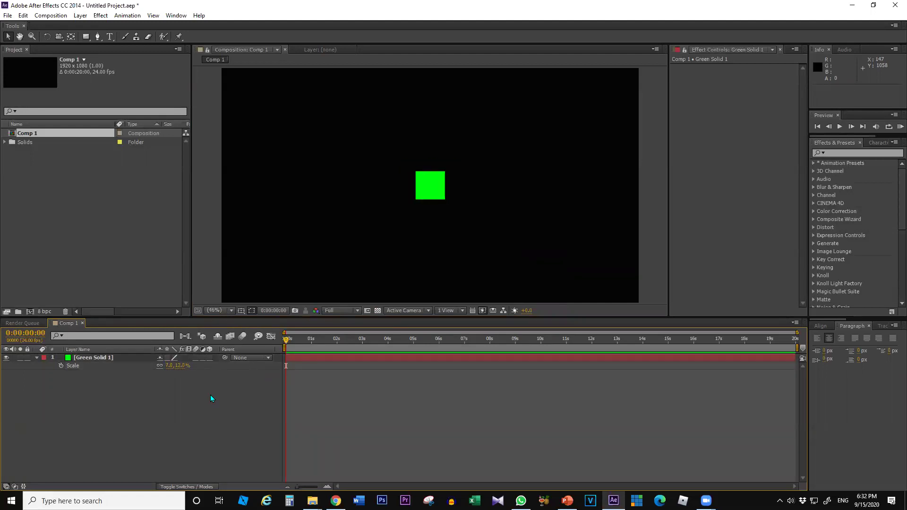
Try again to set both scale values of the green solid to 12%, and deselect the layer.
click(170, 366)
text(12)
key(Tab)
text(12)
key(Return)
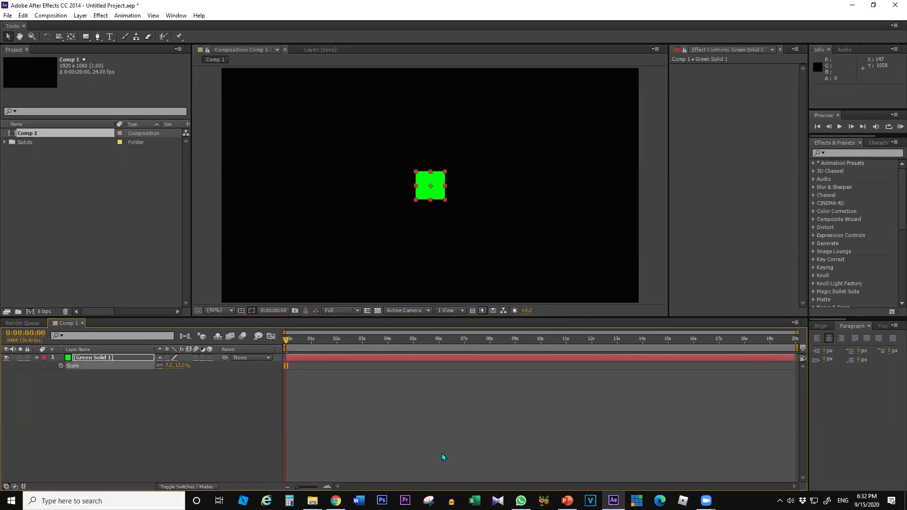
click(219, 439)
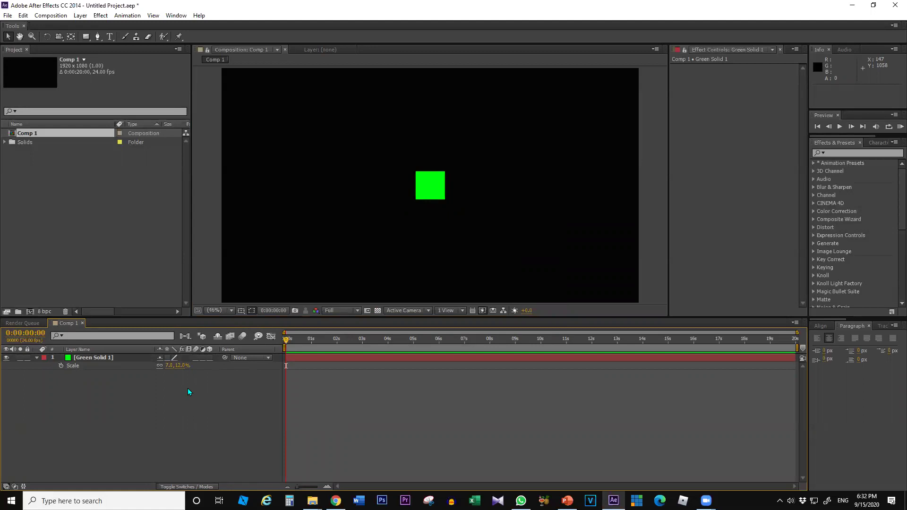
Move the green square left of and slightly below the composition's center, to about position 701, 629.
click(437, 190)
drag(429, 200, 335, 215)
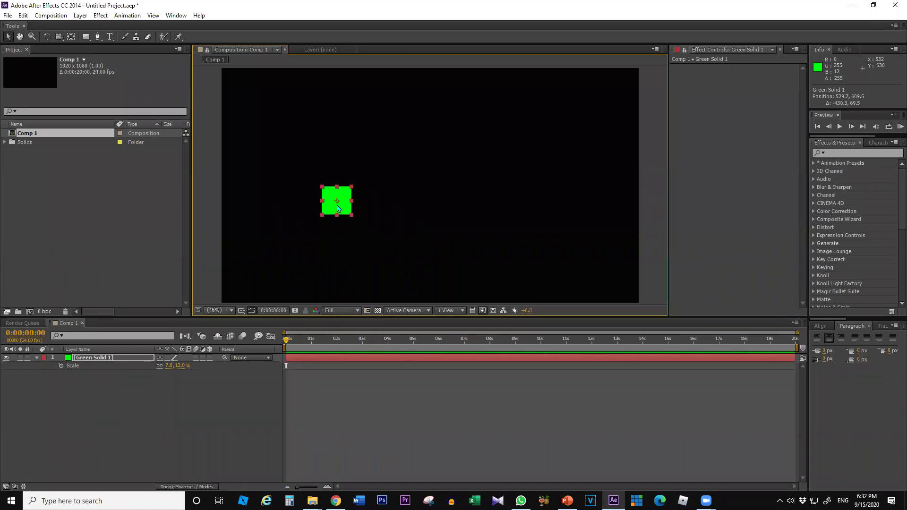
drag(347, 209, 385, 214)
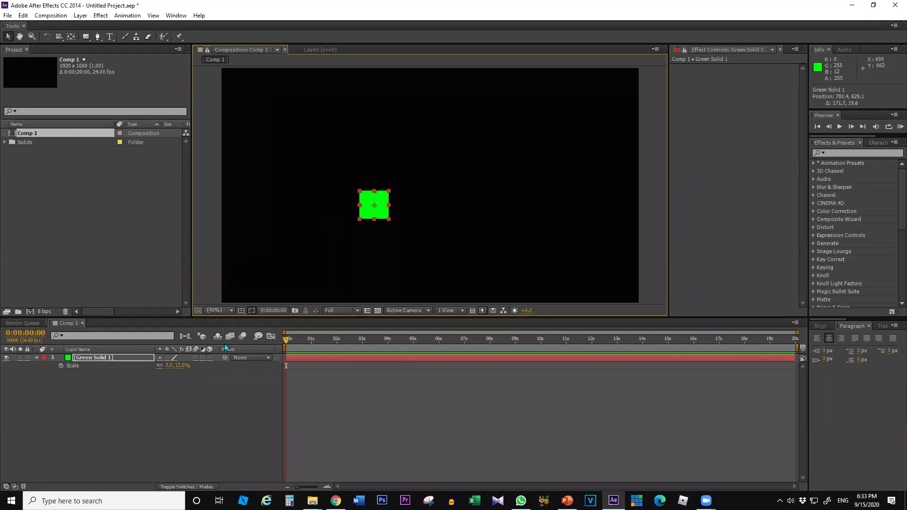
Select the green solid and expand all of its Transform properties.
click(73, 407)
click(80, 359)
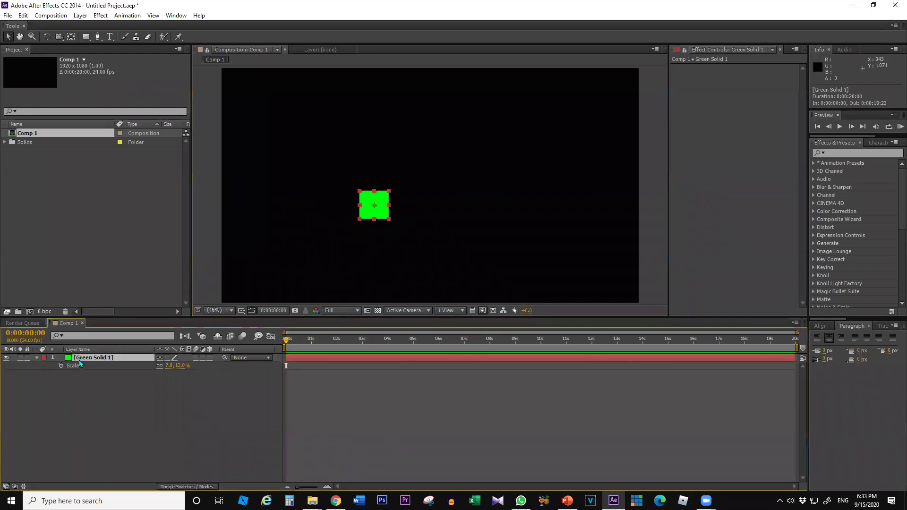
click(36, 358)
click(36, 358)
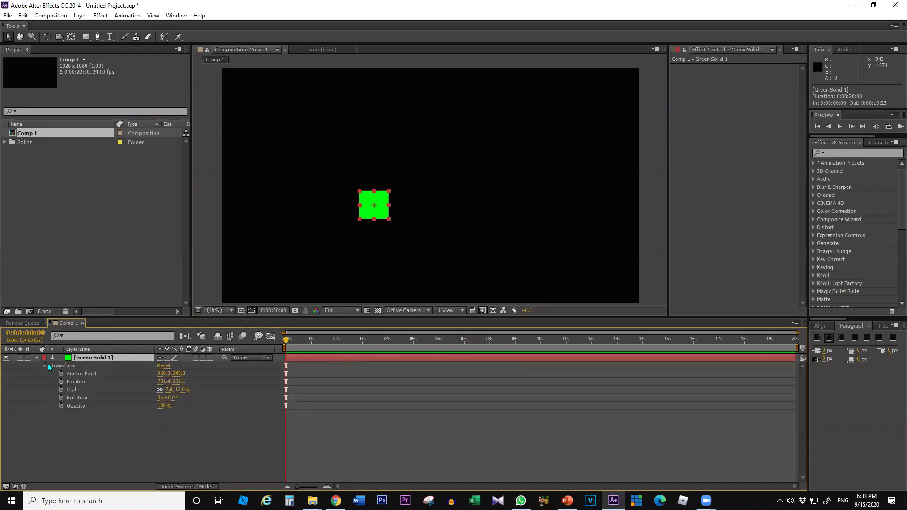
Try an anchor point of about 960, 270 for the green solid, and undo the change.
click(80, 376)
drag(179, 377, 69, 357)
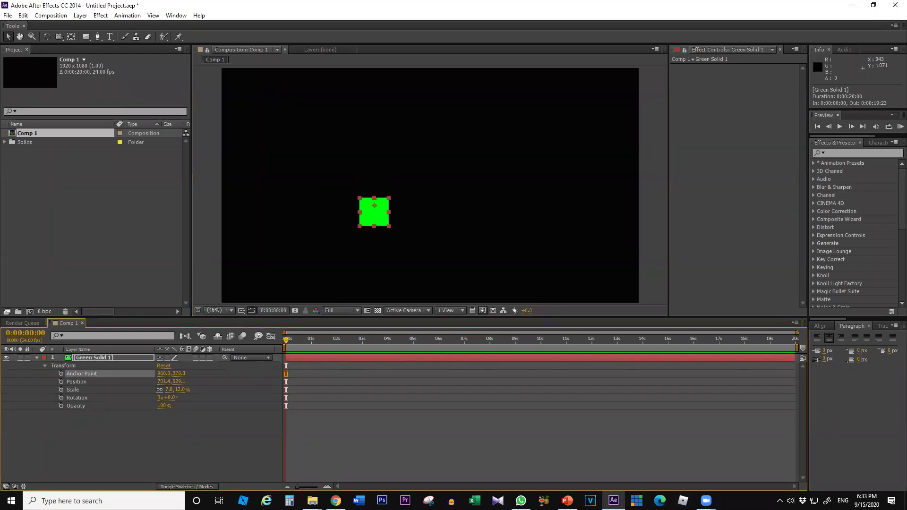
key(ctrl+z)
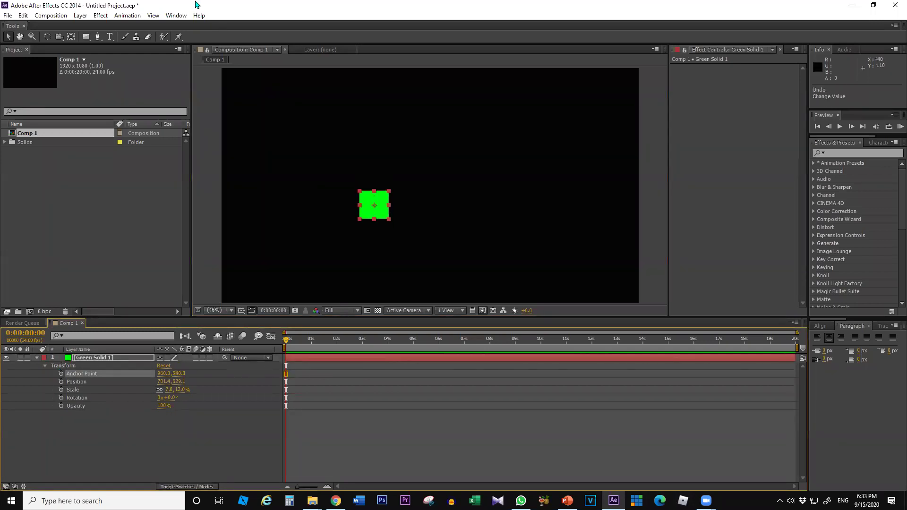
Shift the green solid's anchor point outside the square with the Pan Behind tool, and return it to the square's center.
click(69, 38)
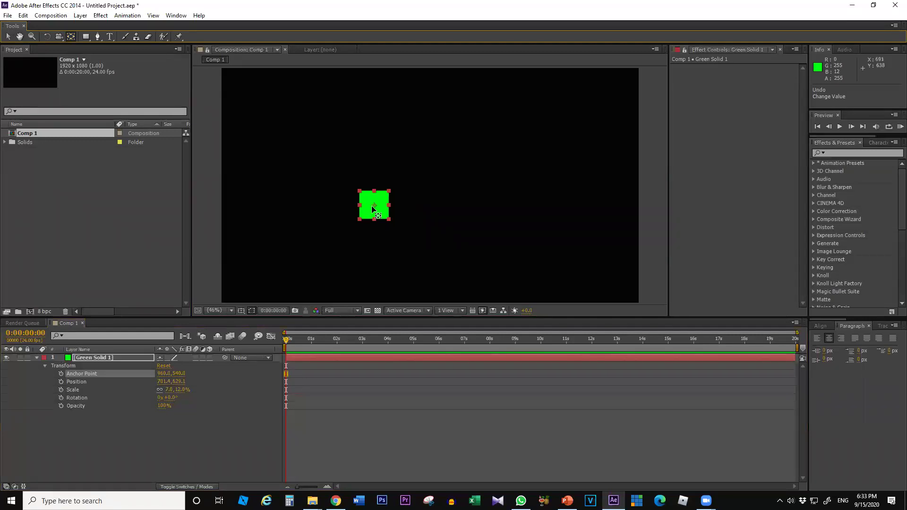
mouse_move(372, 207)
mouse_down()
mouse_move(382, 197)
mouse_move(369, 195)
mouse_move(359, 213)
mouse_move(376, 220)
mouse_move(361, 203)
mouse_move(375, 191)
mouse_move(374, 218)
mouse_move(373, 205)
mouse_up()
key(g)
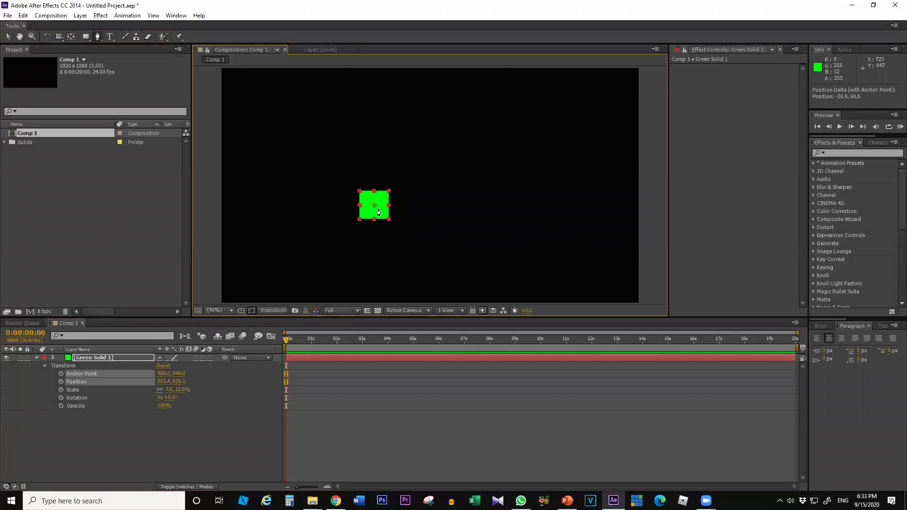
click(73, 36)
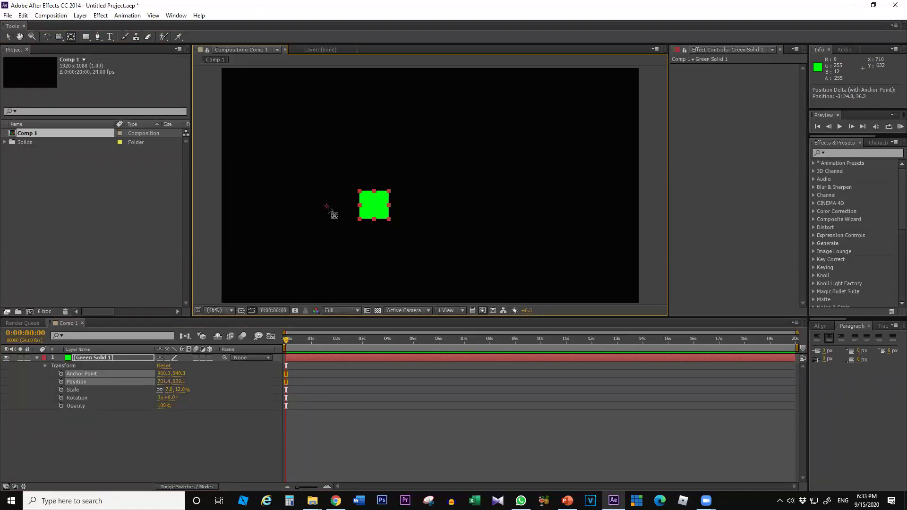
key(s)
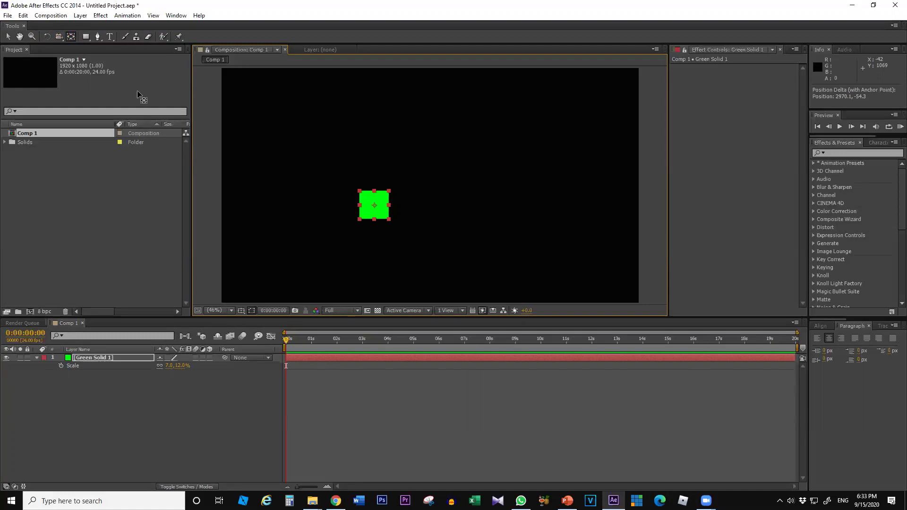
mouse_move(395, 214)
mouse_down()
mouse_move(370, 194)
mouse_move(365, 218)
mouse_move(373, 206)
mouse_up()
Move the green square near the composition's center, to about position 962, 570, with the Selection tool.
click(69, 37)
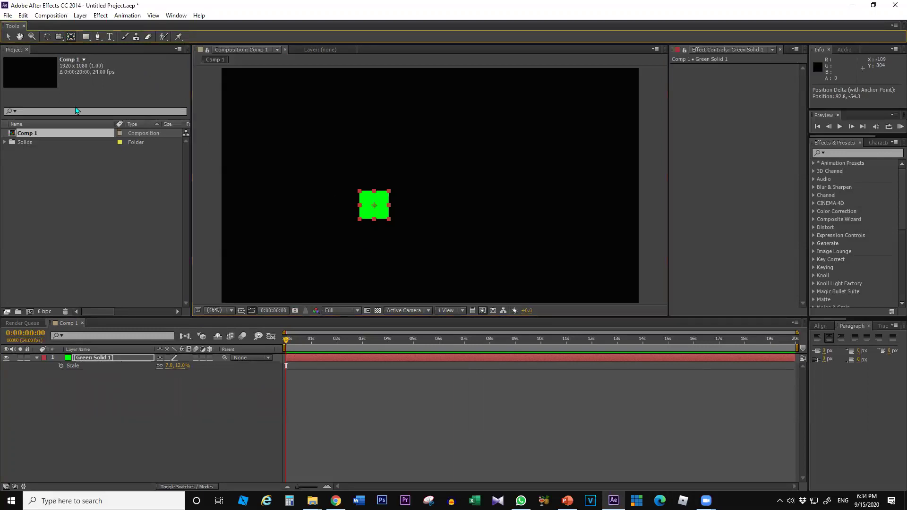
click(9, 38)
drag(383, 210, 441, 200)
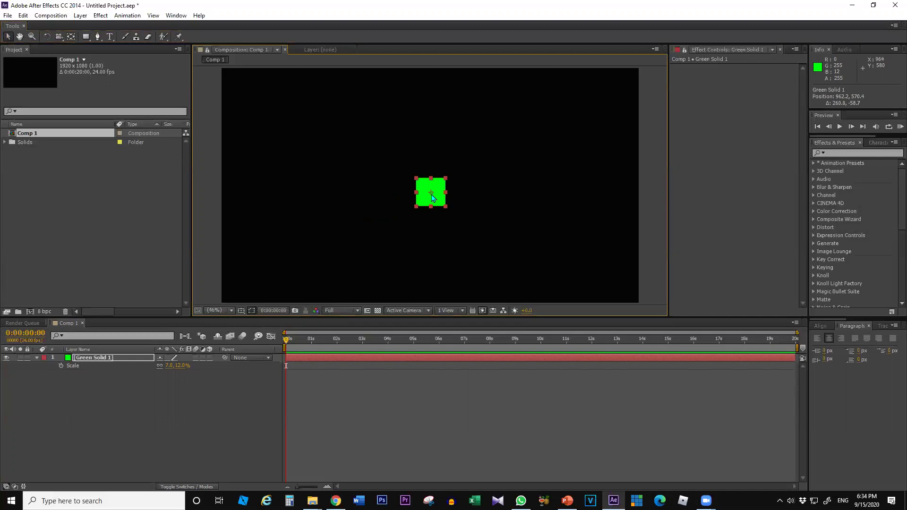
Add a new empty shape layer above the green solid and reveal its Scale property.
right_click(109, 392)
mouse_move(179, 302)
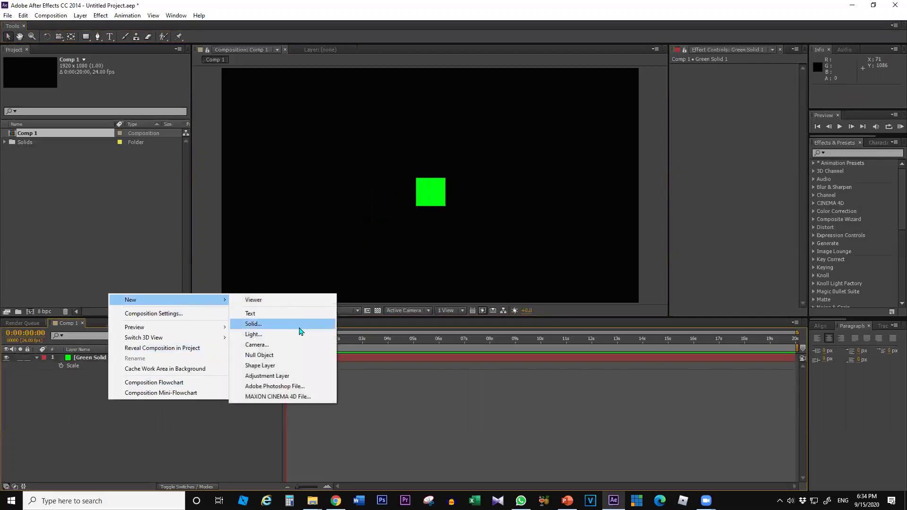
click(279, 366)
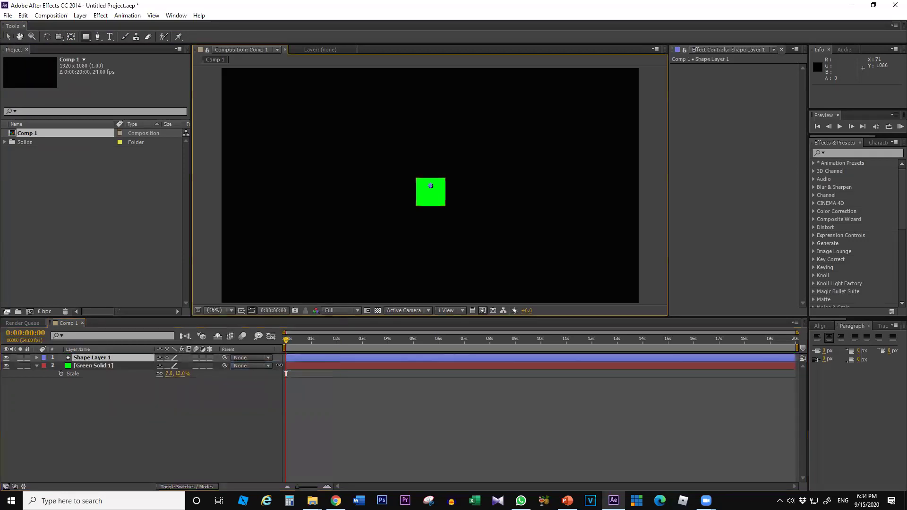
click(96, 359)
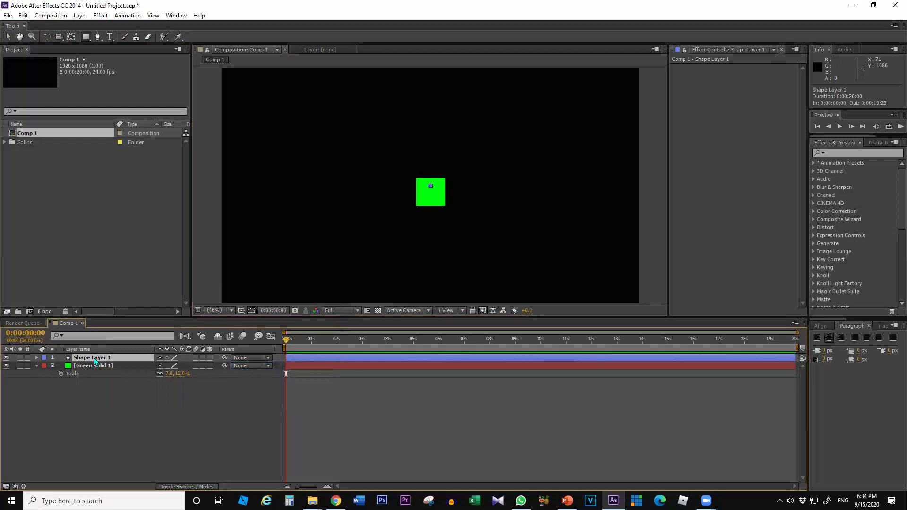
click(89, 436)
click(97, 360)
key(s)
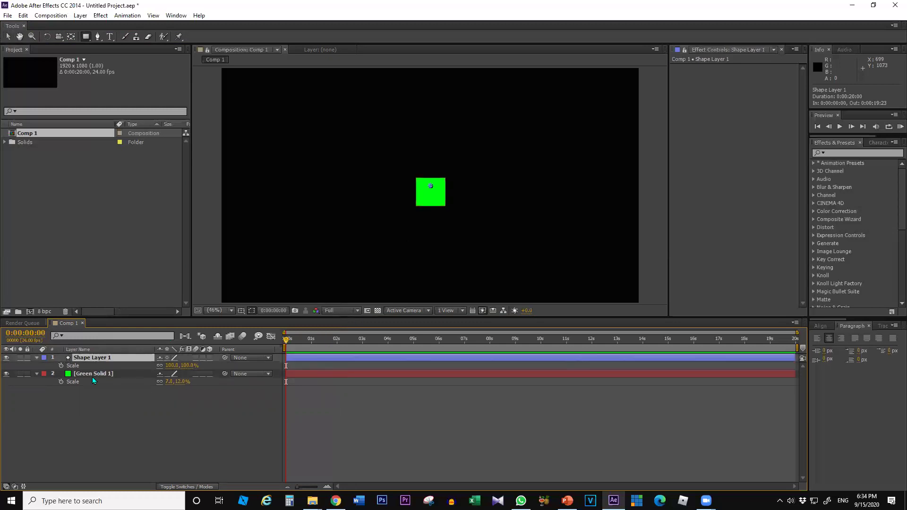
Delete the shape layer and reselect the green solid layer.
drag(175, 365, 115, 370)
click(128, 433)
click(83, 353)
click(83, 357)
click(175, 447)
click(91, 358)
key(Delete)
click(94, 356)
click(95, 387)
click(81, 358)
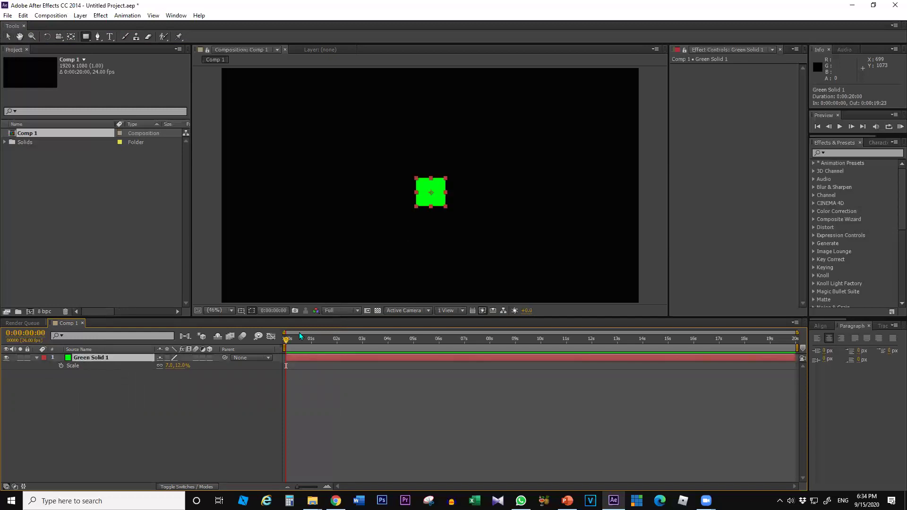
Move the green square just above the composition's top edge, horizontally near its middle, to about position 948, -82.
key(v)
drag(431, 200, 280, 237)
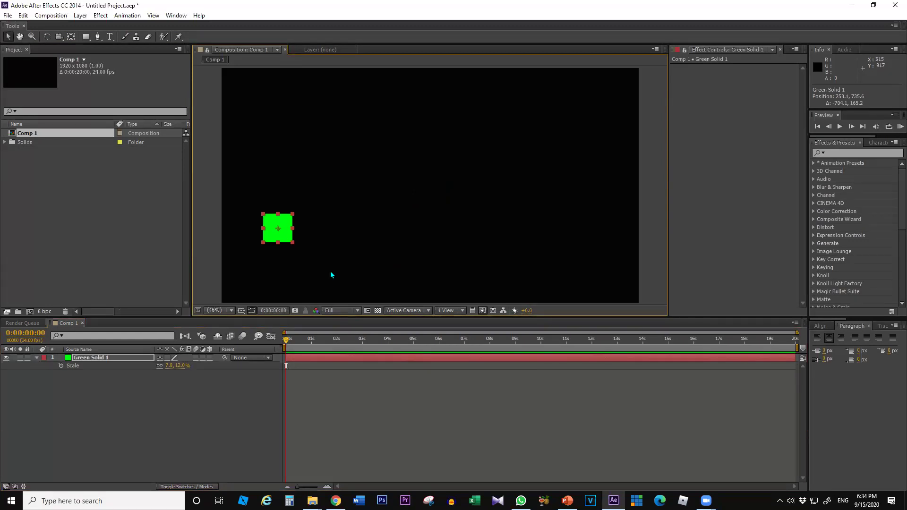
drag(291, 232, 430, 112)
key(comma)
key(comma)
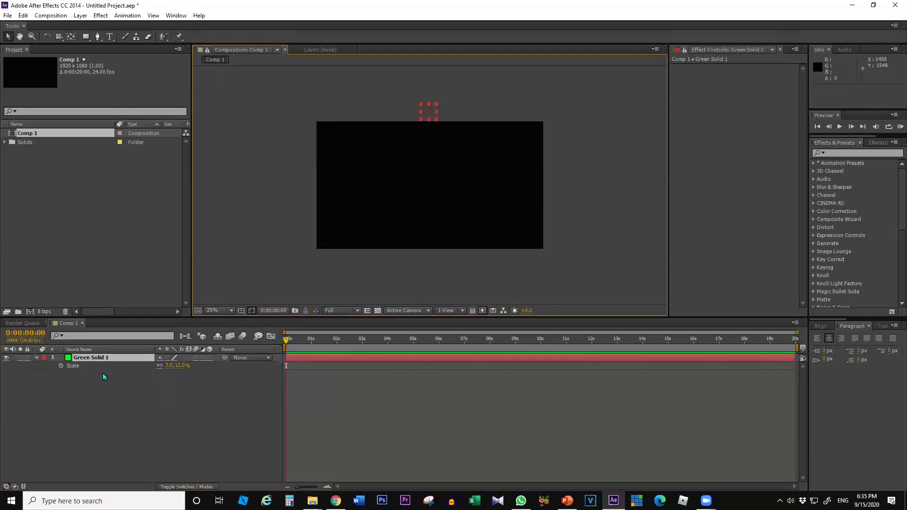
Reveal the green solid's Position property and start animating it with a keyframe at 0 seconds.
key(p)
click(69, 365)
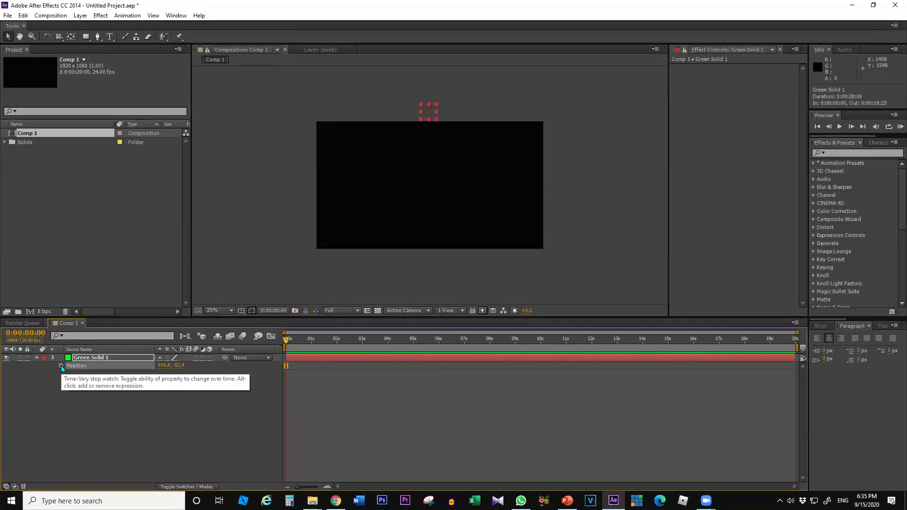
click(60, 366)
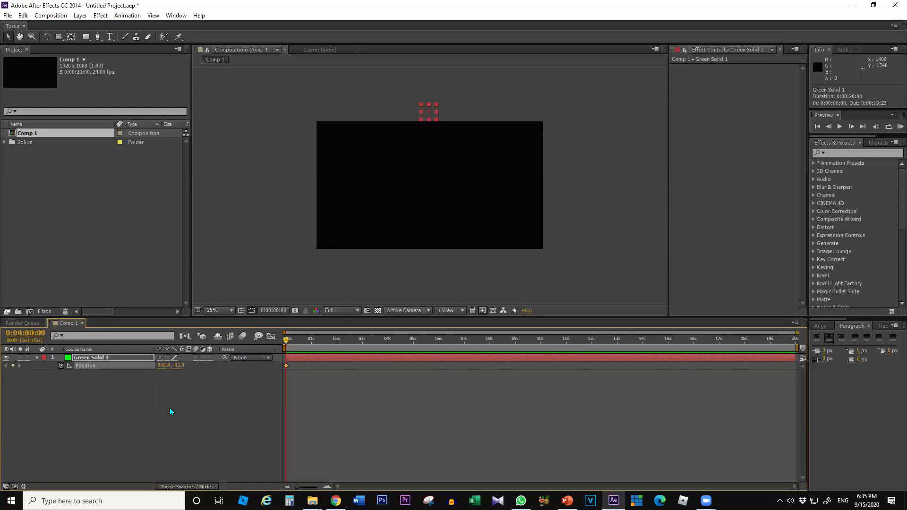
Keyframe the green square at the frame's bottom, about 948, 998, at 1 second, and above the frame, about 948, -170, at 2 seconds.
click(311, 339)
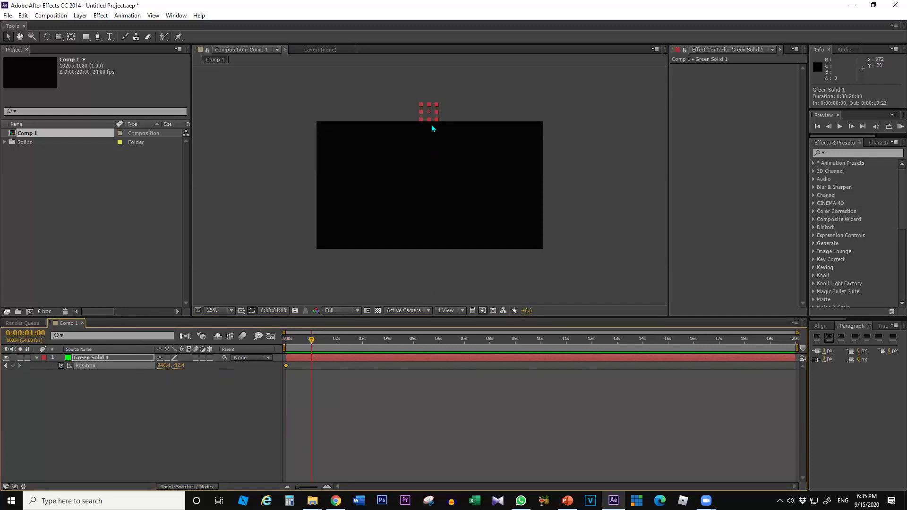
drag(432, 114, 431, 245)
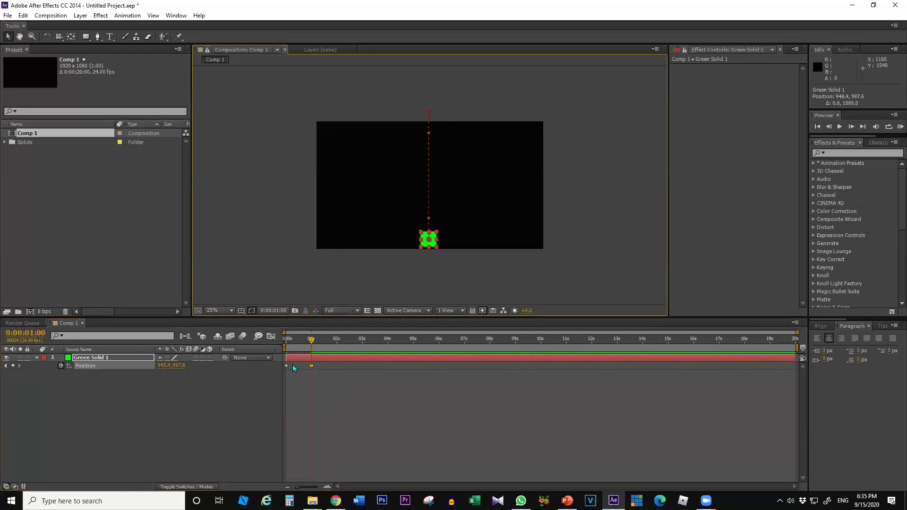
click(337, 343)
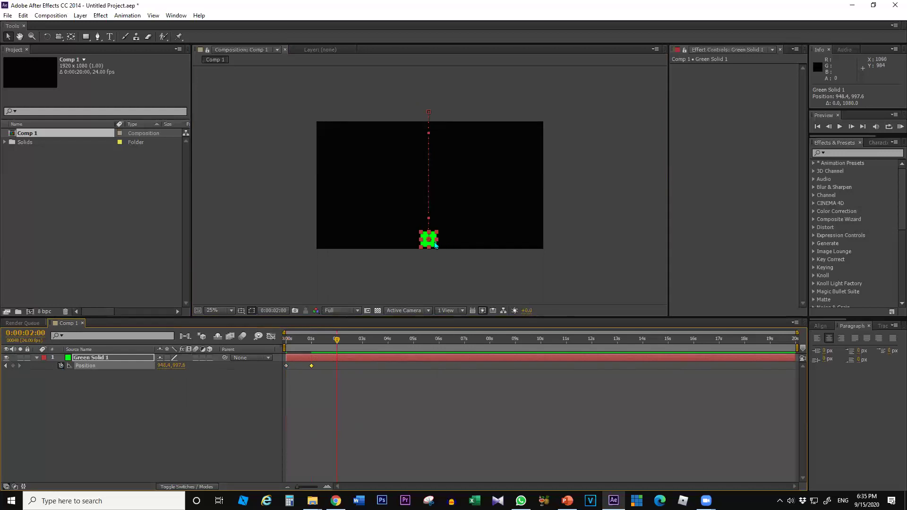
drag(431, 244, 413, 103)
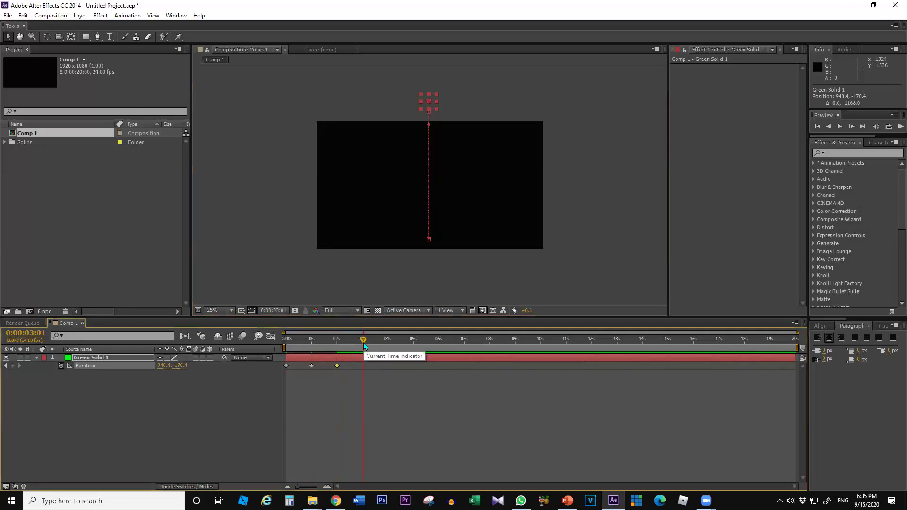
Set the work area from 0:00:00:00 to 0:00:03:01 and play a RAM preview of the falling and rising square.
key(b)
key(n)
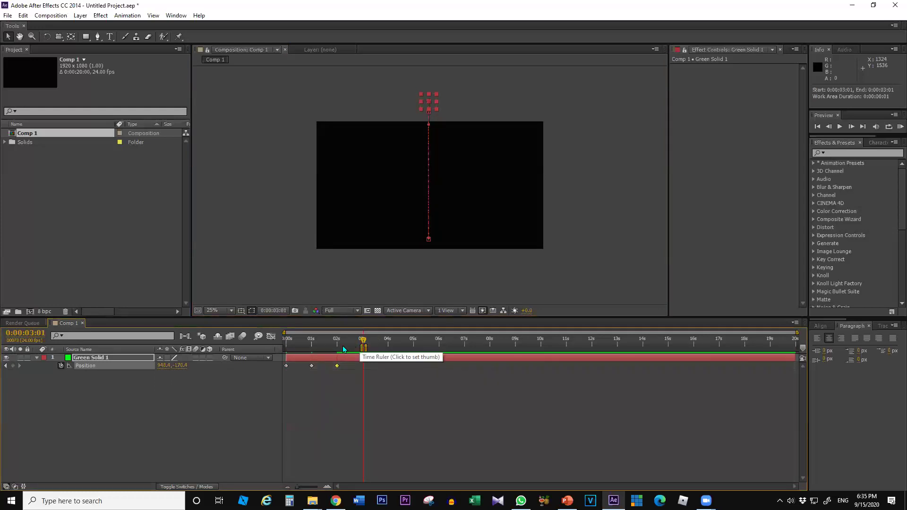
click(302, 339)
drag(301, 339, 251, 340)
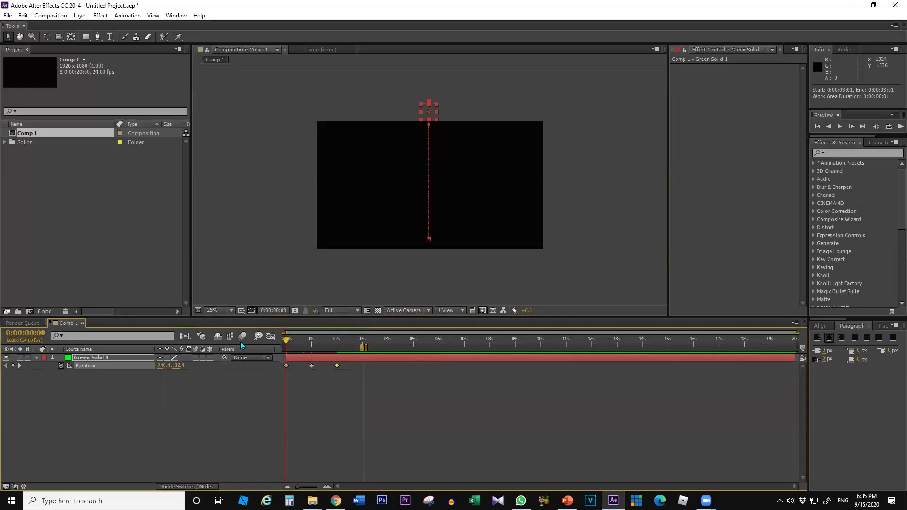
key(b)
key(KP_0)
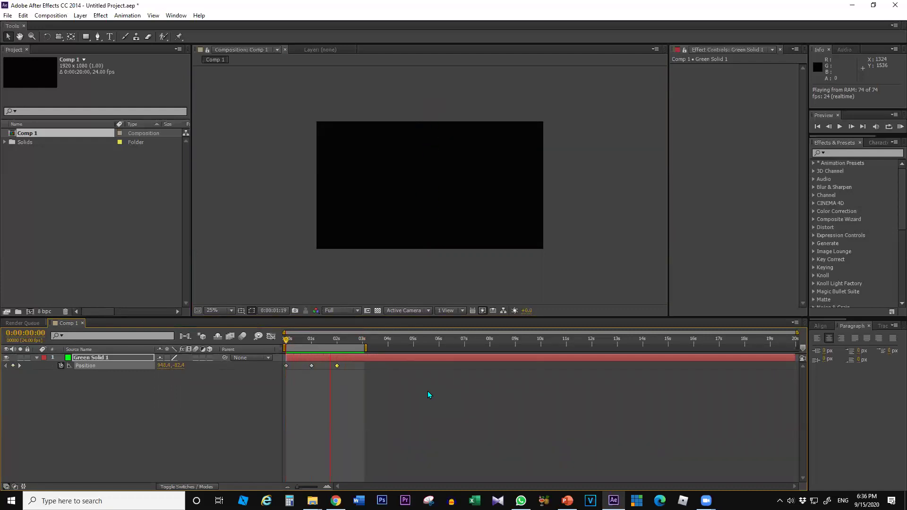
key(space)
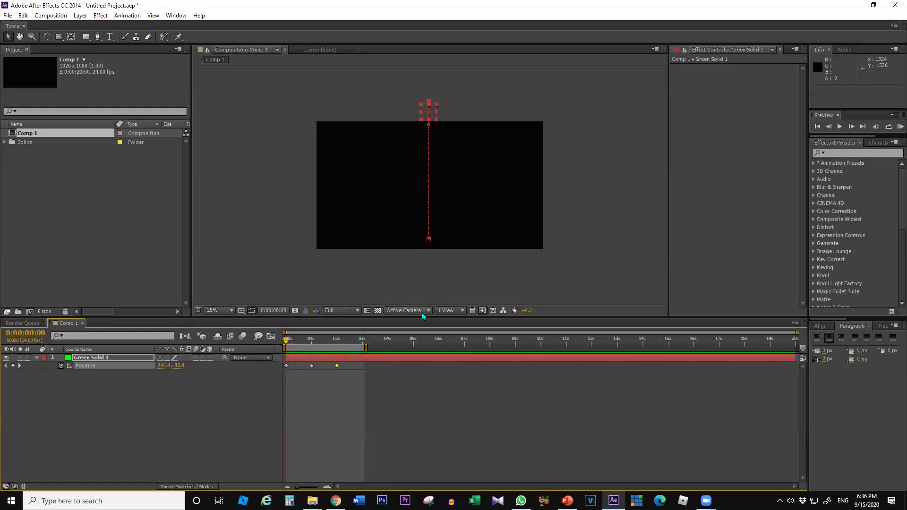
Extend the work area end to about 6 seconds, and shift the last two Position keyframes to about 2 and 3 seconds.
click(311, 342)
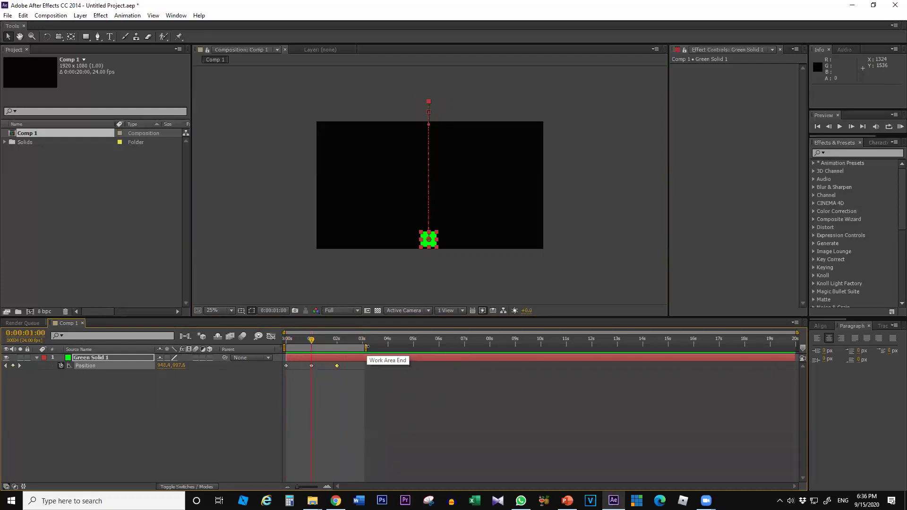
drag(387, 345, 420, 355)
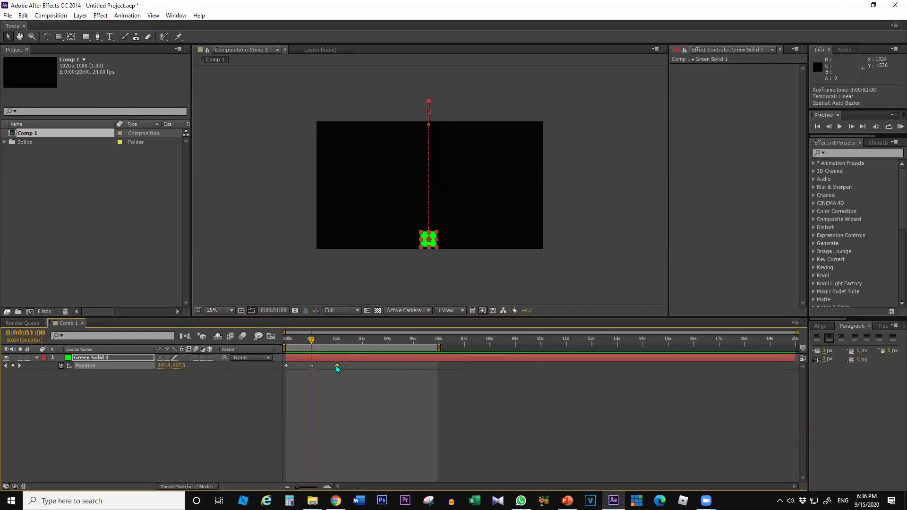
drag(306, 366, 361, 368)
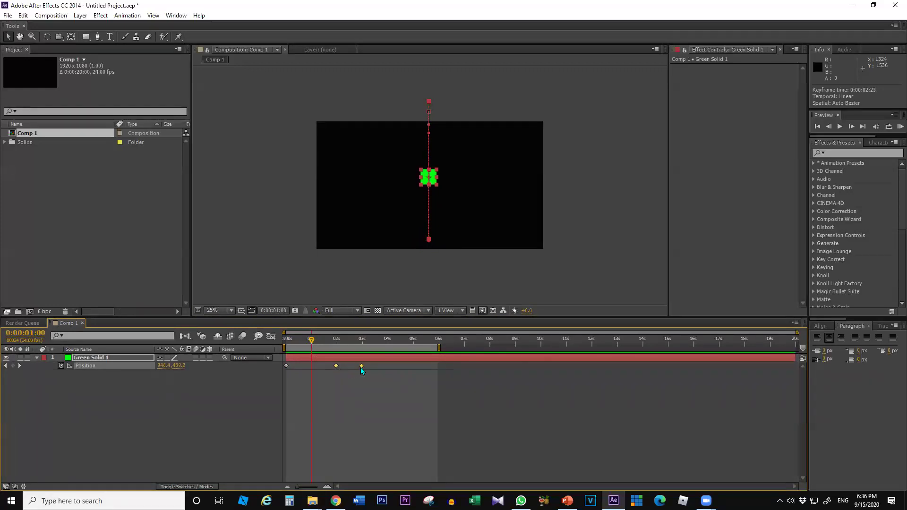
Check the green square's placement at the Position keyframes at 2 and about 3 seconds.
click(338, 388)
click(338, 340)
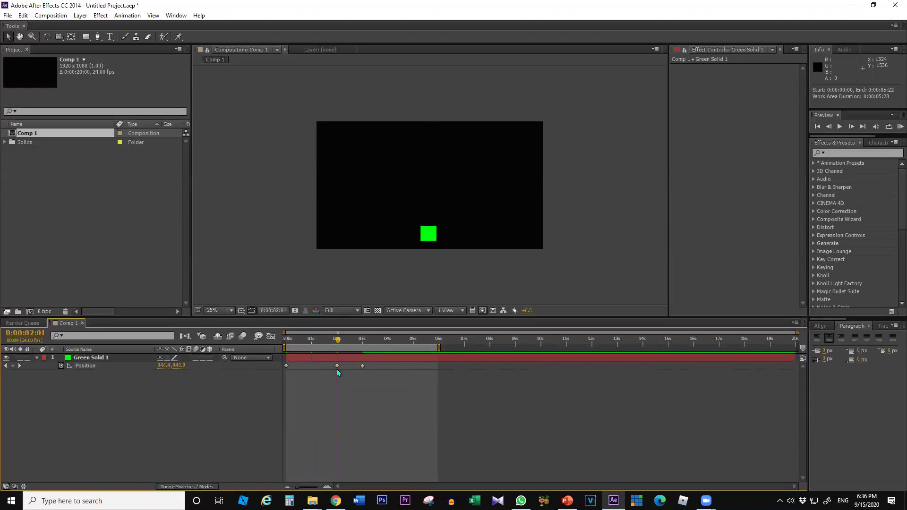
click(337, 365)
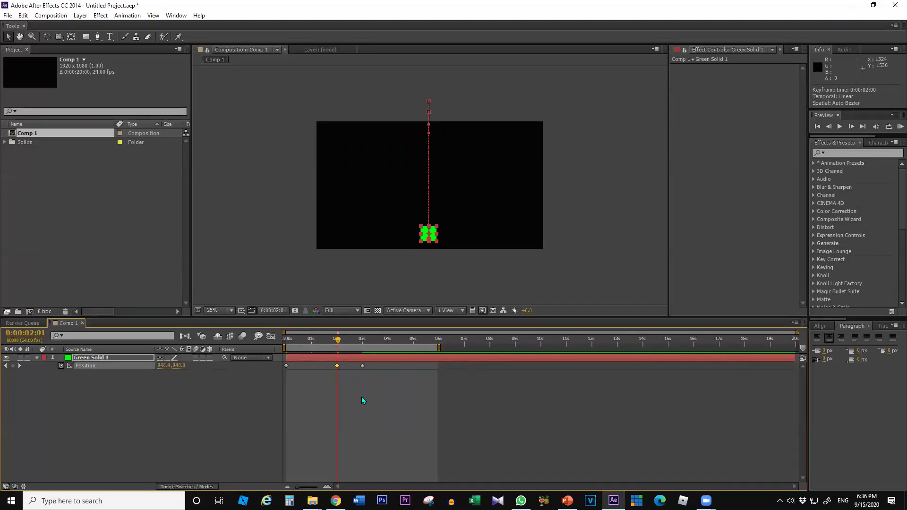
click(361, 341)
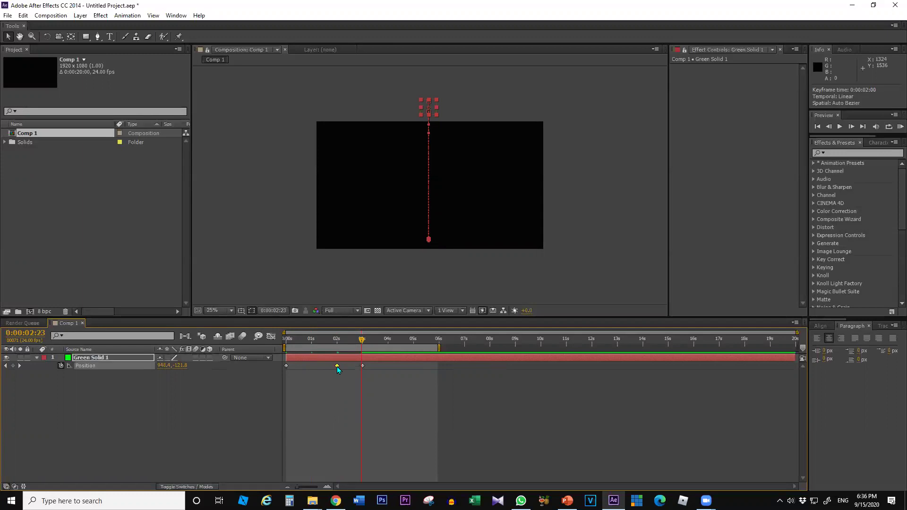
click(336, 341)
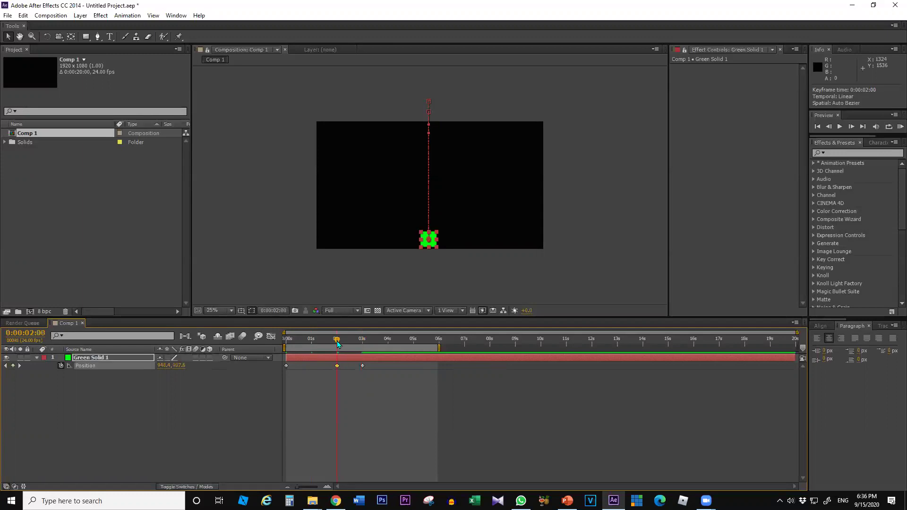
click(338, 366)
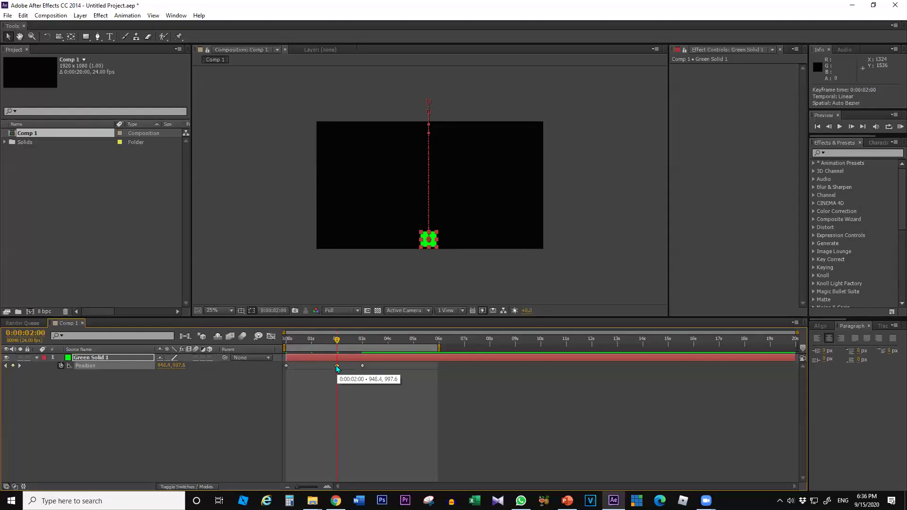
Copy the square's Position keyframe at 2 seconds to 0:00:01:00 and play a RAM preview of the motion.
key(ctrl+c)
click(311, 341)
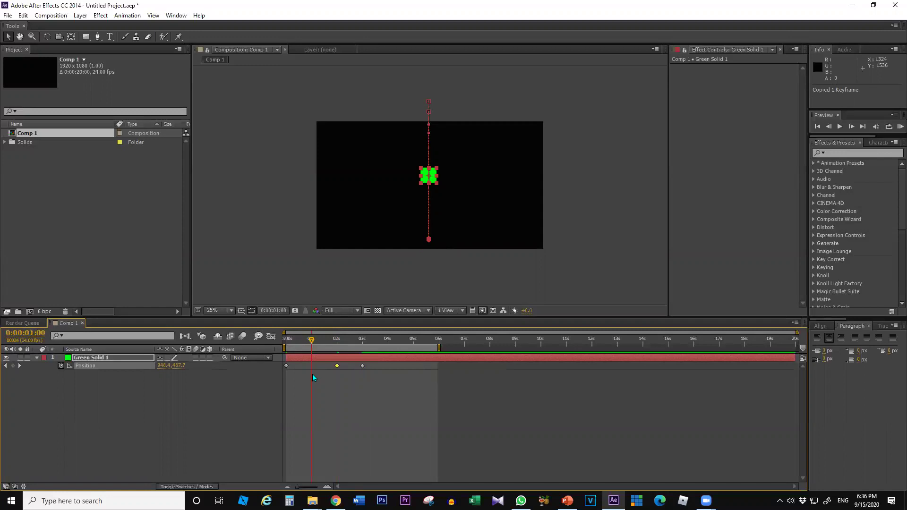
key(ctrl+v)
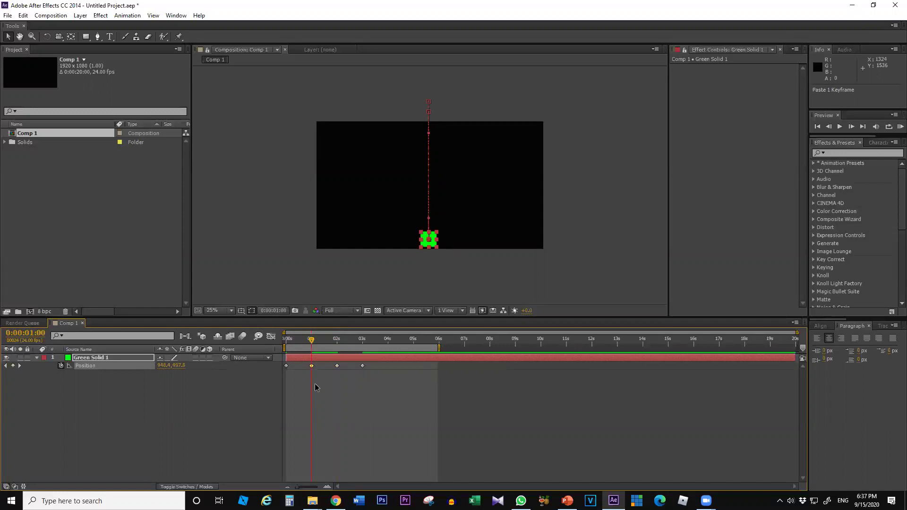
key(space)
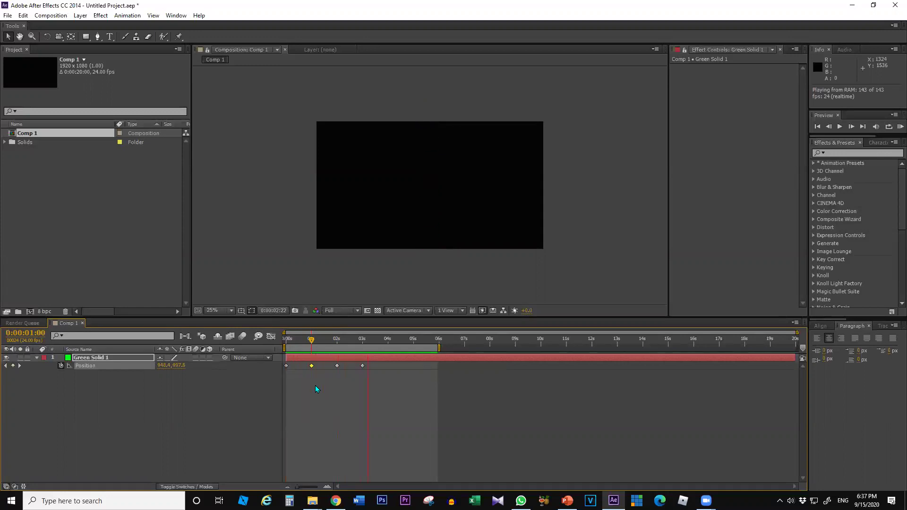
key(space)
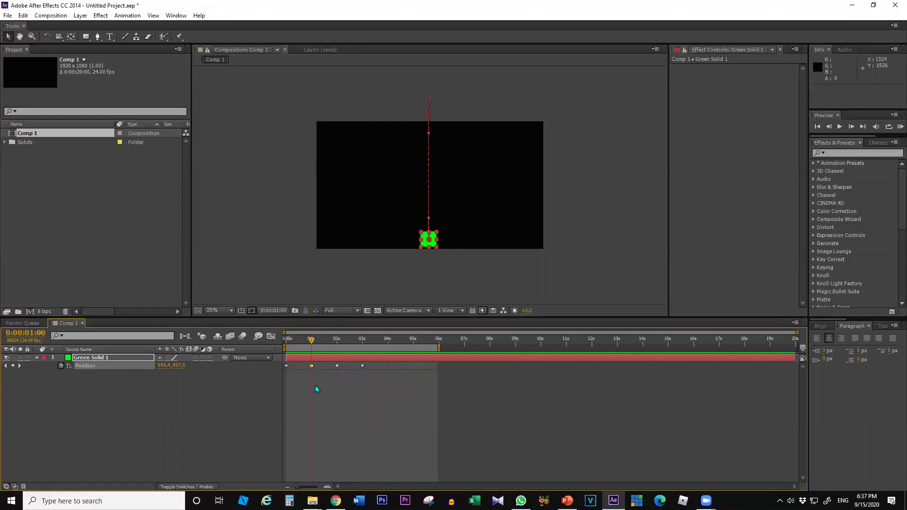
End the work area at 0:00:03:06 and play a RAM preview of the falling, resting and rising square.
click(370, 340)
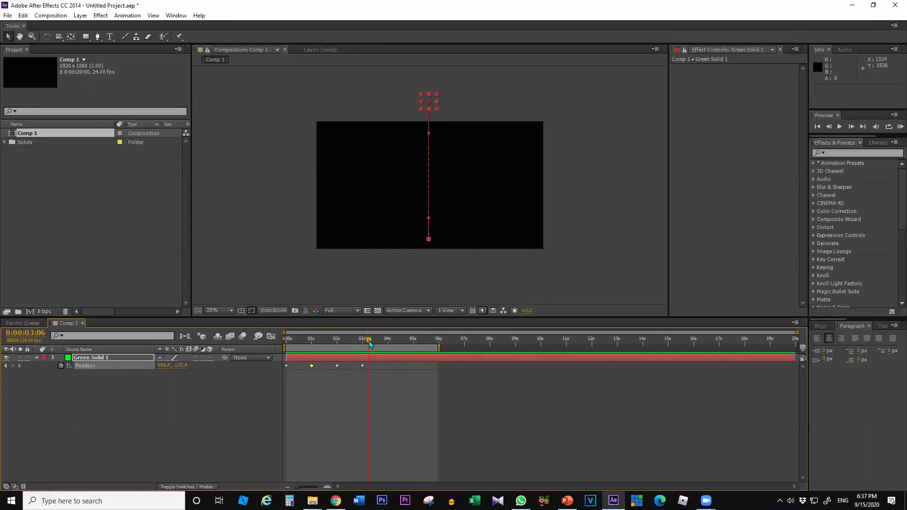
key(n)
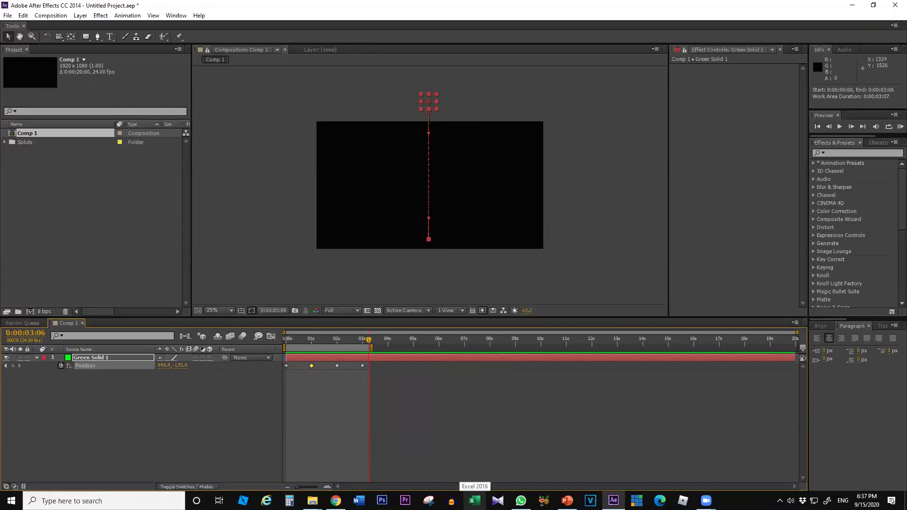
key(space)
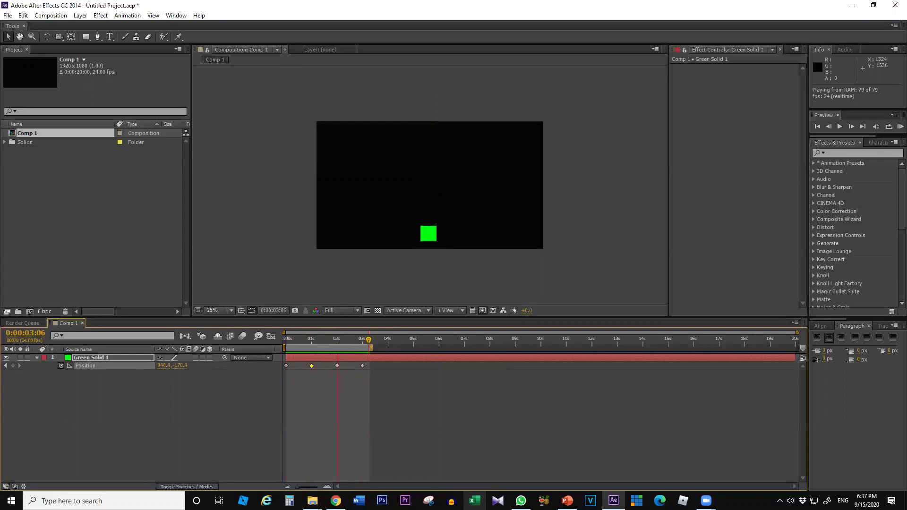
key(space)
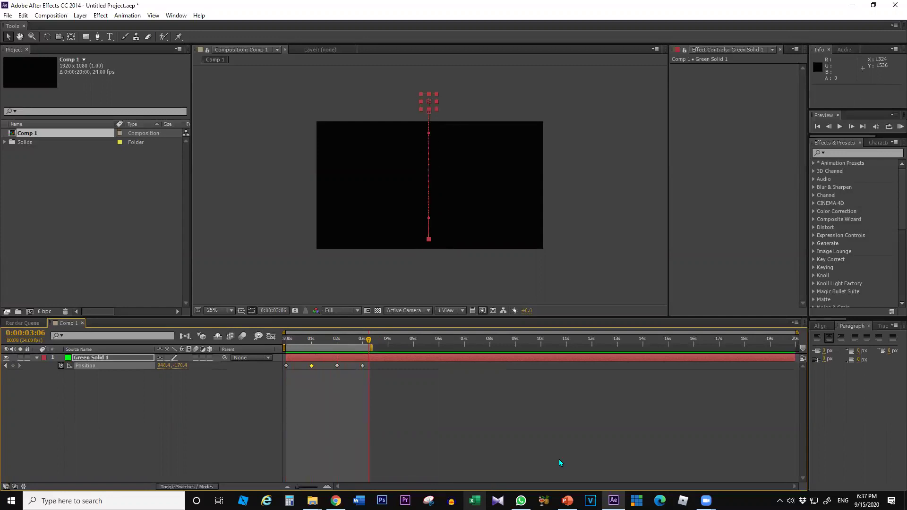
Show the green solid's Rotation property and enable its keyframing at 0:00:01:12.
click(325, 340)
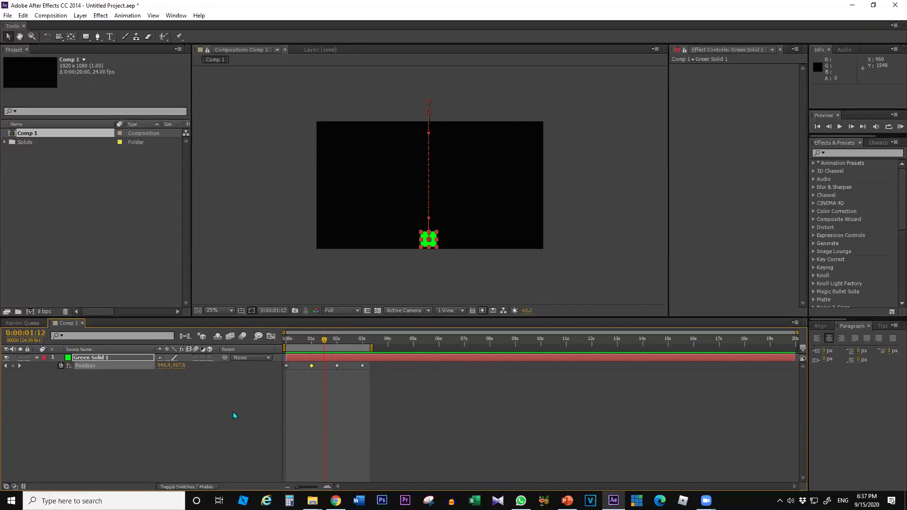
click(130, 396)
click(103, 357)
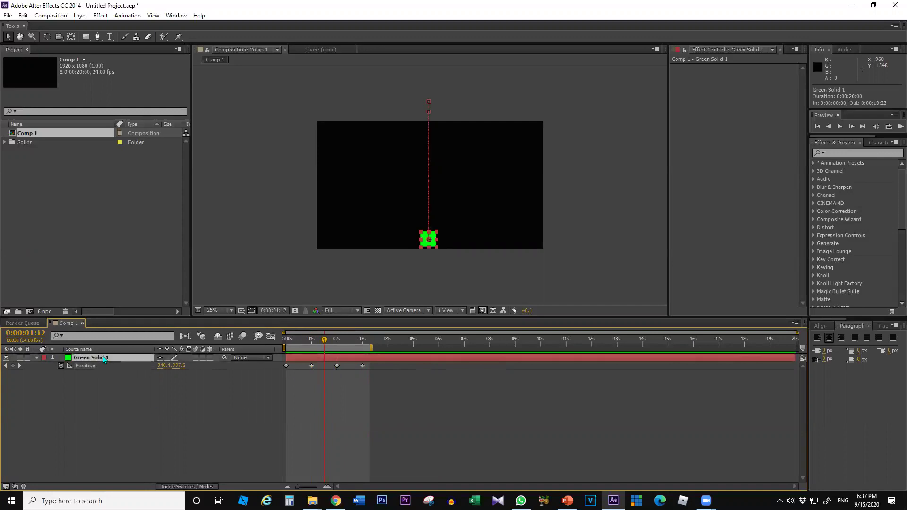
key(r)
click(119, 380)
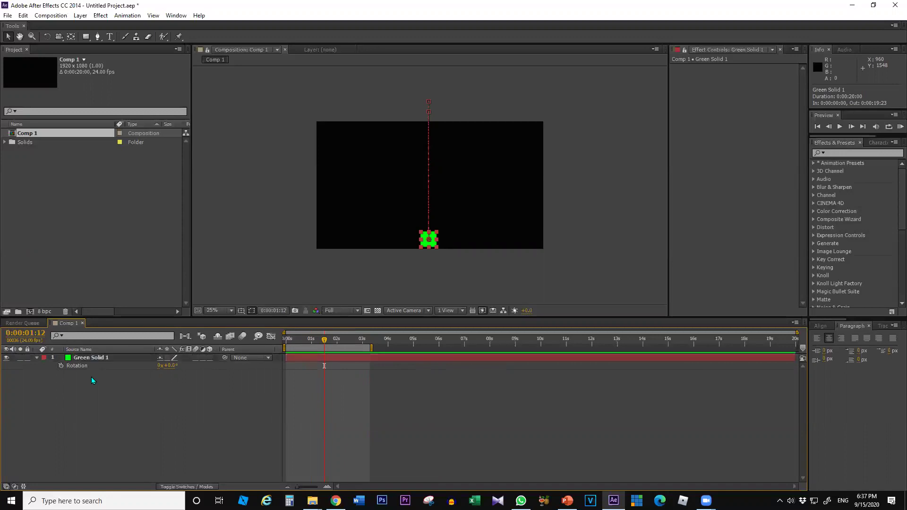
click(61, 365)
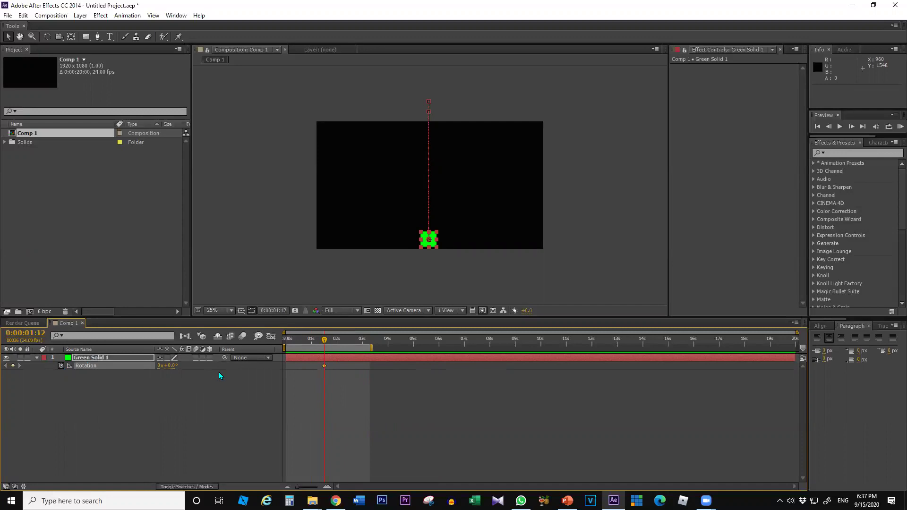
Show Position together with Rotation for the green solid and add a Rotation keyframe at the 1-second Position keyframe.
click(127, 390)
click(110, 359)
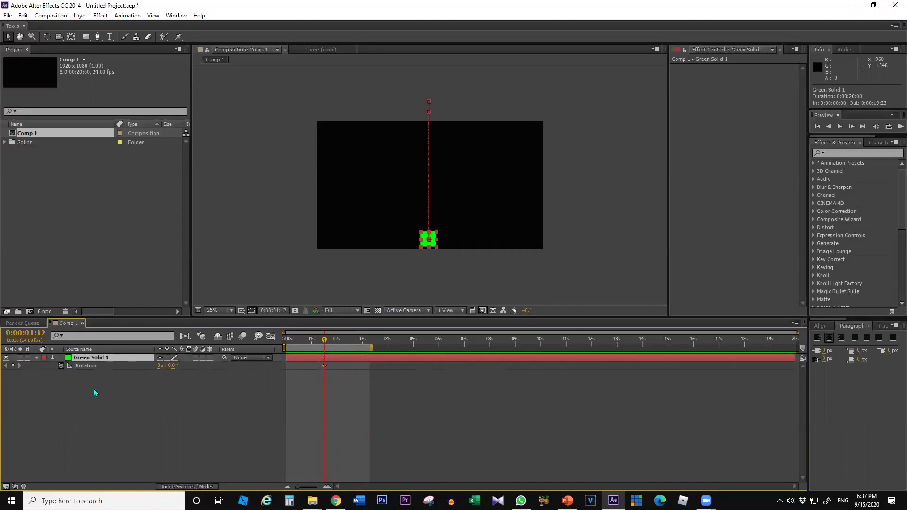
key(shift+p)
click(6, 366)
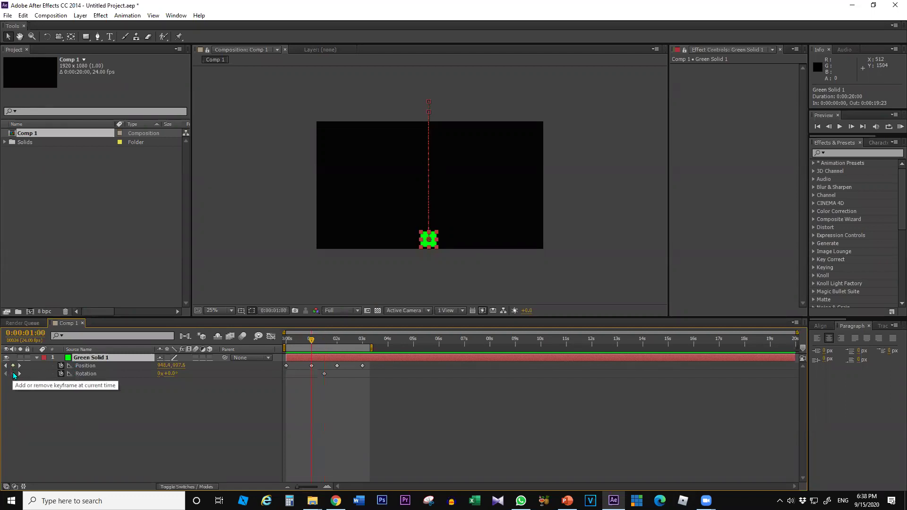
click(13, 374)
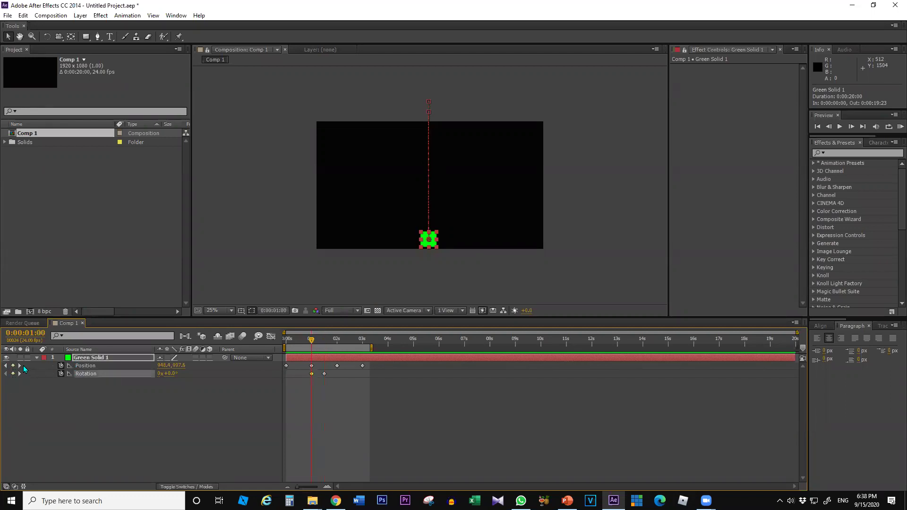
Add a Rotation keyframe at the 2-second Position keyframe of the green solid.
click(19, 366)
click(19, 365)
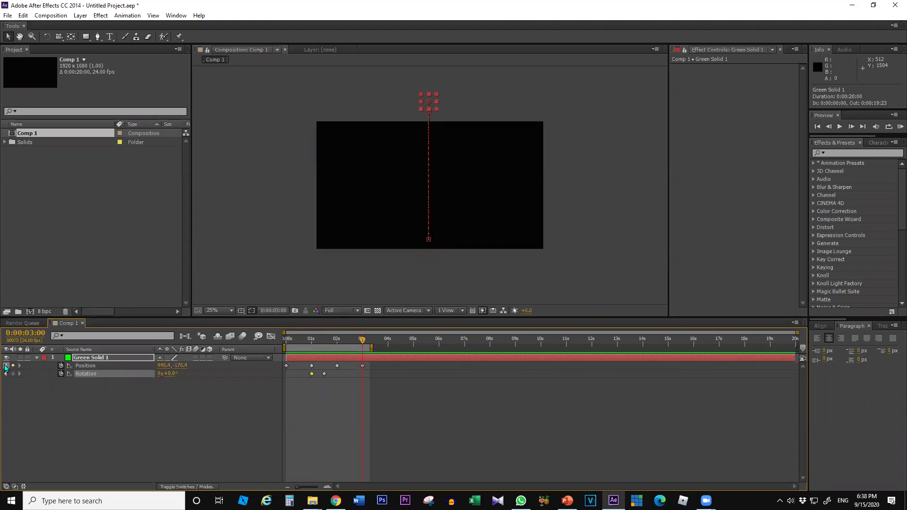
click(6, 365)
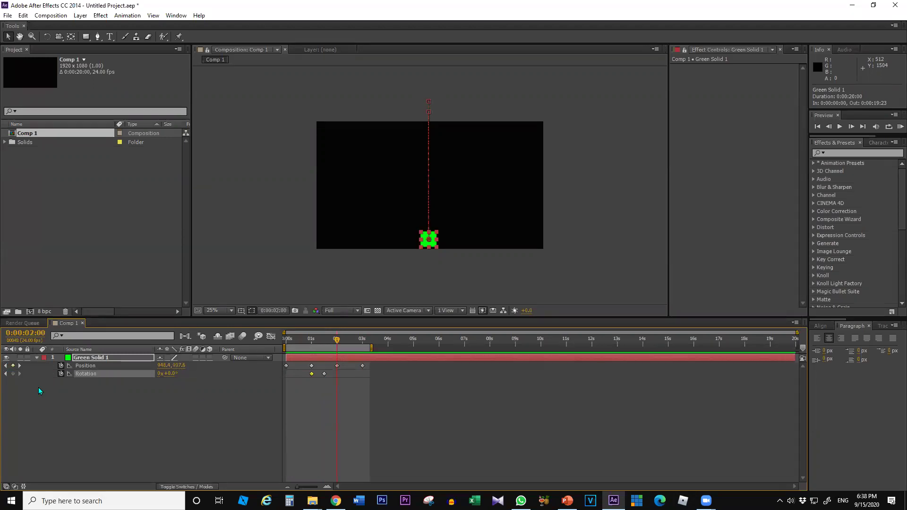
click(13, 374)
Set the Rotation keyframe at 0:00:01:12 to about 244° and play a RAM preview of the spinning square.
click(5, 373)
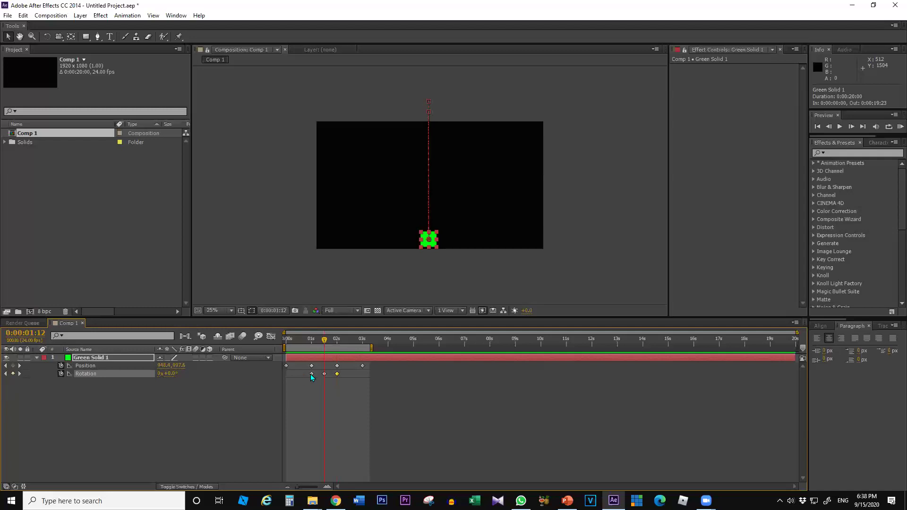
click(323, 375)
drag(160, 373, 288, 374)
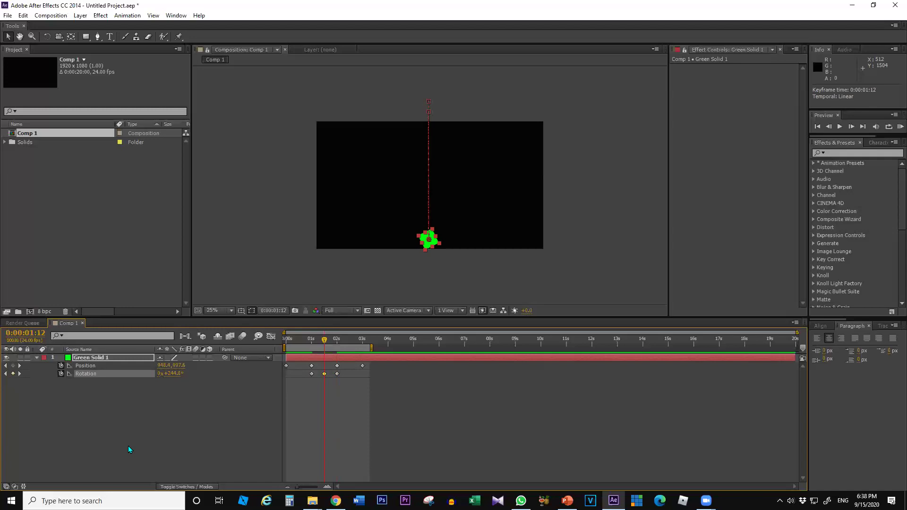
click(324, 374)
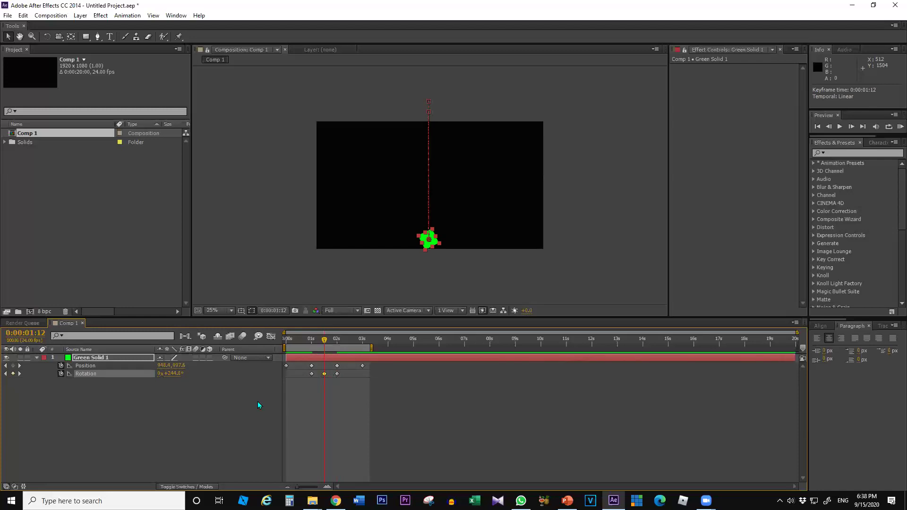
key(space)
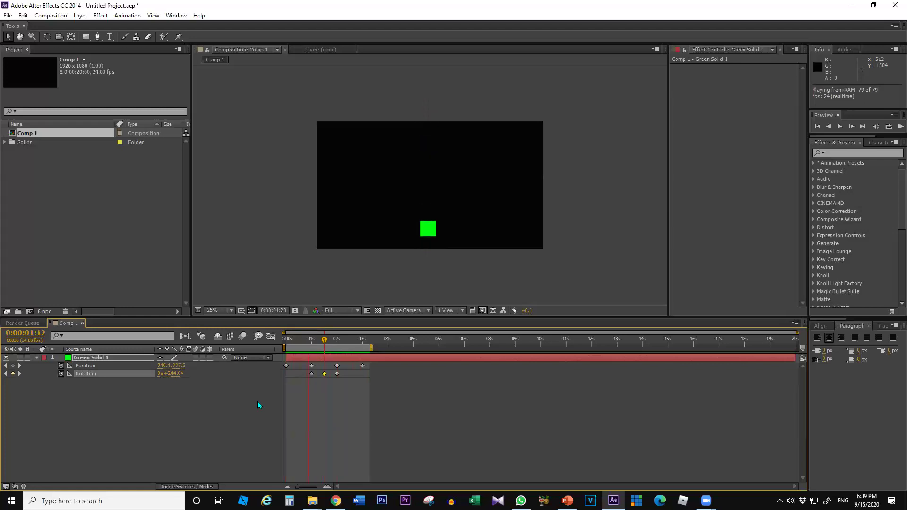
key(space)
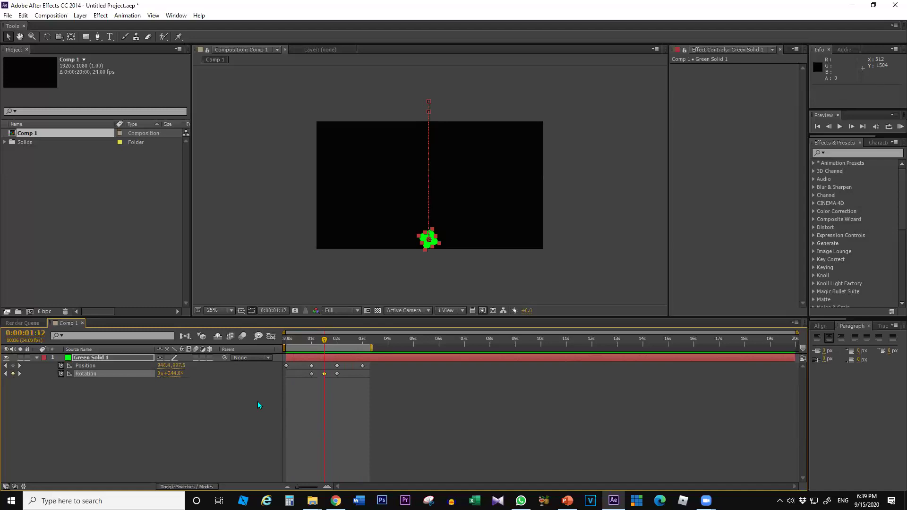
Delete the animated green solid layer from Comp 1.
click(197, 416)
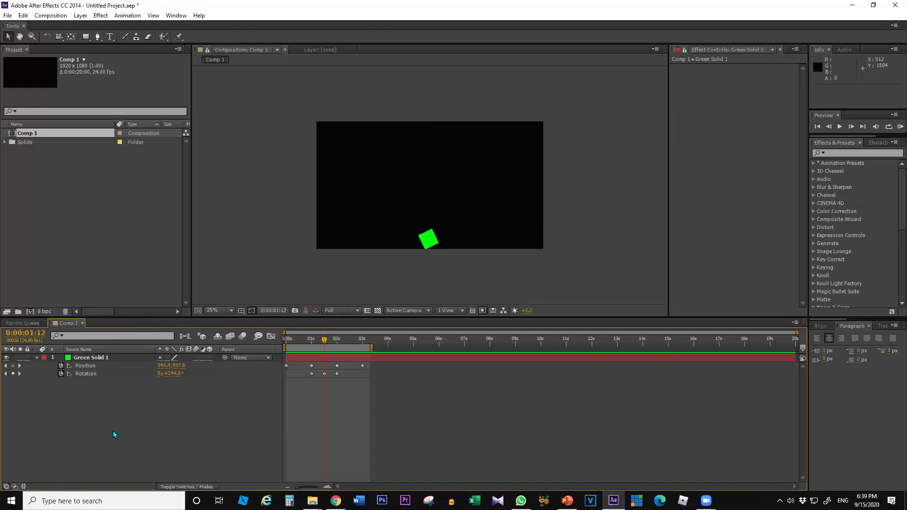
right_click(113, 407)
key(Escape)
click(75, 279)
right_click(104, 415)
click(83, 413)
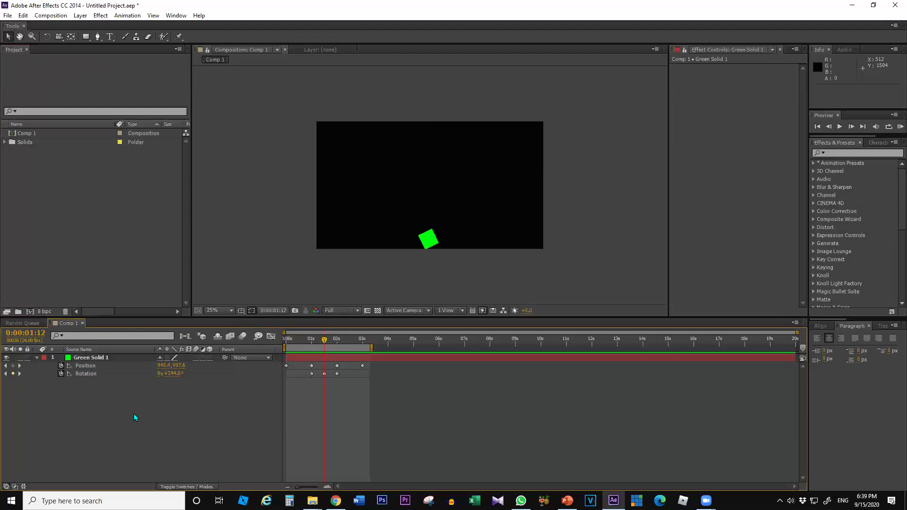
key(ctrl+a)
key(Delete)
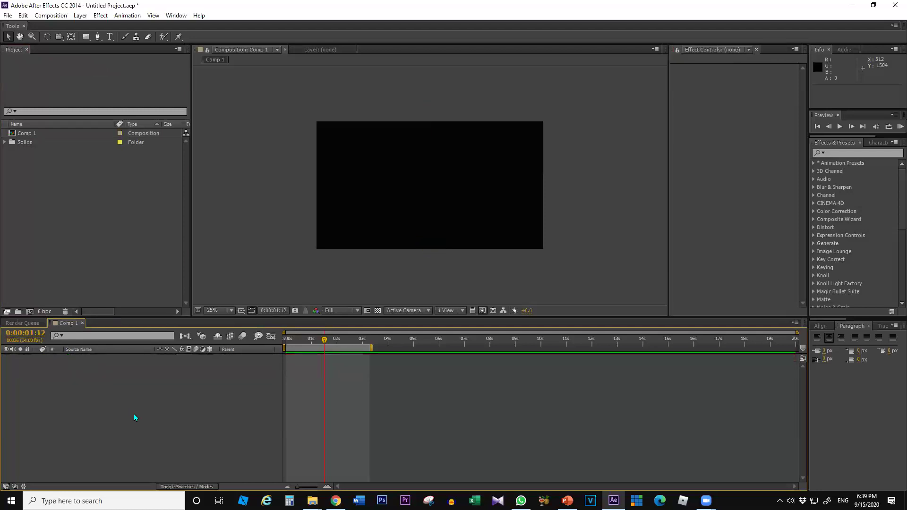
Expand the project's Solids folder and place Green Solid 1 into Comp 1's timeline.
click(60, 238)
click(4, 142)
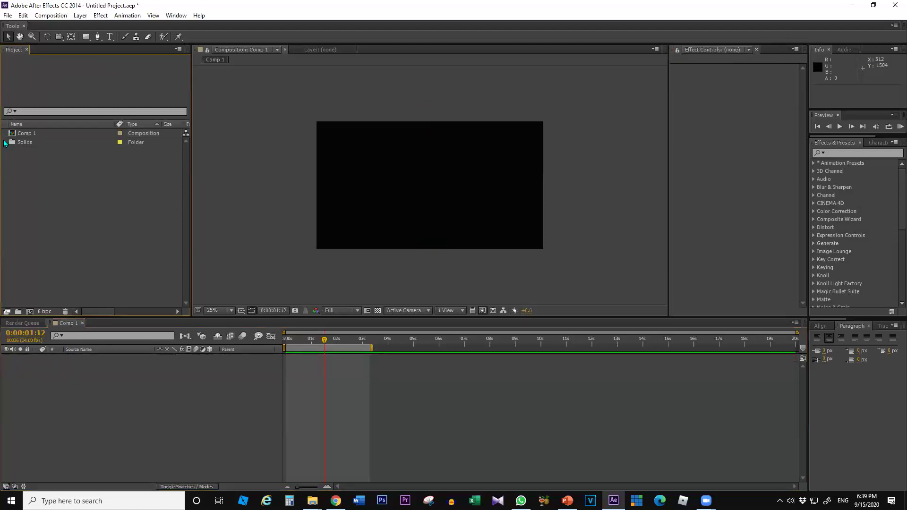
drag(41, 163, 21, 372)
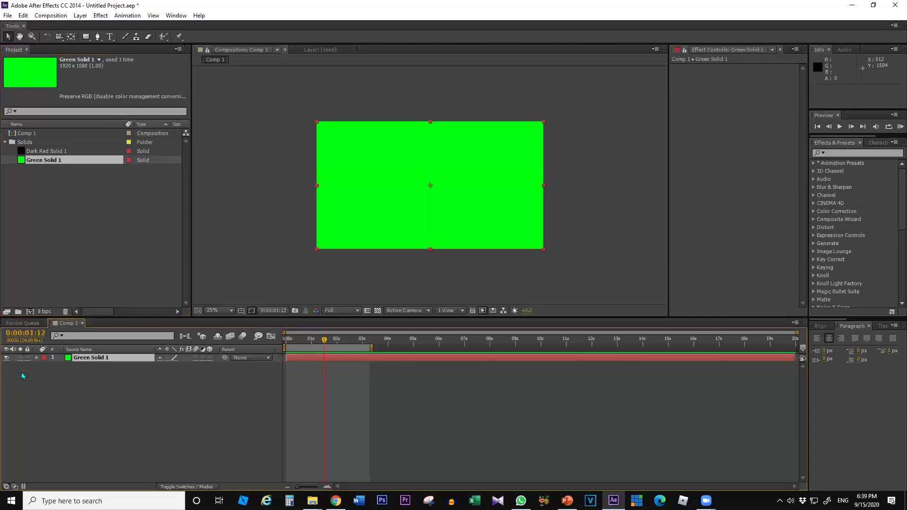
Delete Green Solid 1 from Comp 1's timeline and from the project's Solids folder.
click(100, 358)
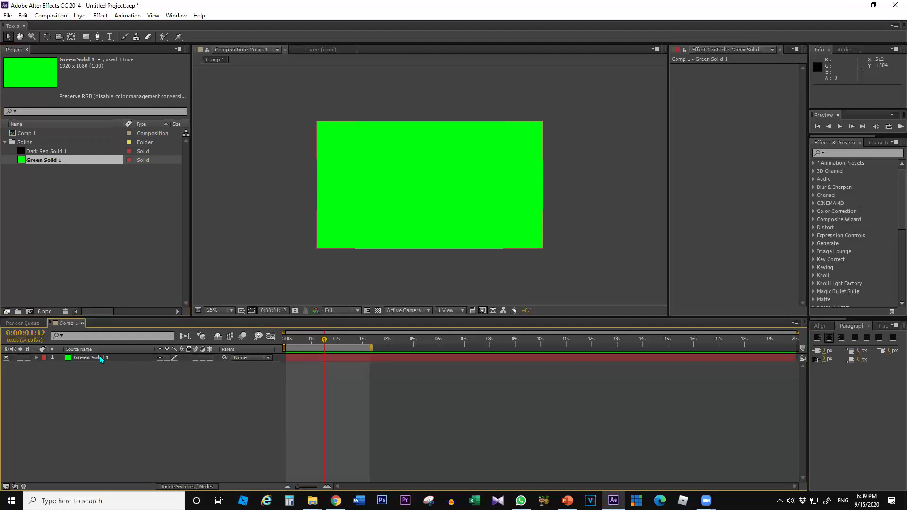
click(100, 356)
key(Delete)
click(44, 163)
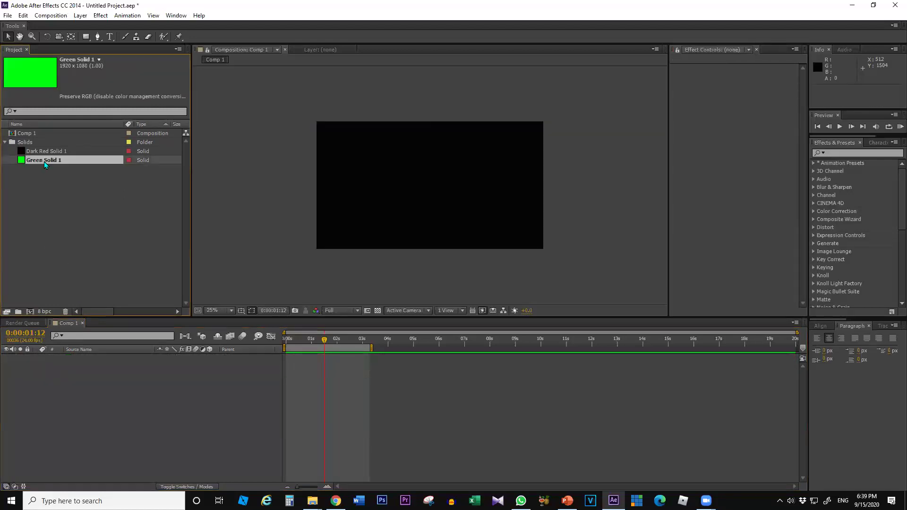
key(Delete)
Create a new green solid in Comp 1 with a width and height of 100 px.
right_click(66, 189)
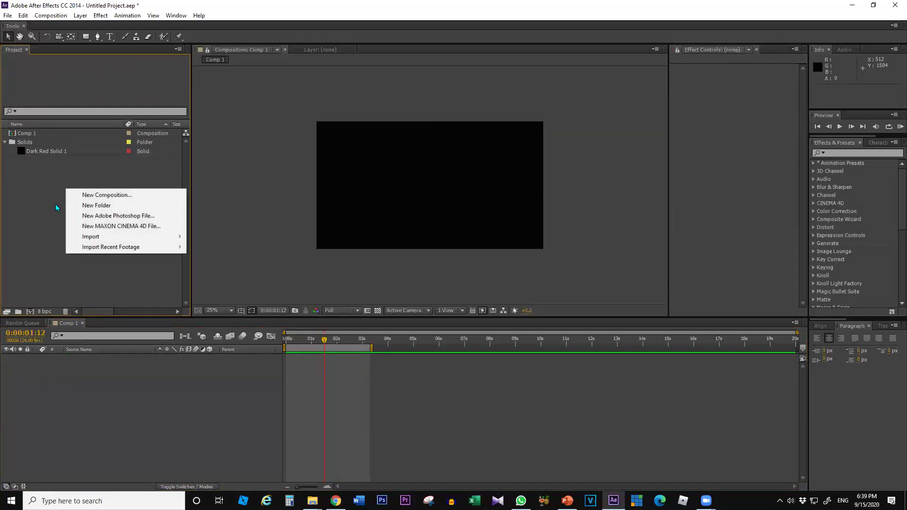
right_click(47, 417)
mouse_move(76, 317)
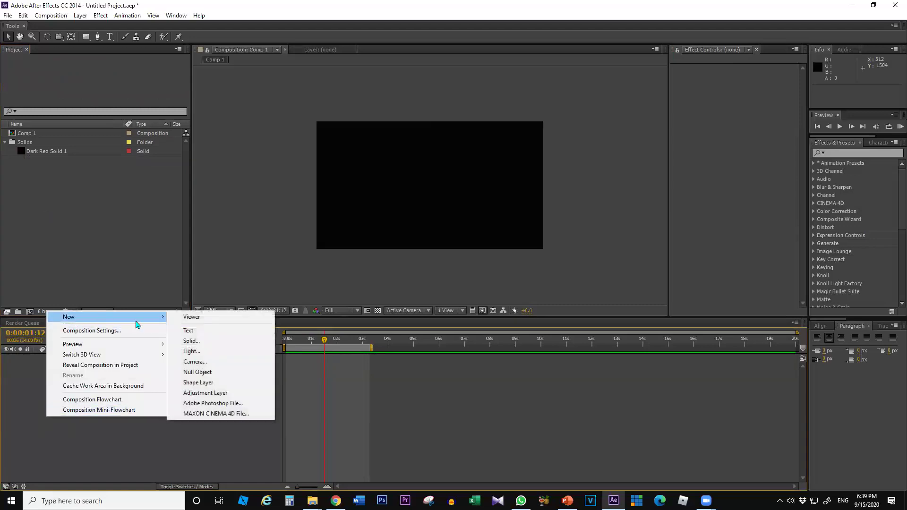
click(191, 341)
click(419, 185)
text(100)
key(Tab)
text(100)
key(Return)
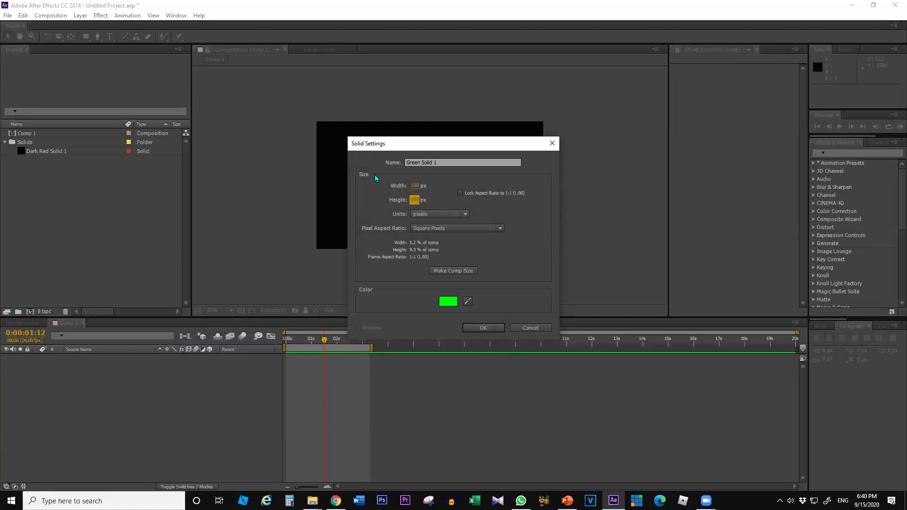
click(478, 330)
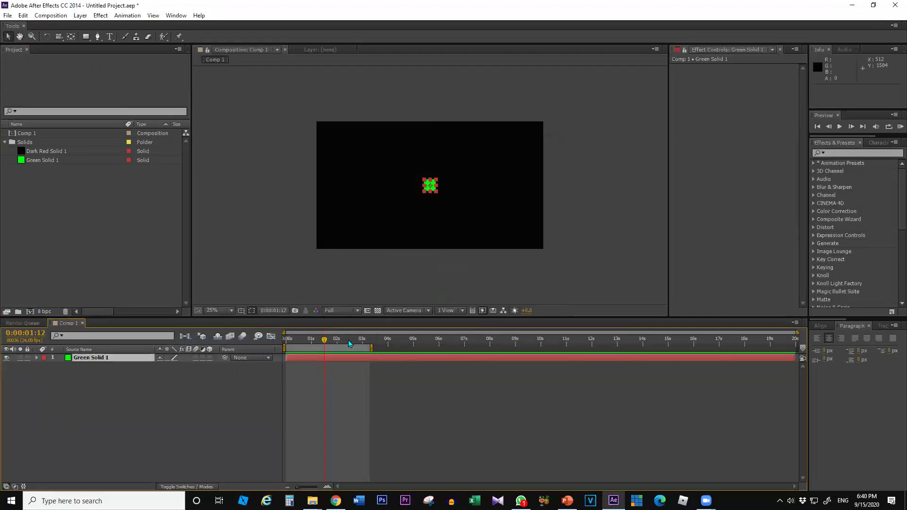
Scale the green solid in Comp 1 uniformly to 117%.
click(226, 435)
click(432, 186)
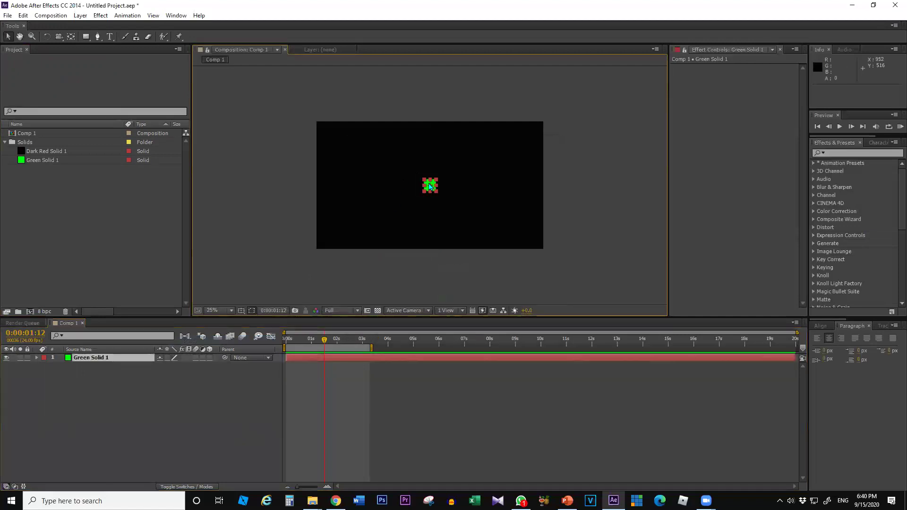
key(s)
drag(172, 366, 180, 366)
click(169, 406)
click(428, 189)
drag(435, 189, 355, 166)
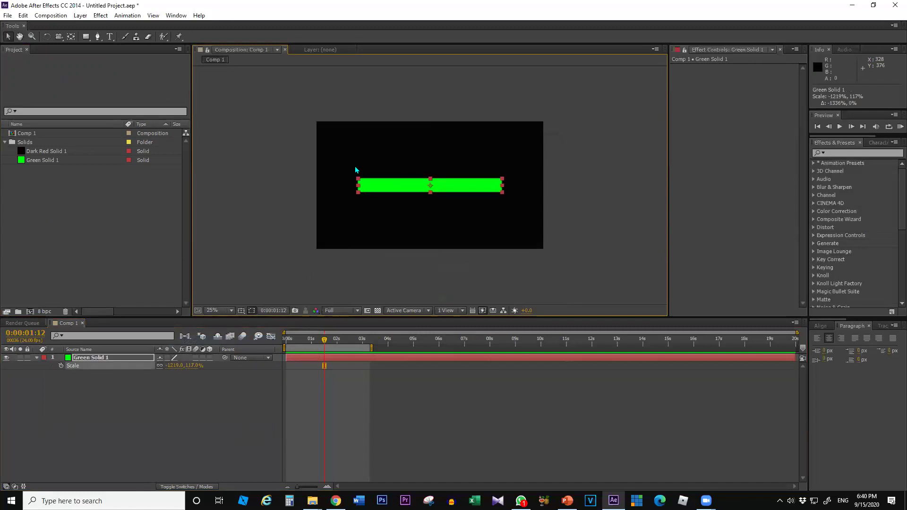
key(ctrl+z)
Move the green solid just above the frame's upper-left corner, at about (124, -96), and extend the work area to 0:00:12:06.
drag(418, 184, 334, 114)
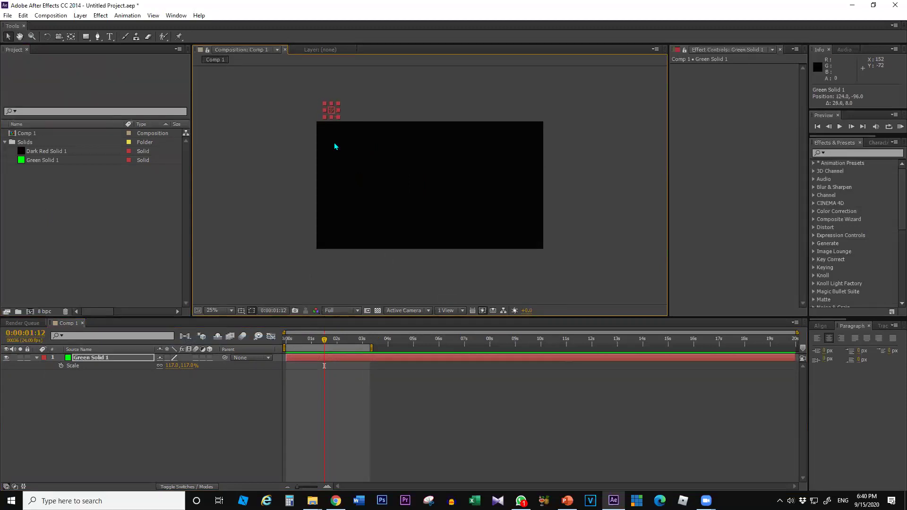
drag(367, 348, 600, 347)
Add a Position keyframe to the green solid at 0:00:00:00, keeping it above the frame.
click(288, 340)
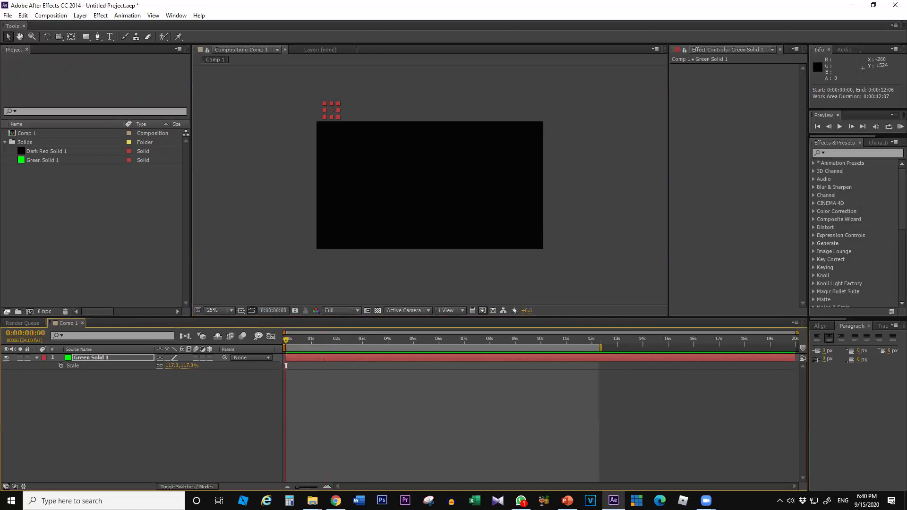
key(alt+Tab)
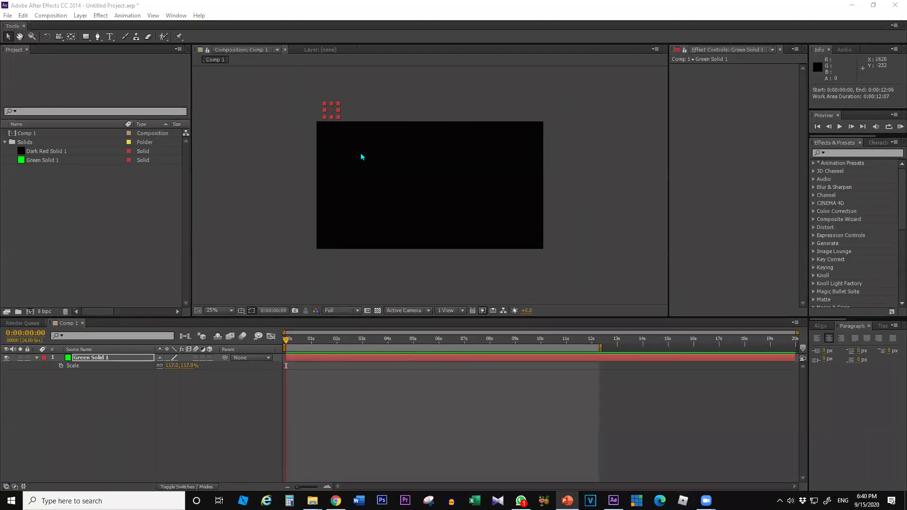
click(97, 357)
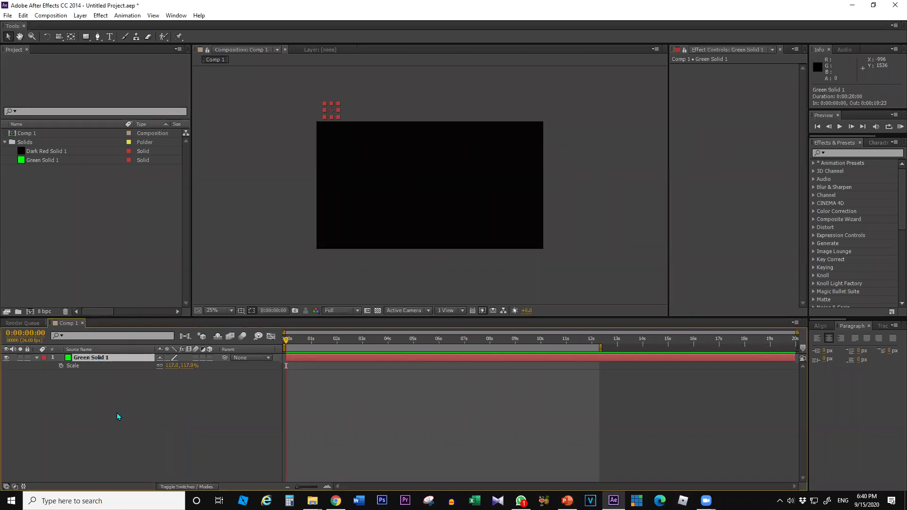
key(p)
click(61, 365)
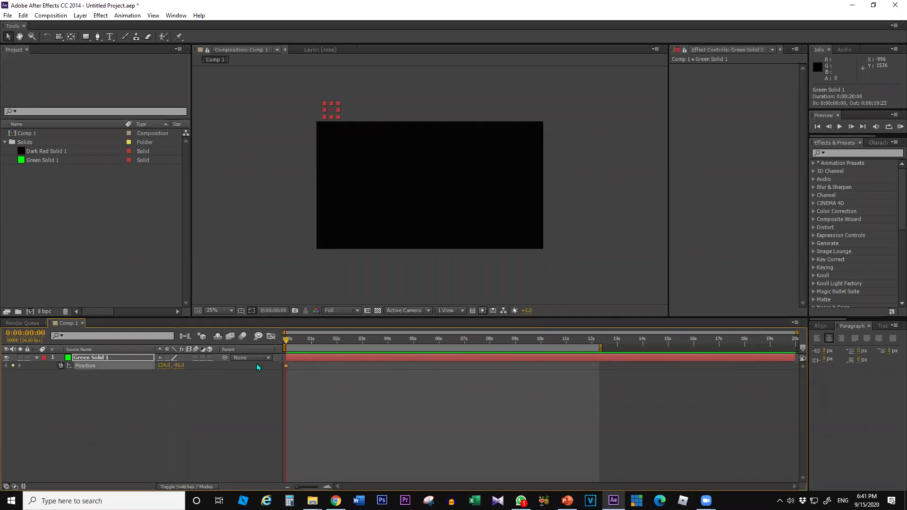
At 0:00:01:00, move the green solid straight down to about (124, 972) inside the frame to create a second Position keyframe.
click(31, 333)
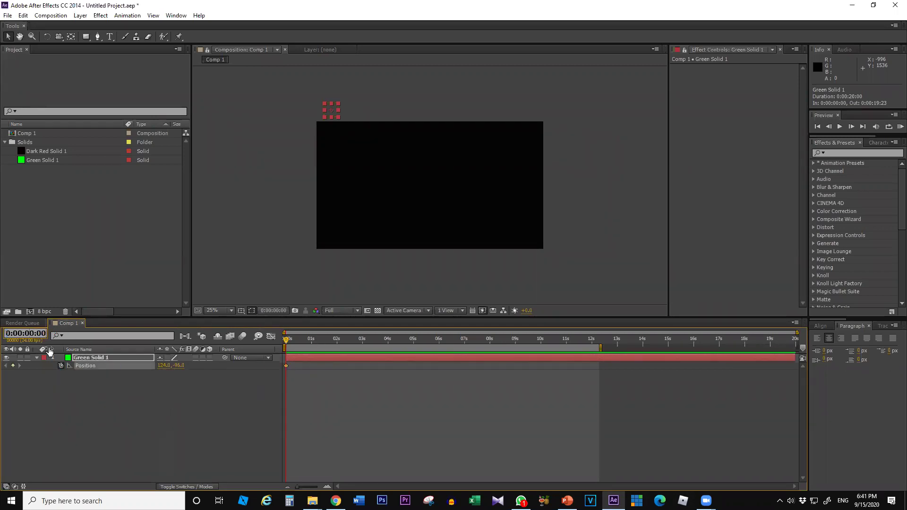
text(100)
key(Return)
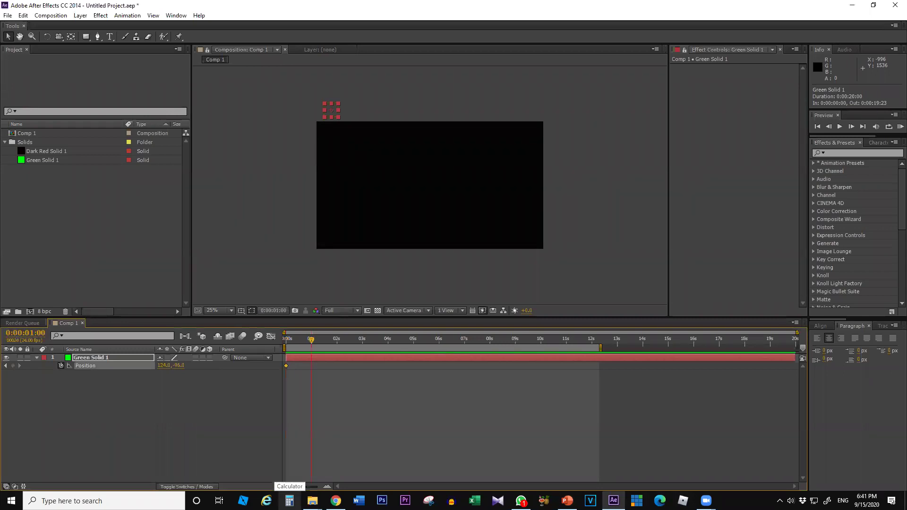
drag(333, 112, 333, 247)
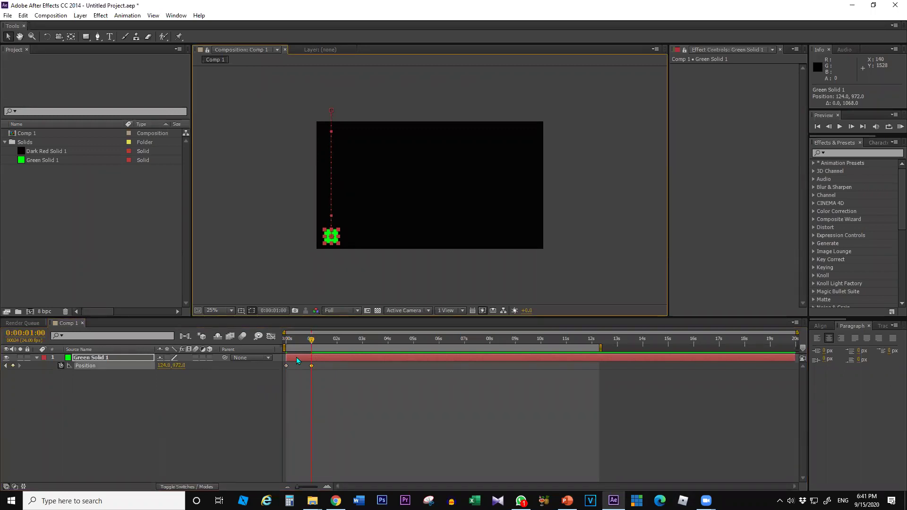
End the work area at 0:00:01:05 and play a RAM preview of the falling green solid.
click(317, 339)
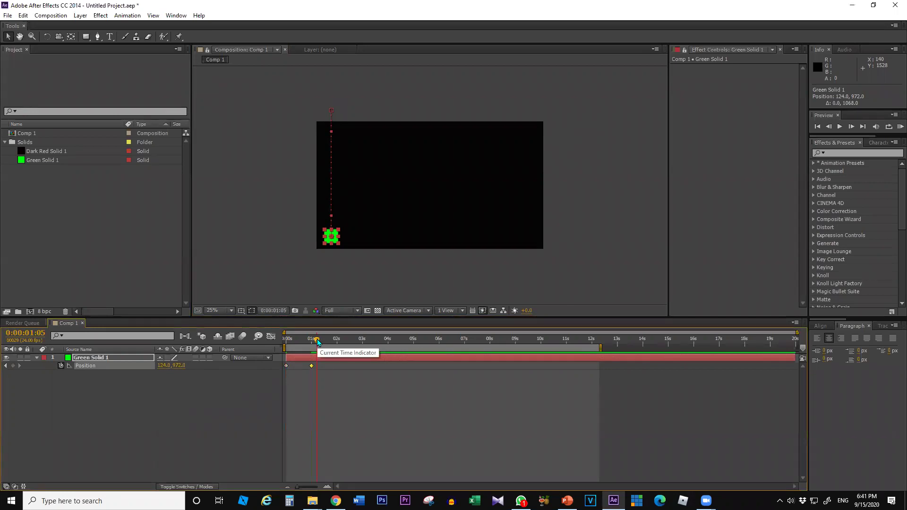
key(n)
key(KP_0)
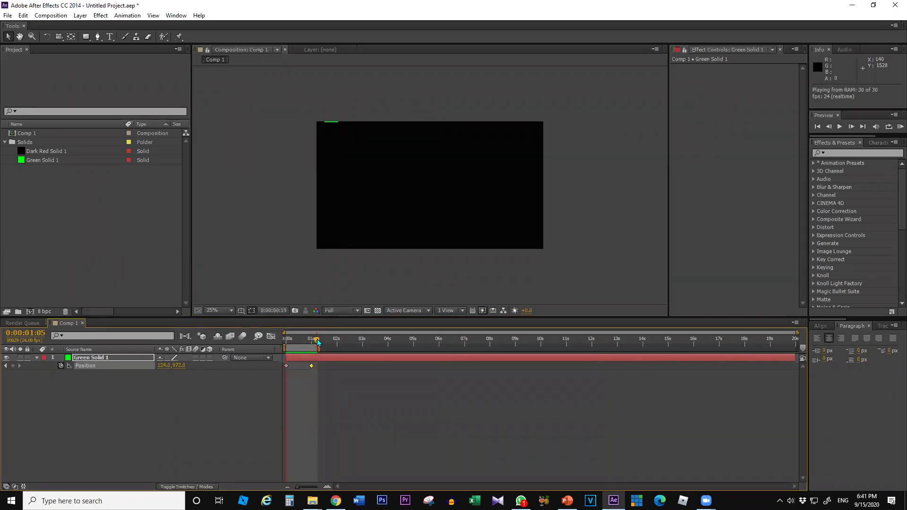
Set the composition view's magnification to Fit and deselect the green solid.
click(231, 309)
click(229, 312)
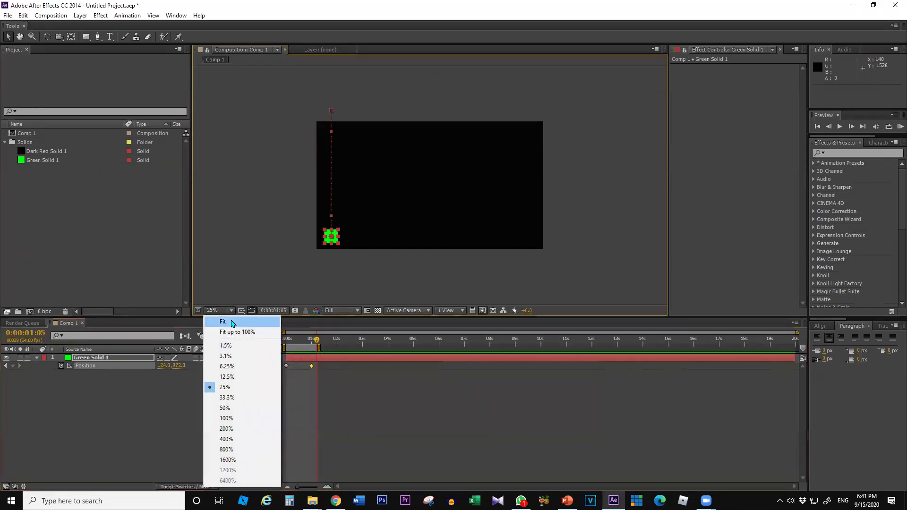
click(233, 321)
scroll(438, 241, down, 2)
scroll(438, 242, up, 2)
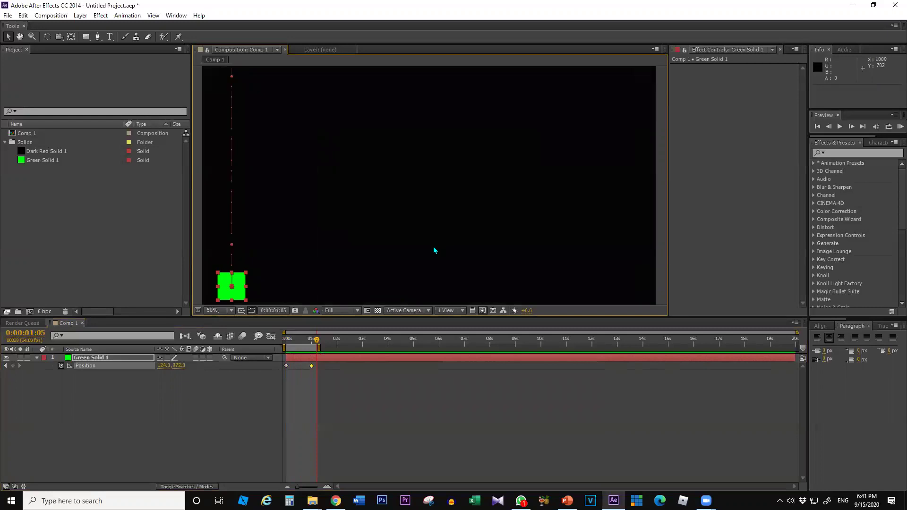
click(231, 311)
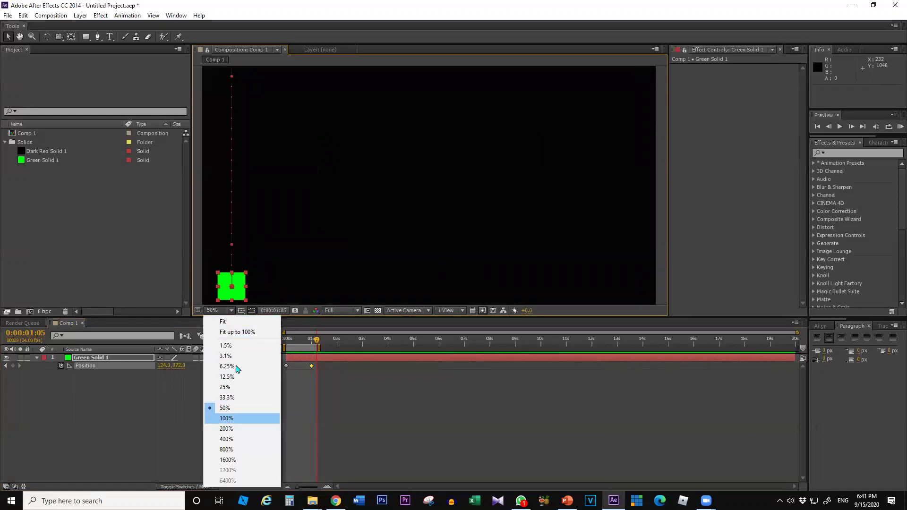
click(229, 321)
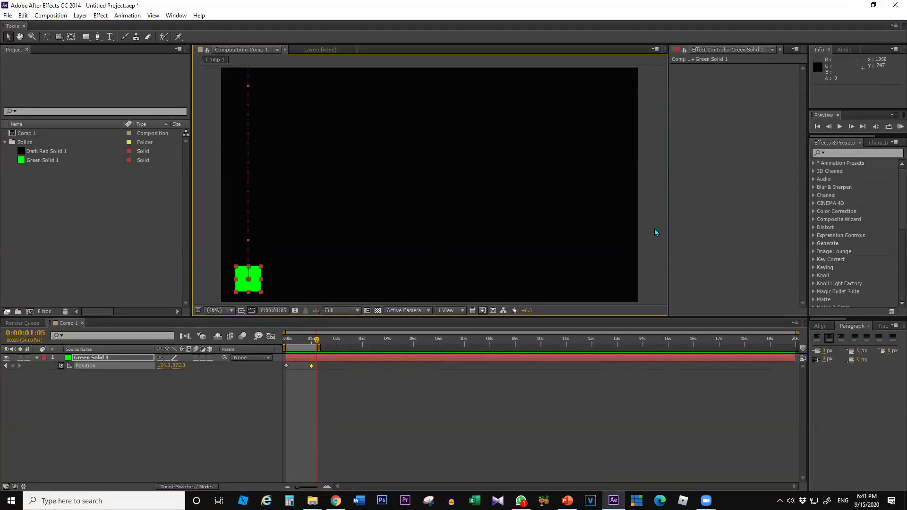
click(642, 233)
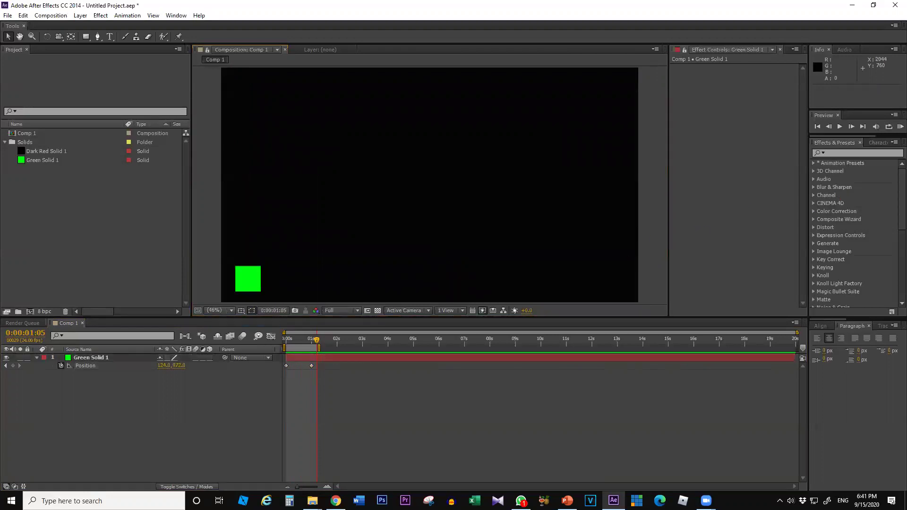
key(alt+Tab)
key(alt+Tab)
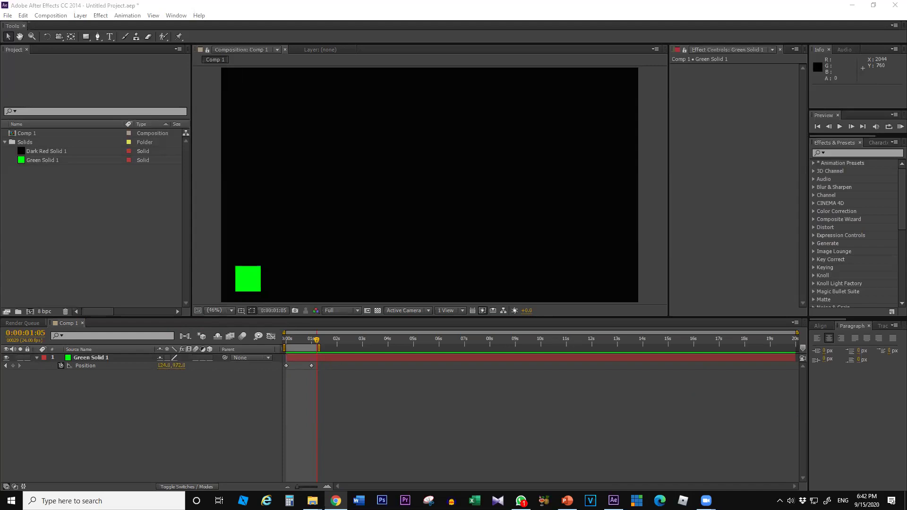
key(alt+Tab)
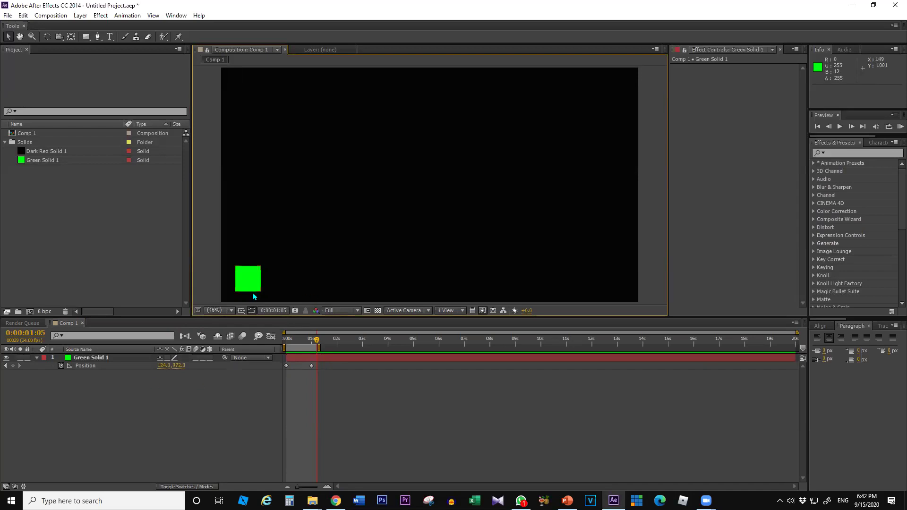
Select the green solid layer and scrub its falling animation from the start to 0:00:00:12.
click(188, 423)
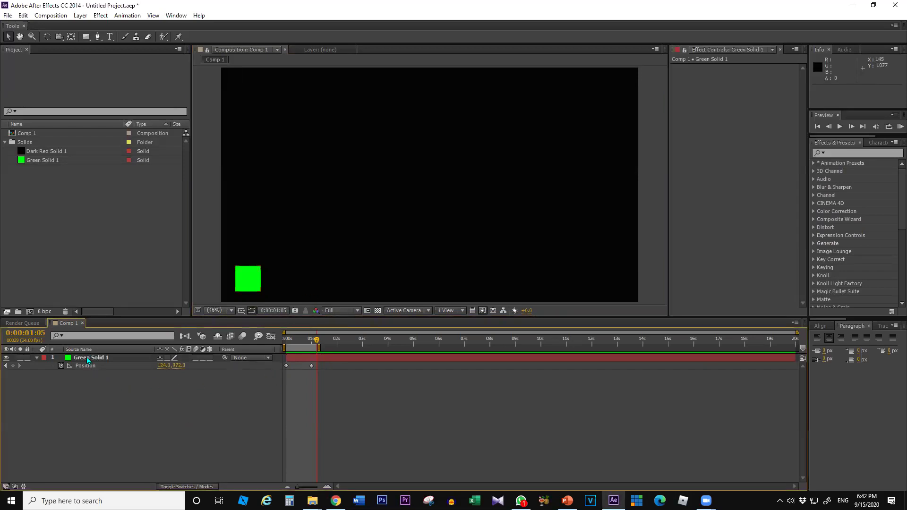
click(88, 359)
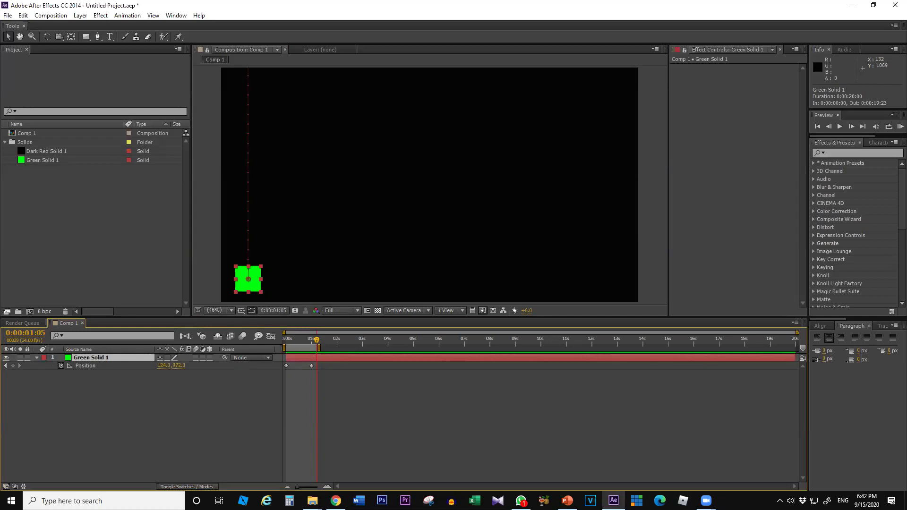
click(287, 339)
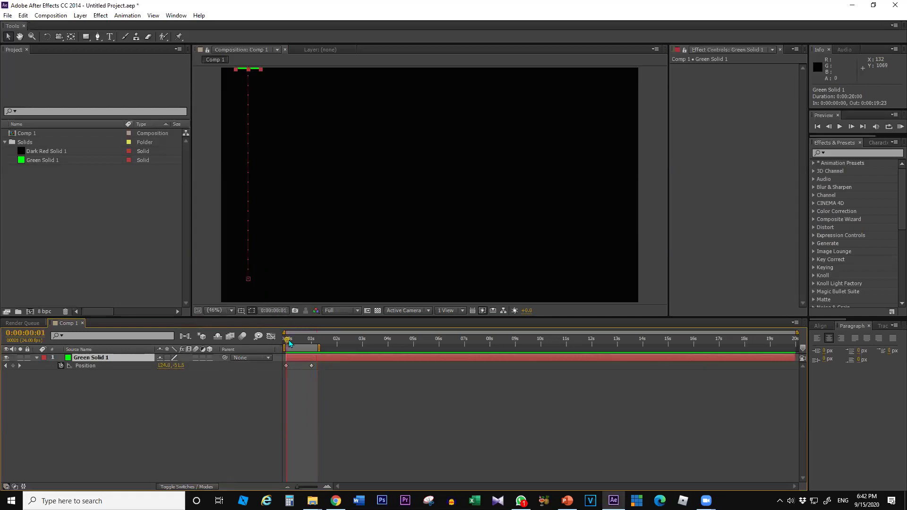
drag(290, 339, 298, 331)
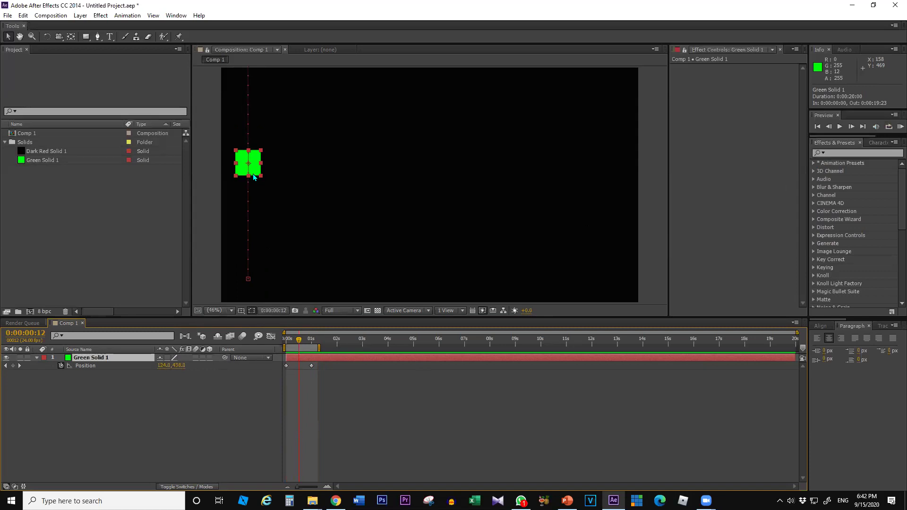
Select the green solid layer and look through the available effect categories, including Knoll and Video Copilot.
click(138, 387)
click(103, 358)
click(100, 16)
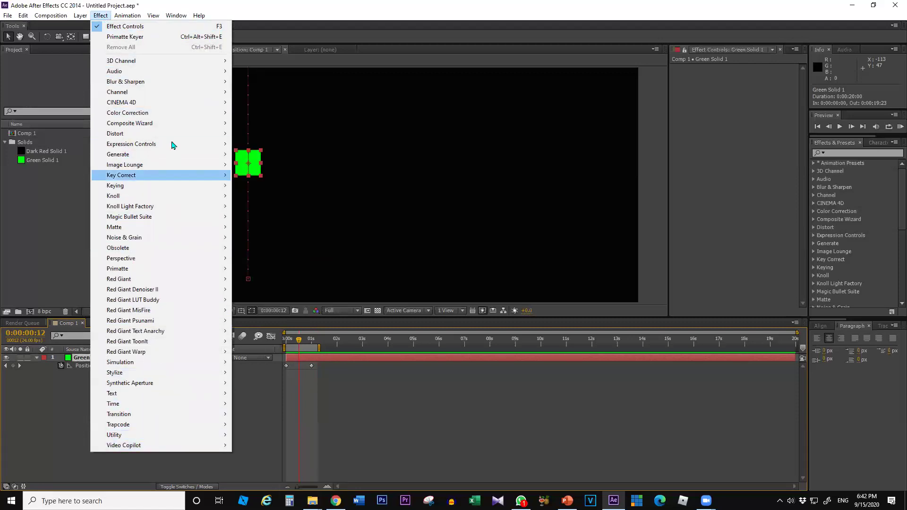
mouse_move(133, 26)
mouse_move(100, 15)
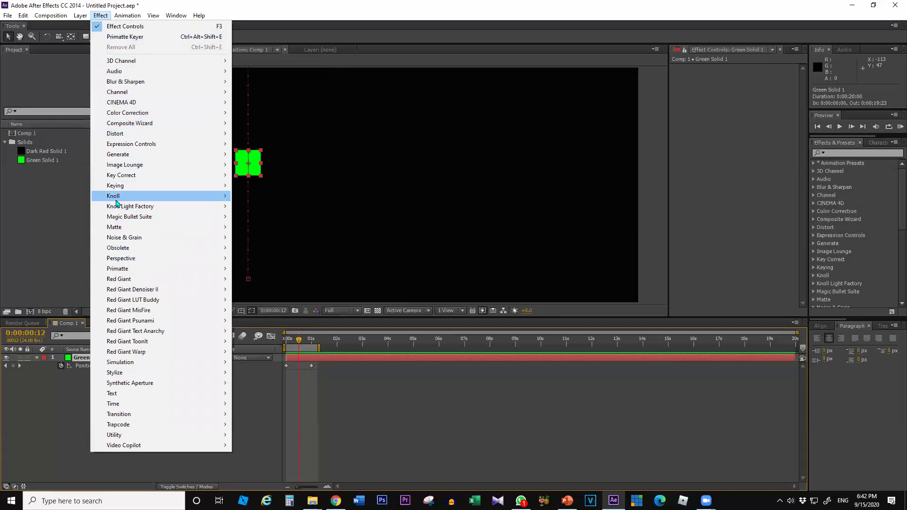
mouse_move(115, 198)
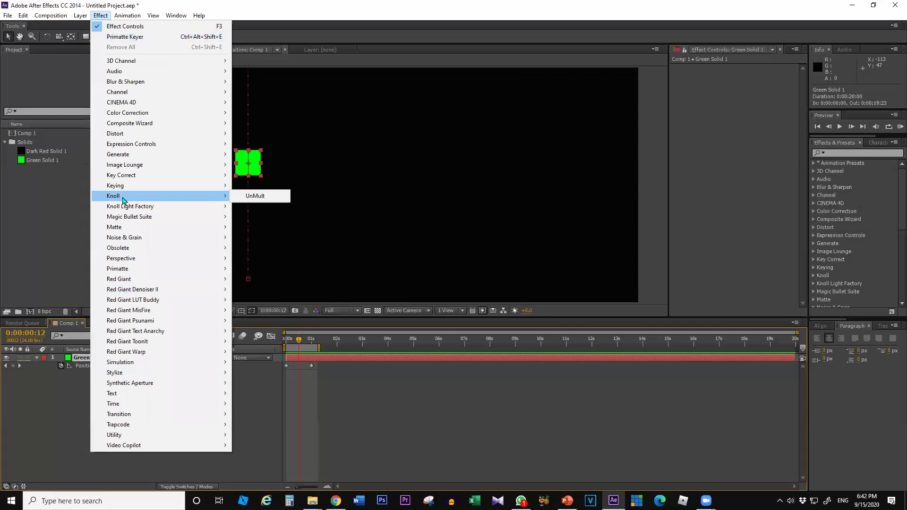
mouse_move(137, 210)
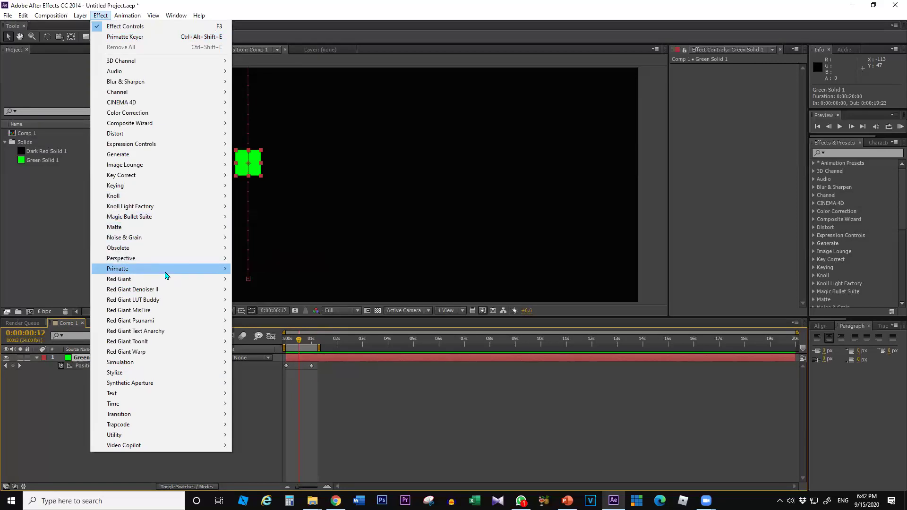
mouse_move(146, 269)
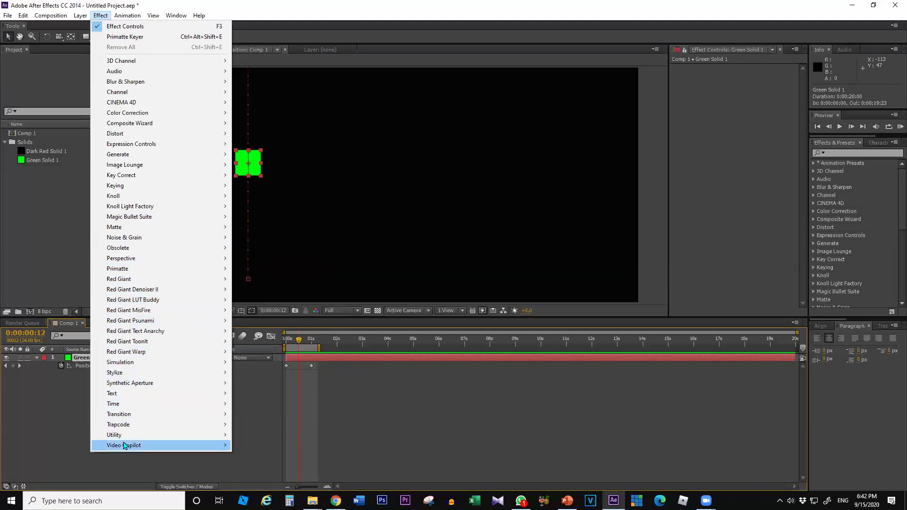
mouse_move(142, 448)
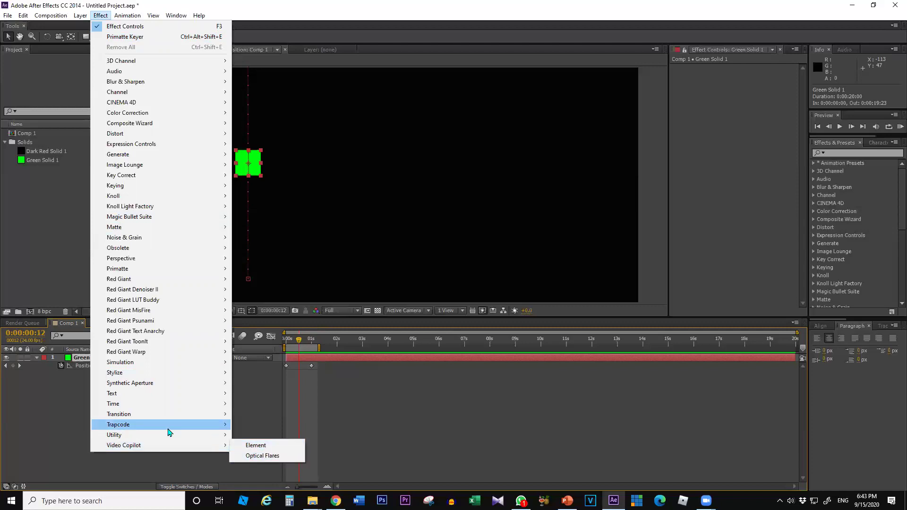
mouse_move(141, 300)
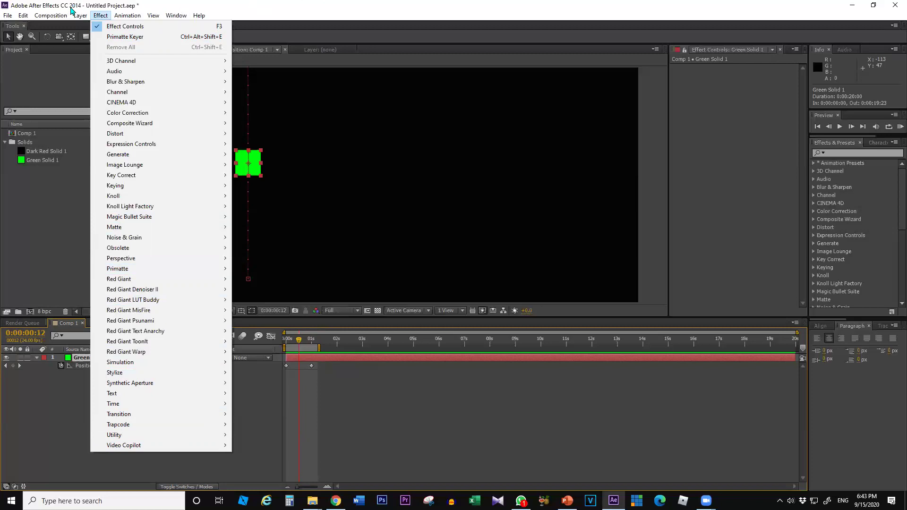
Examine the effects offered under Red Giant, Red Giant Warp, Channel, Expression Controls and Key Correct without applying any.
mouse_move(85, 15)
mouse_move(128, 15)
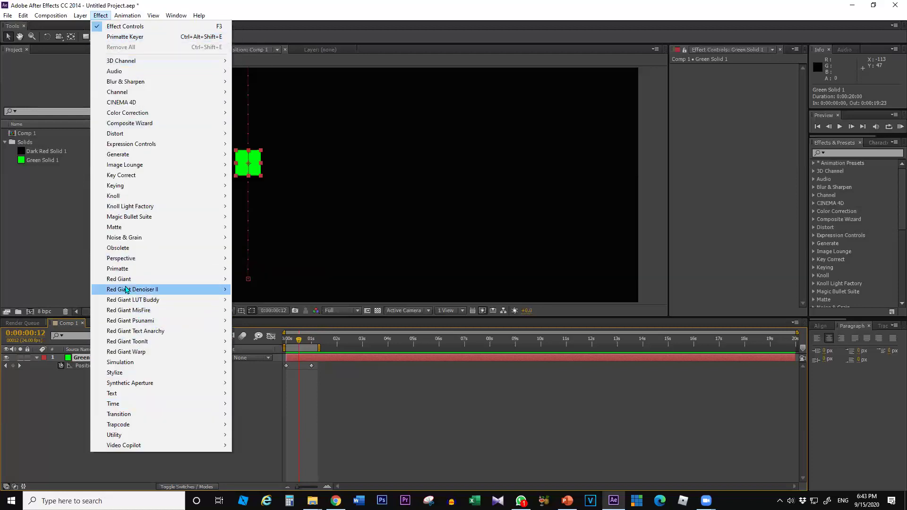
mouse_move(126, 281)
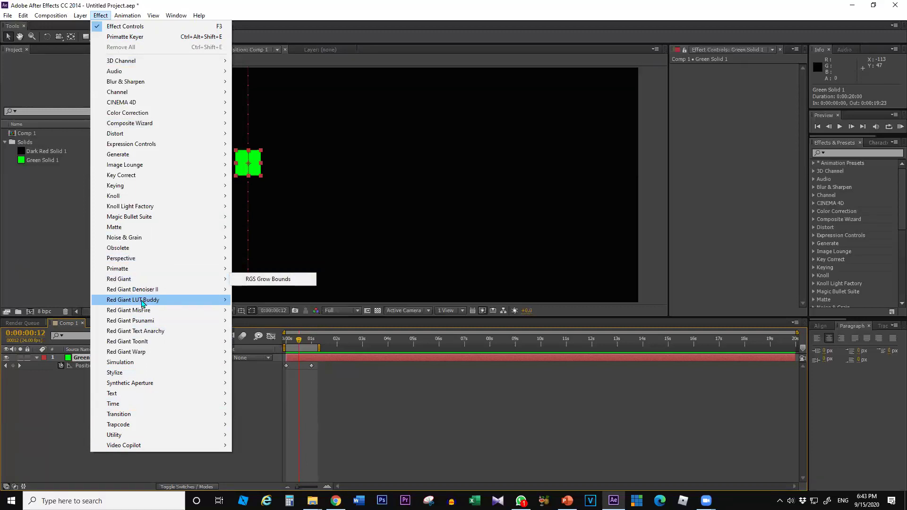
mouse_move(170, 356)
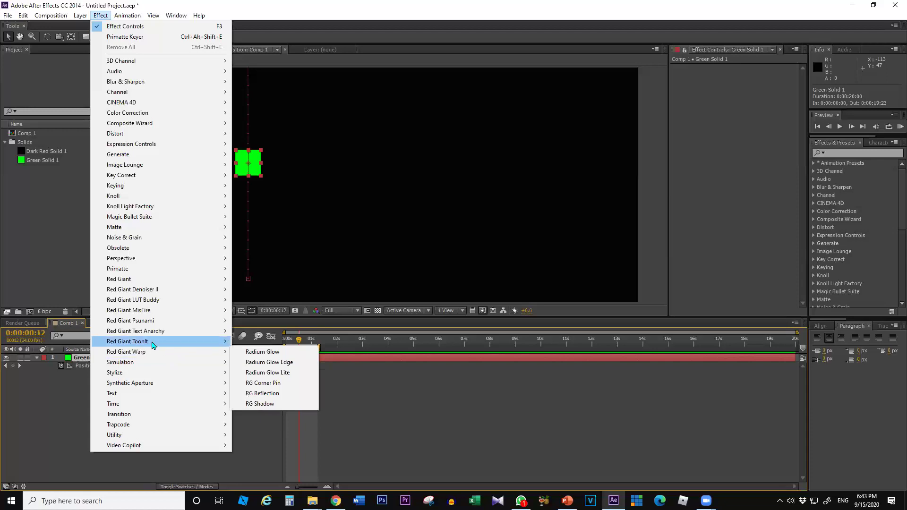
mouse_move(153, 343)
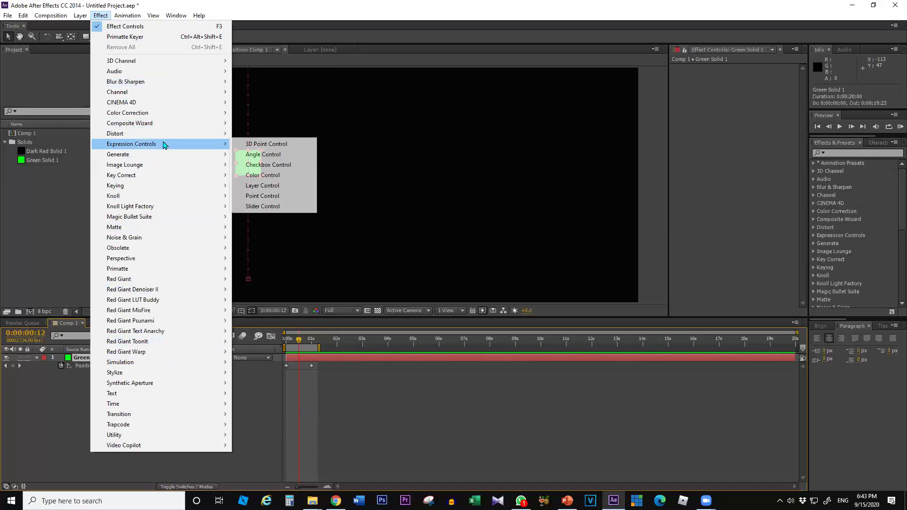
mouse_move(163, 93)
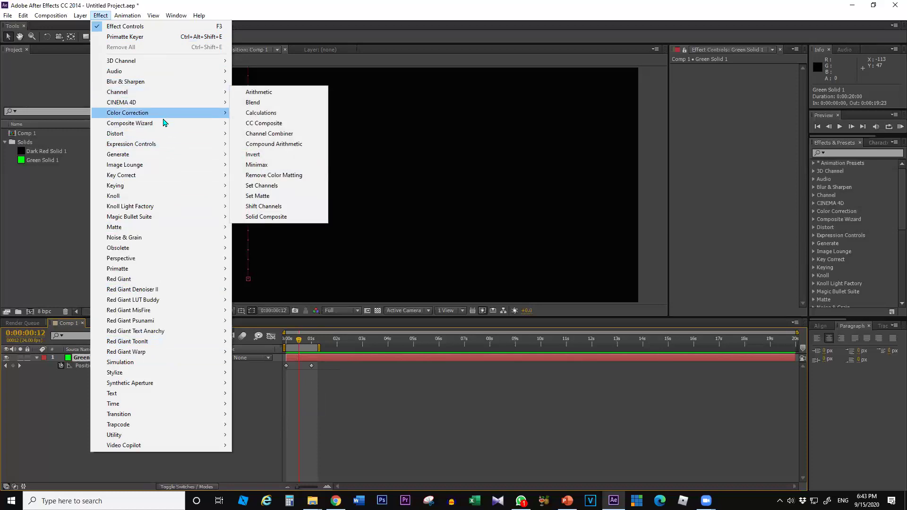
mouse_move(186, 131)
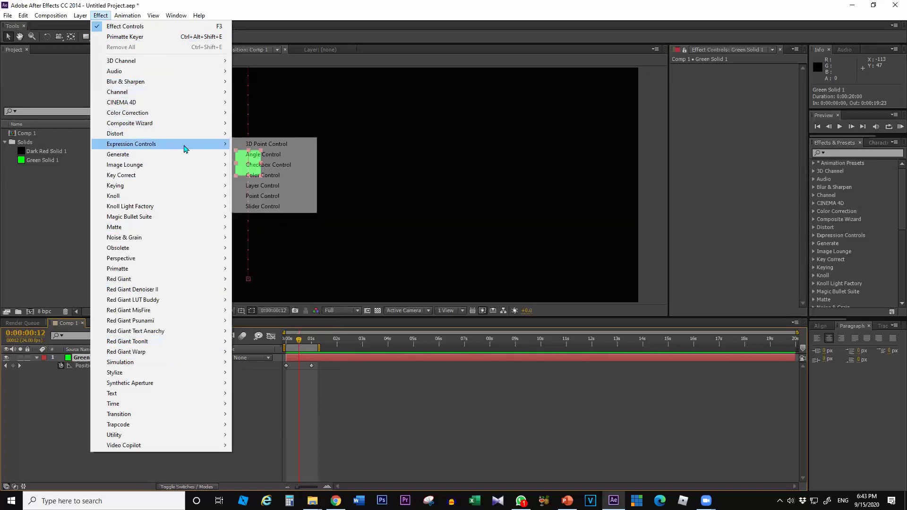
mouse_move(184, 158)
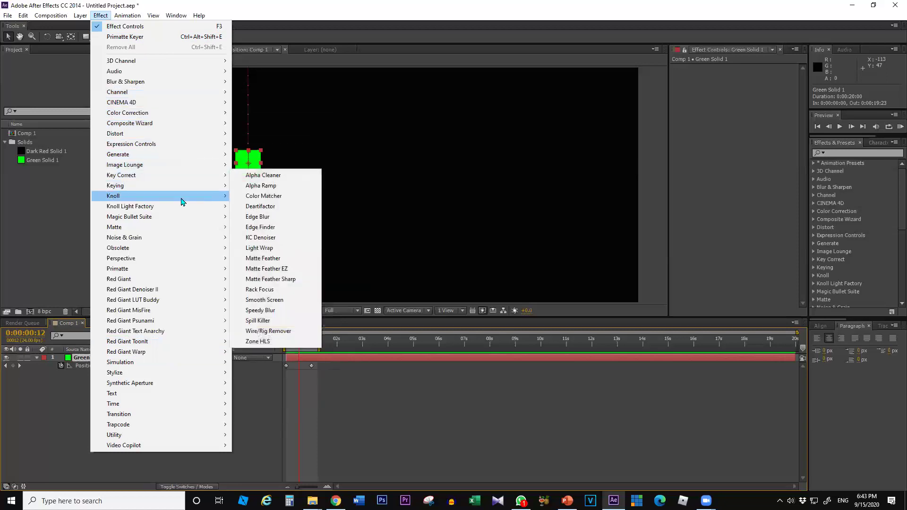
mouse_move(182, 198)
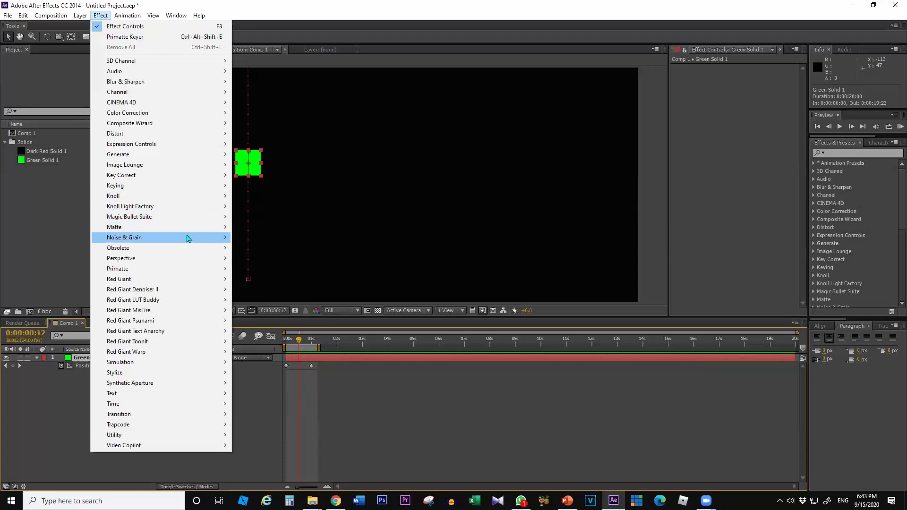
mouse_move(195, 252)
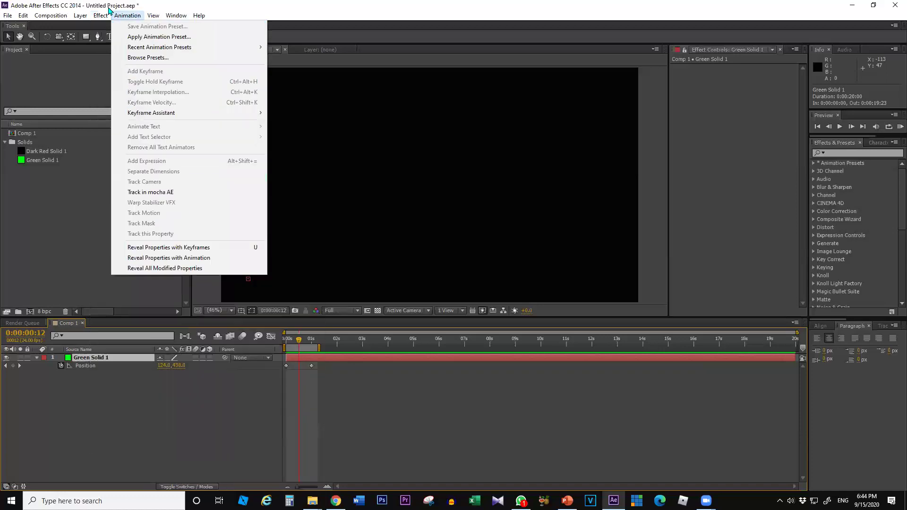
click(310, 17)
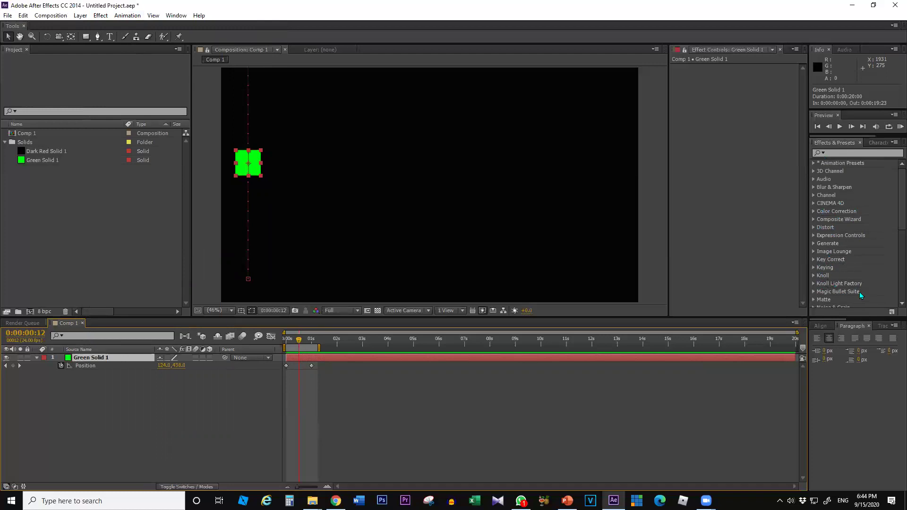
Search the effects and presets for "hue".
click(838, 152)
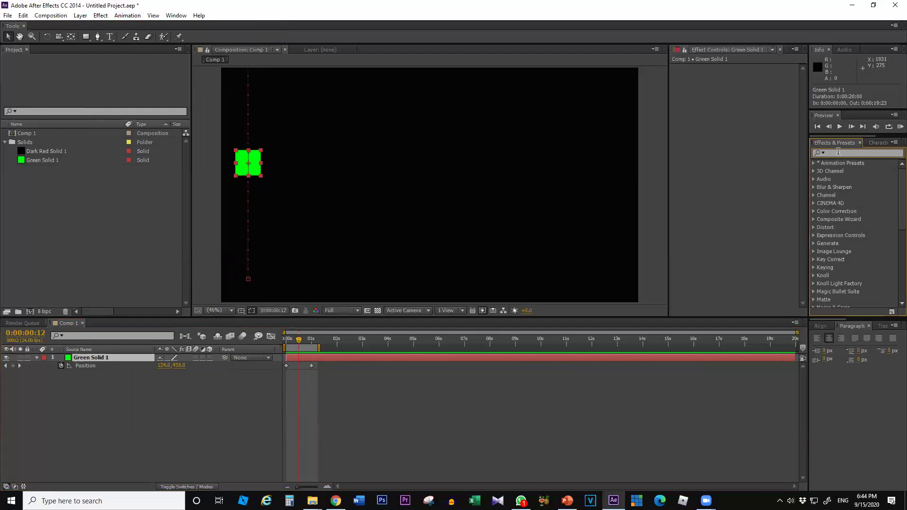
text(hue)
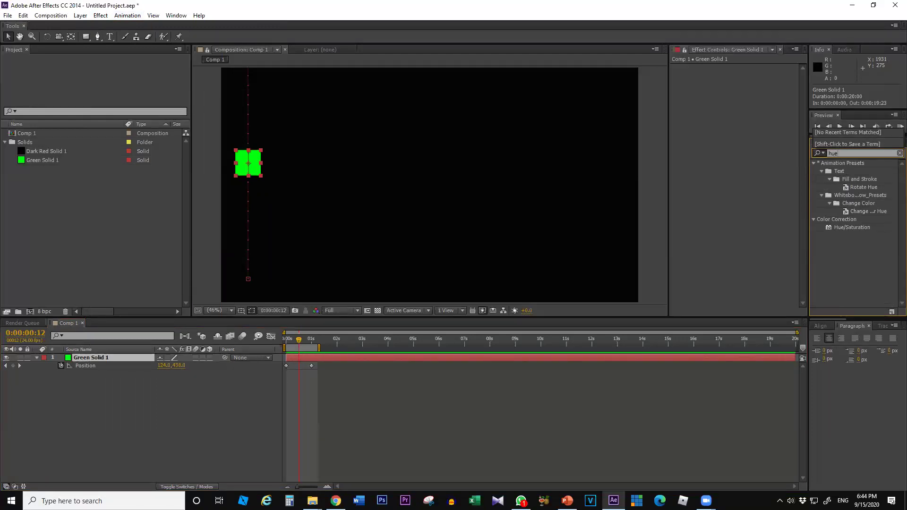
click(840, 171)
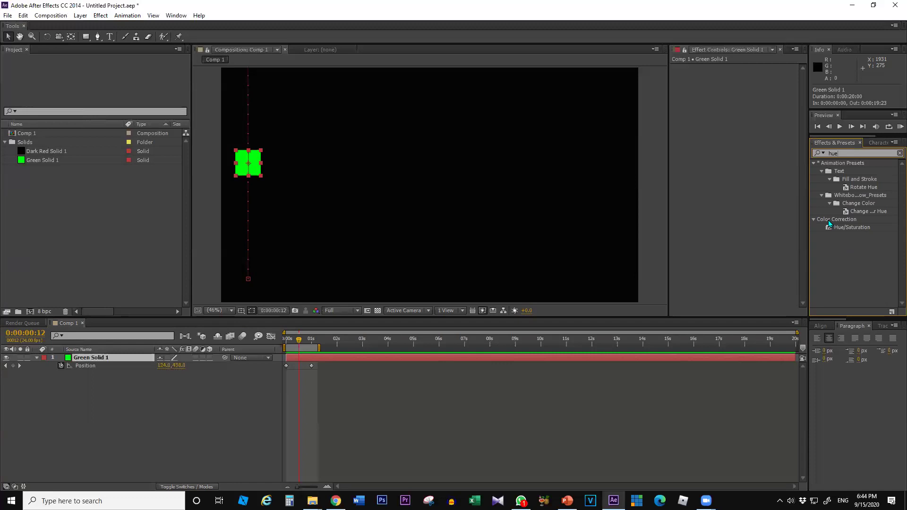
Try applying the Hue/Saturation effect to the green solid's layer in the timeline and undo it.
drag(844, 227, 96, 356)
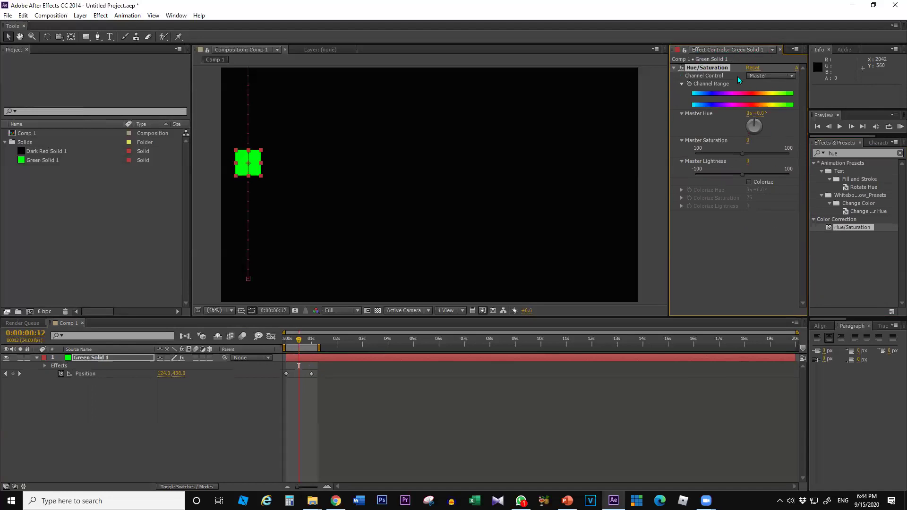
click(718, 267)
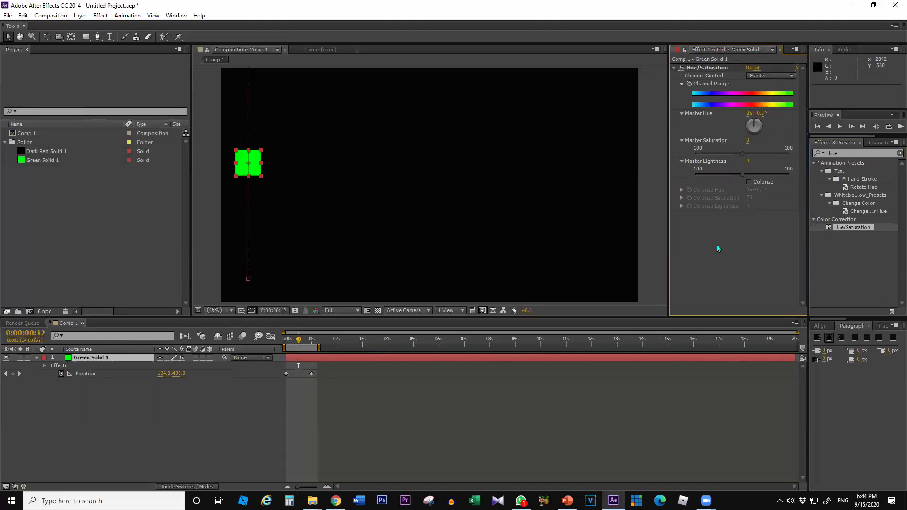
key(ctrl+z)
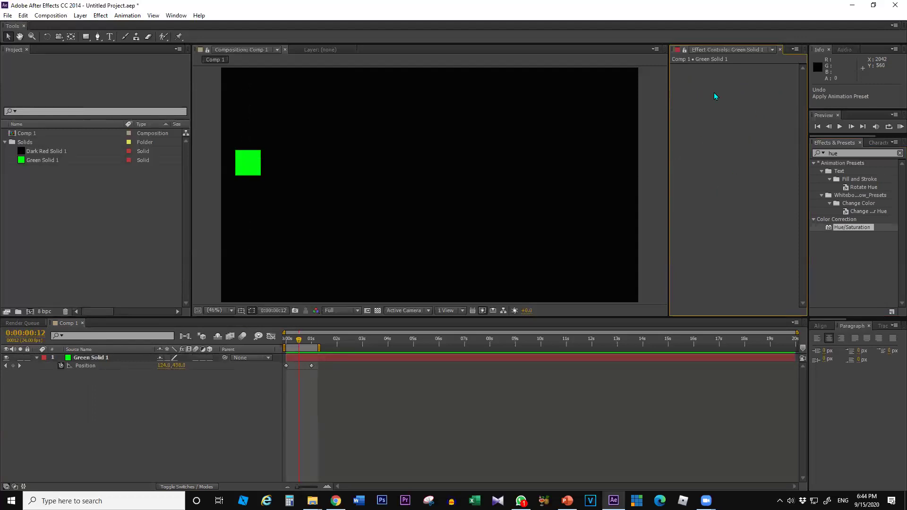
Apply Hue/Saturation to the green square in the composition view and turn its Master Hue to about -2x-359°.
drag(481, 214, 252, 165)
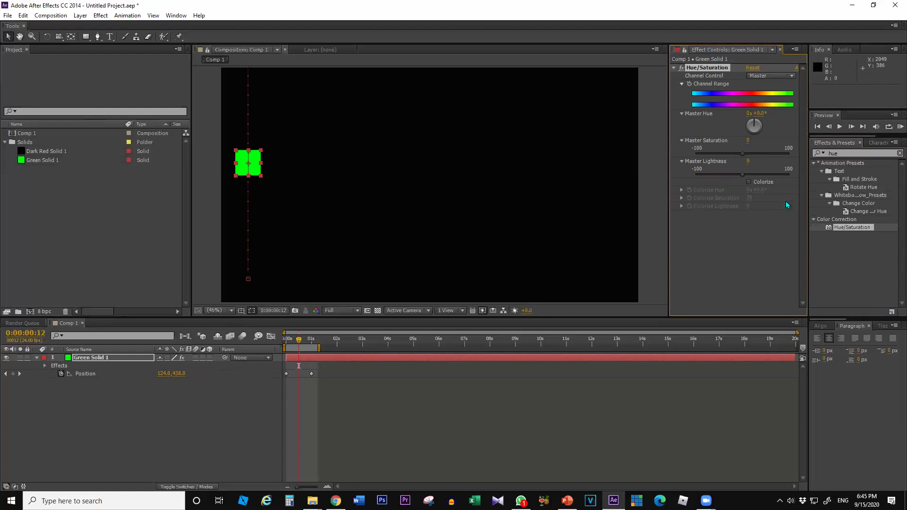
drag(758, 121, 755, 91)
click(726, 246)
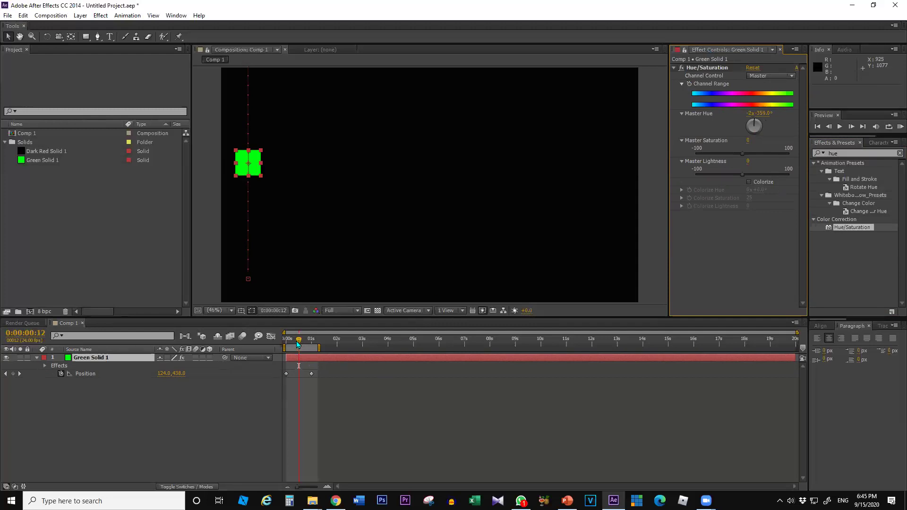
Keyframe the Hue/Saturation Channel Range at 0:00:00:00 and set Master Hue to about 0x-331° at 0:00:01:00.
drag(298, 343, 286, 340)
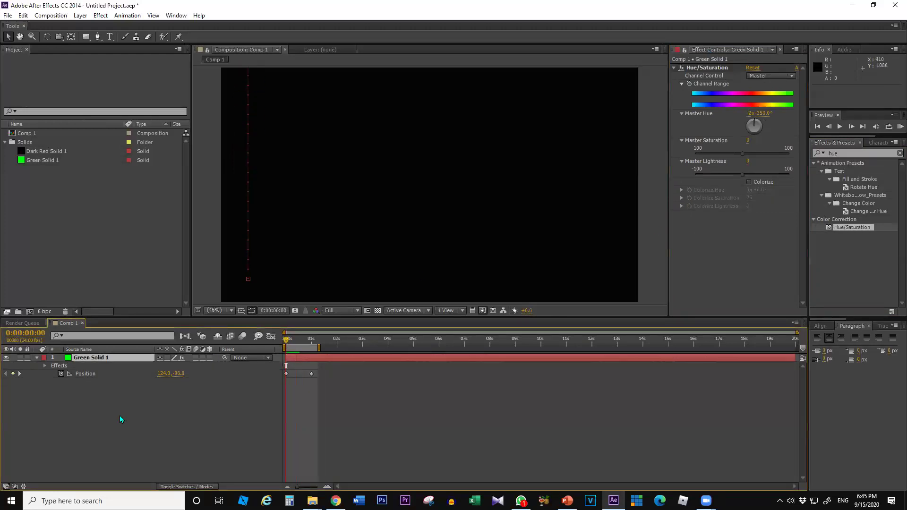
click(690, 85)
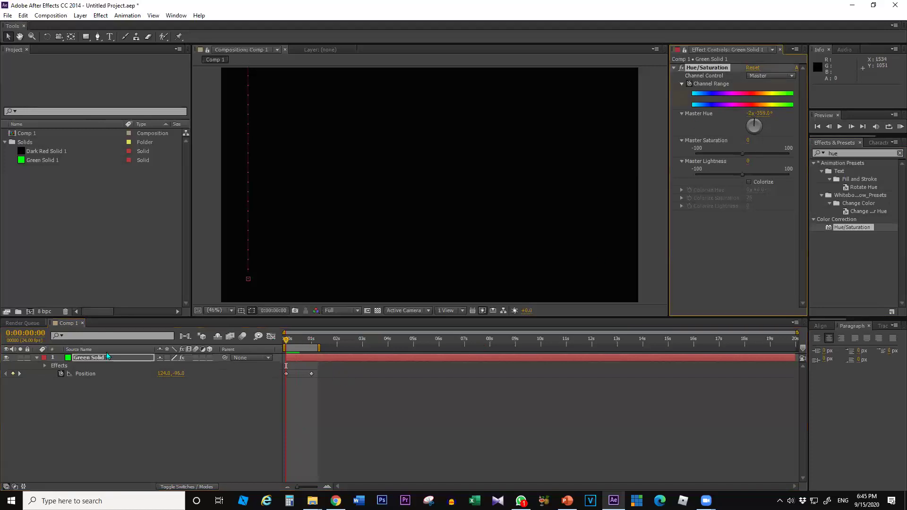
click(19, 373)
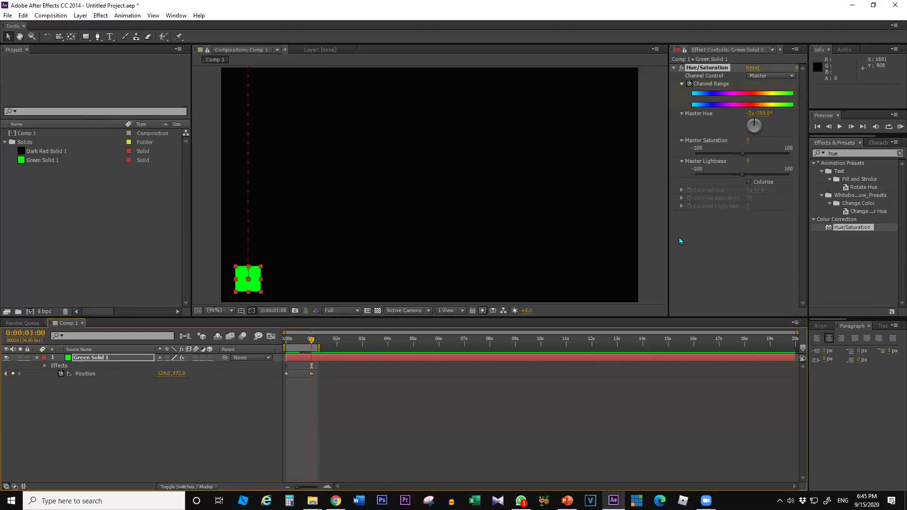
drag(751, 134, 823, 3)
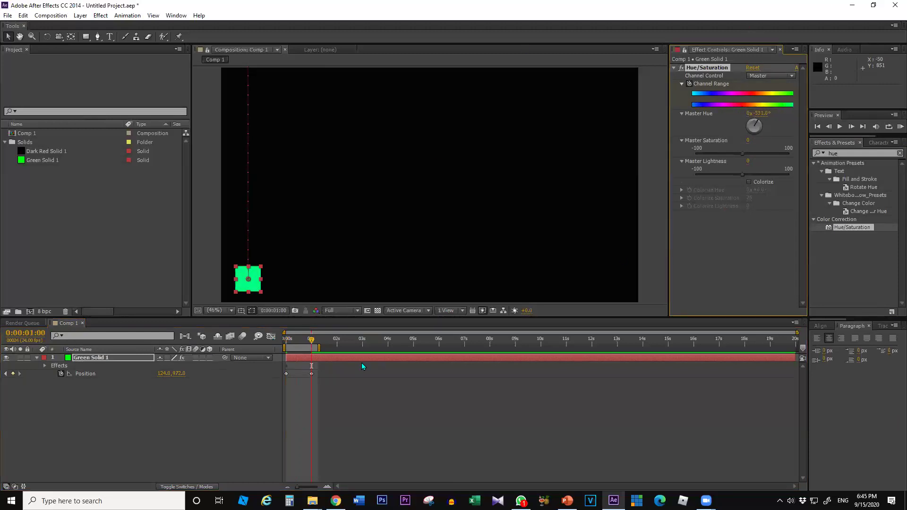
Play a RAM preview of the falling solid's hue change, stop it and deselect the layer.
key(space)
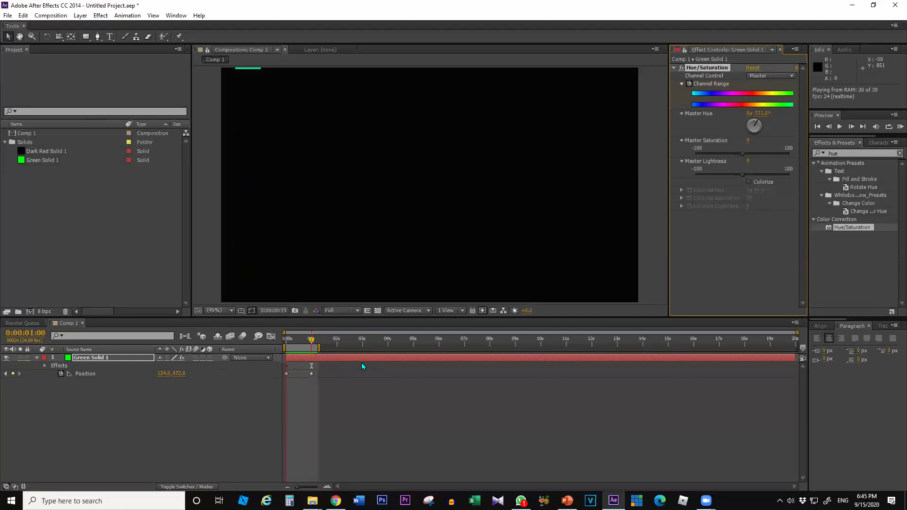
click(361, 362)
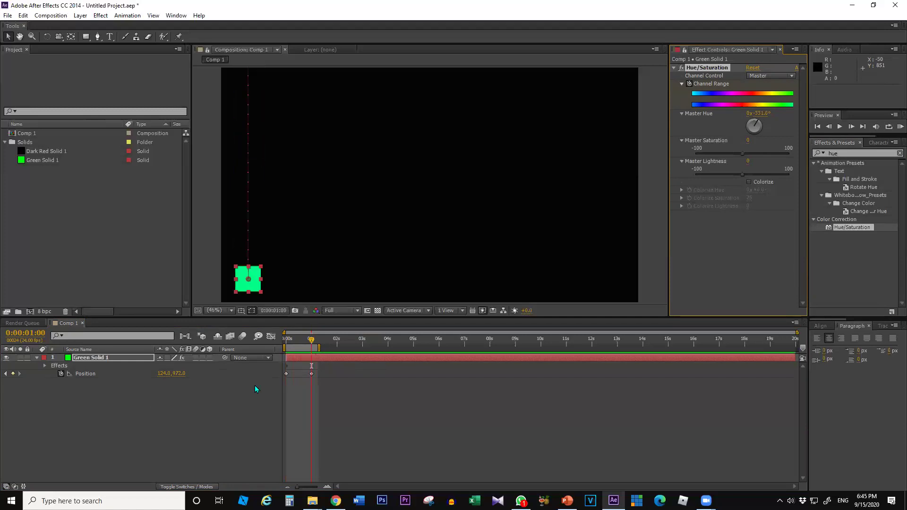
click(183, 387)
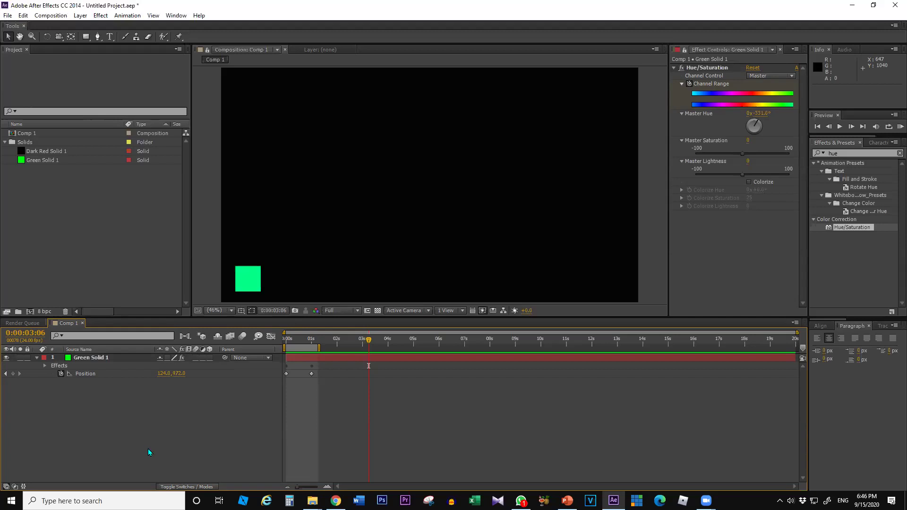
Select the green solid layer and reveal all of its keyframed properties in the timeline.
click(118, 357)
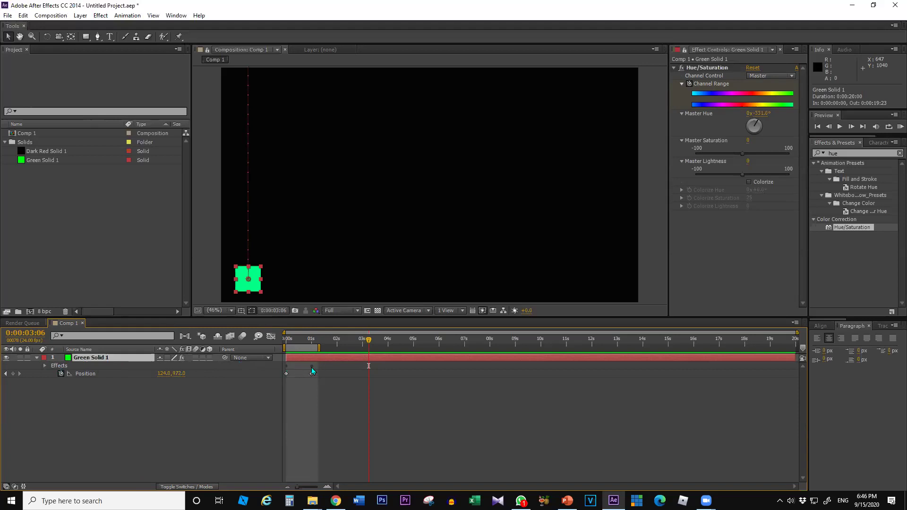
click(114, 410)
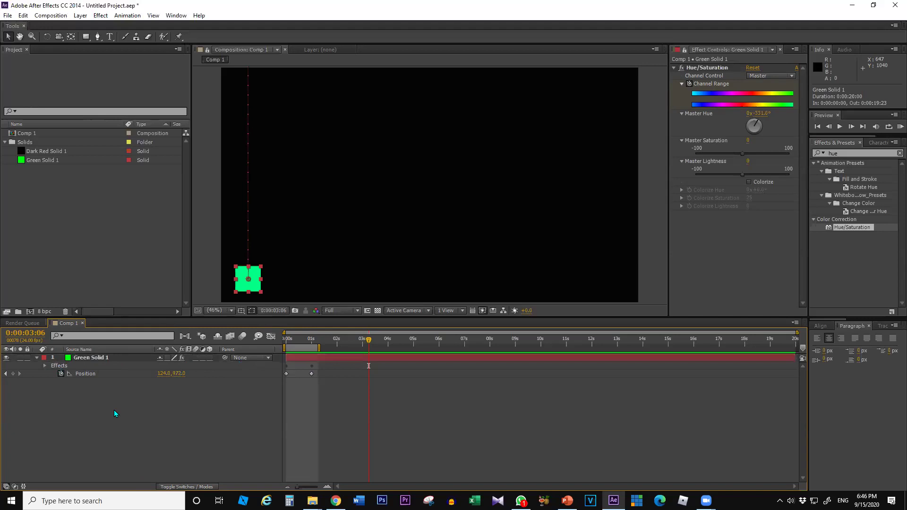
click(91, 361)
key(u)
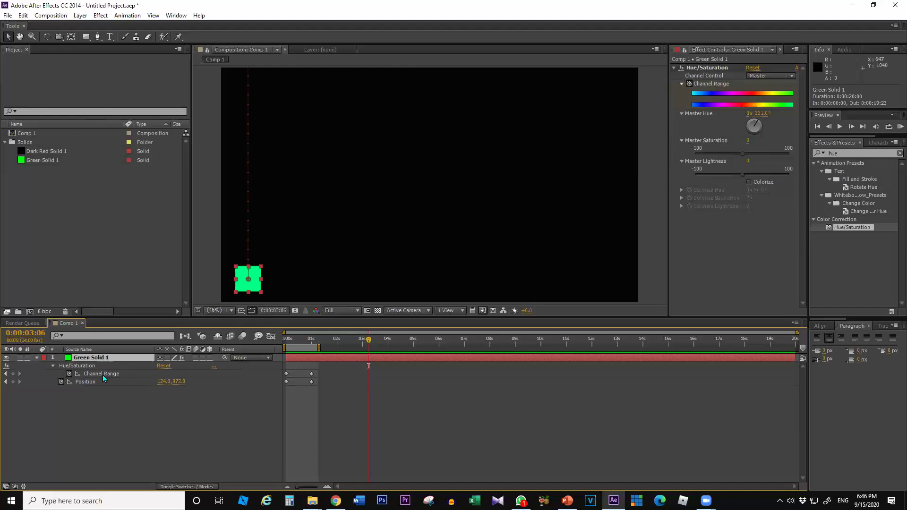
click(95, 374)
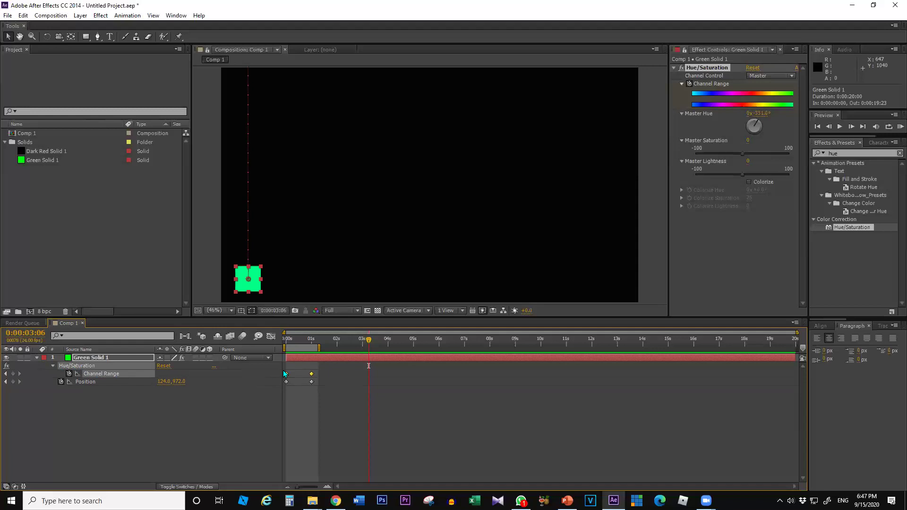
drag(314, 376, 310, 378)
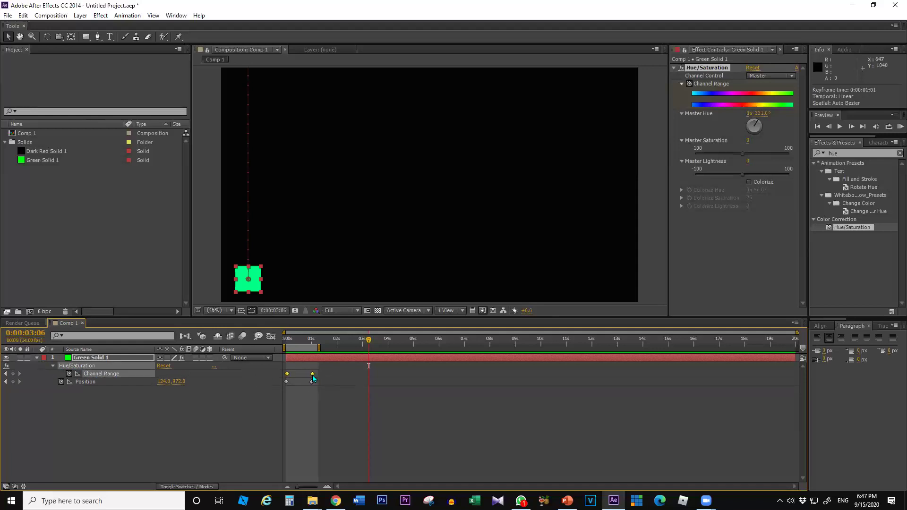
click(237, 402)
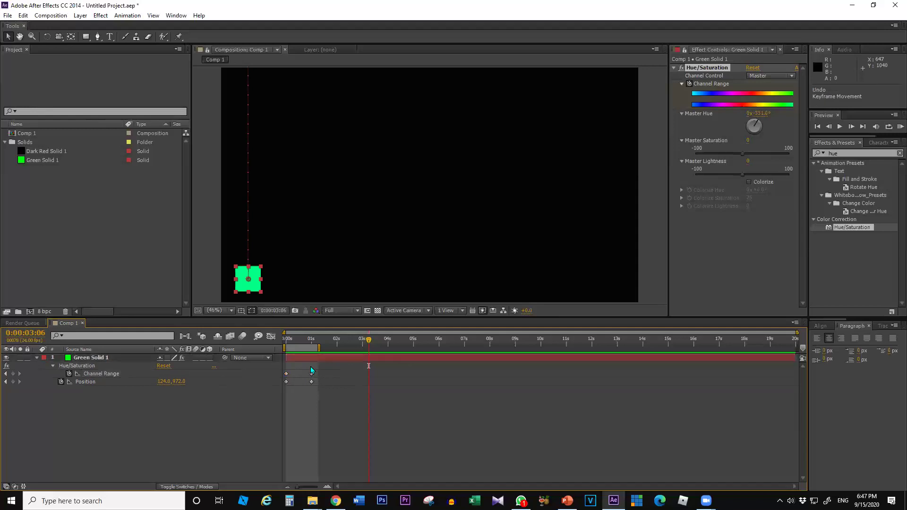
Try moving the second Channel Range keyframe to 0:00:00:12, preview the faster hue change and undo the move.
drag(312, 374, 294, 401)
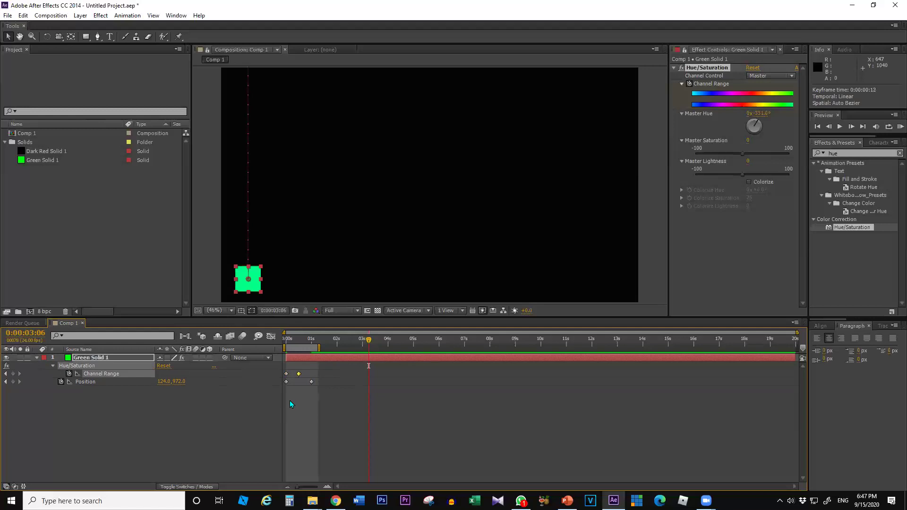
key(space)
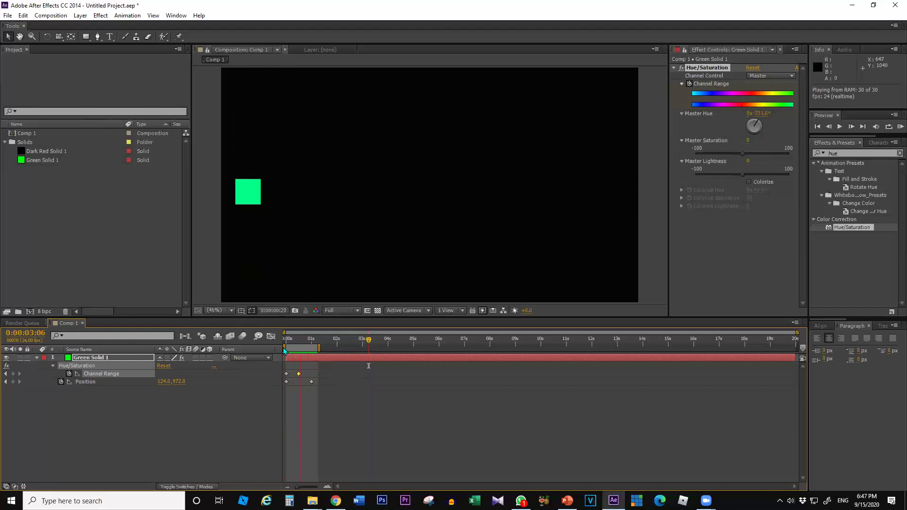
key(space)
key(ctrl+z)
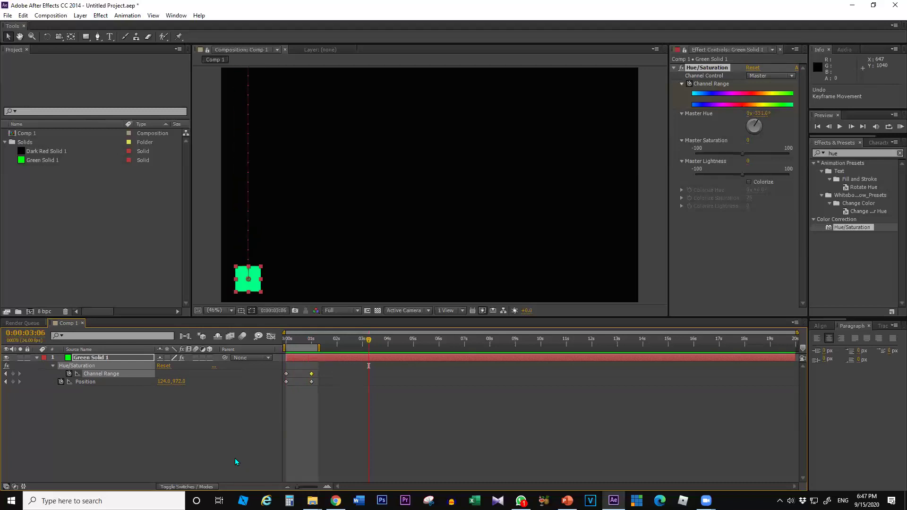
Collapse the green solid's keyframed properties and reopen the layer with only its closed Effects and Transform groups listed.
click(88, 405)
click(52, 366)
click(37, 358)
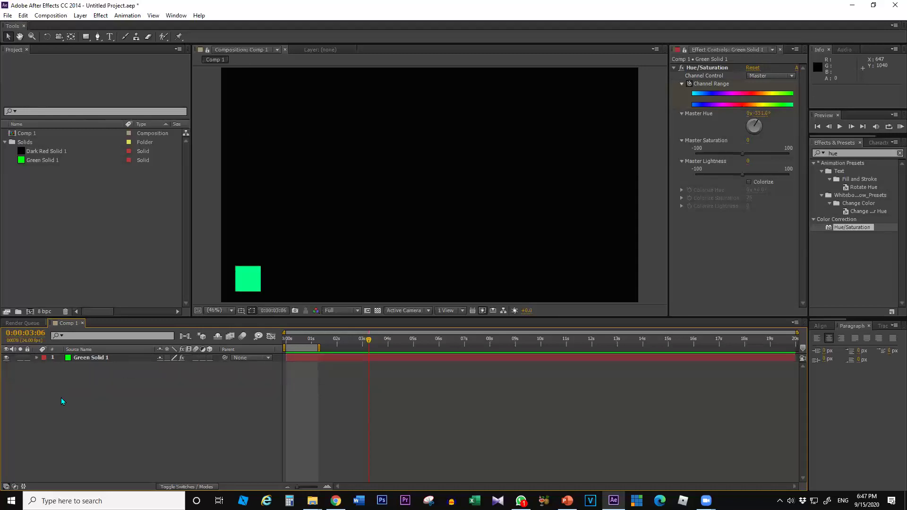
click(106, 358)
click(36, 358)
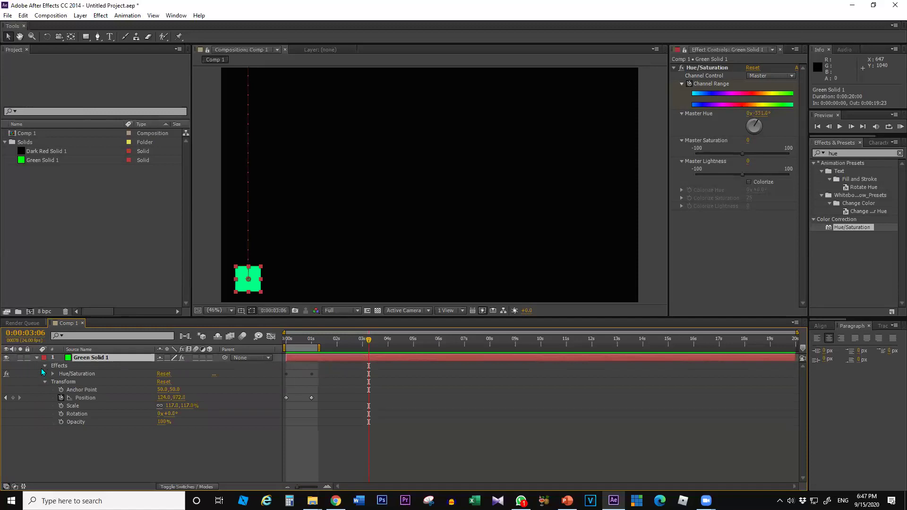
click(45, 366)
click(46, 374)
click(49, 382)
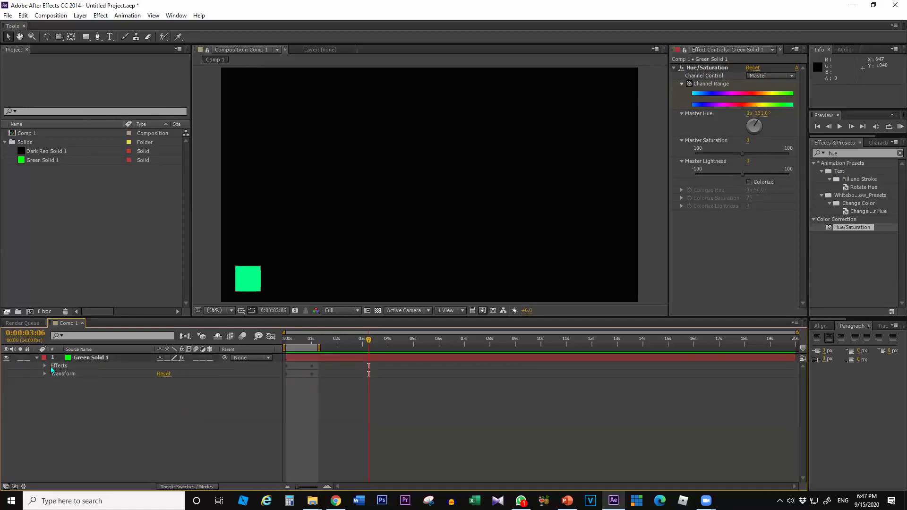
Expand the green solid's Effects group and Hue/Saturation properties in the timeline and select the Channel Range keyframes.
click(53, 367)
click(44, 366)
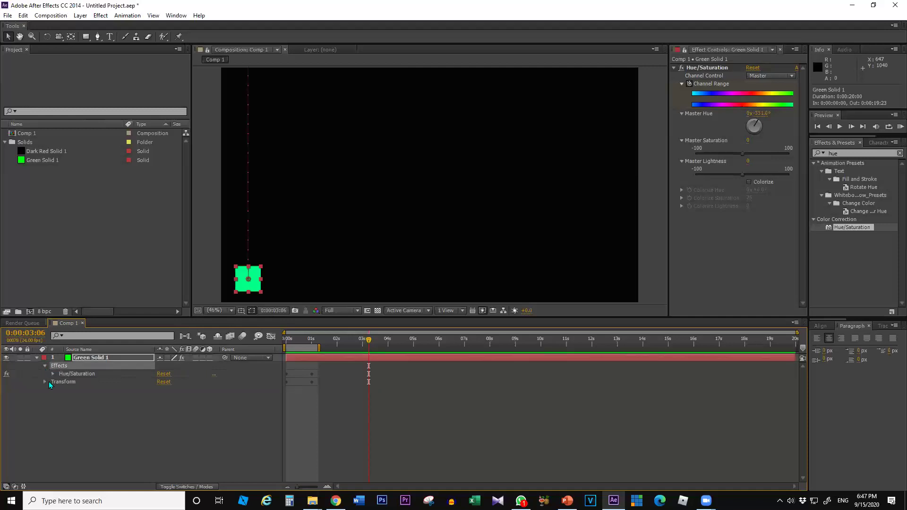
click(77, 373)
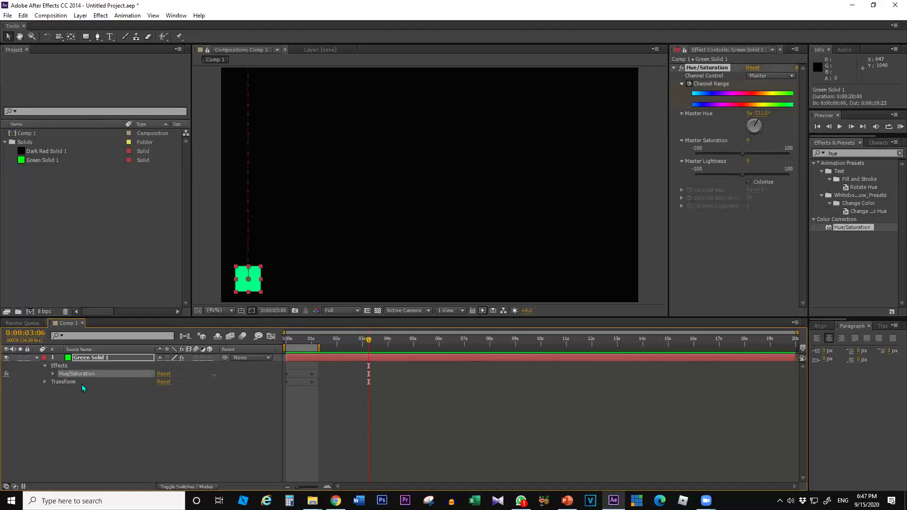
click(53, 373)
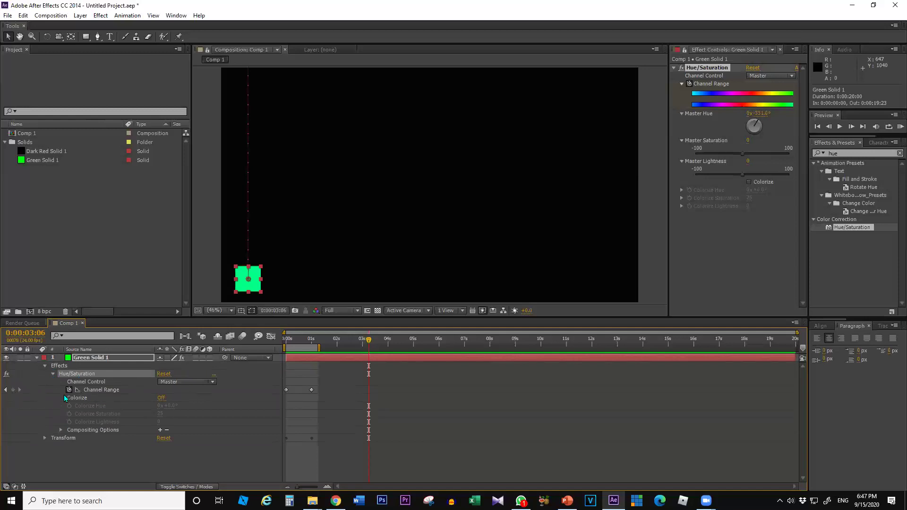
click(115, 390)
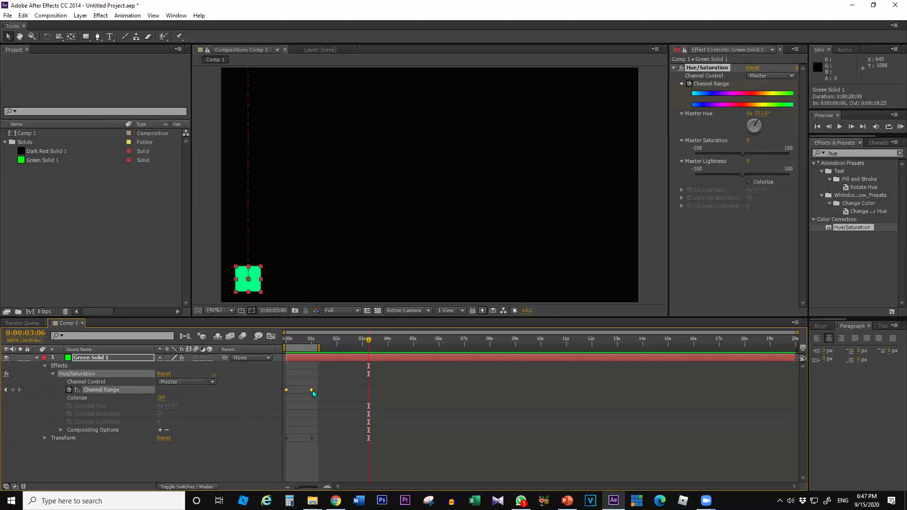
Turn on Colorize for Hue/Saturation and, at 0:00:00:13, set Colorize Hue to 1x+47° and Colorize Saturation to 100.
click(87, 401)
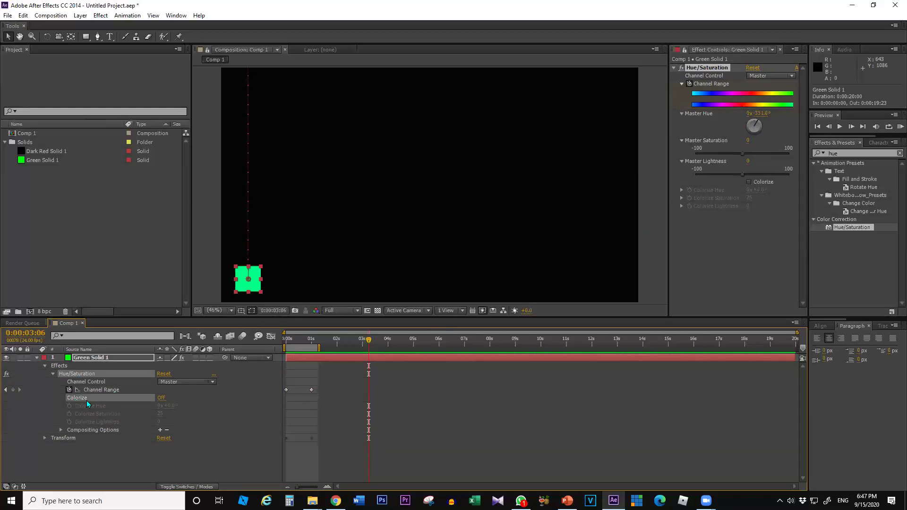
click(162, 398)
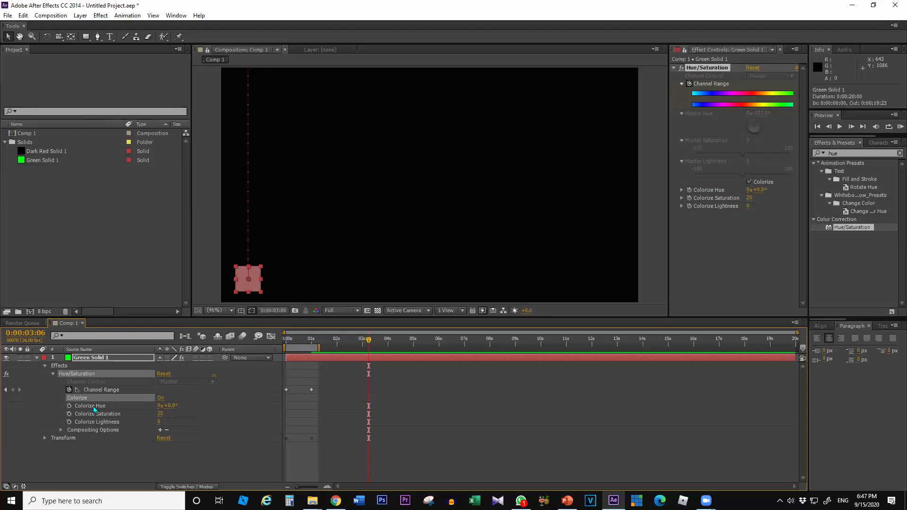
mouse_move(299, 350)
mouse_down()
mouse_move(289, 347)
mouse_move(300, 344)
mouse_up()
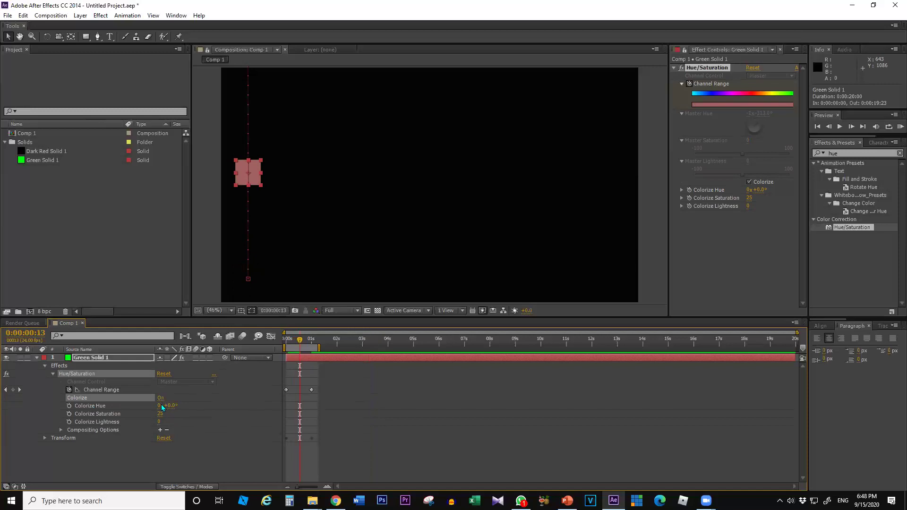
drag(176, 406, 350, 402)
drag(160, 413, 191, 421)
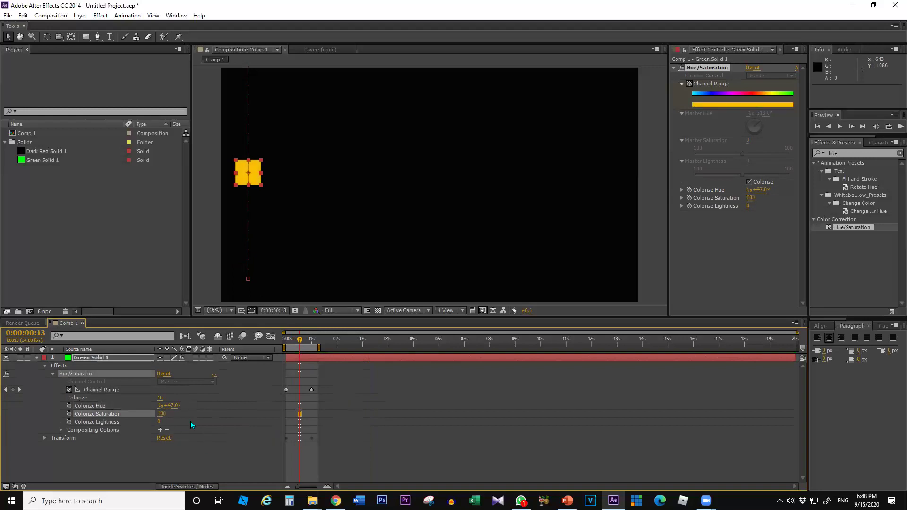
click(144, 467)
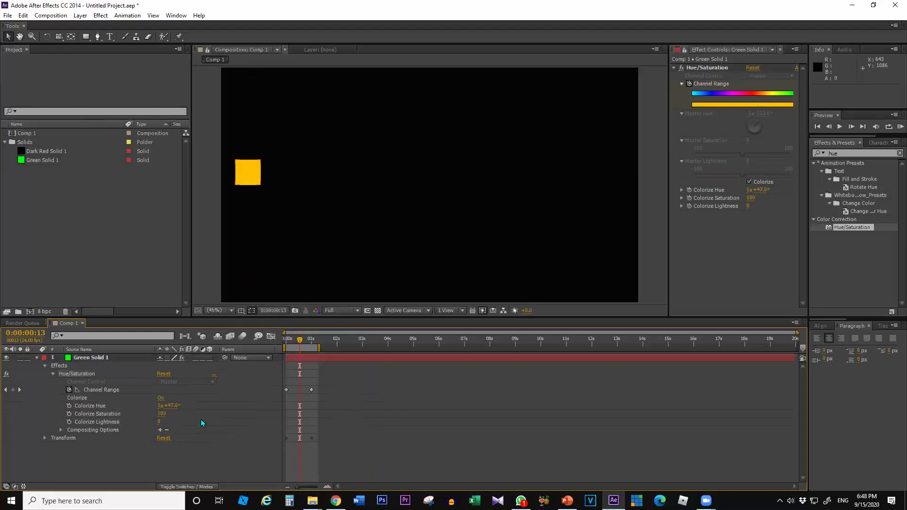
Move the current time to 0:00:00:21 and turn Colorize off for the Hue/Saturation effect.
mouse_move(299, 341)
mouse_down()
mouse_move(288, 342)
mouse_move(306, 349)
mouse_up()
click(167, 396)
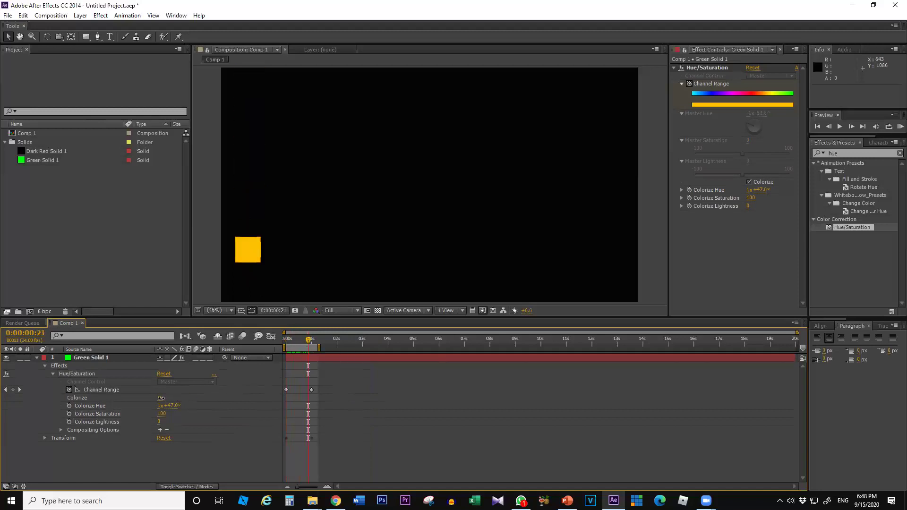
click(104, 466)
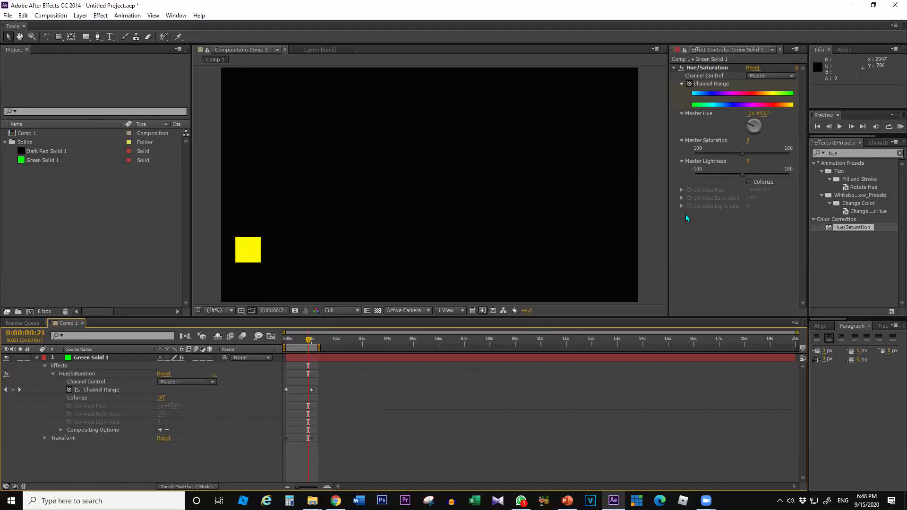
click(78, 398)
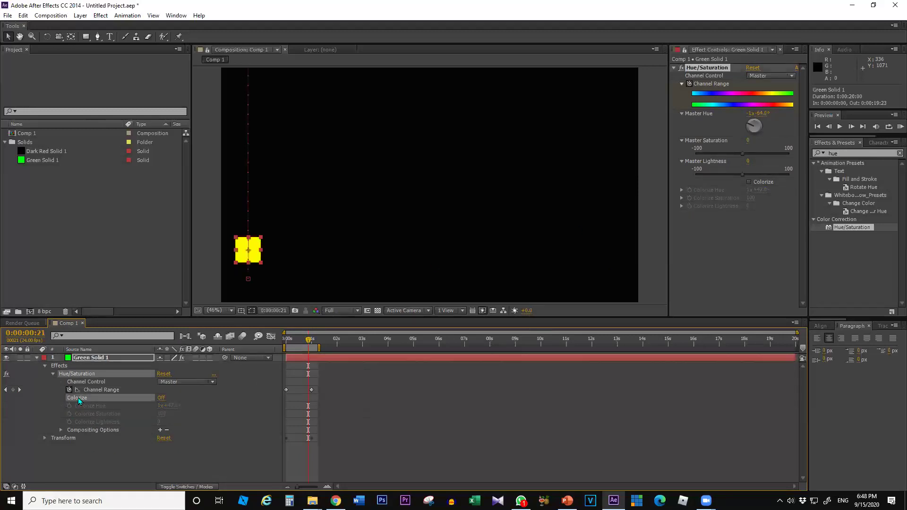
click(63, 463)
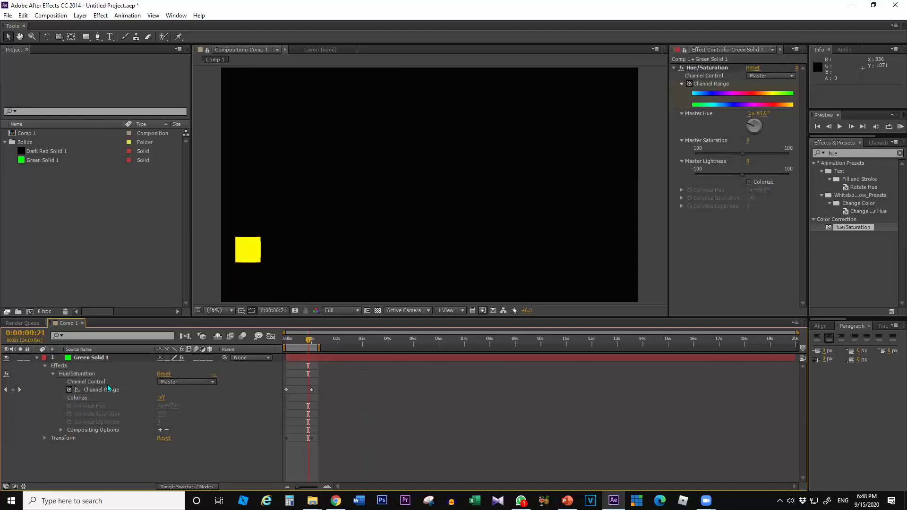
click(167, 381)
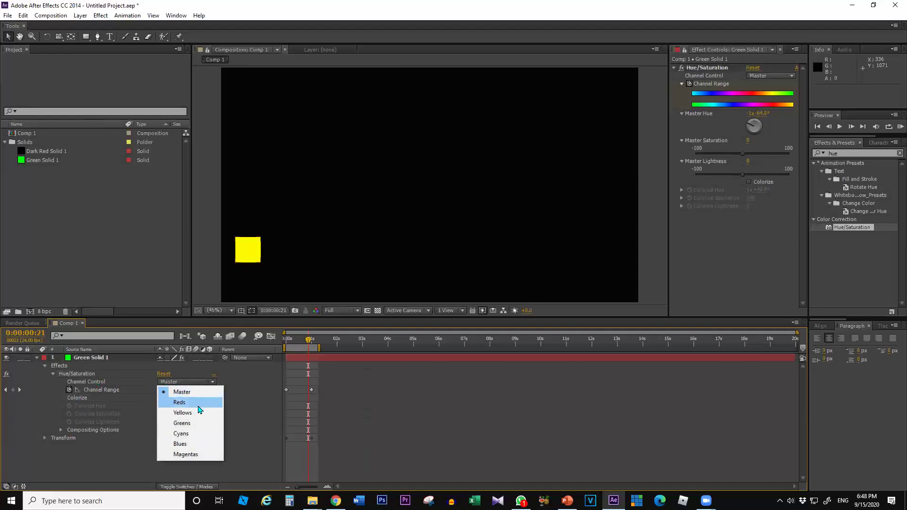
click(56, 472)
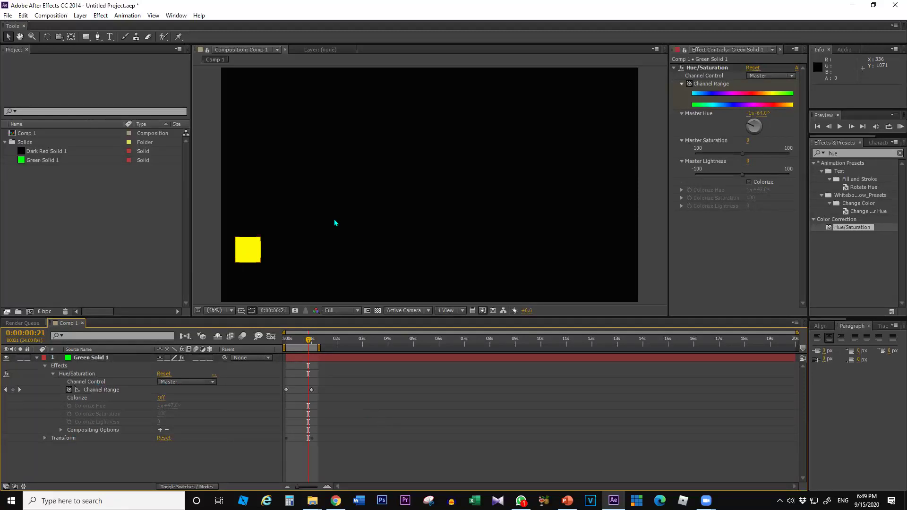
Toggle the Hue/Saturation effect off and on, comparing the solid's colour at 0:00:00:21, 0:00:00:05 and 0:00:00:11.
click(681, 66)
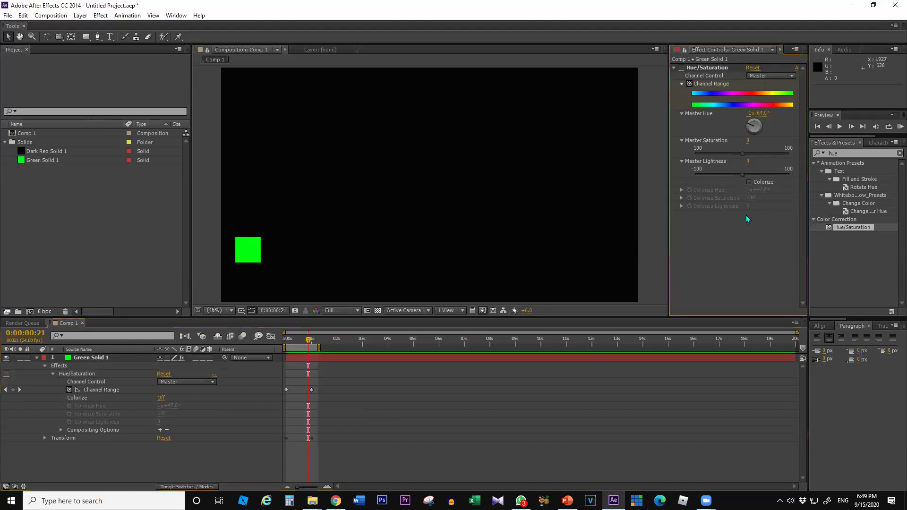
click(673, 68)
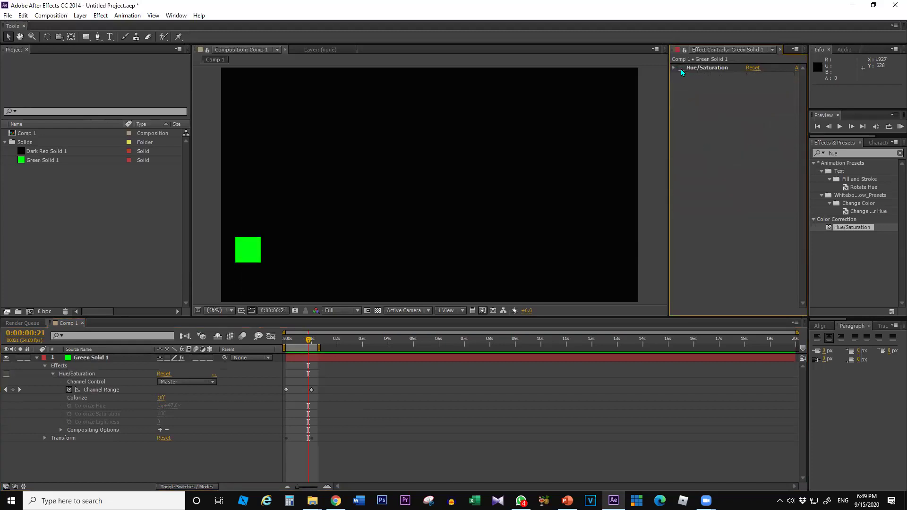
click(681, 68)
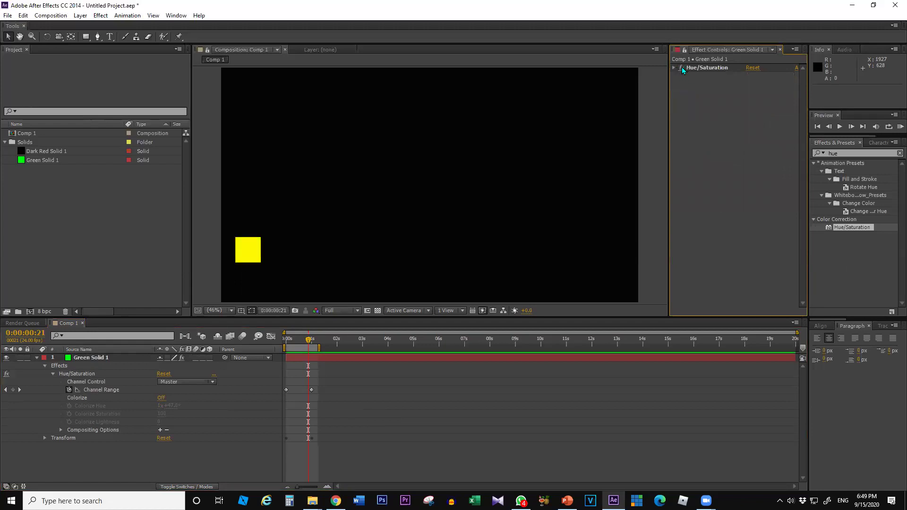
click(681, 68)
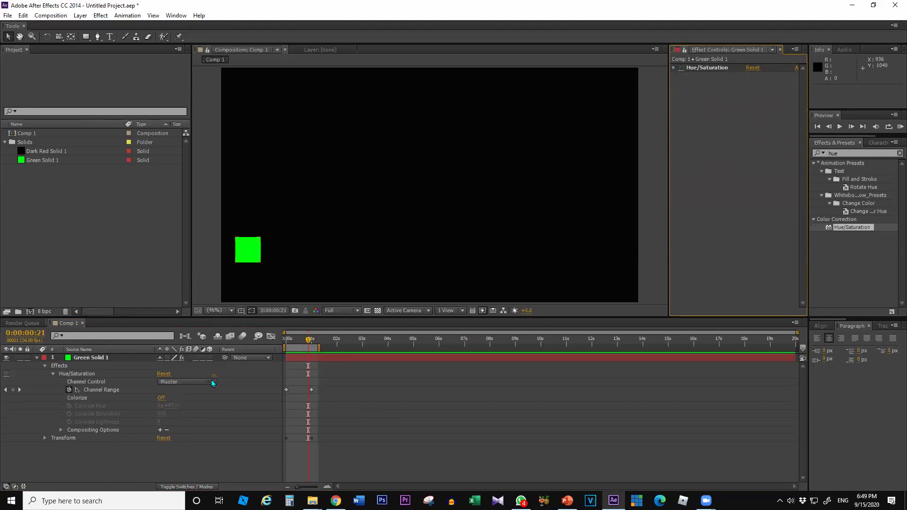
drag(302, 339, 291, 339)
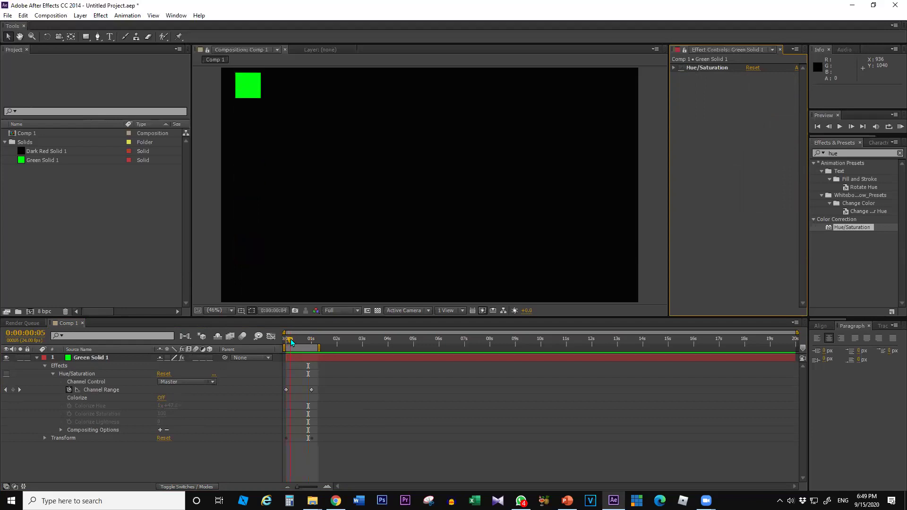
click(681, 68)
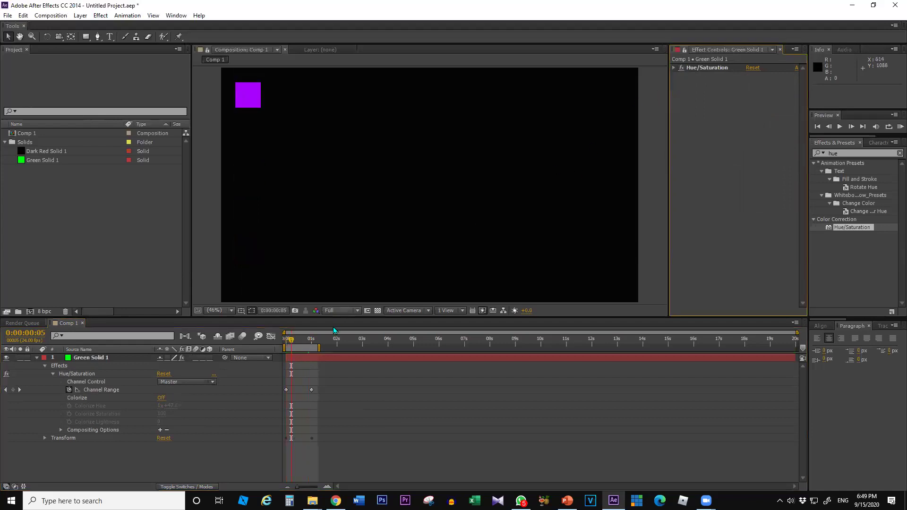
mouse_move(295, 343)
mouse_down()
mouse_move(312, 348)
mouse_move(298, 348)
mouse_up()
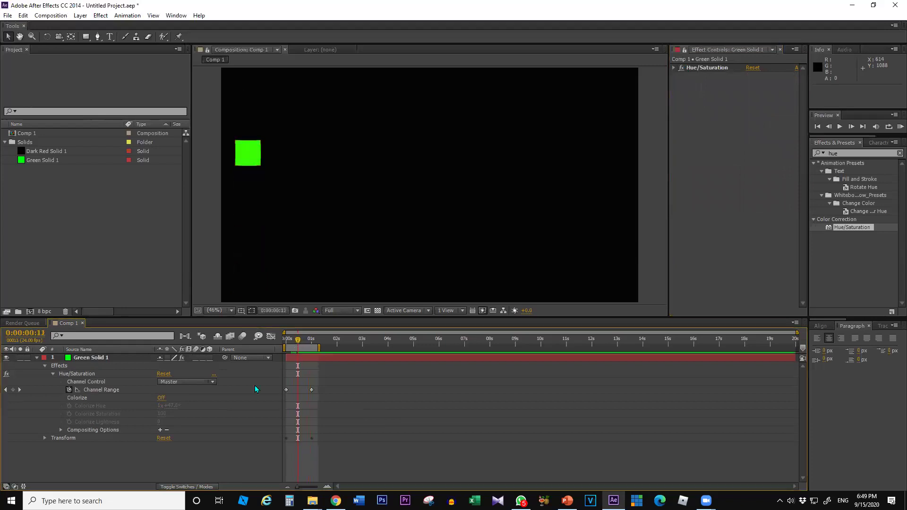
Collapse the solid's Hue/Saturation and Effects groups in the timeline and disable the Hue/Saturation effect.
click(53, 374)
click(45, 366)
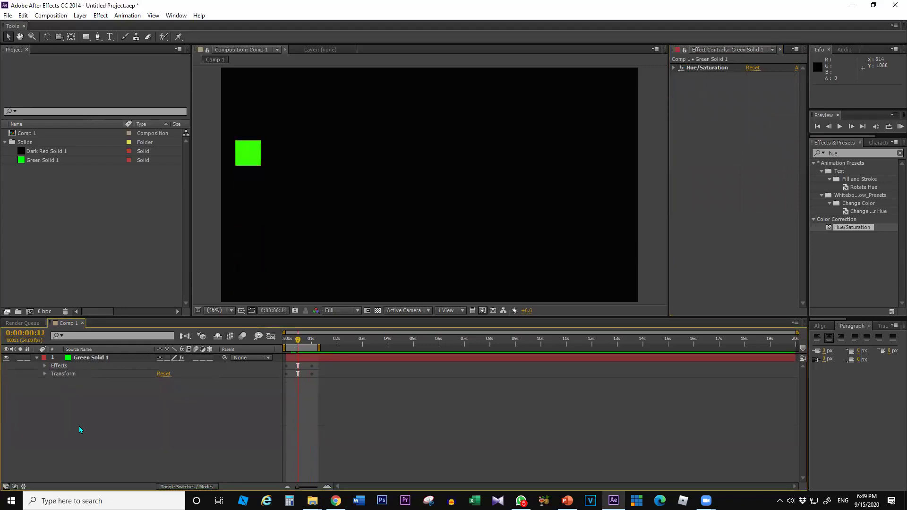
click(680, 68)
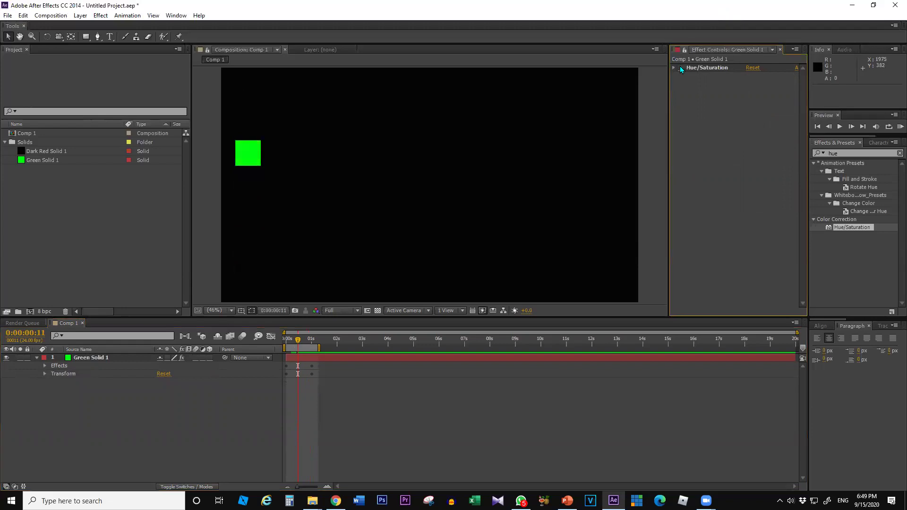
Search the effects and presets for "color" and look through the matching presets and Color Correction effects.
click(840, 152)
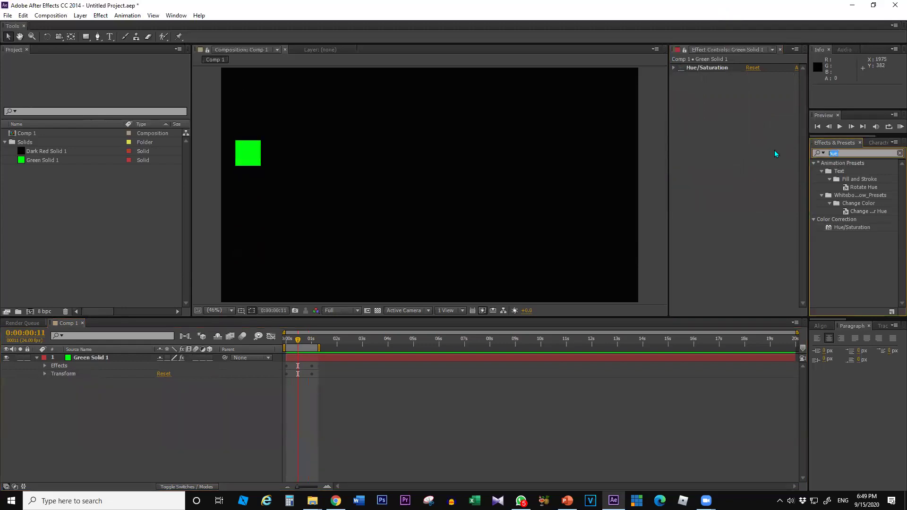
text(color)
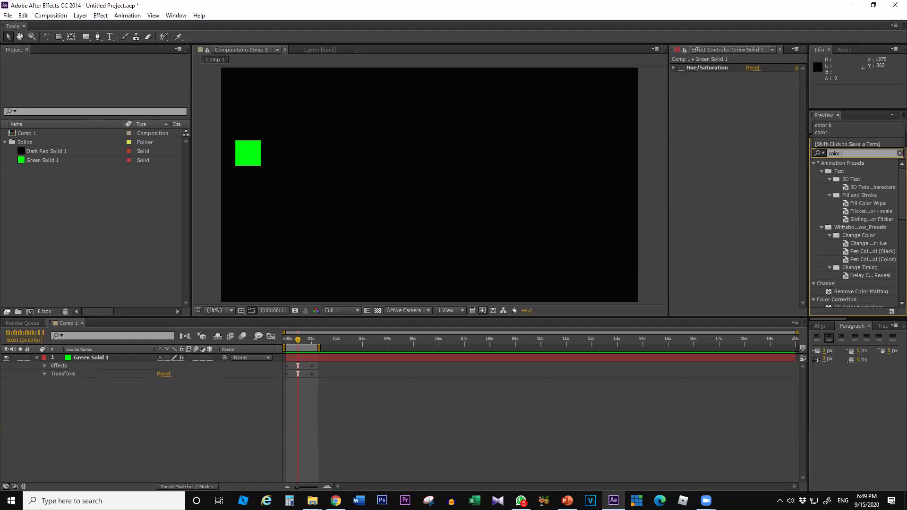
text( ch)
key(BackSpace)
key(BackSpace)
key(BackSpace)
text(s)
key(BackSpace)
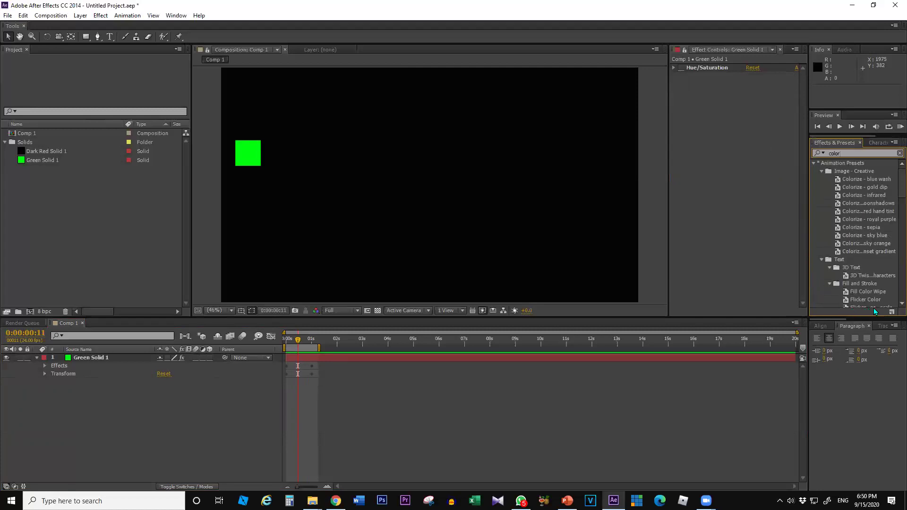
scroll(879, 297, down, 4)
scroll(873, 293, down, 8)
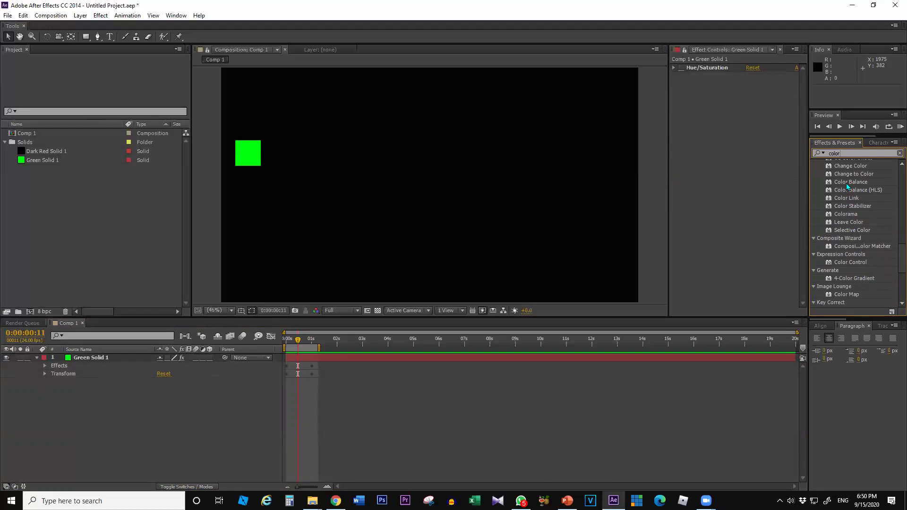
Search the effects and presets for "hue" and apply the Change Color Hue preset to Green Solid 1.
click(840, 153)
text(hue)
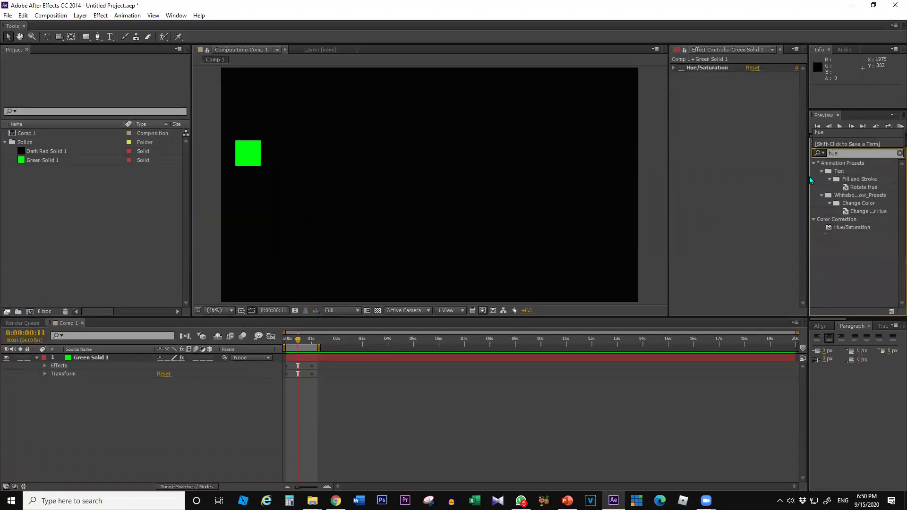
click(855, 221)
click(861, 211)
drag(863, 211, 389, 359)
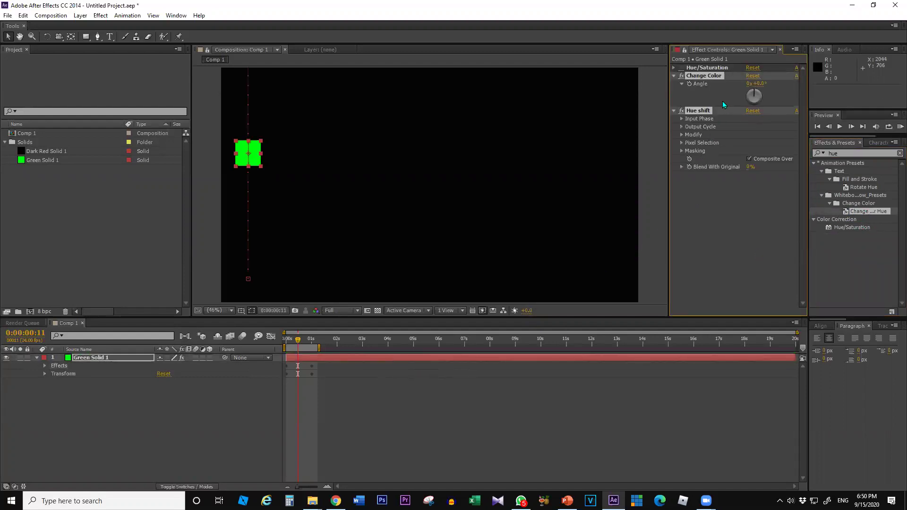
Try turning the Change Color effect's Angle slightly, and set it back to 0°.
mouse_move(755, 89)
mouse_down()
mouse_move(772, 116)
mouse_move(753, 126)
mouse_move(752, 92)
mouse_up()
click(759, 83)
text(0)
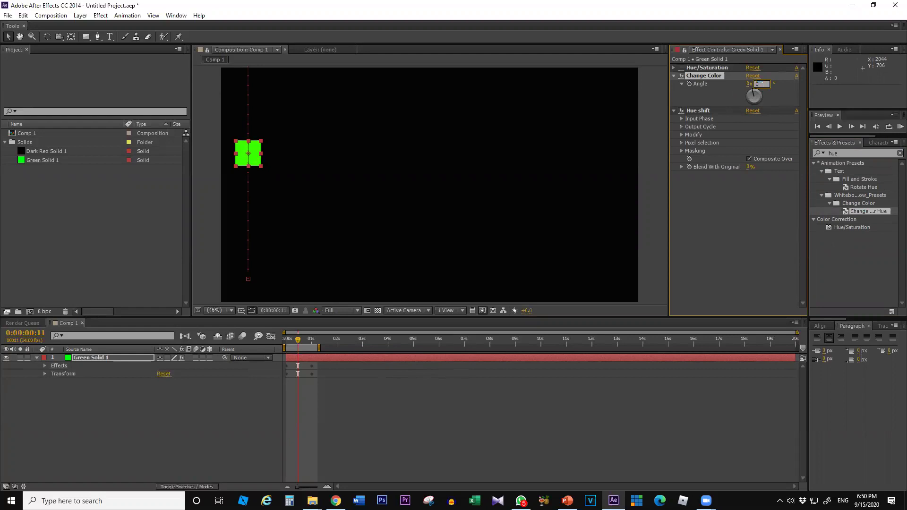
key(Return)
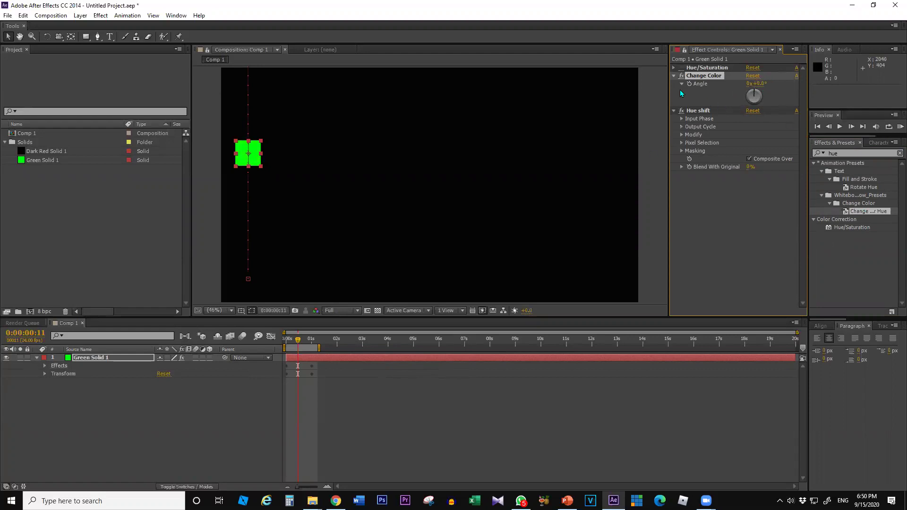
click(715, 98)
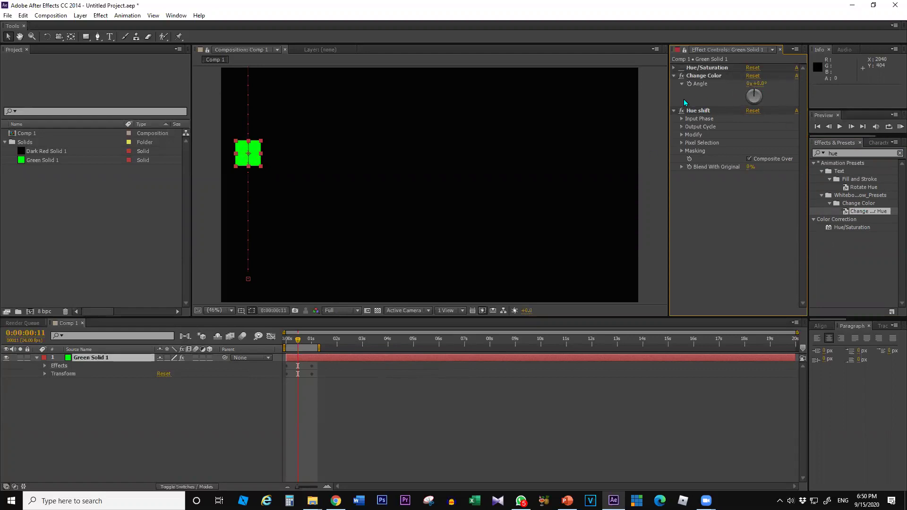
Expand the green solid's Effects and Change Color groups in the timeline and set the Change Color Angle to 0x-50°.
click(704, 75)
click(67, 366)
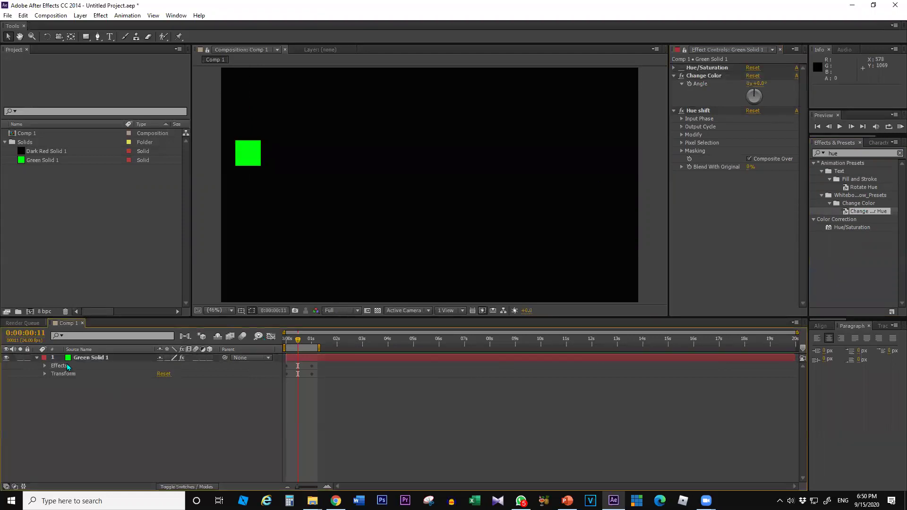
double_click(56, 366)
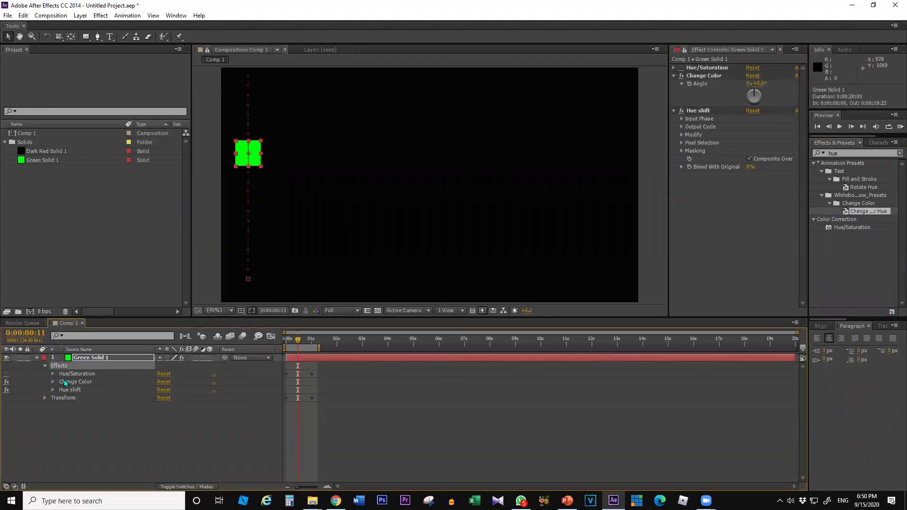
click(66, 382)
click(53, 382)
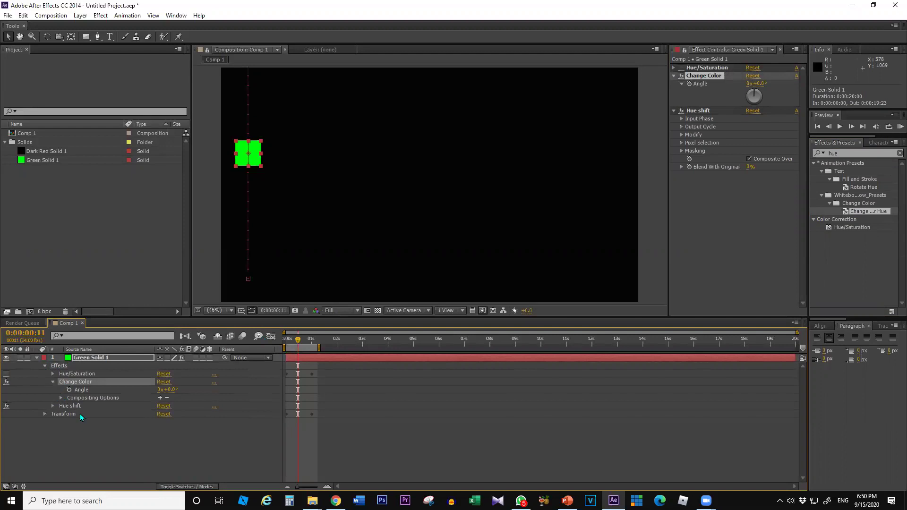
click(61, 397)
click(60, 398)
click(84, 389)
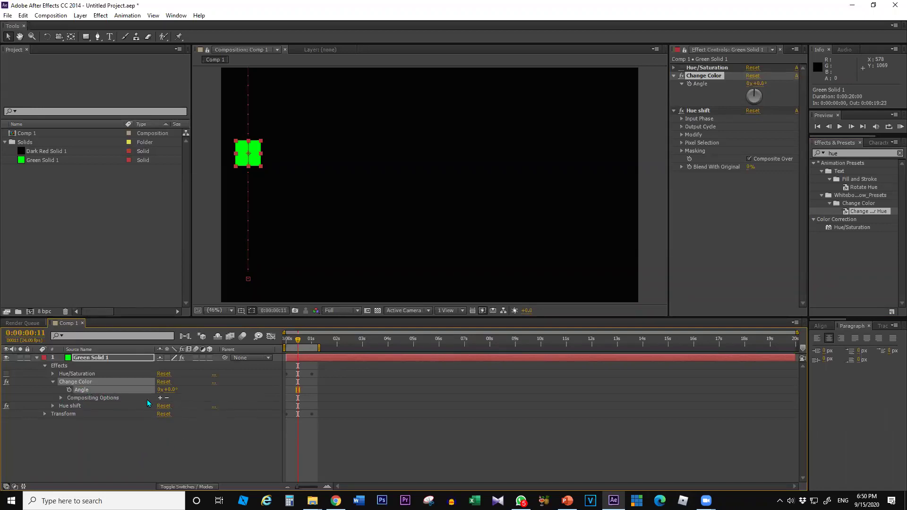
drag(172, 392, 147, 388)
click(131, 442)
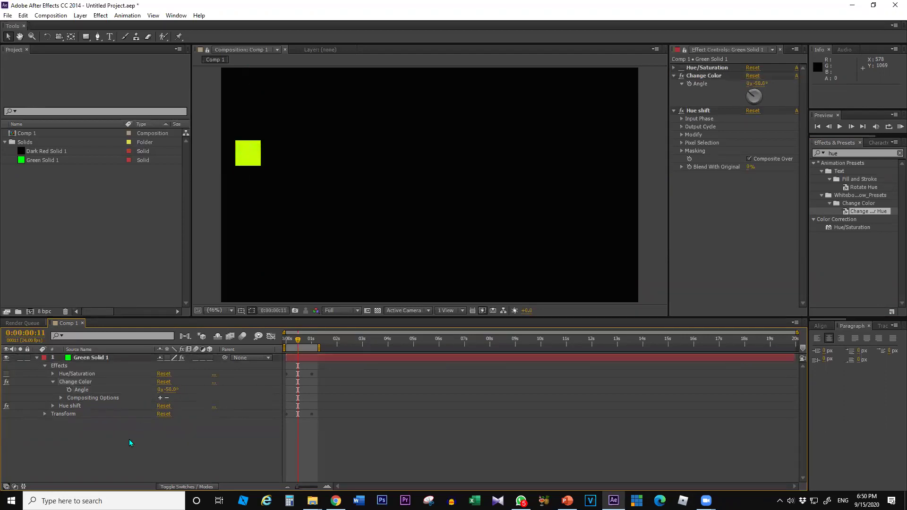
Delete the Change Color and Hue shift effects from the green solid, accepting the missing-effect warning.
click(84, 391)
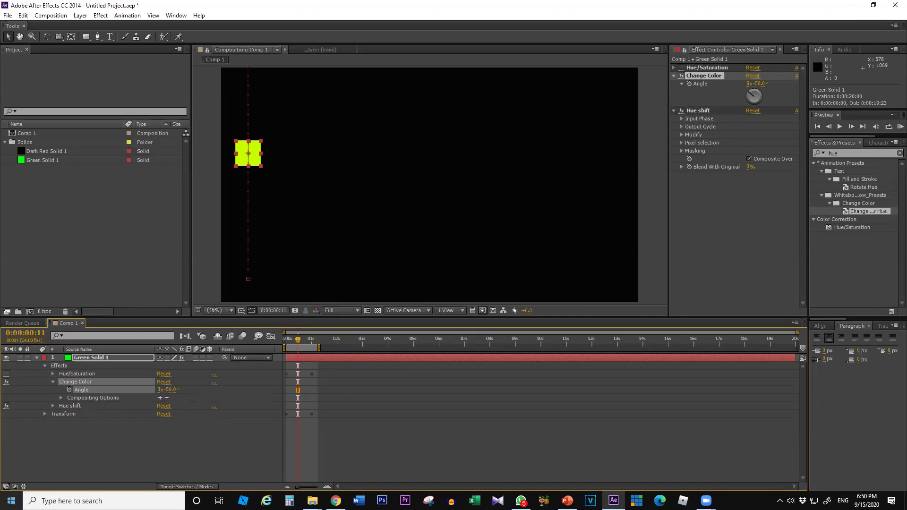
click(77, 443)
click(52, 381)
click(80, 382)
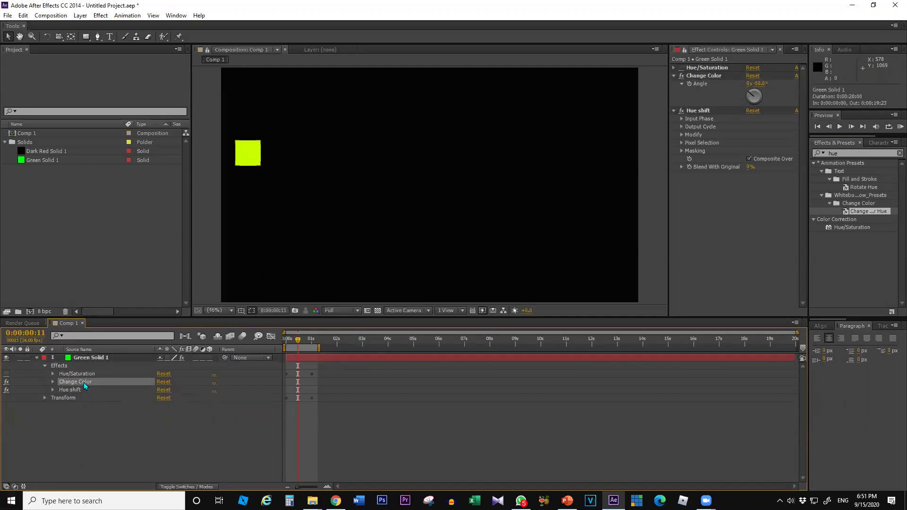
key(Delete)
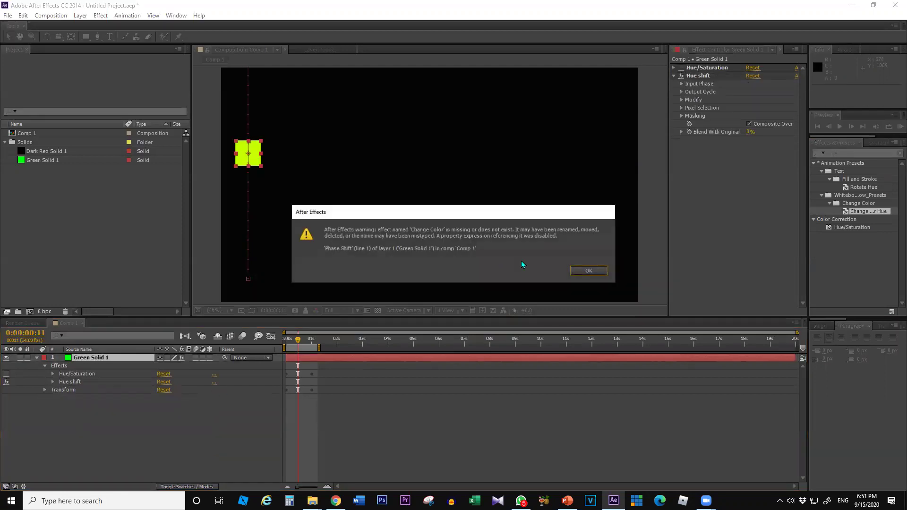
click(604, 270)
click(74, 430)
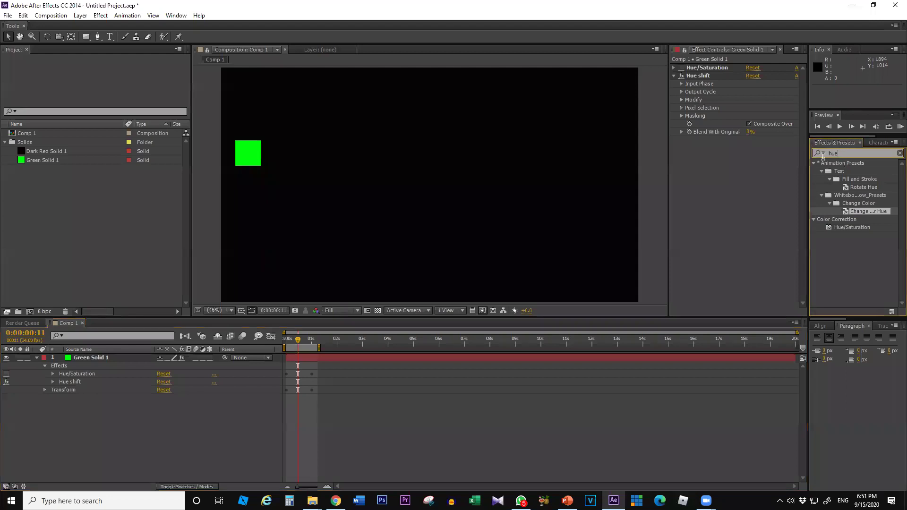
click(65, 384)
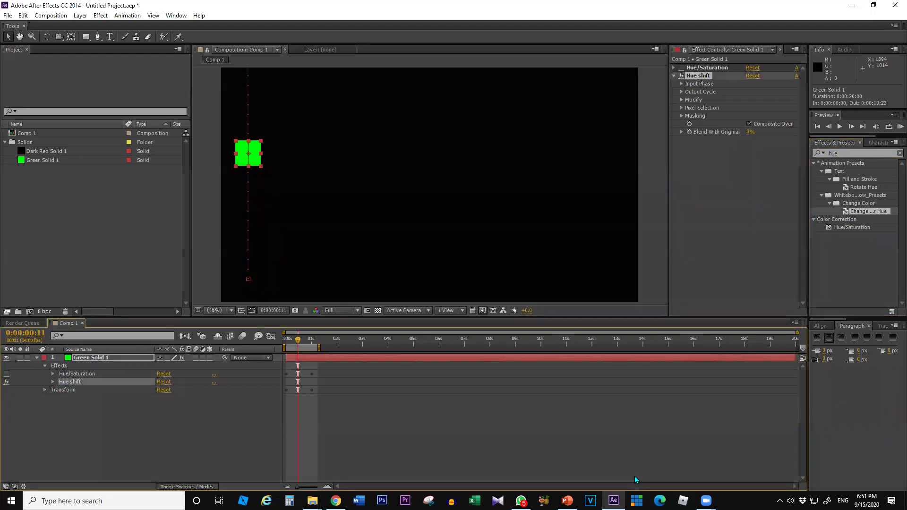
key(Delete)
click(111, 376)
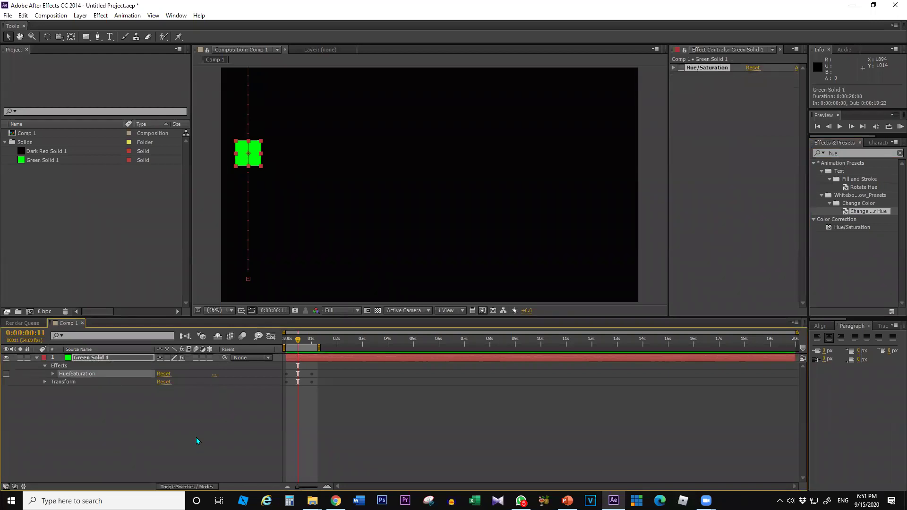
Enable the Hue/Saturation effect again and scrub the current time to 0:00:01:00.
click(75, 415)
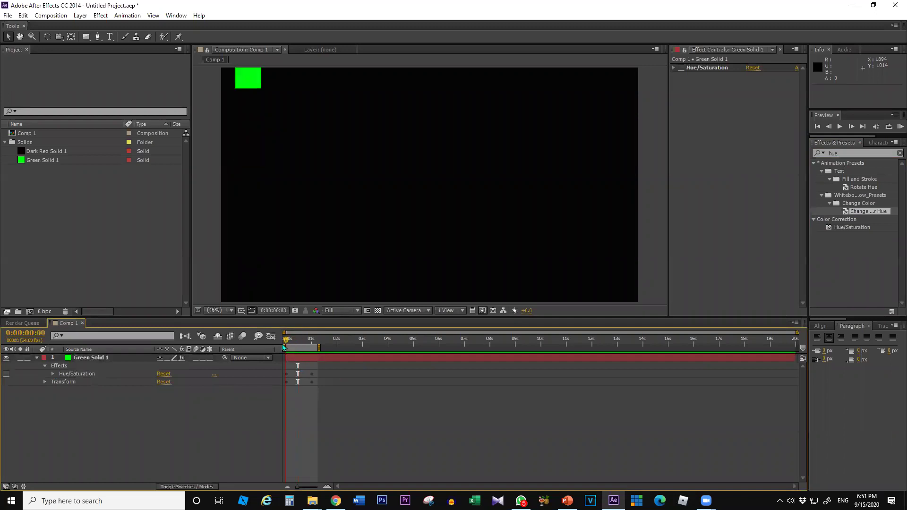
click(680, 68)
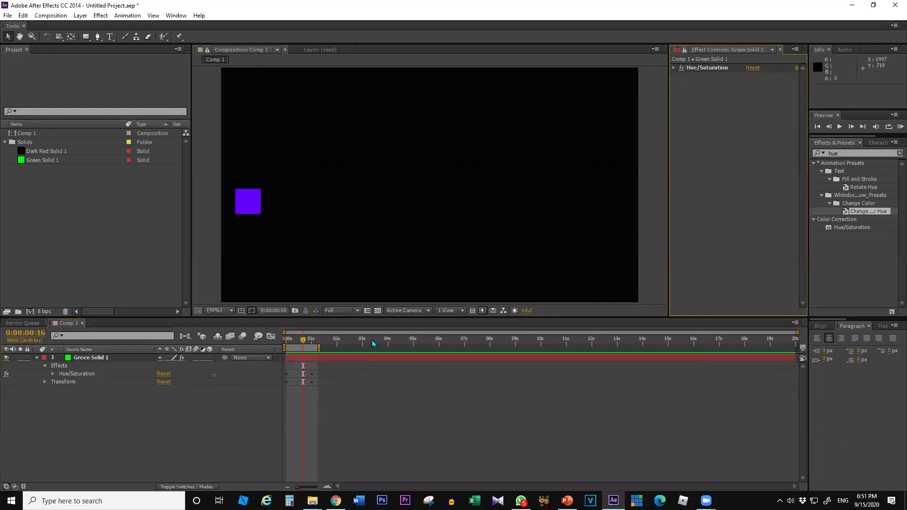
mouse_move(303, 339)
mouse_down()
mouse_move(283, 344)
mouse_move(311, 339)
mouse_up()
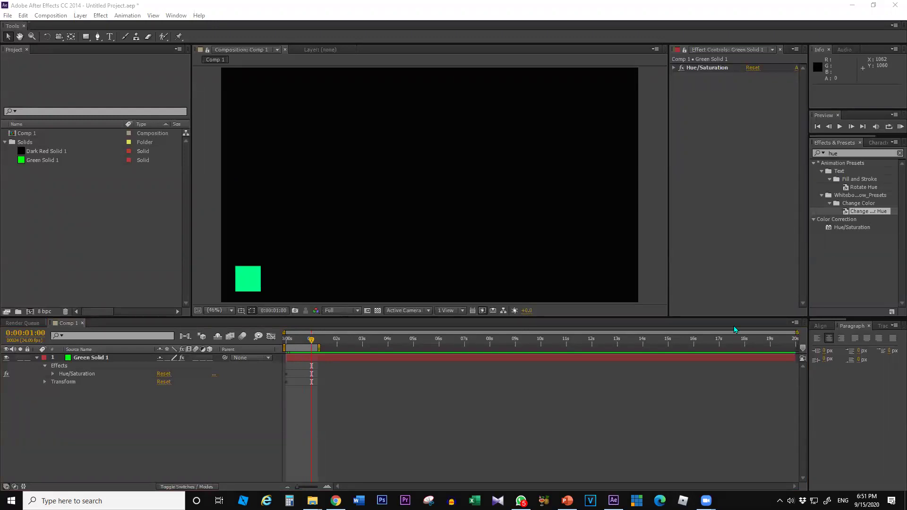
Select the green solid and reveal all its modified and keyframed properties in the timeline.
click(257, 283)
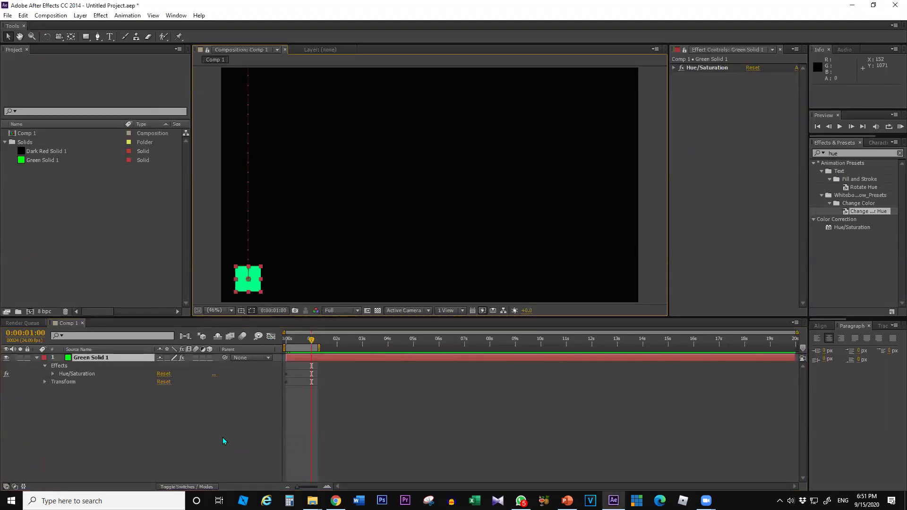
click(91, 358)
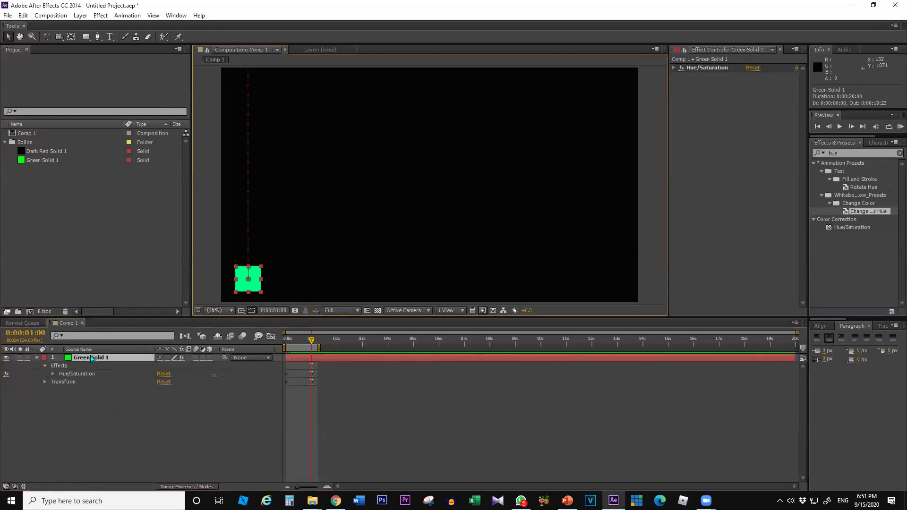
key(u)
key(u)
key(u)
key(u)
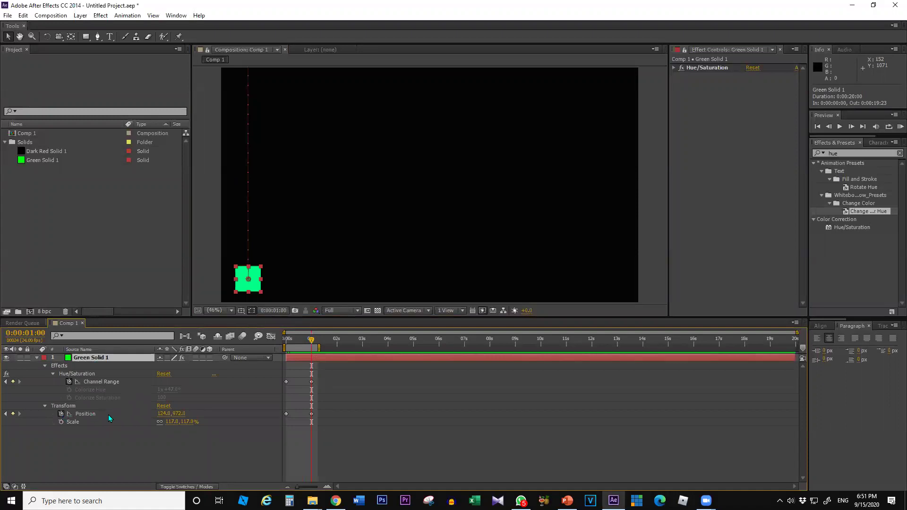
At 0:00:02:00, add a Position keyframe by moving the green solid horizontally to the composition's lower-right corner, at 1819, 972.
click(109, 414)
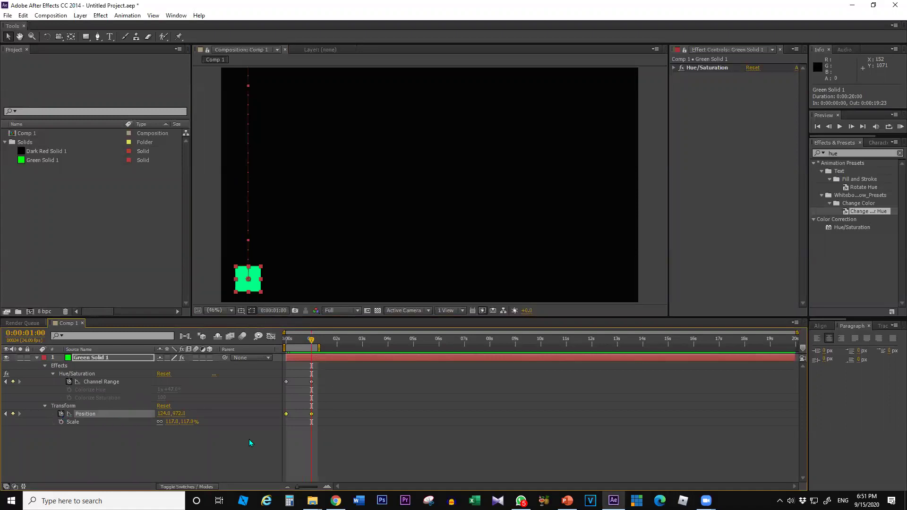
click(337, 342)
drag(255, 290, 624, 298)
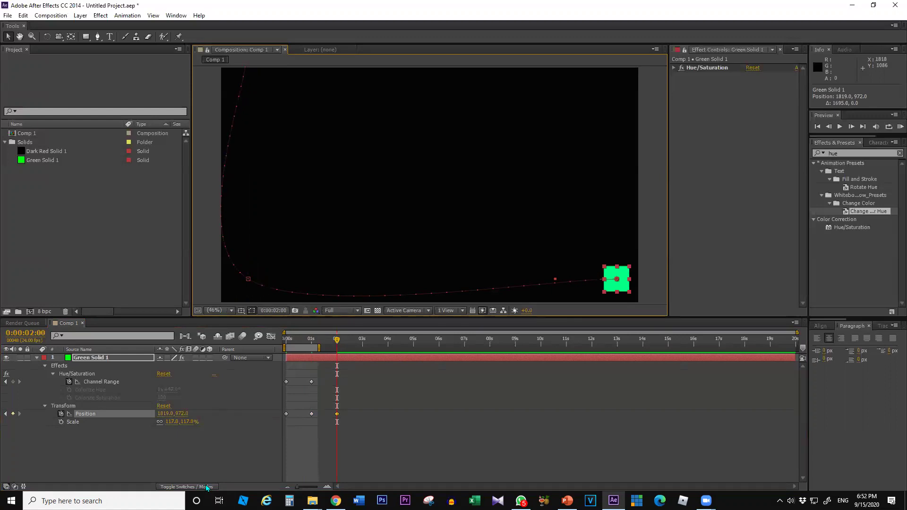
End the work area at 0:00:05:14 and play a RAM preview of the solid's animation.
click(428, 347)
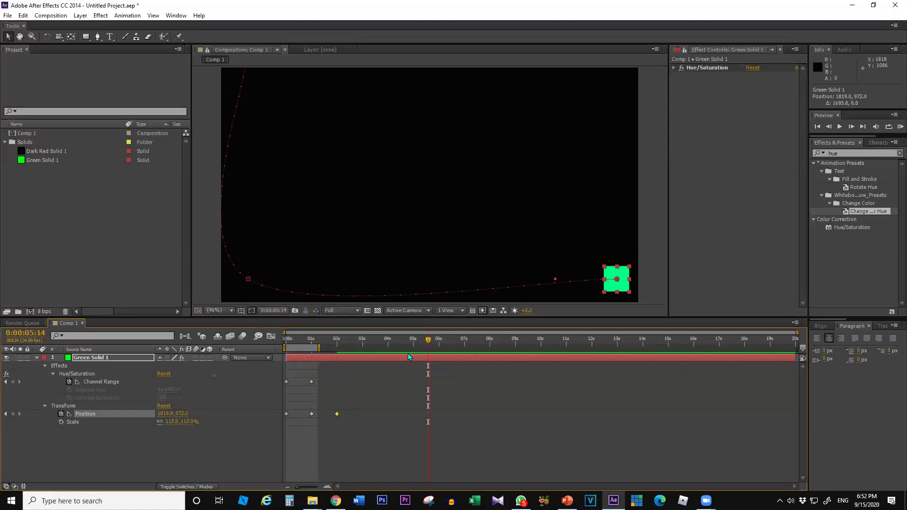
key(n)
key(KP_0)
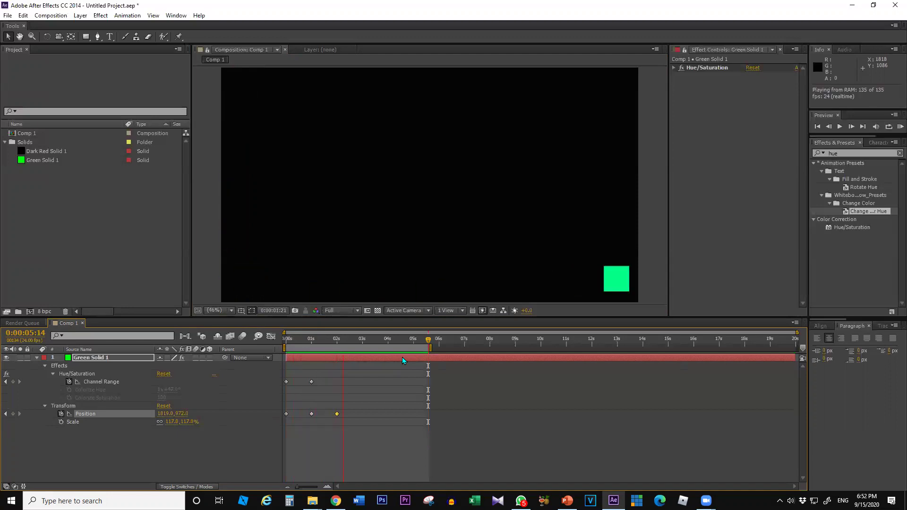
key(KP_0)
key(KP_0)
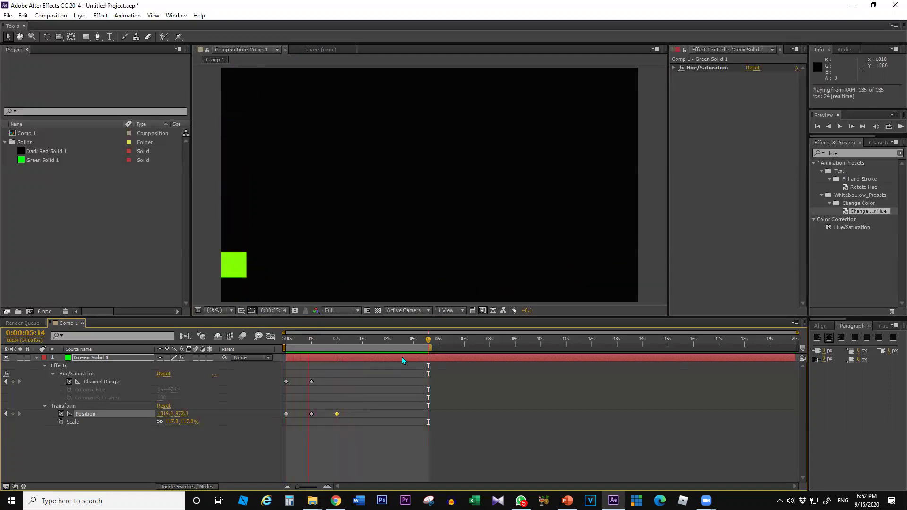
key(KP_0)
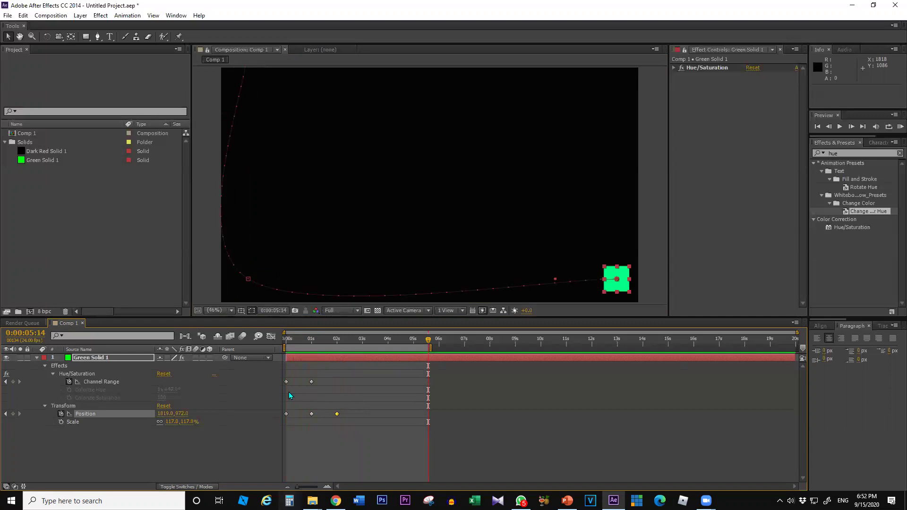
click(98, 37)
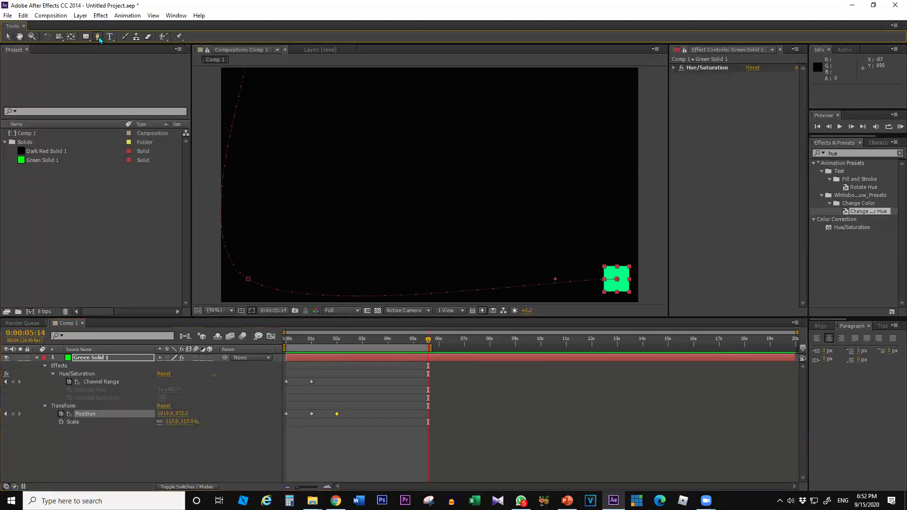
click(151, 69)
click(98, 37)
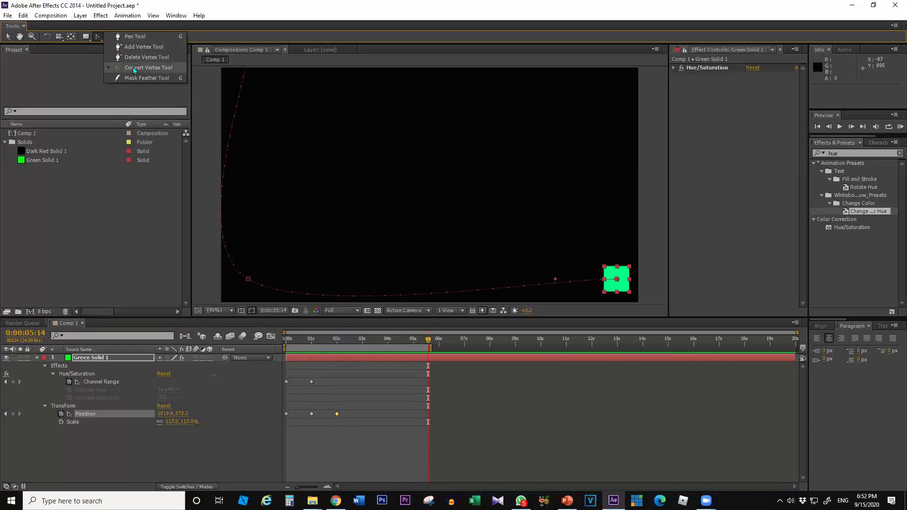
click(137, 37)
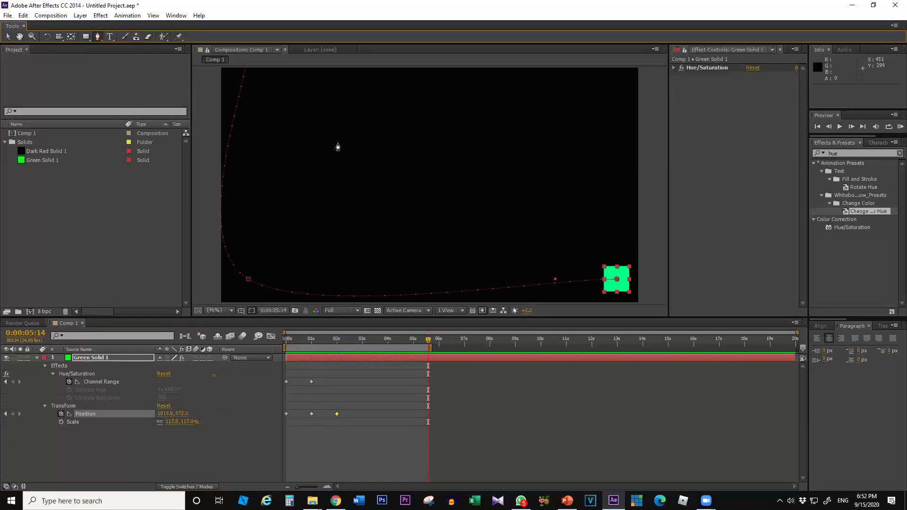
click(8, 37)
key(g)
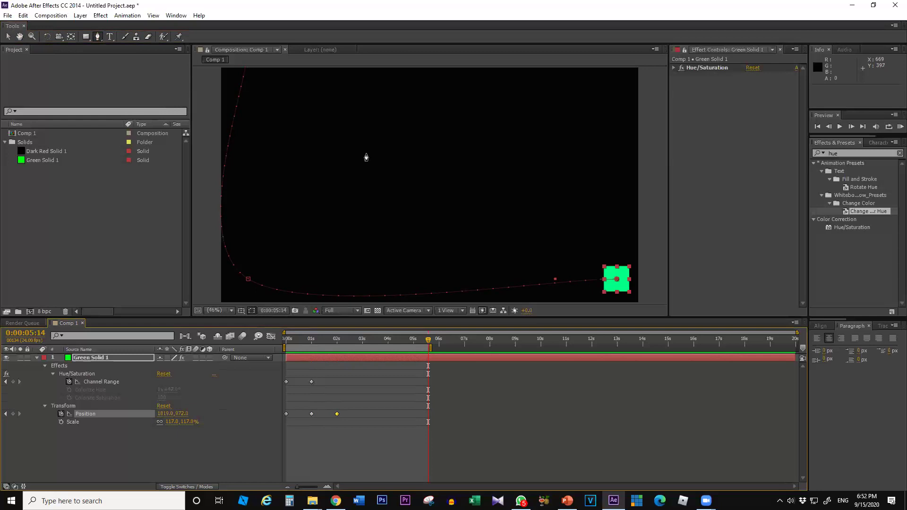
Convert the green solid's motion path point at 0:00:01:00 to a sharp corner with the Convert Vertex tool.
click(101, 40)
drag(101, 40, 132, 67)
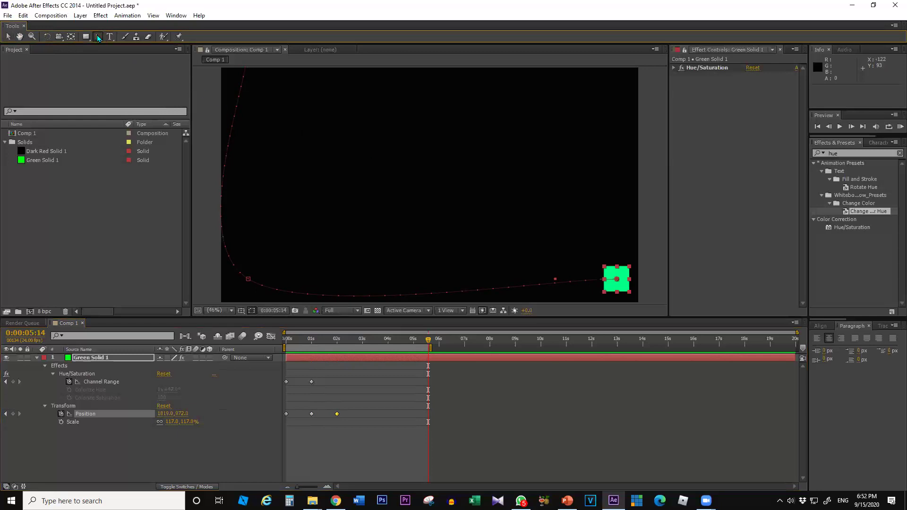
click(8, 37)
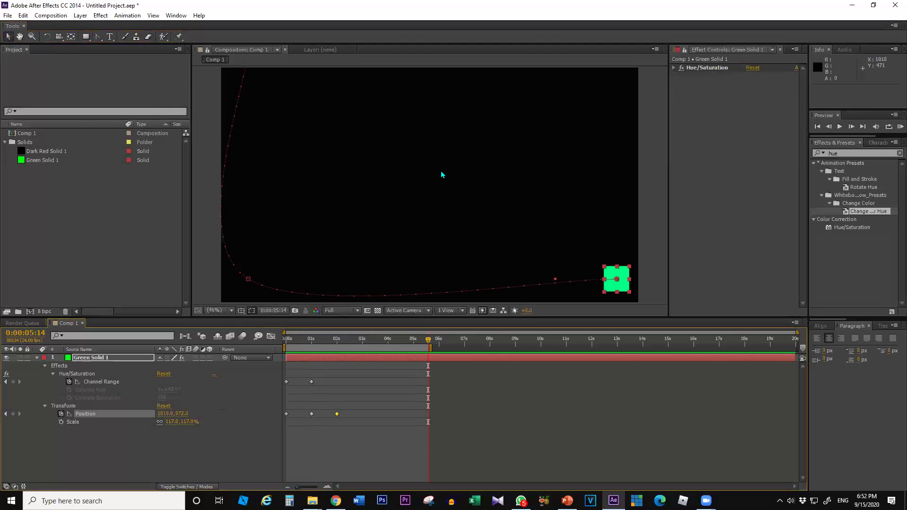
click(97, 37)
click(8, 36)
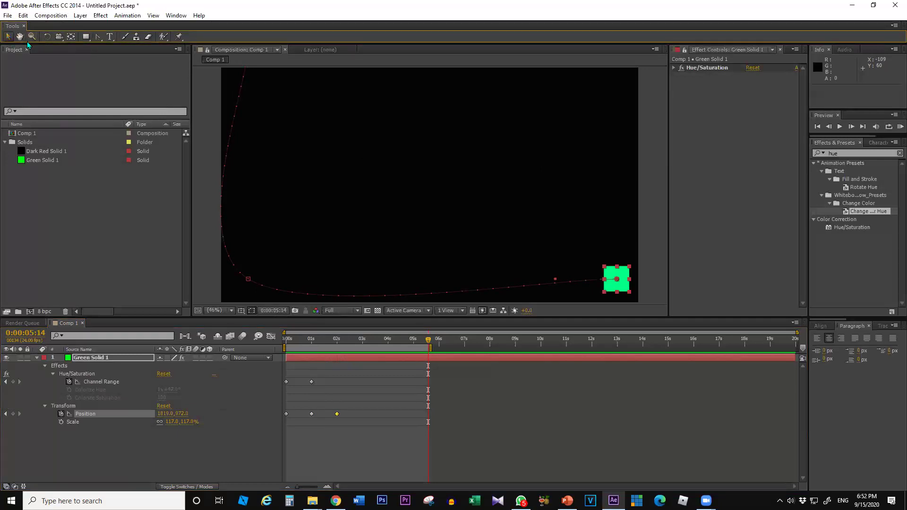
click(446, 182)
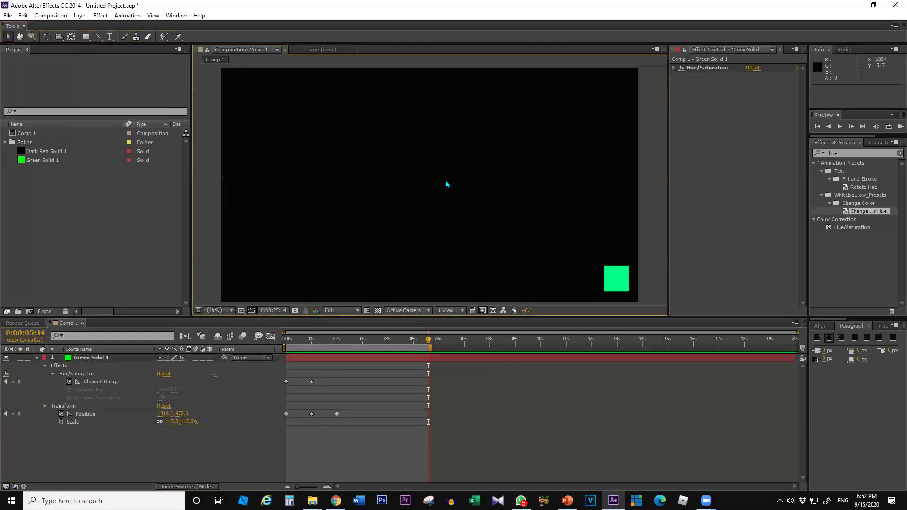
click(619, 281)
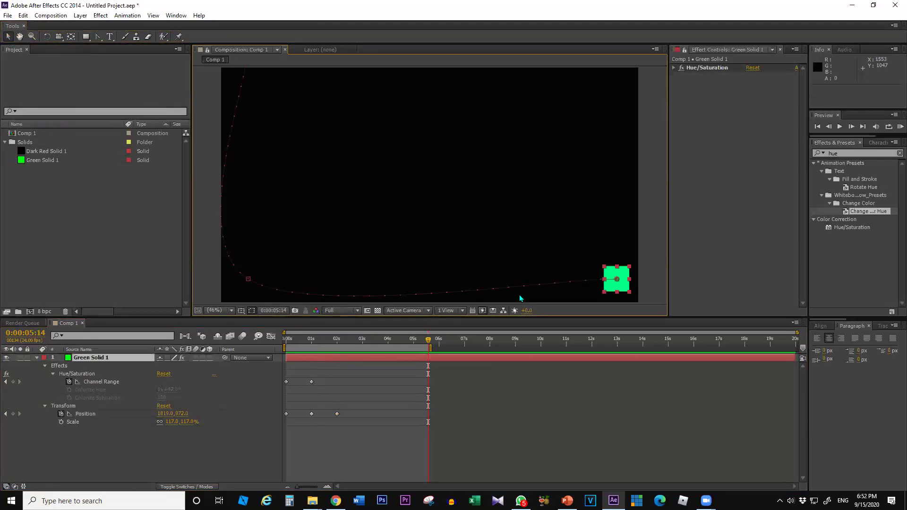
click(97, 38)
ctrl+click(248, 279)
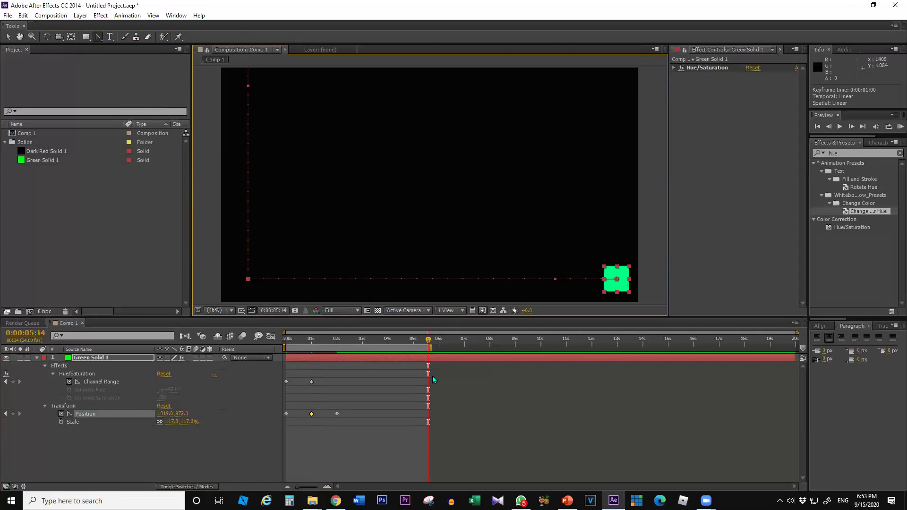
Preview the green solid's motion along the straightened path, stop playback and return to the Selection tool.
key(space)
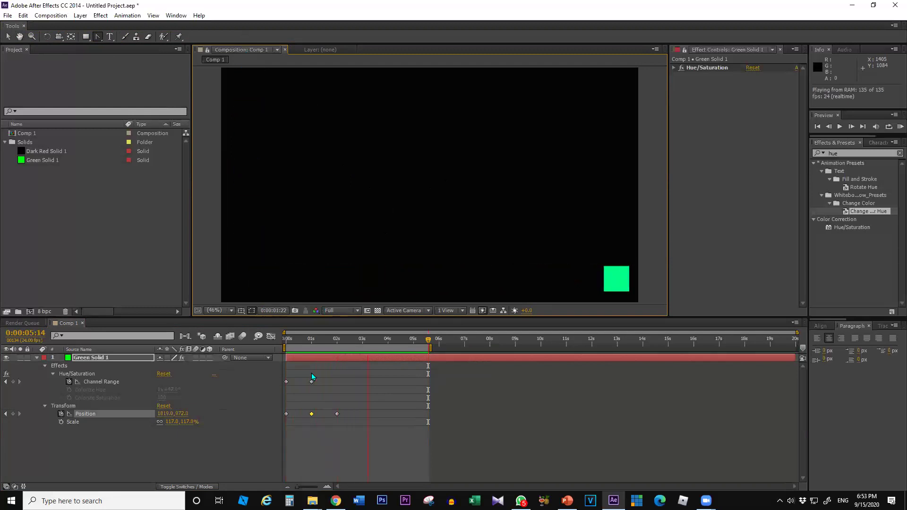
key(space)
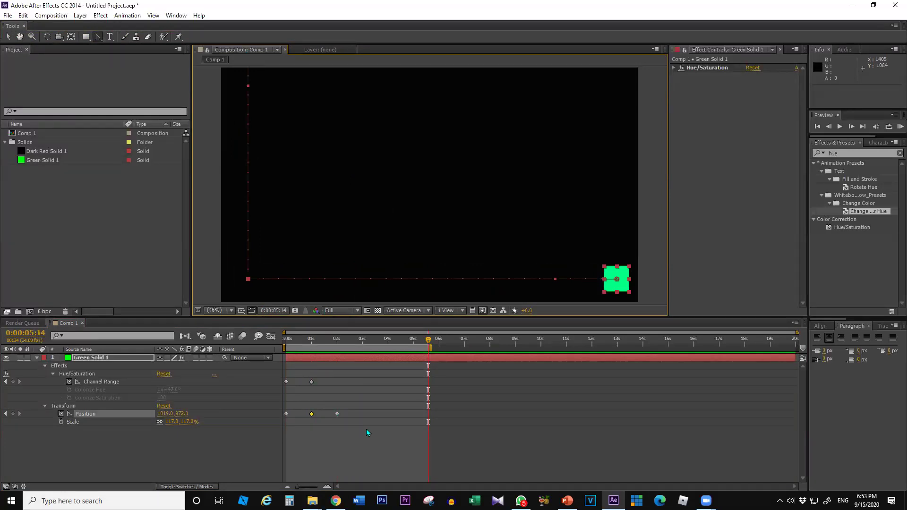
click(7, 36)
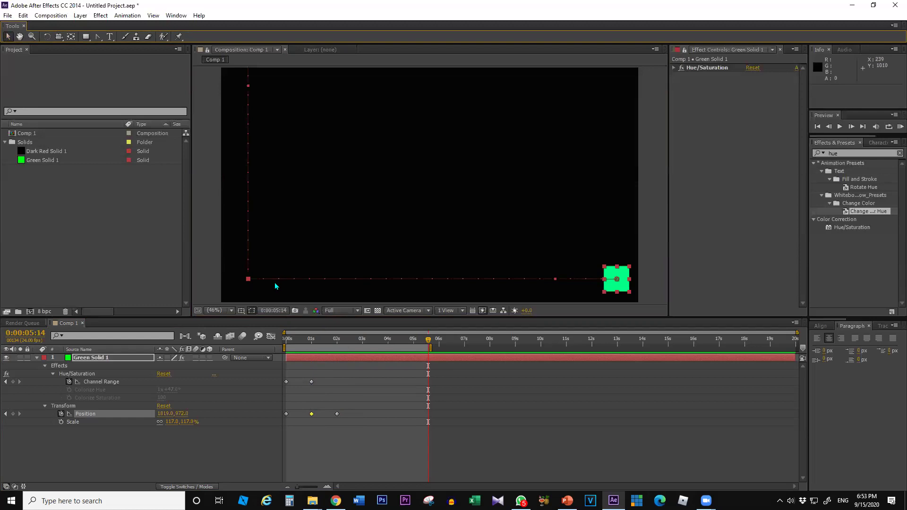
Check the solid at the 0:00:01:00 and 0:00:02:00 Position keyframes and collapse its Effects group in the timeline.
click(308, 342)
drag(308, 342, 312, 345)
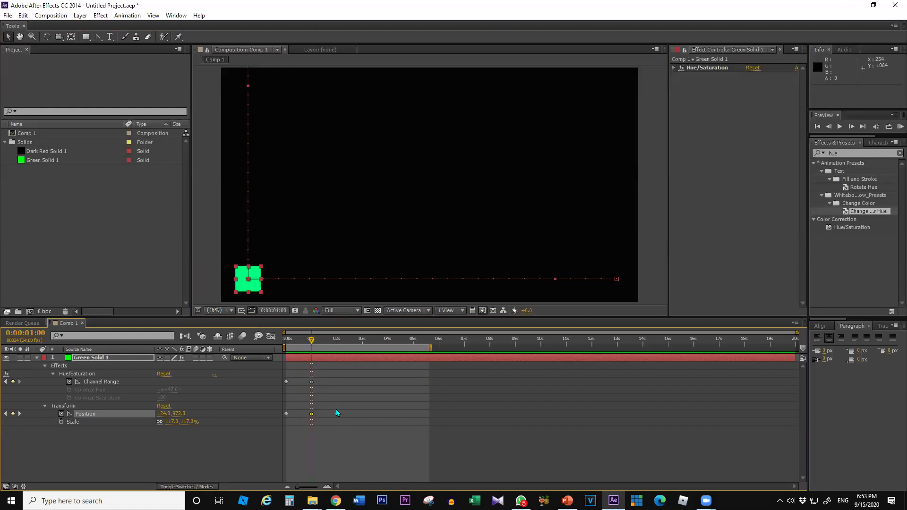
drag(311, 342, 337, 344)
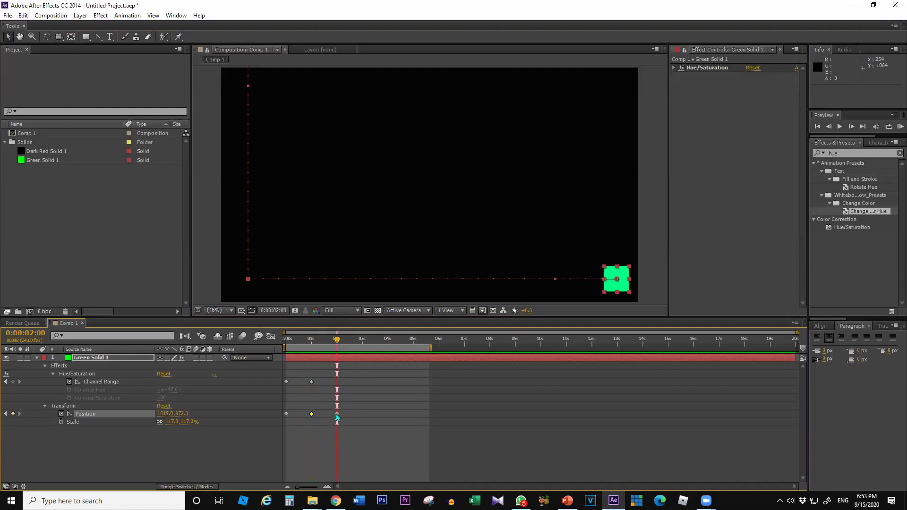
mouse_move(338, 415)
click(52, 373)
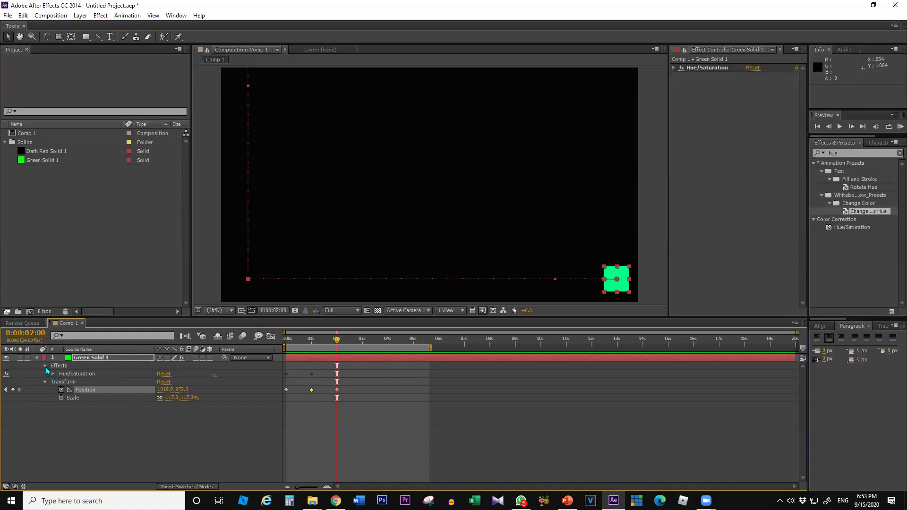
click(45, 365)
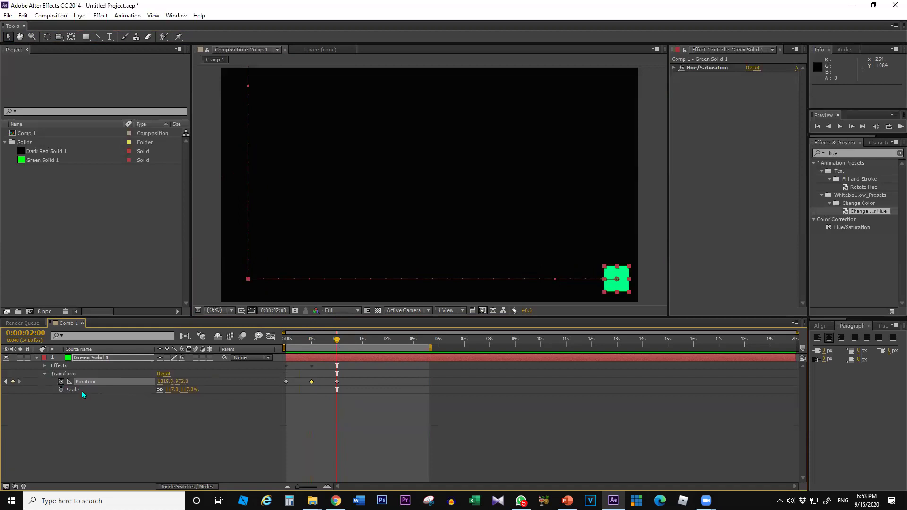
Inspect the Position keyframes at 0:00:02:00 and 0:00:01:00, placing the current time at 0:00:01:00.
click(336, 382)
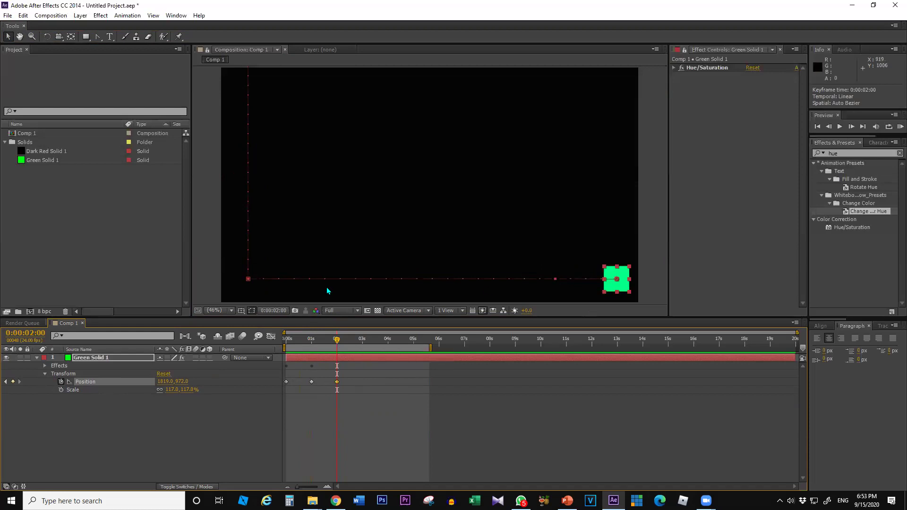
click(311, 382)
click(310, 339)
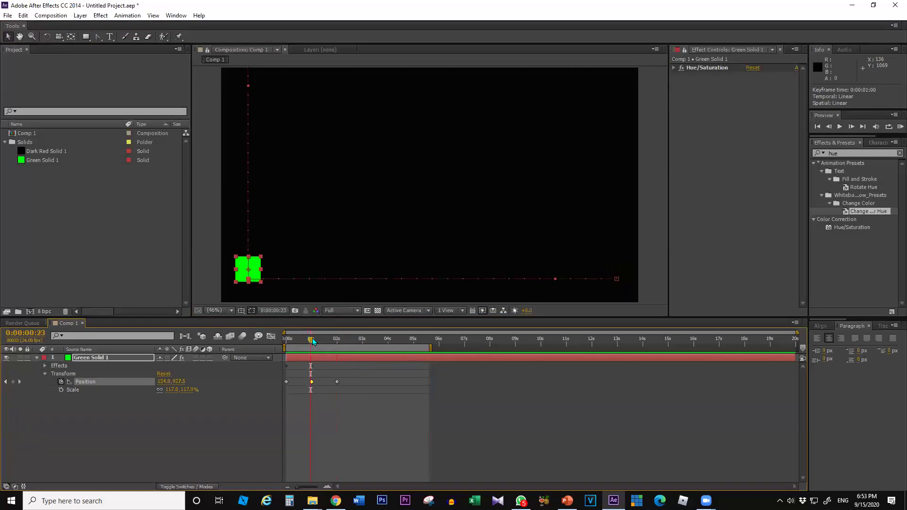
click(312, 339)
Move the green solid's last Position keyframe to exactly 0:00:03:00.
click(337, 382)
drag(336, 383, 360, 339)
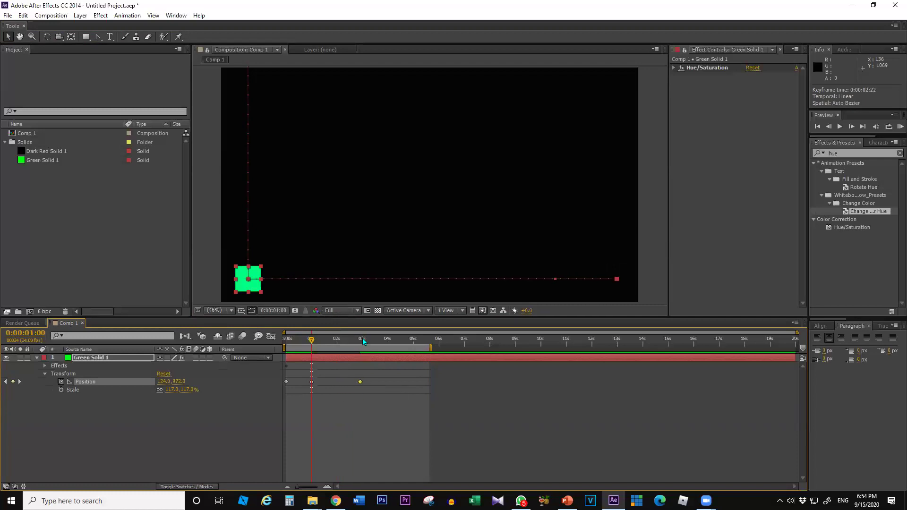
click(363, 340)
click(42, 337)
text(0)
key(Escape)
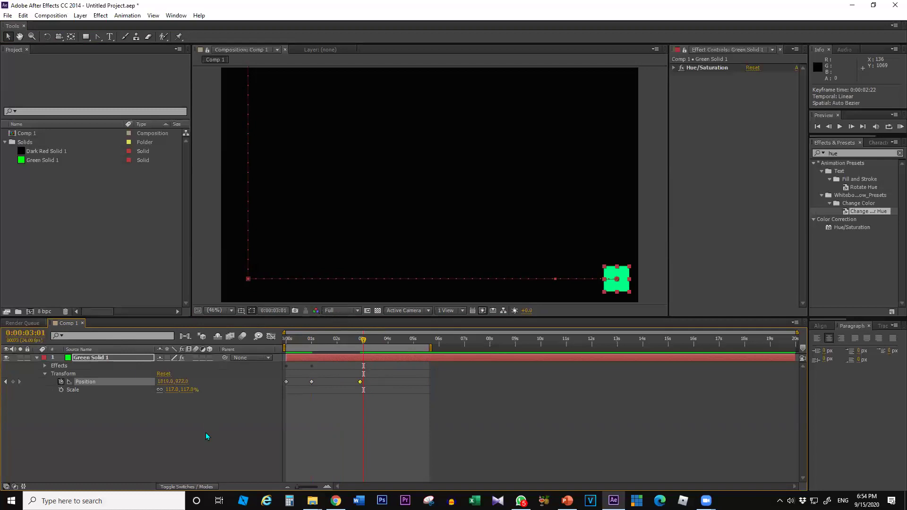
click(828, 126)
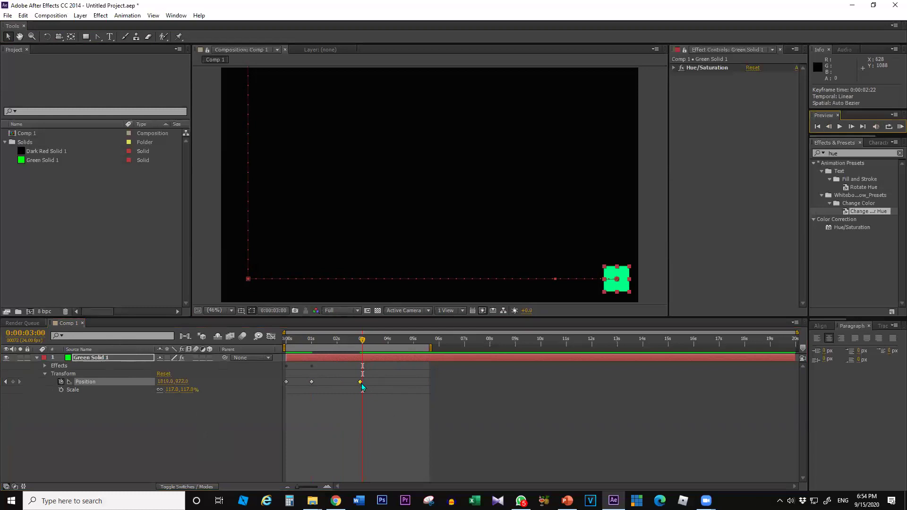
click(329, 486)
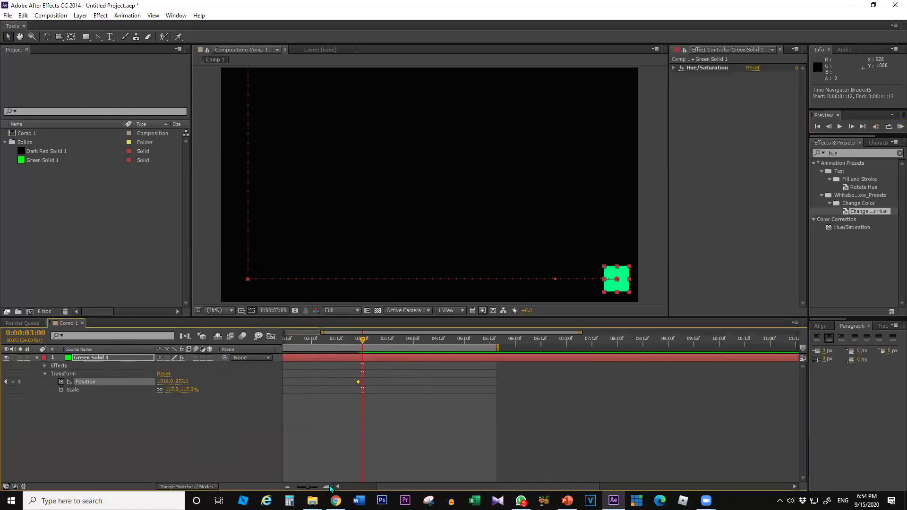
drag(347, 383, 359, 384)
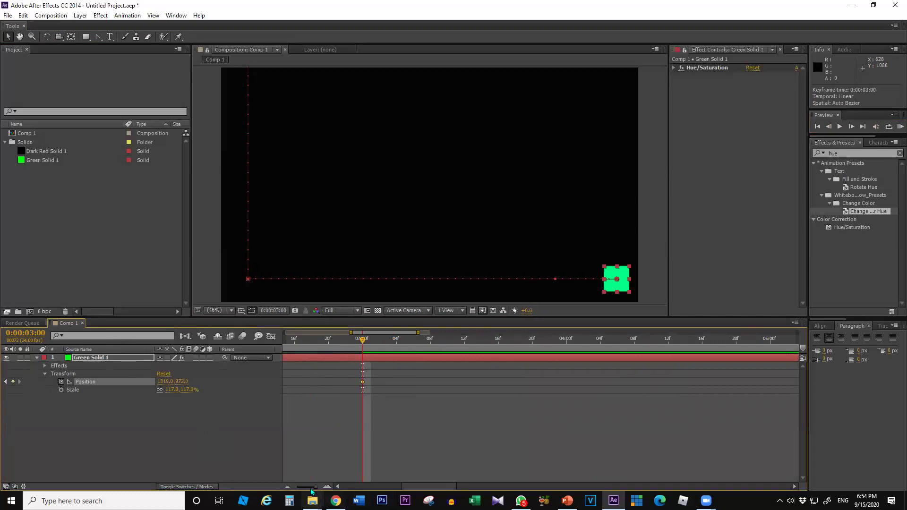
Copy the Position keyframe at 0:00:01:00 and paste it at 0:00:02:00 so the solid holds its lower-left position.
click(287, 487)
click(287, 487)
drag(430, 486, 392, 487)
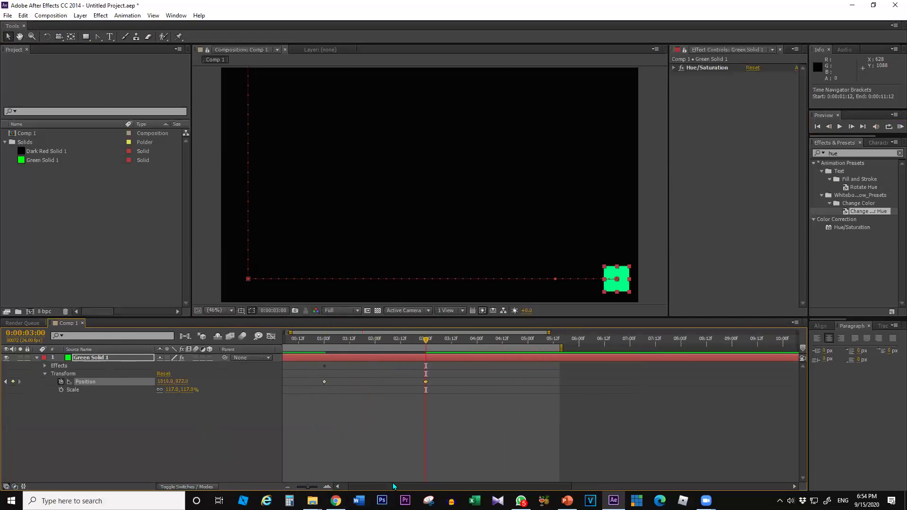
click(337, 382)
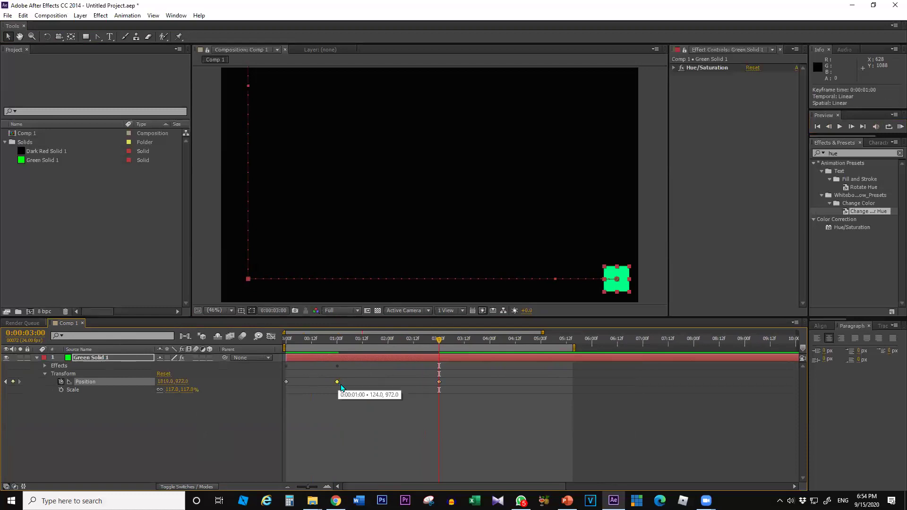
click(337, 343)
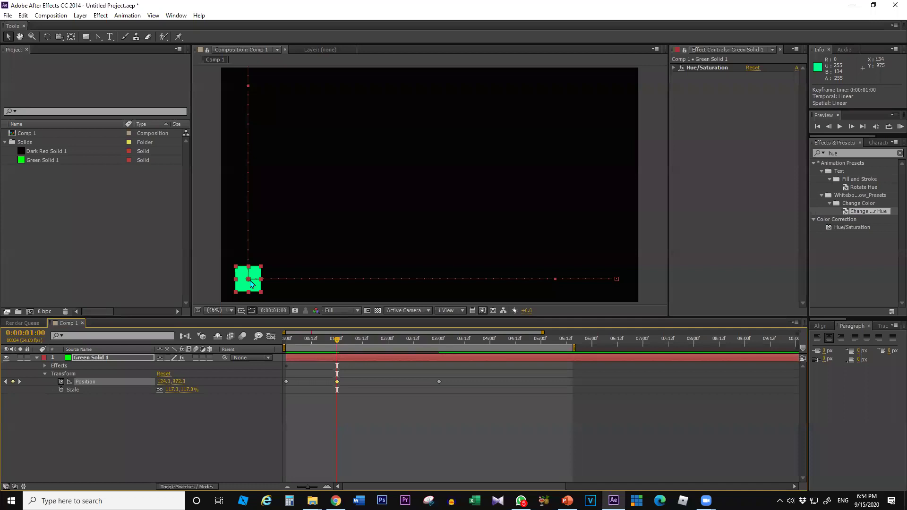
key(ctrl+c)
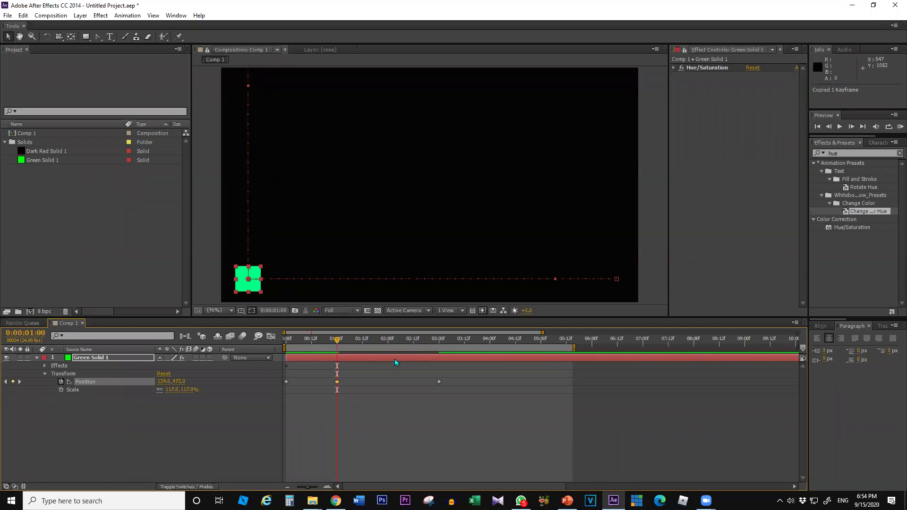
click(387, 342)
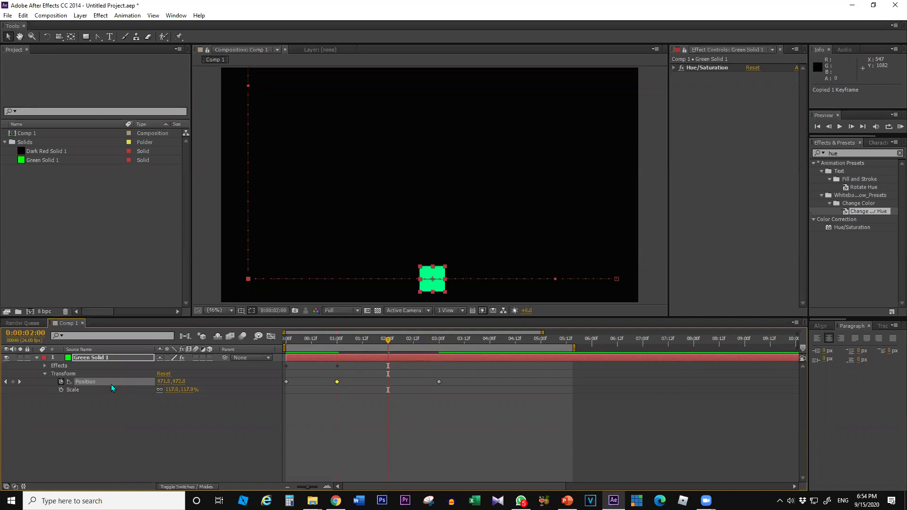
key(ctrl+v)
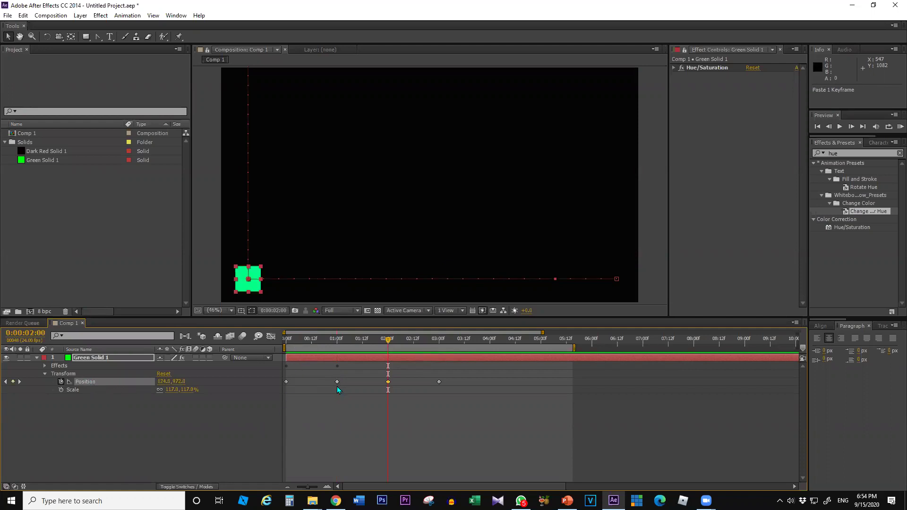
End the work area at 0:00:03:13 and play a RAM preview of the animation with the hold.
mouse_move(337, 384)
click(294, 341)
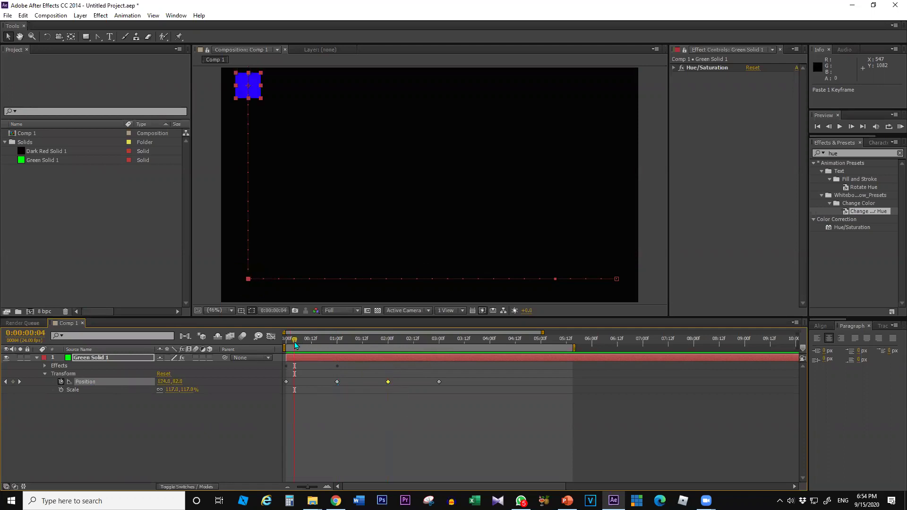
click(467, 340)
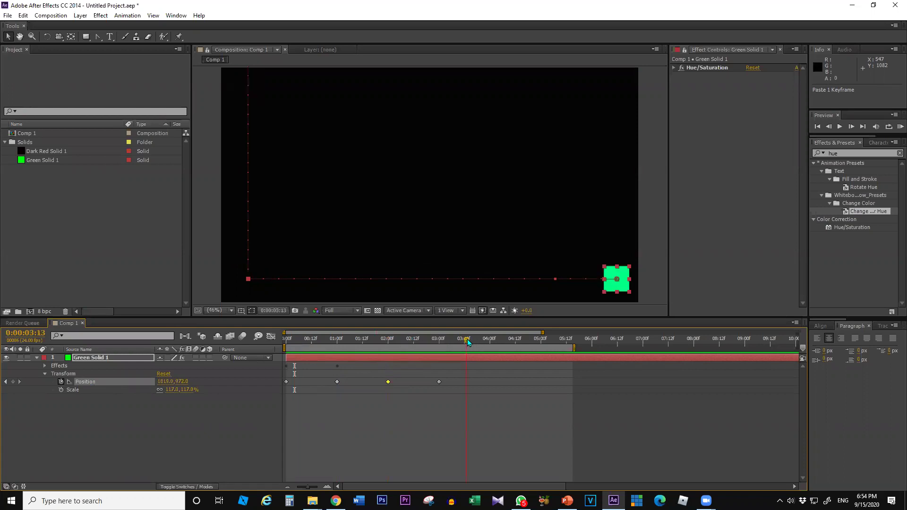
key(n)
key(KP_0)
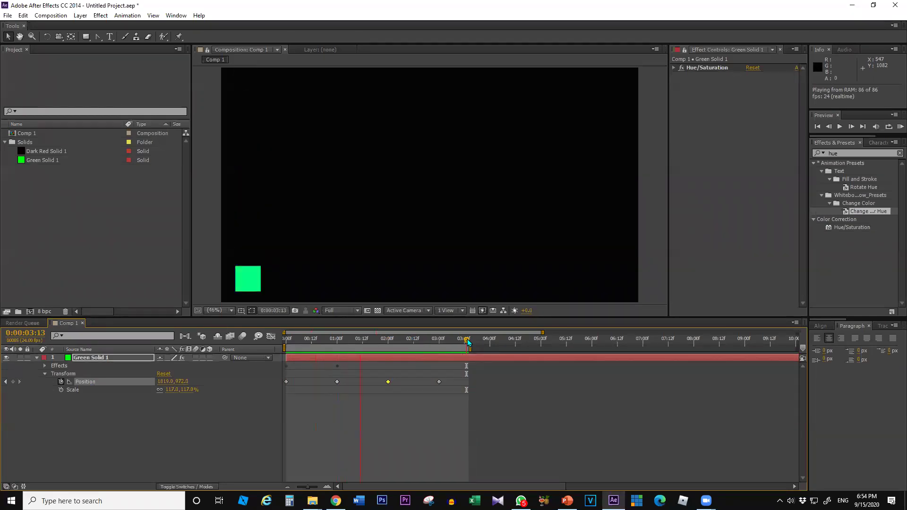
key(space)
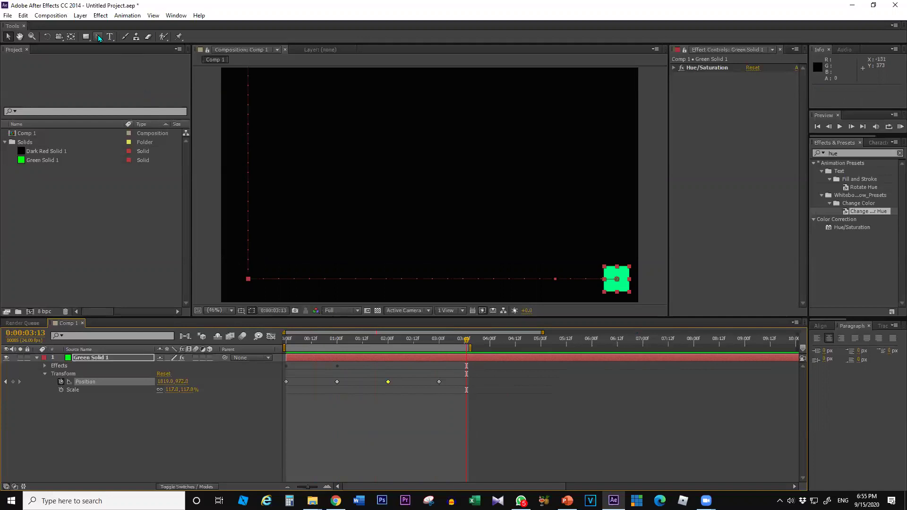
Choose the Convert Vertex tool and compare the green solid's position at 0:00:01:00 and 0:00:02:00.
drag(98, 36, 149, 70)
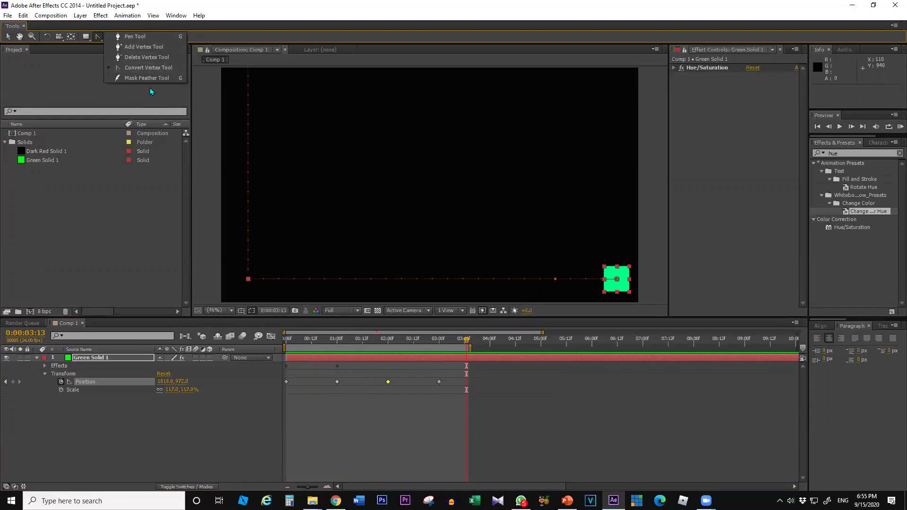
click(143, 66)
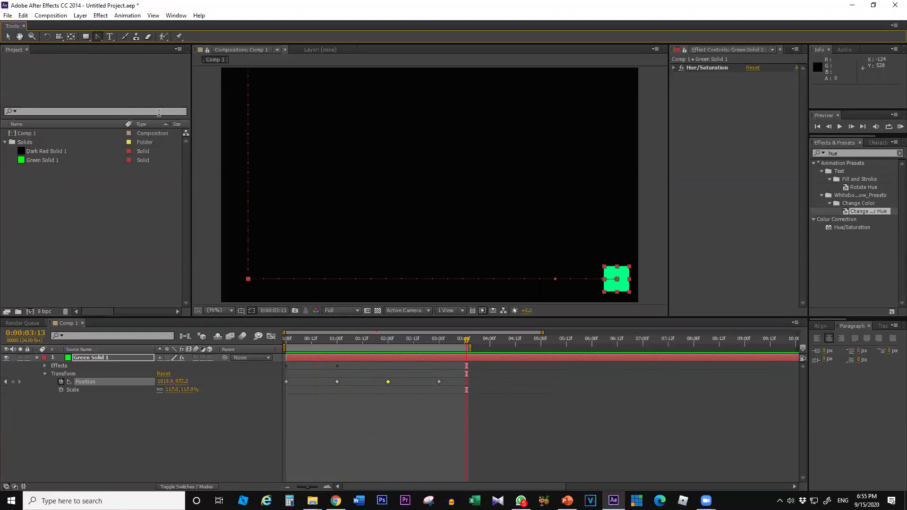
click(336, 340)
click(385, 340)
click(387, 341)
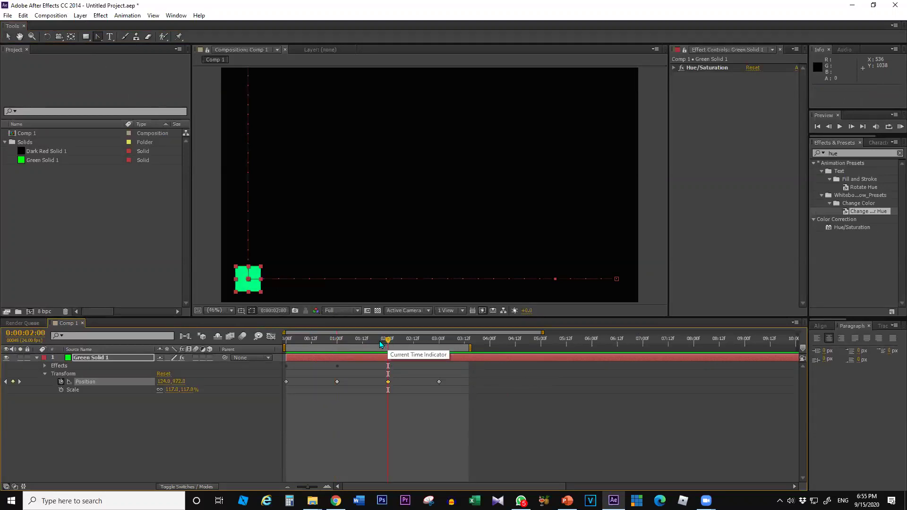
click(337, 342)
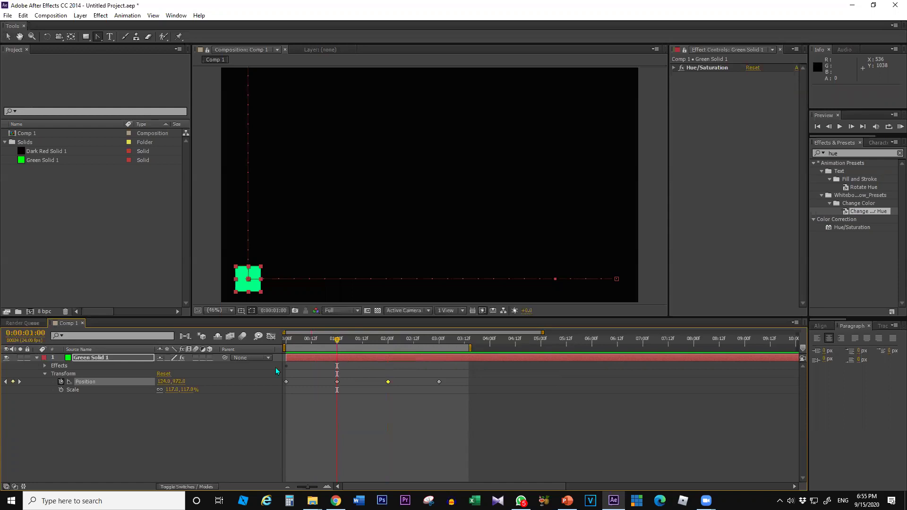
Reveal the green solid's Hue/Saturation properties and add a Channel Range keyframe at 0:00:02:00 to hold the colour.
click(45, 366)
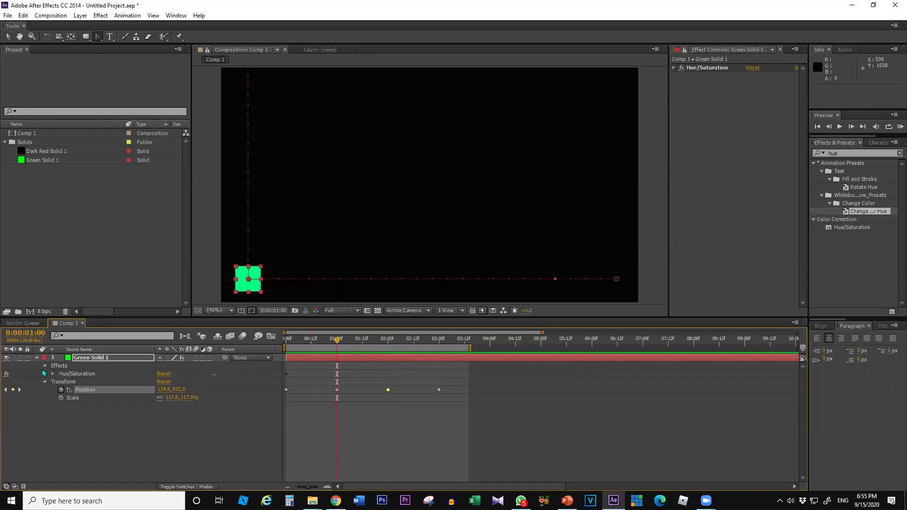
click(53, 374)
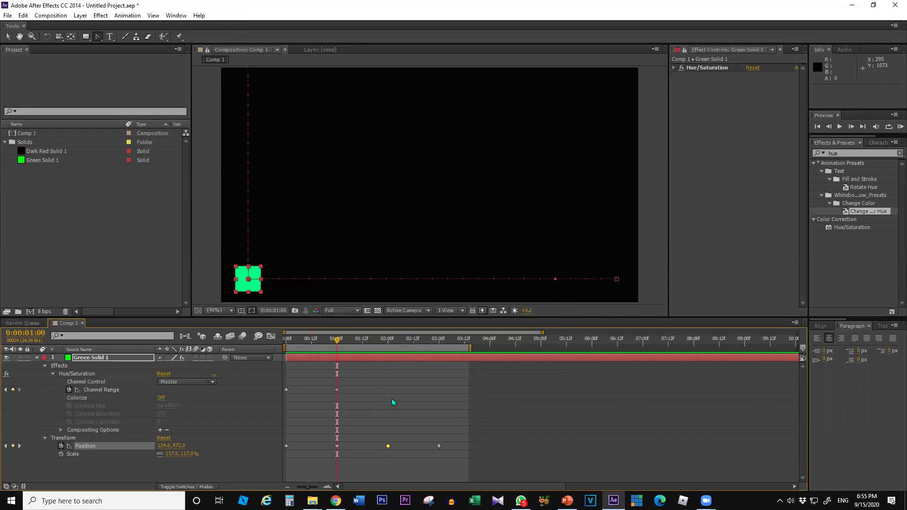
click(19, 446)
click(14, 390)
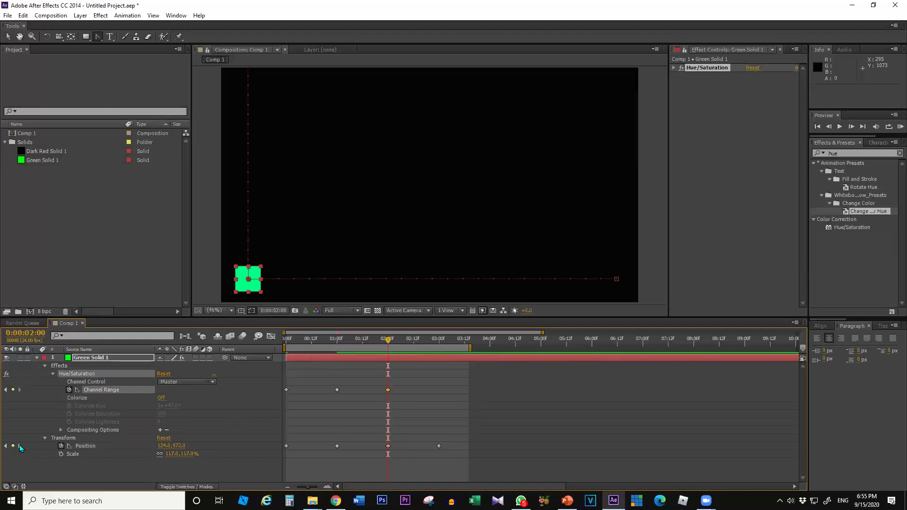
Add a Channel Range keyframe at 0:00:03:00 with Master Hue at 0x-142.0°, and play a preview of the animation.
click(19, 446)
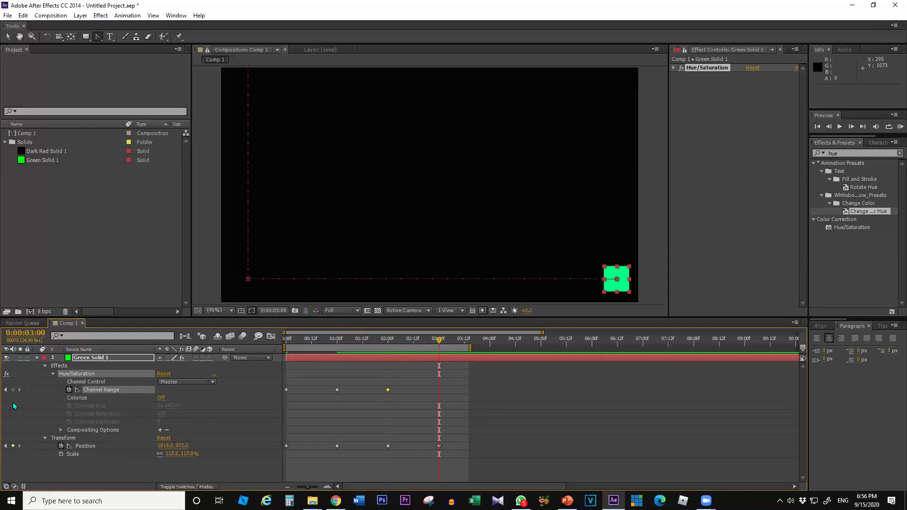
click(12, 392)
click(673, 67)
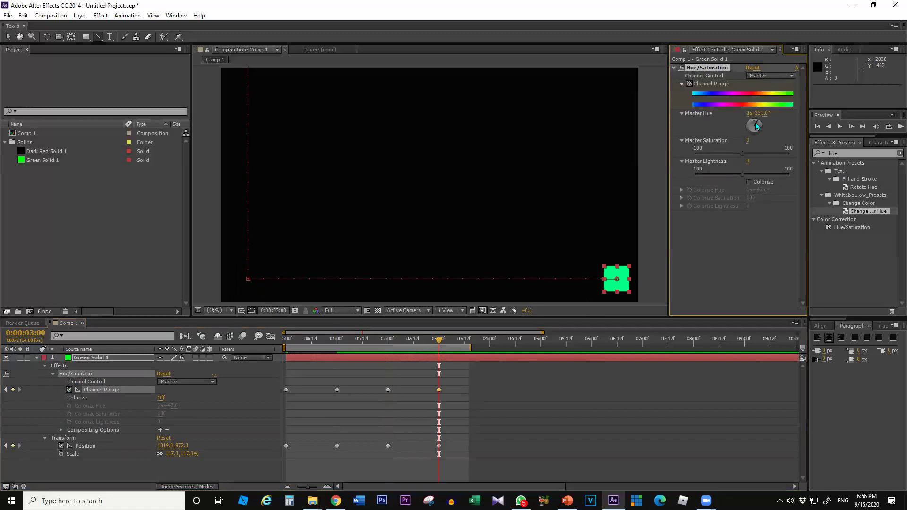
mouse_move(756, 121)
mouse_down()
mouse_move(758, 150)
mouse_move(749, 132)
mouse_up()
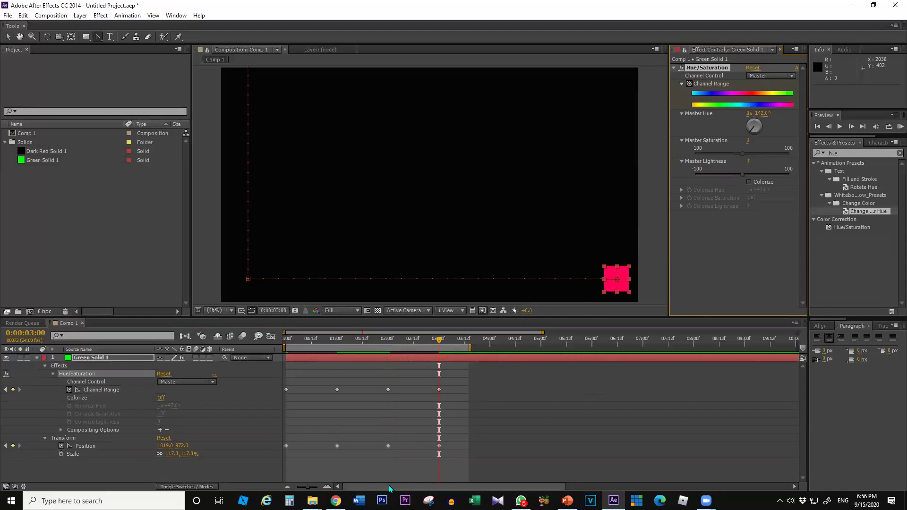
key(space)
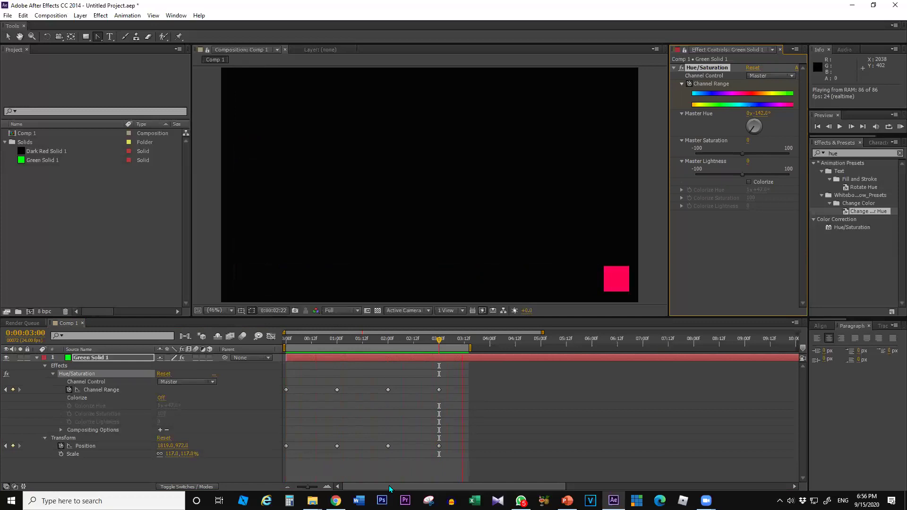
key(space)
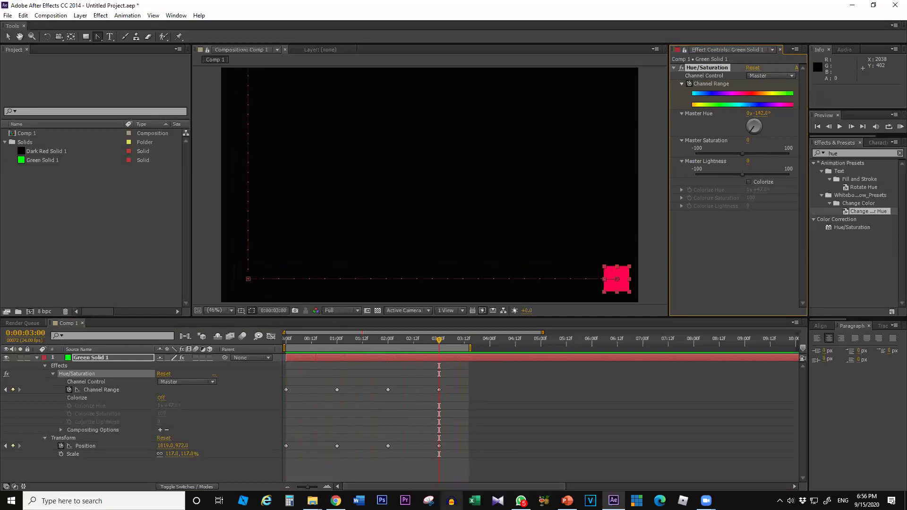
Extend the work area to end at 0:00:08:11 and move the current time to 0:00:04:00.
click(84, 446)
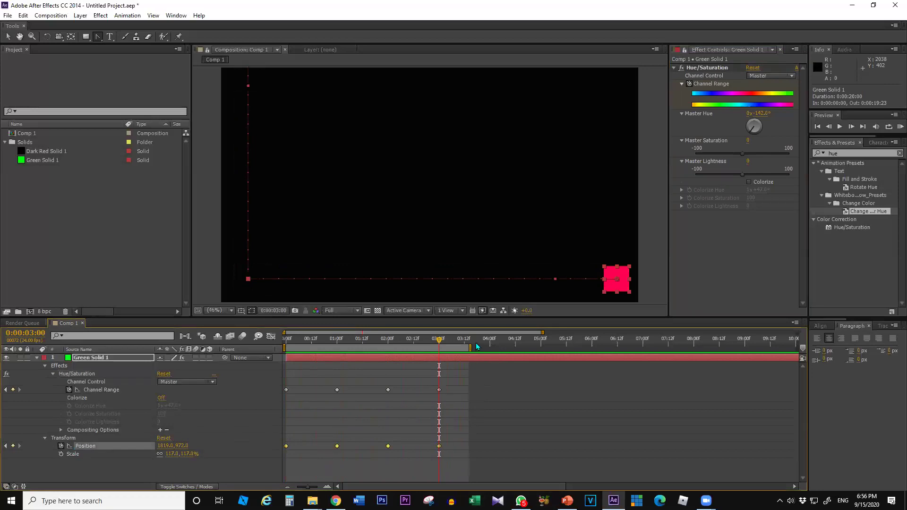
drag(470, 348, 719, 354)
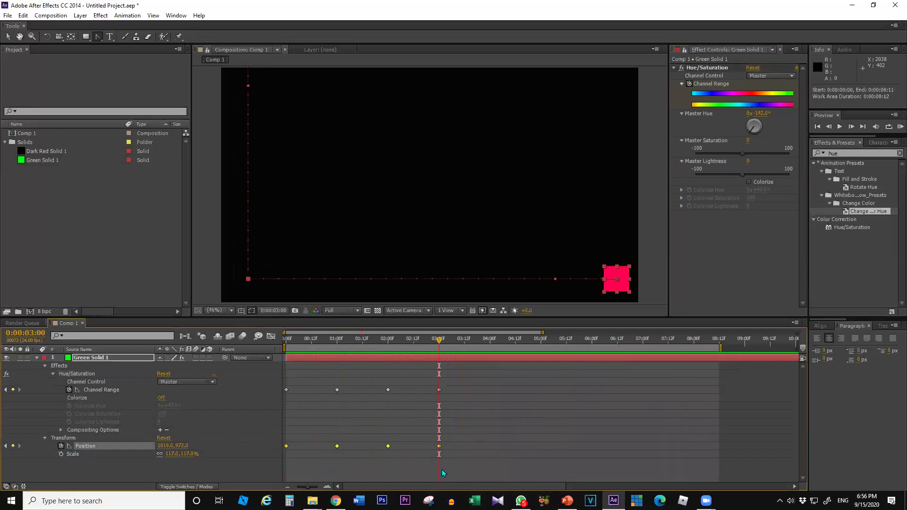
click(490, 341)
Delete all layers from the Comp 1 timeline.
click(171, 474)
key(ctrl+a)
key(Delete)
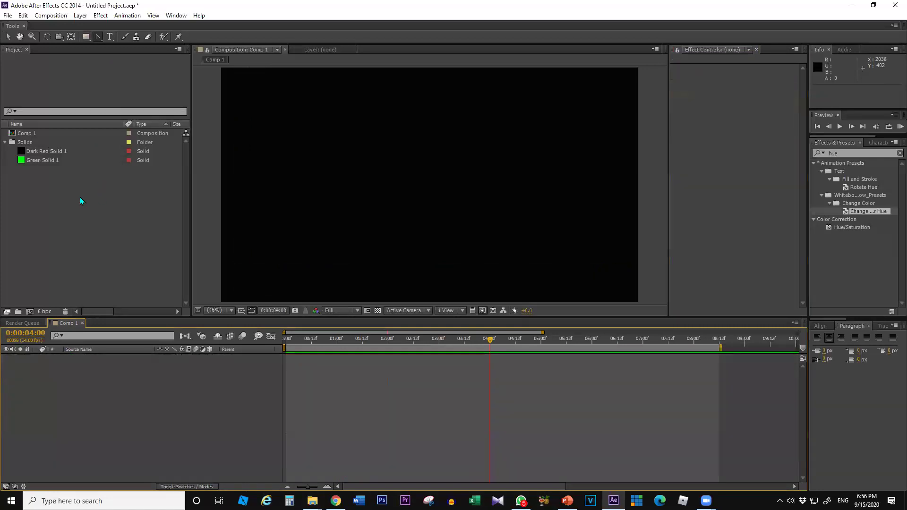
Move Green Solid 1 out of the Solids folder and create a new 100 by 100 px green solid layer.
click(50, 159)
drag(49, 159, 55, 217)
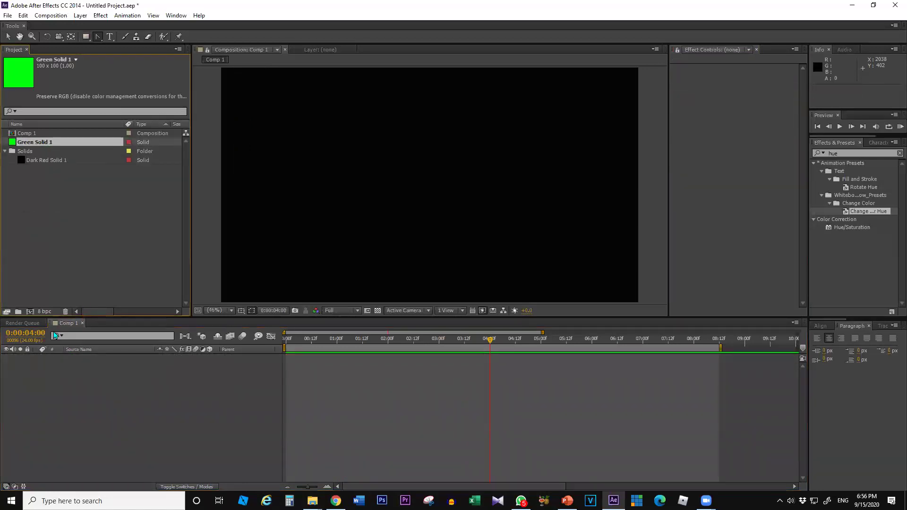
right_click(65, 359)
mouse_move(118, 289)
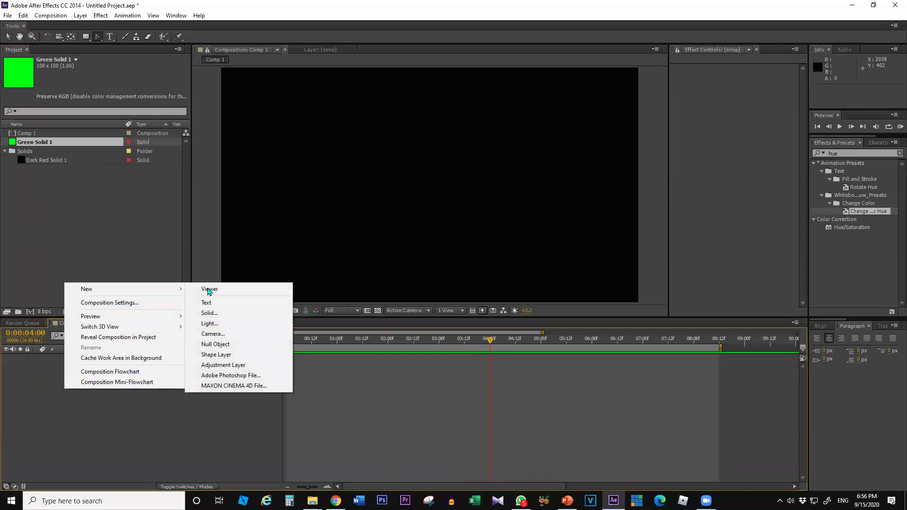
click(218, 316)
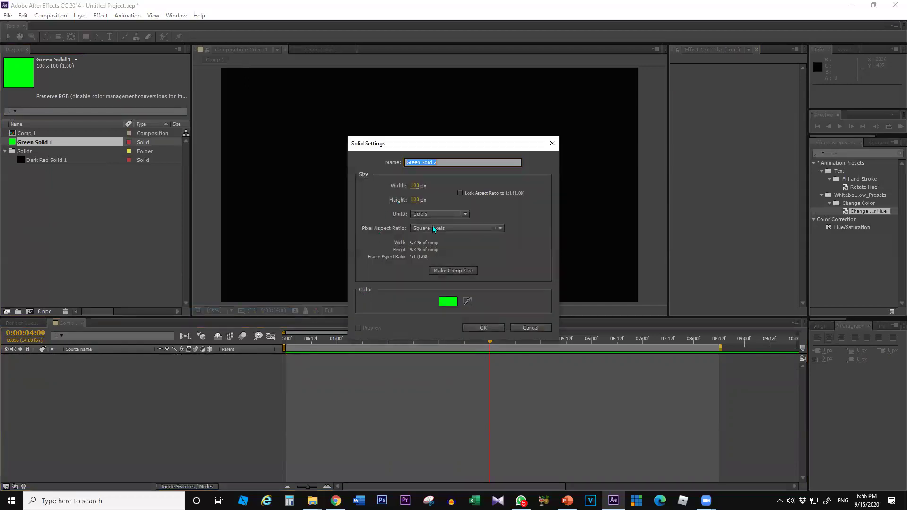
click(478, 326)
click(126, 415)
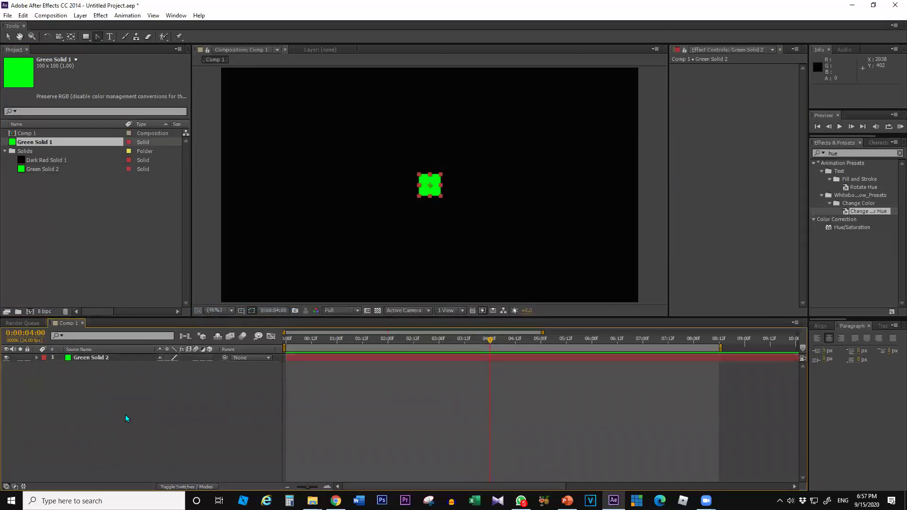
Show the new solid's Position and move it just above the composition's upper-left corner, to about 96, -76.
key(p)
scroll(412, 203, down, 4)
scroll(387, 211, up, 4)
scroll(414, 201, down, 2)
drag(428, 191, 343, 127)
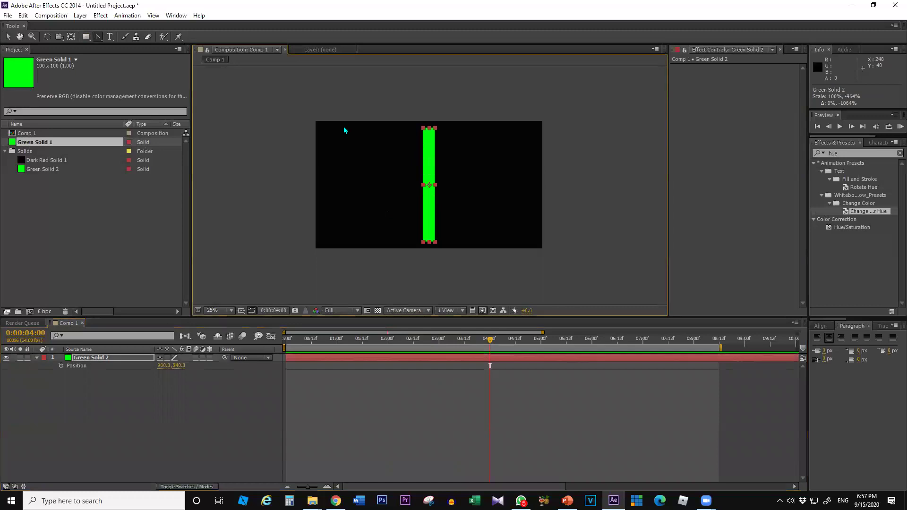
key(ctrl+z)
drag(424, 180, 322, 108)
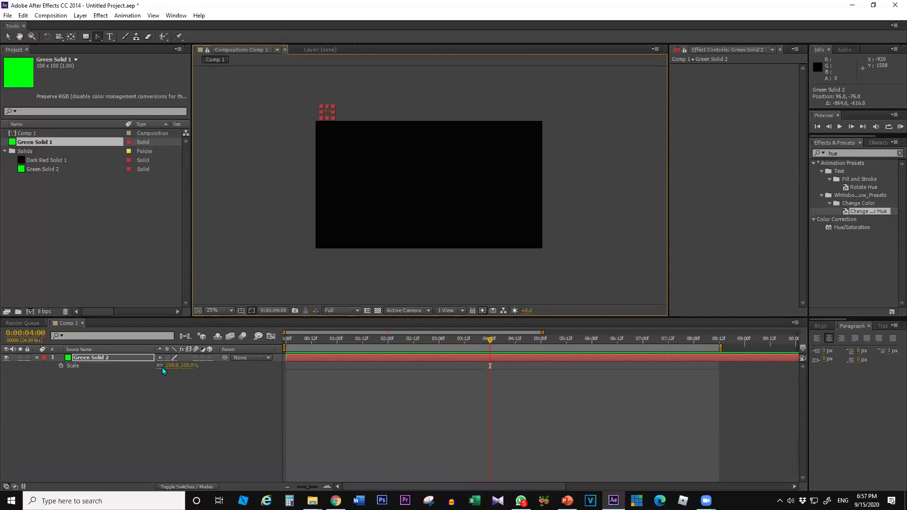
Show the new solid's Scale and enlarge it uniformly to about 112%.
key(s)
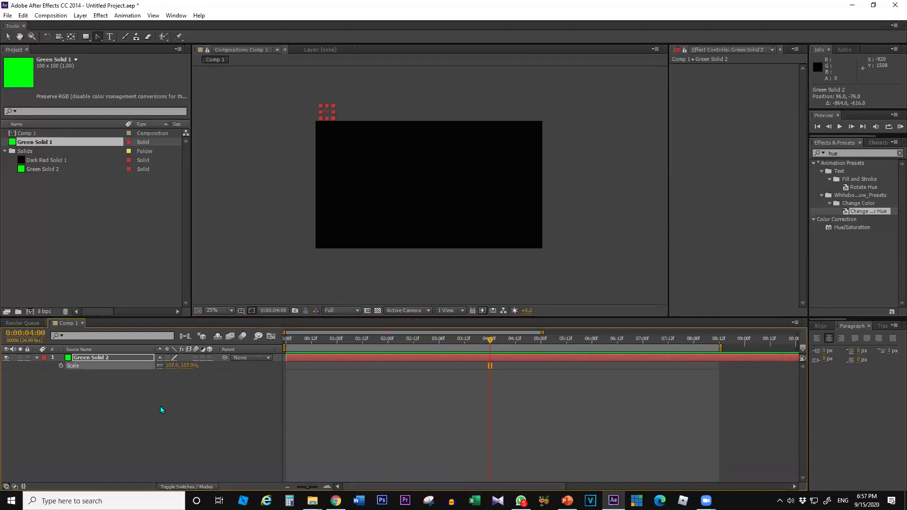
drag(172, 366, 173, 366)
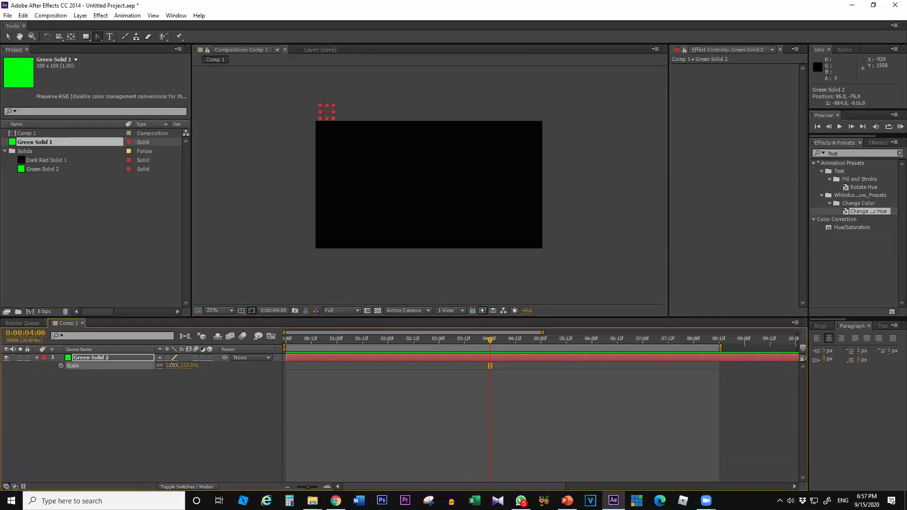
Show the Position property of Green Solid 2 and set its first Position keyframe at 0 seconds.
click(174, 400)
click(328, 117)
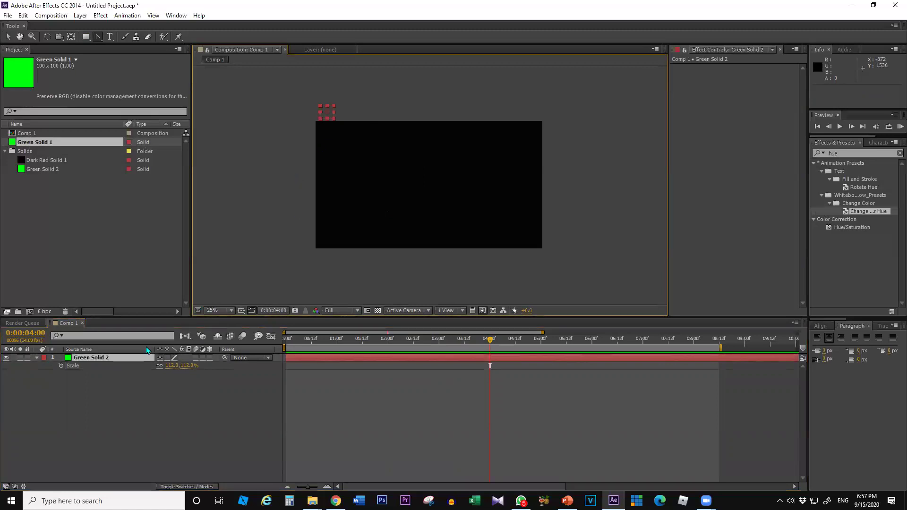
key(p)
click(817, 127)
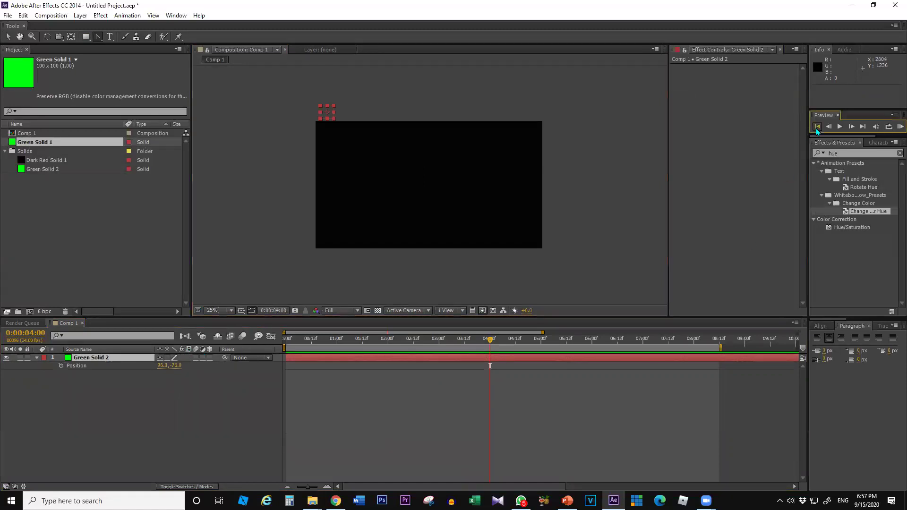
click(60, 366)
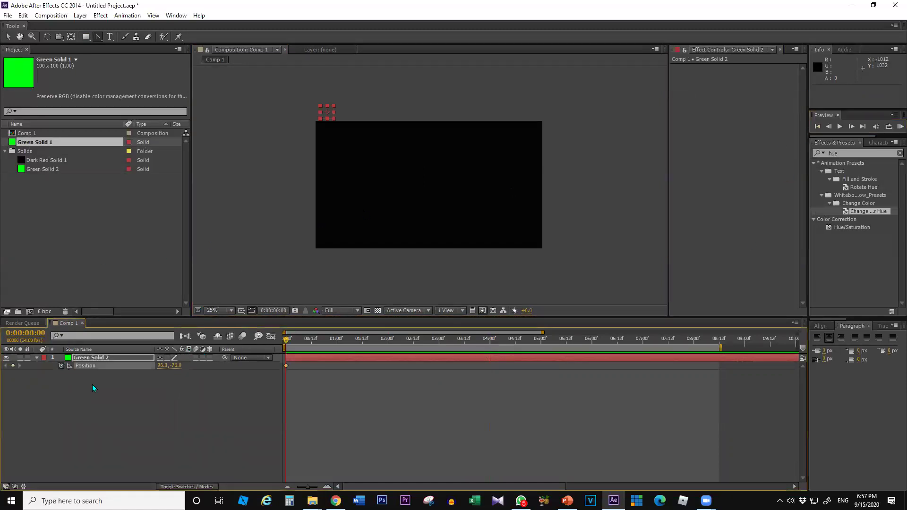
Keyframe the green square at the frame's lower-left corner (about 96, 980) at 1 second and lower-right corner (about 1832, 980) at 2 seconds.
click(337, 345)
drag(329, 118, 336, 243)
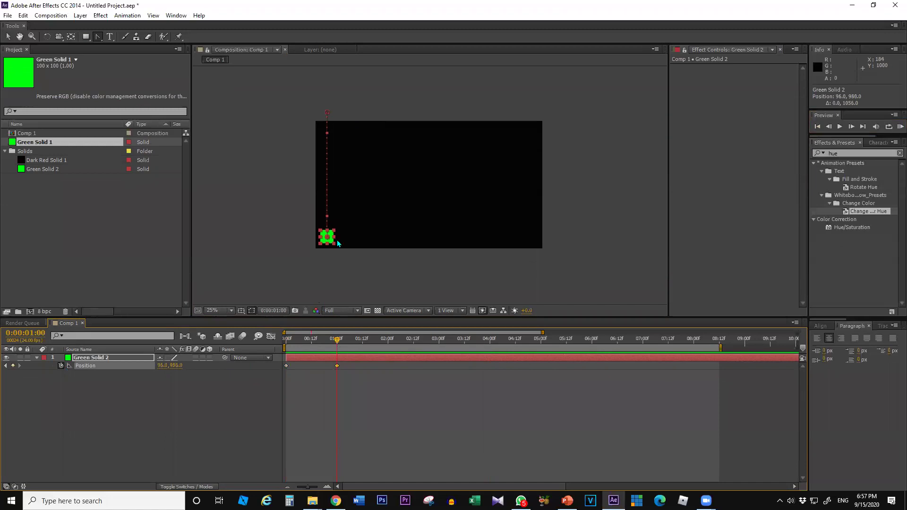
click(387, 341)
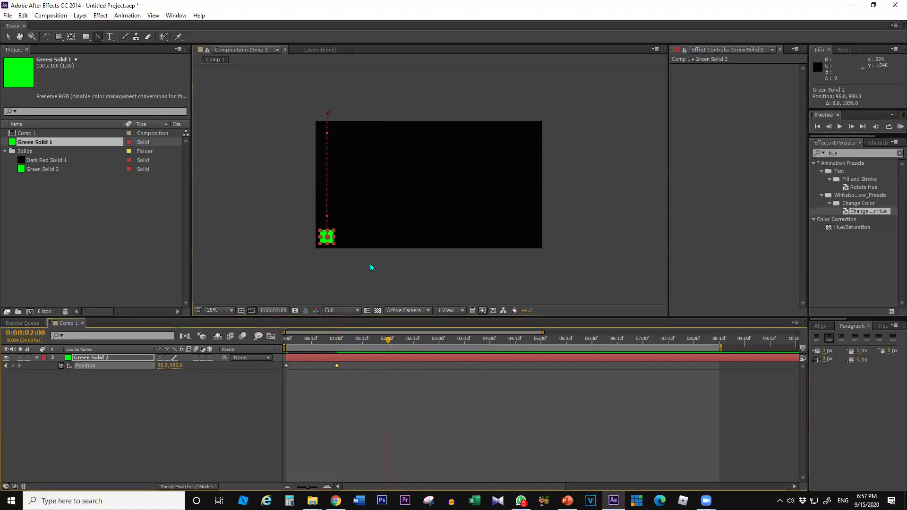
drag(349, 242, 554, 242)
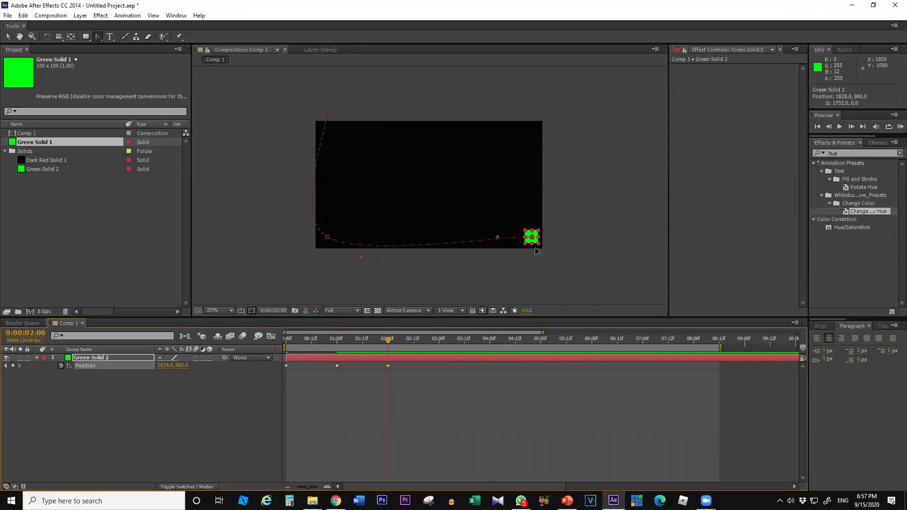
Move the green square straight up to the frame's upper-right corner, about 1832, 84, at 3 seconds.
click(439, 341)
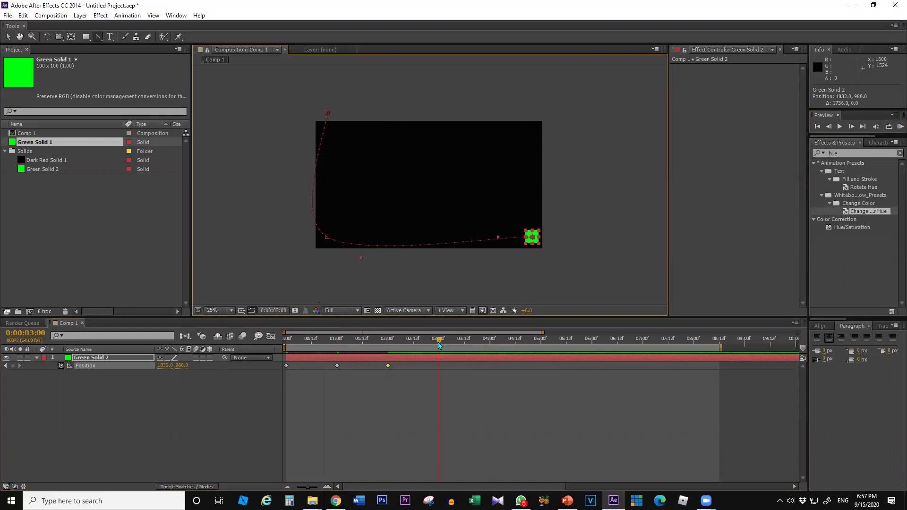
click(534, 181)
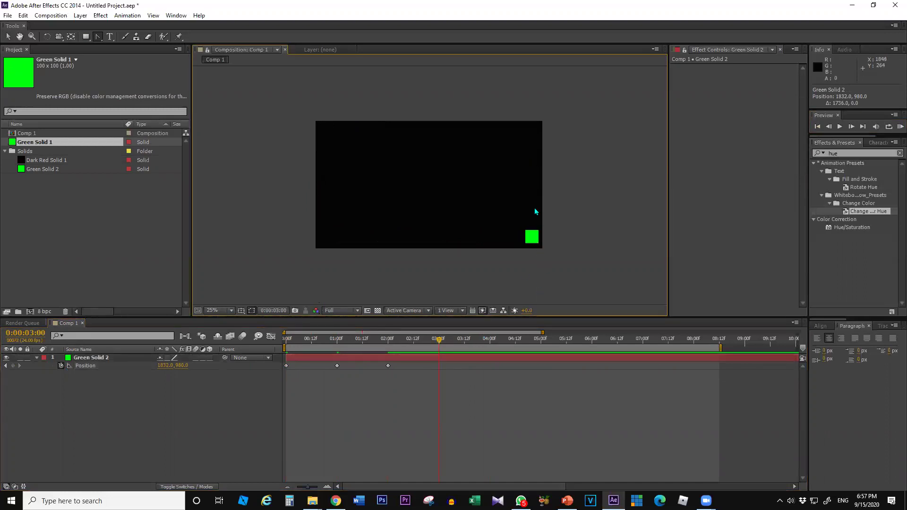
click(534, 239)
drag(538, 243, 540, 158)
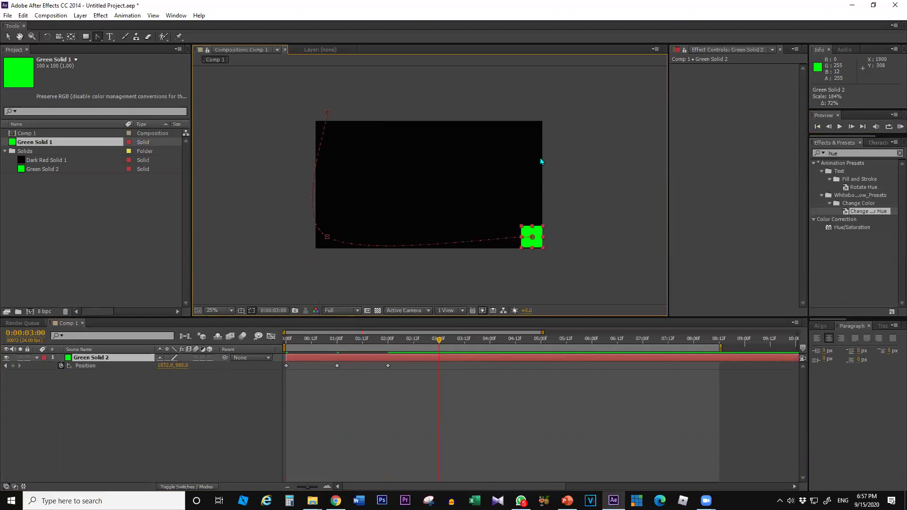
key(ctrl+z)
key(period)
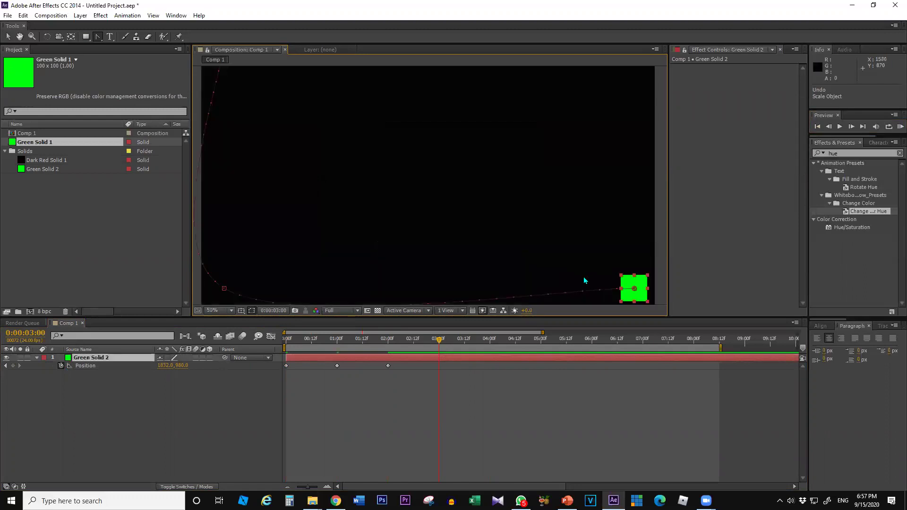
key(comma)
drag(533, 236, 531, 131)
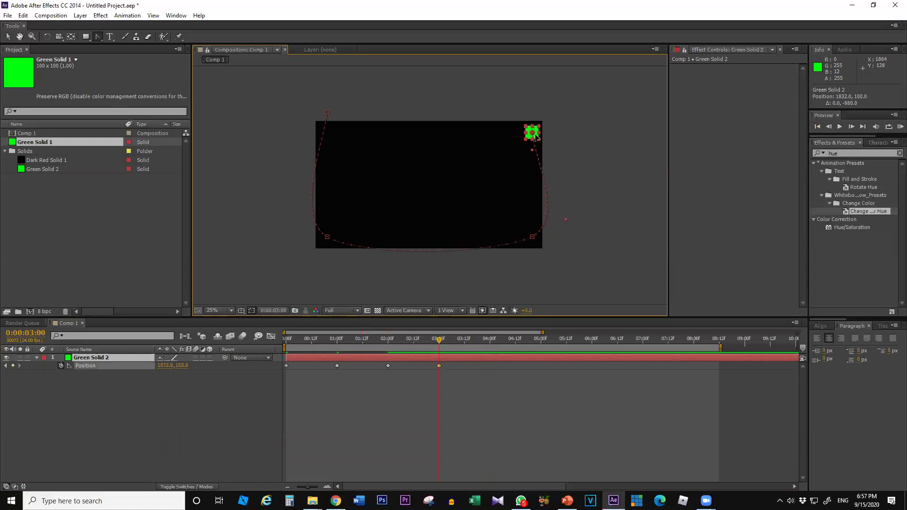
Move the green square horizontally out past the frame's left edge, to about -100, 84, at 4 seconds.
click(490, 341)
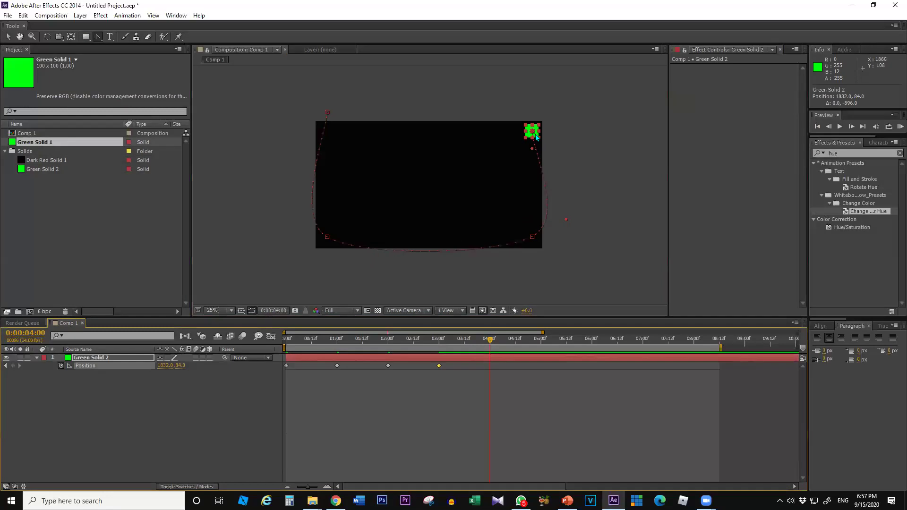
drag(525, 135, 494, 142)
key(ctrl+z)
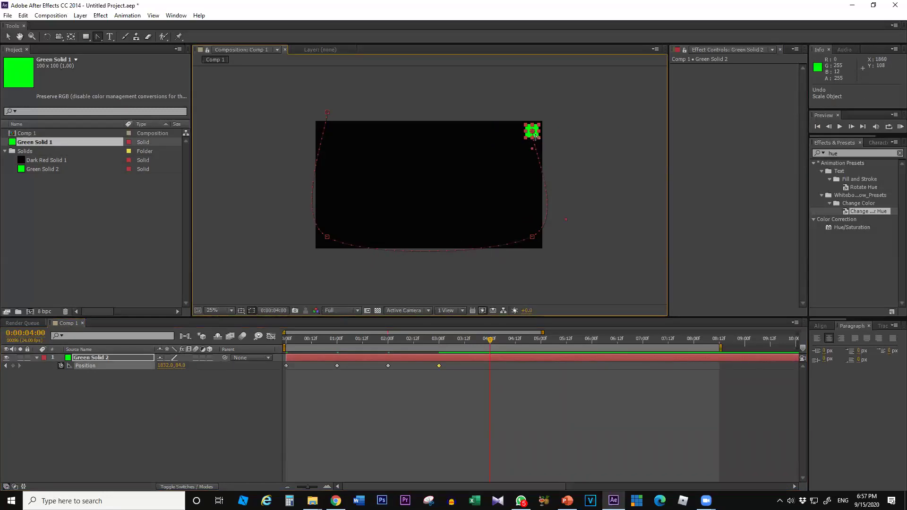
key(v)
drag(535, 135, 300, 146)
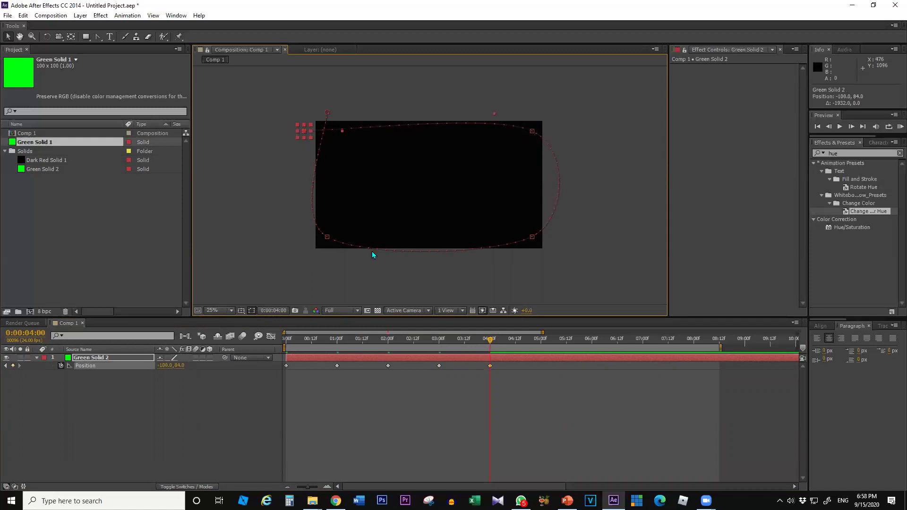
Straighten the motion path by converting its three corner points with the Convert Vertex tool, and preview the animation.
click(98, 37)
drag(98, 38, 145, 69)
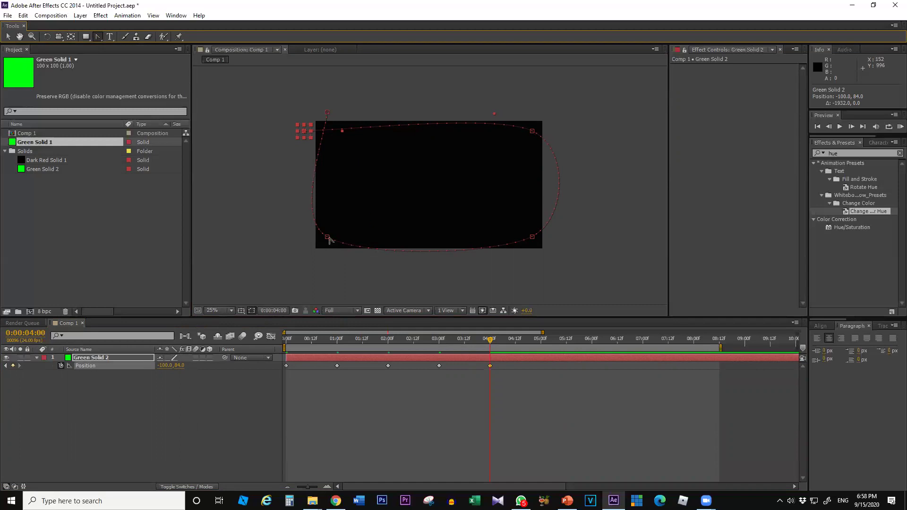
click(328, 238)
click(533, 237)
click(533, 131)
click(8, 37)
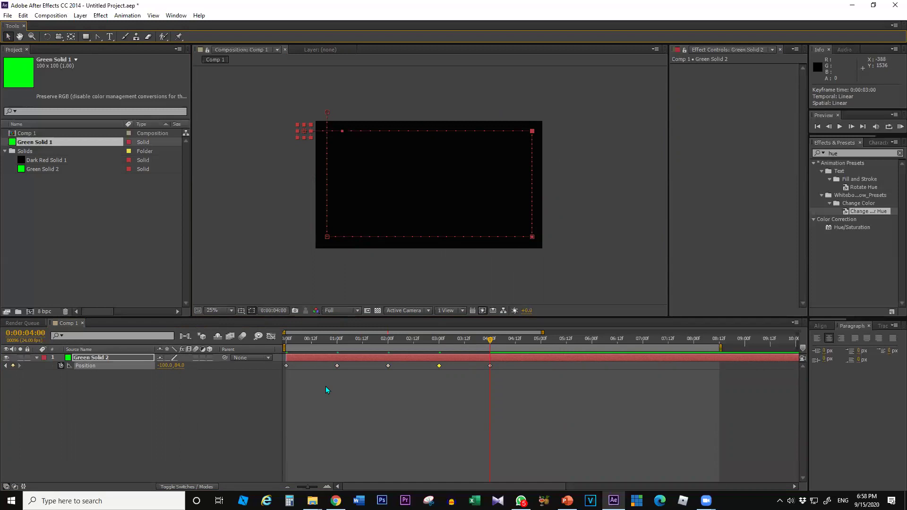
key(KP_0)
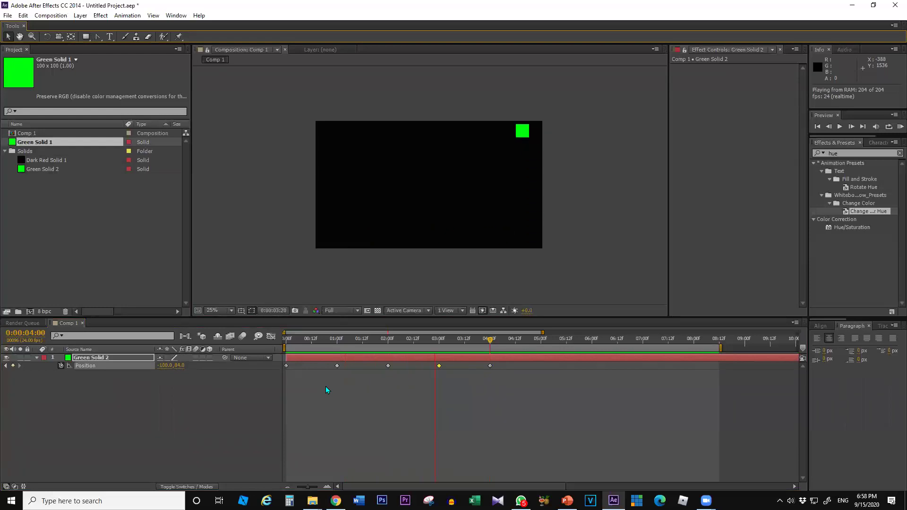
key(space)
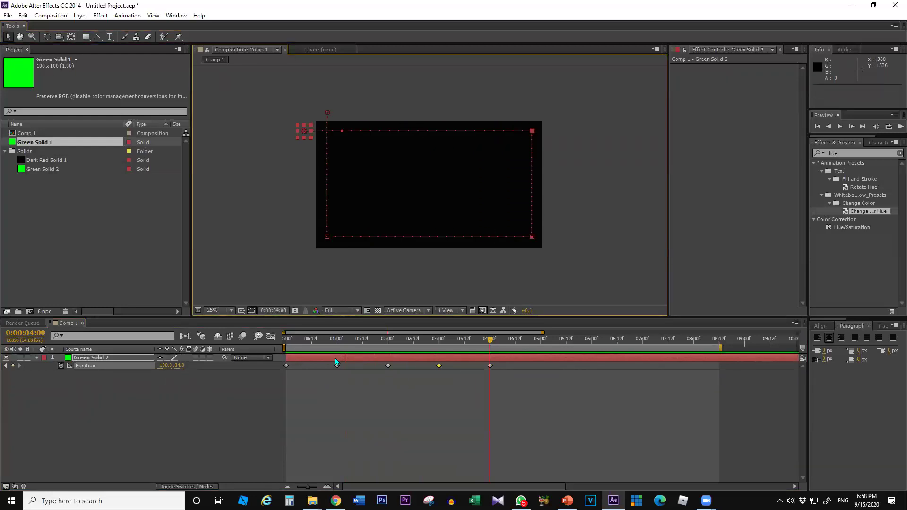
Shift the Position keyframes at 2, 3 and 4 seconds together to later times, leaving a gap after the 1-second keyframe.
mouse_move(326, 341)
mouse_down()
mouse_move(488, 338)
mouse_move(337, 341)
mouse_up()
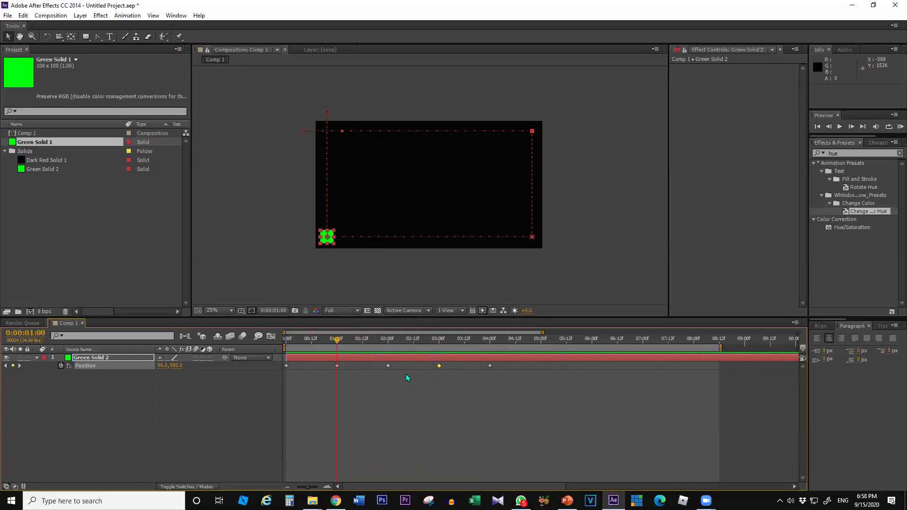
click(121, 382)
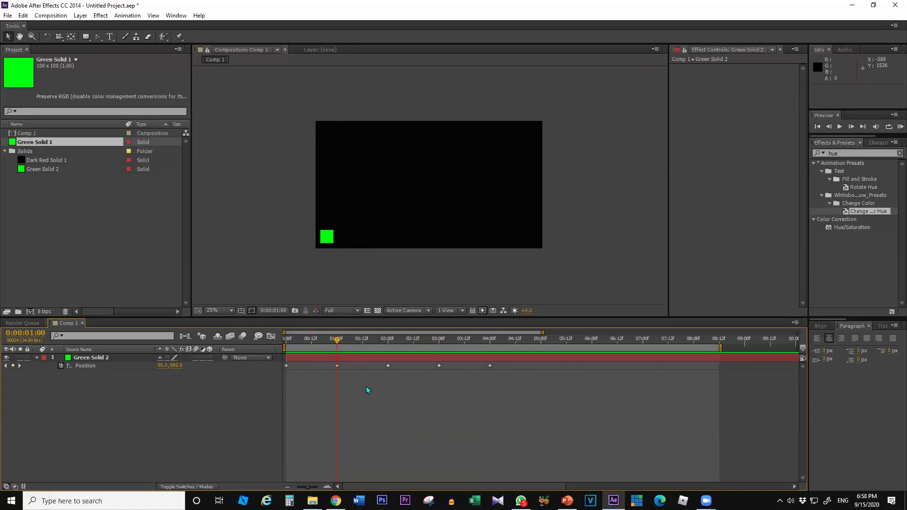
drag(502, 385, 387, 366)
click(387, 365)
drag(461, 371, 472, 370)
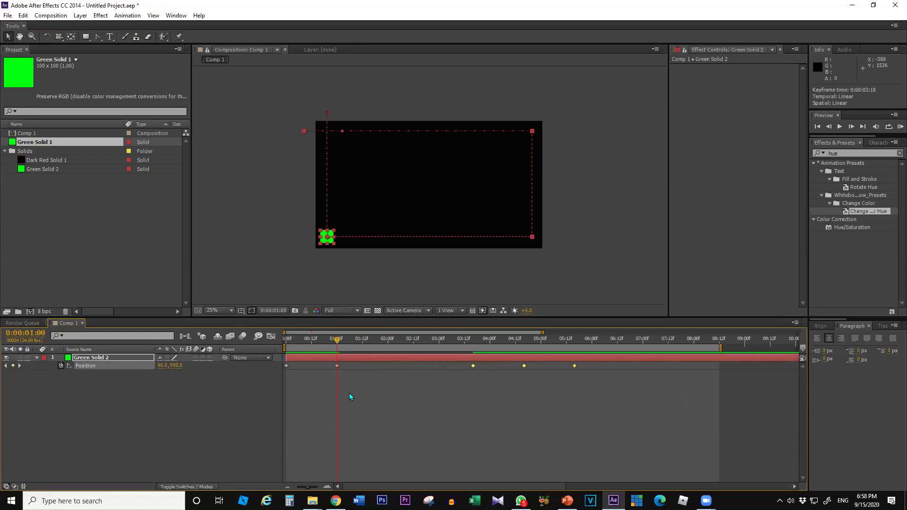
Copy the 1-second Position keyframe and paste it at 2 seconds so the square pauses in the lower-left corner.
drag(347, 392, 328, 364)
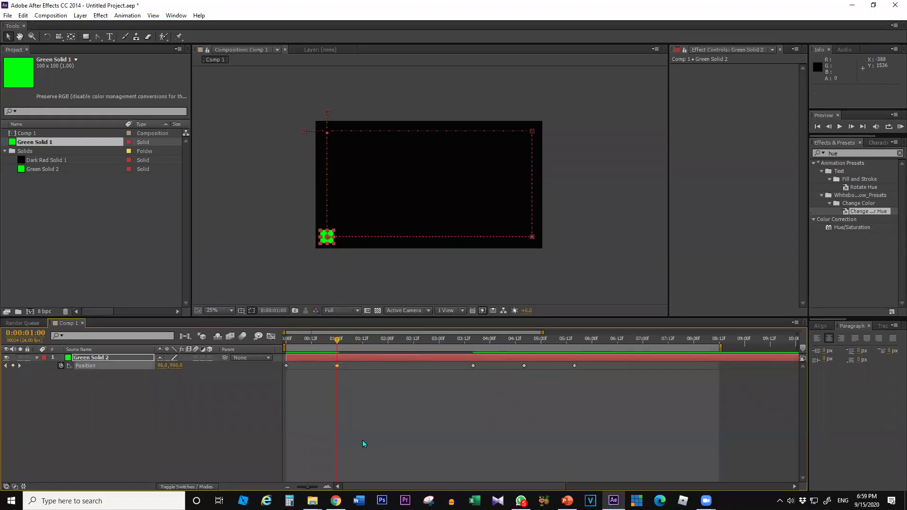
key(ctrl+c)
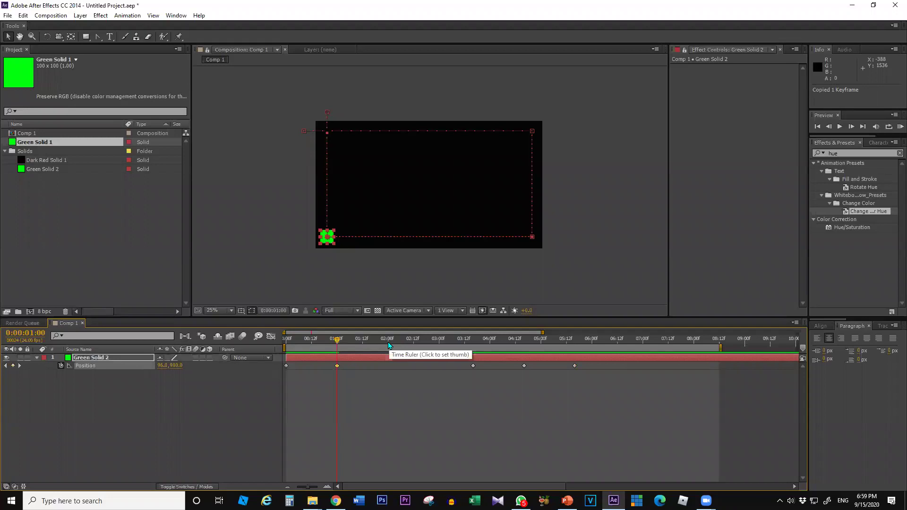
click(388, 345)
key(ctrl+v)
Move the lower-right corner's Position keyframe to 3 seconds and paste a copy of it at 4 seconds.
drag(473, 365, 439, 366)
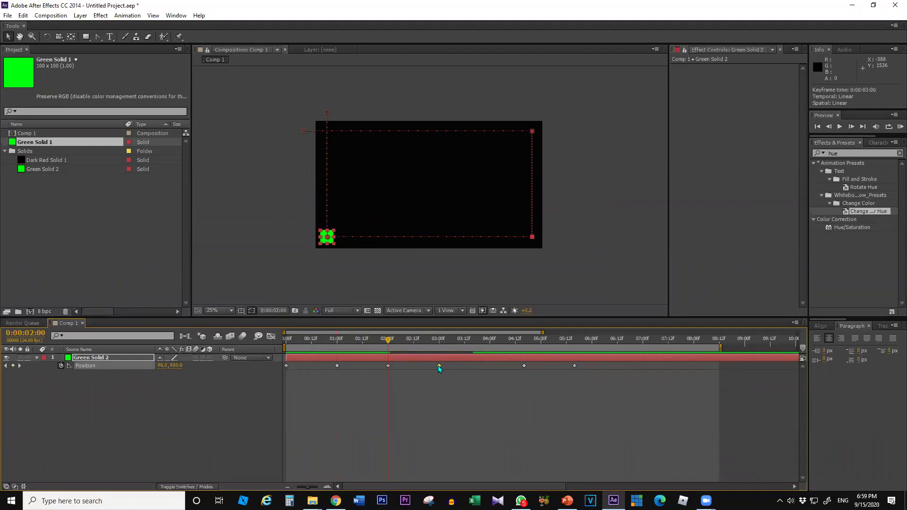
key(ctrl+c)
click(489, 347)
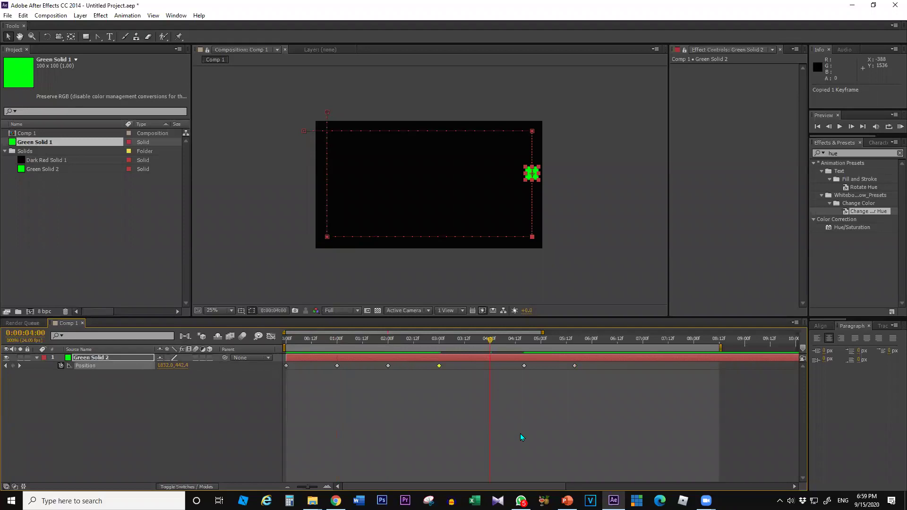
key(ctrl+v)
Move the upper-right corner's Position keyframe to 5 seconds and paste a copy of it at 6 seconds.
drag(597, 384, 540, 365)
click(549, 390)
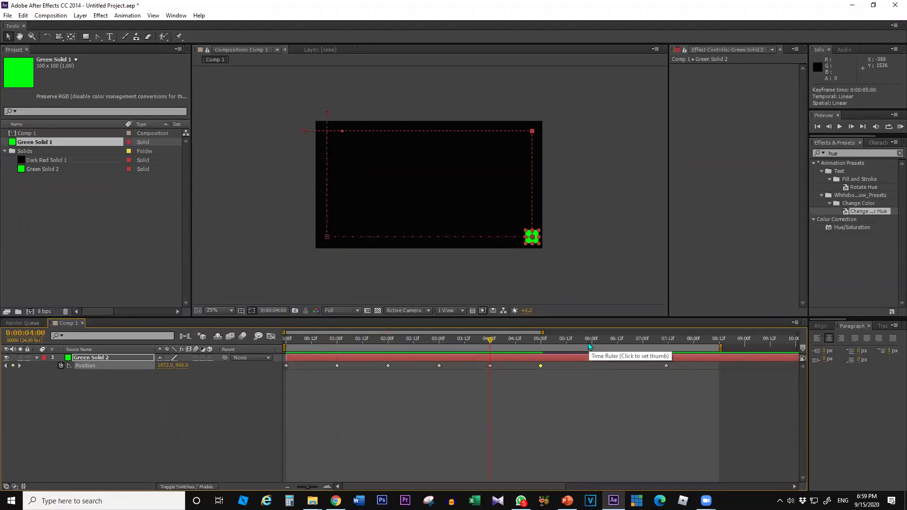
key(ctrl+c)
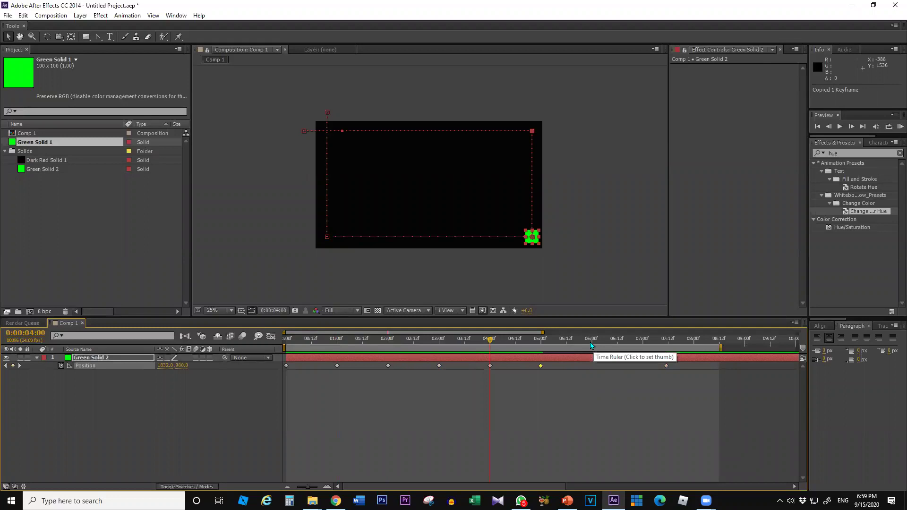
click(591, 341)
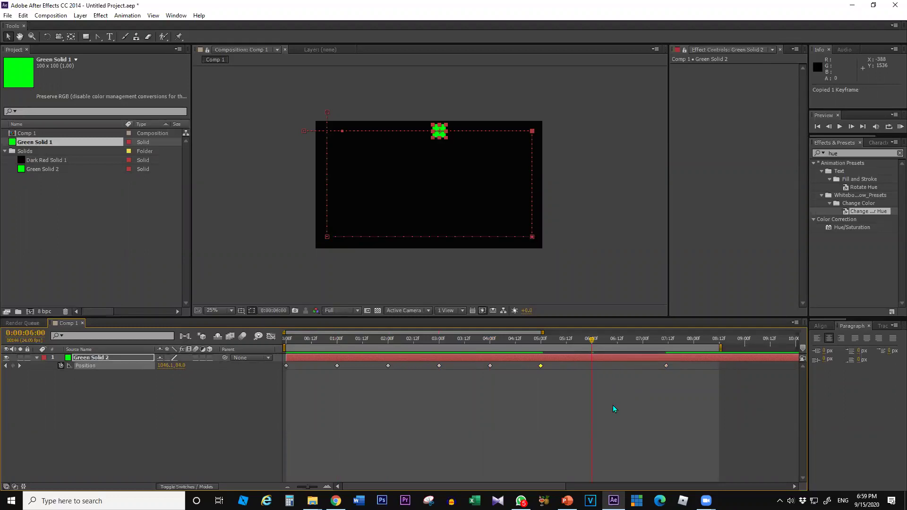
key(ctrl+v)
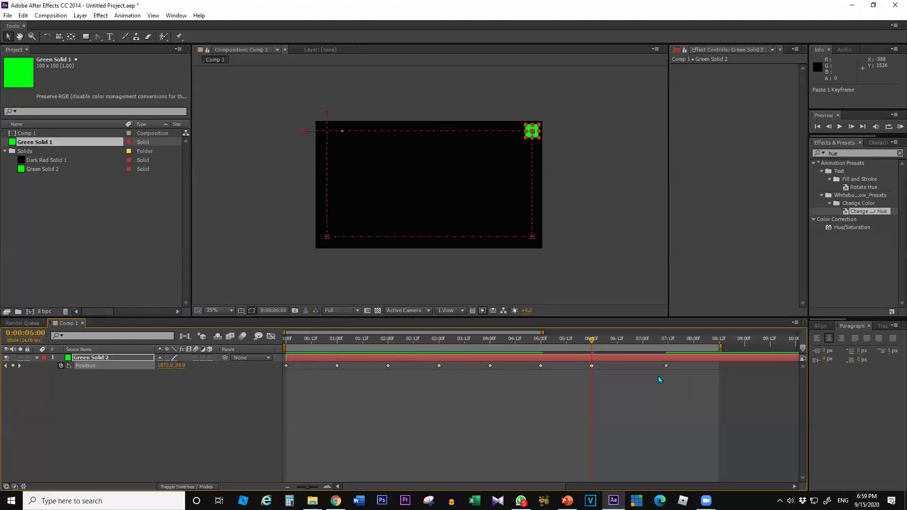
Move the last Position keyframe to 7 seconds and preview the animation with its pauses at the corners.
click(666, 366)
drag(665, 366, 642, 363)
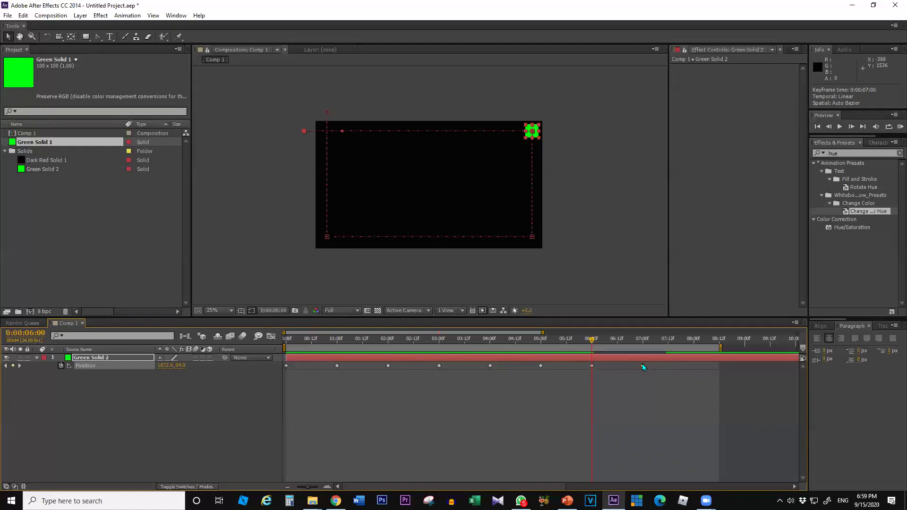
key(space)
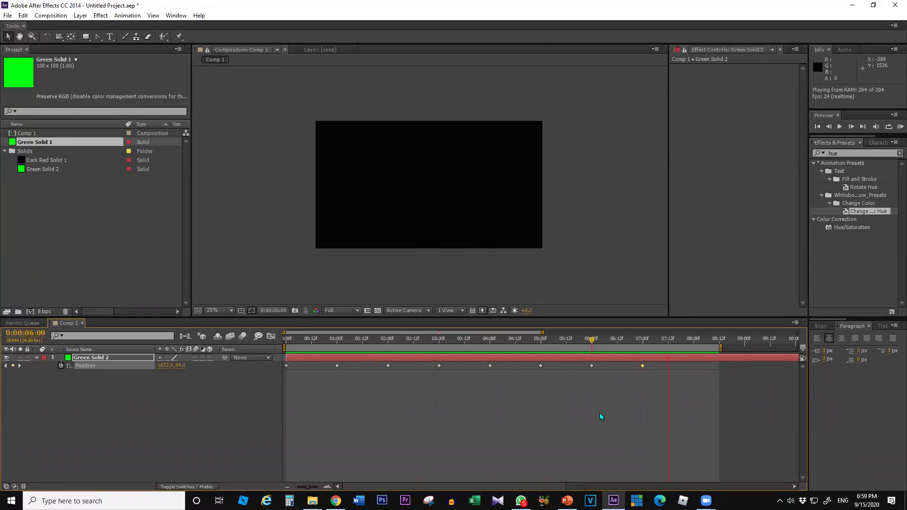
key(space)
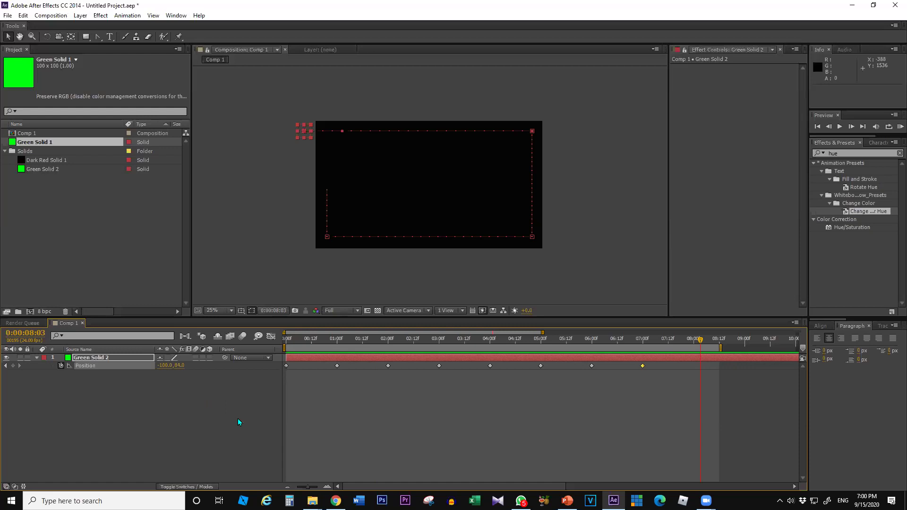
Apply Hue/Saturation to the green square, keyframing its Channel Range at 0 seconds and a Master Hue of -156° at 1 second.
click(104, 416)
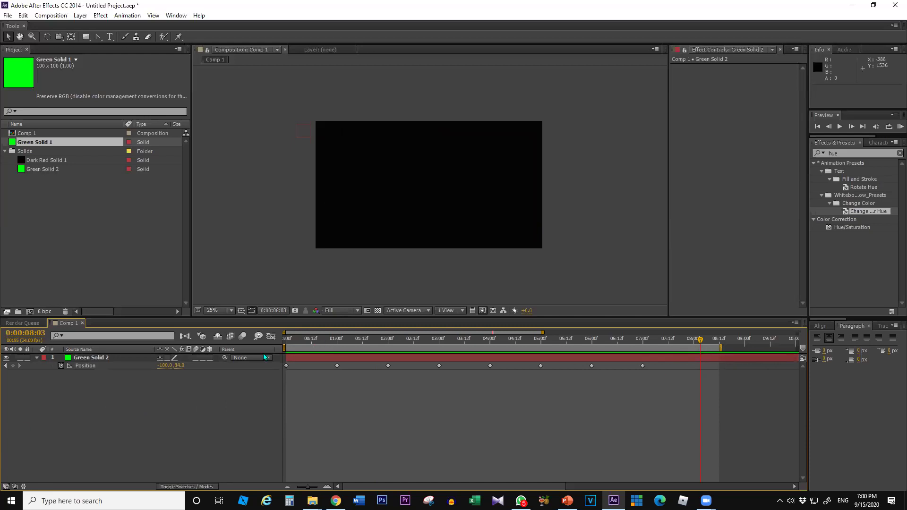
click(303, 133)
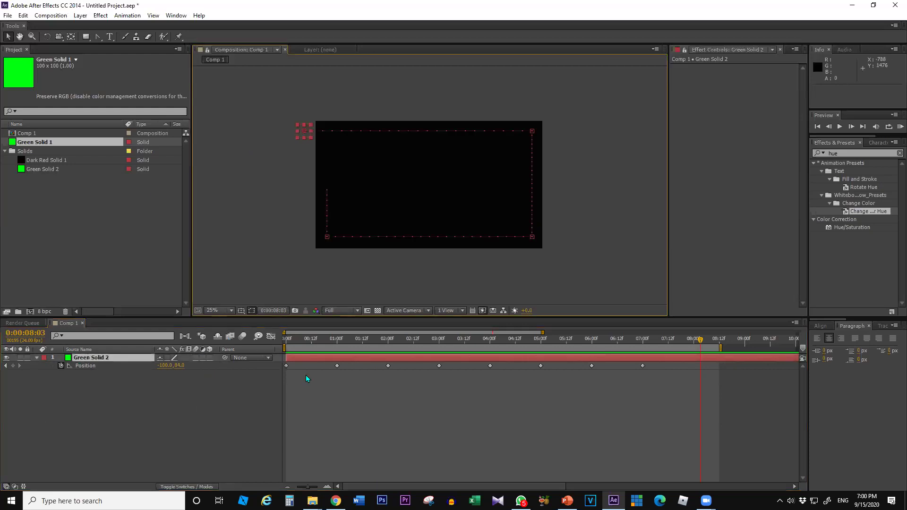
drag(293, 341, 255, 349)
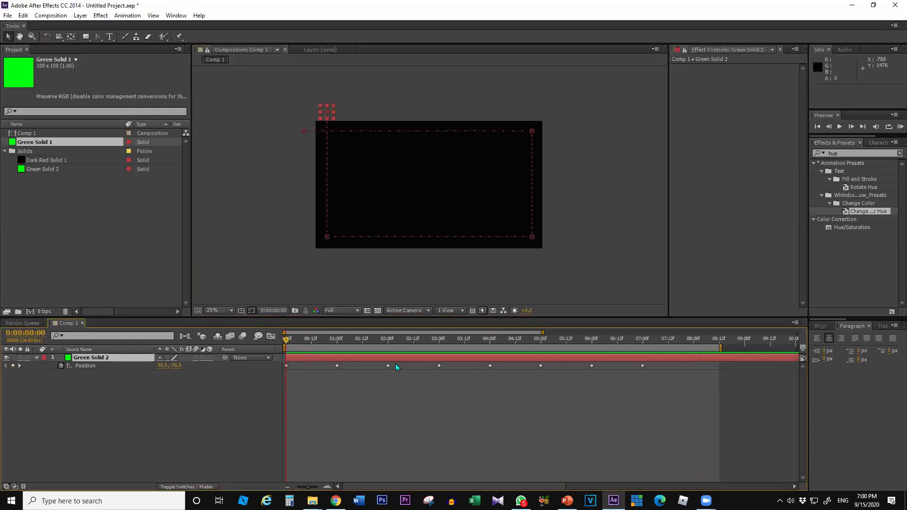
drag(850, 227, 327, 114)
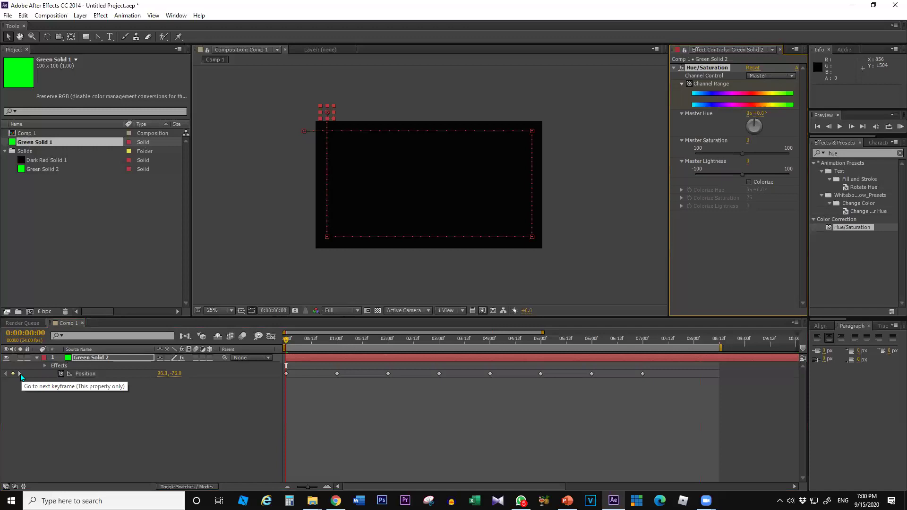
click(20, 373)
click(752, 132)
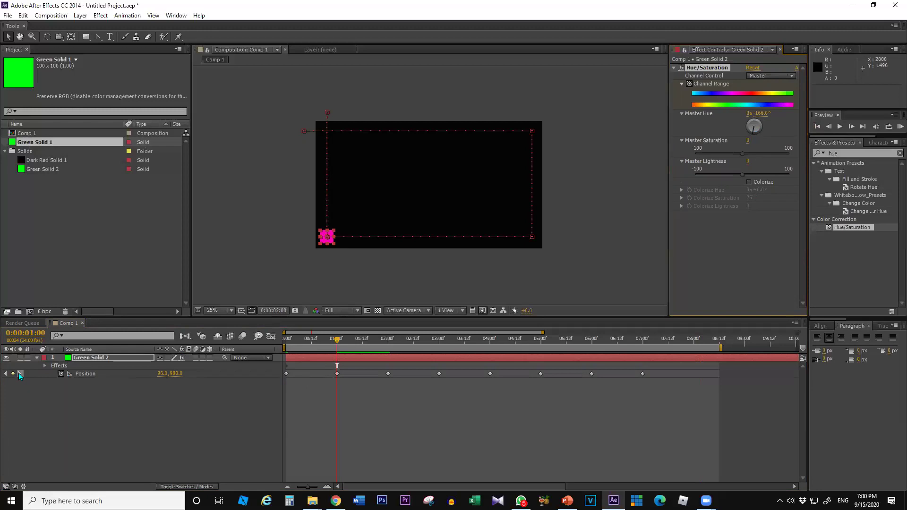
Reveal the square's Channel Range keyframes, add one at 2 seconds and scrub through the color change in the first second.
click(19, 374)
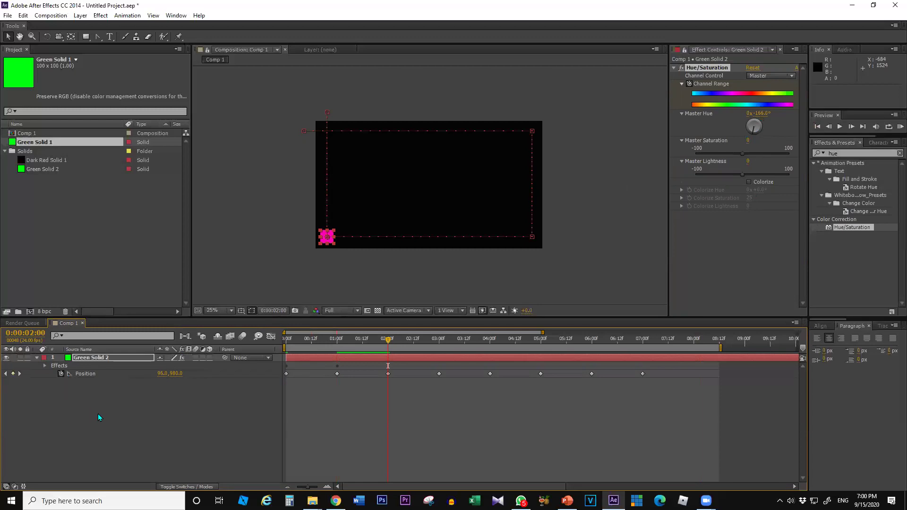
click(90, 364)
click(89, 359)
key(u)
click(100, 374)
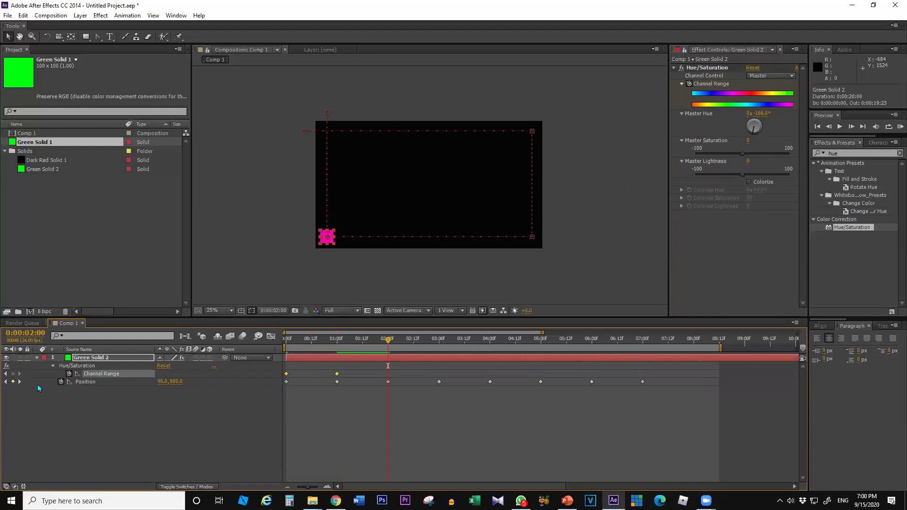
click(13, 374)
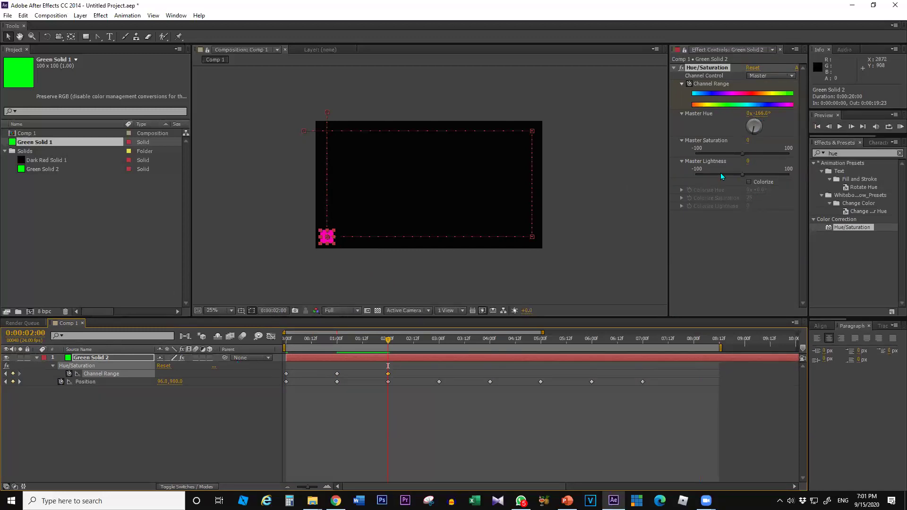
drag(305, 341, 336, 354)
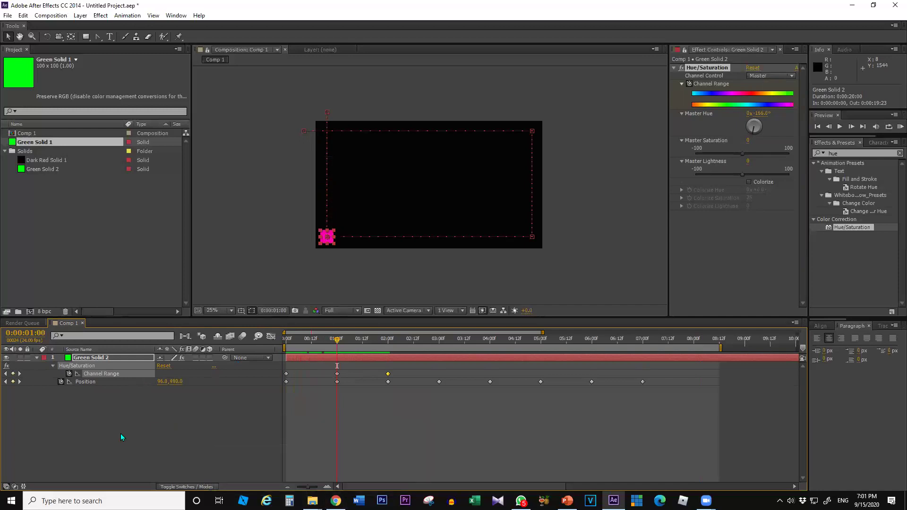
drag(338, 342, 282, 357)
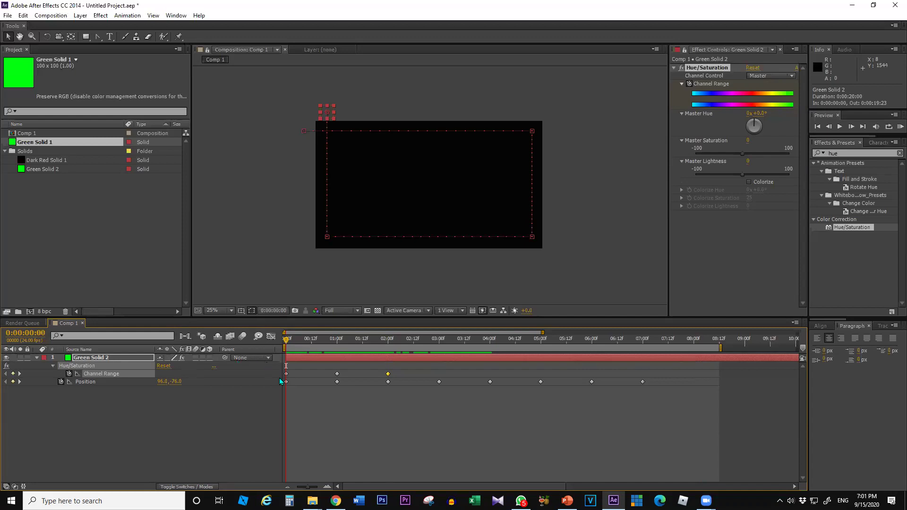
Set the Master Hue at the 1-second Channel Range keyframe to 0x+359° and scrub through the color cycle.
click(336, 374)
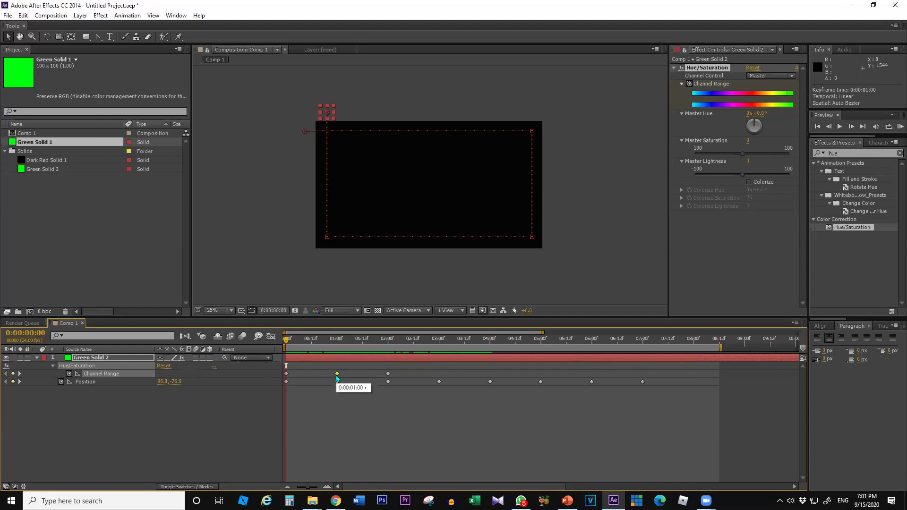
click(337, 343)
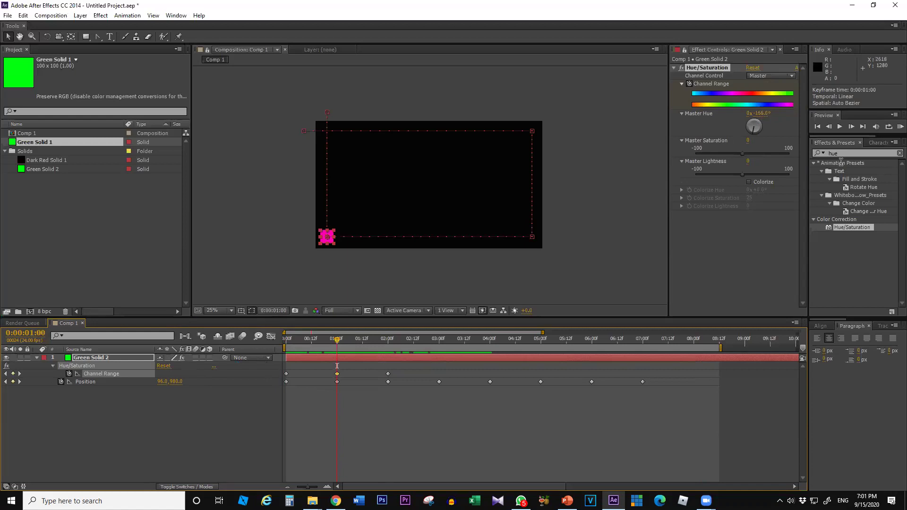
drag(761, 116, 835, 109)
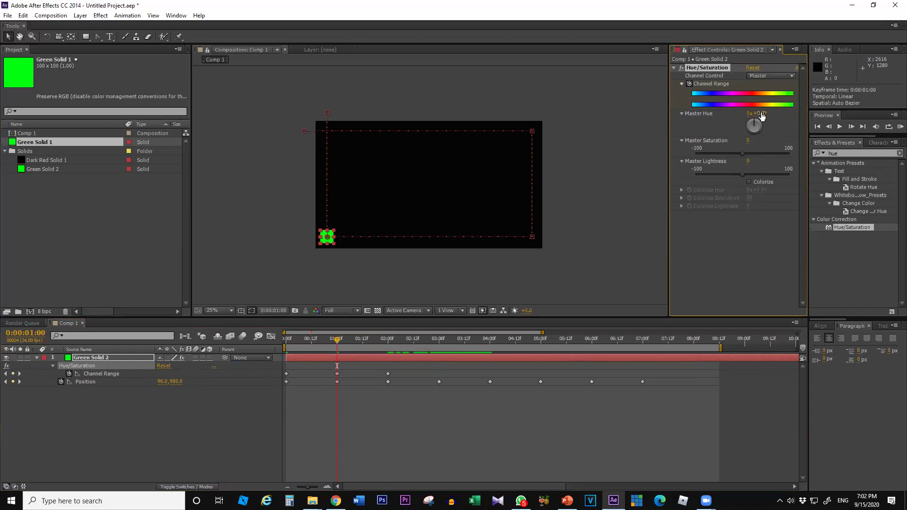
drag(759, 113, 756, 113)
click(758, 113)
key(Return)
drag(303, 339, 337, 339)
click(749, 113)
text(1)
key(Return)
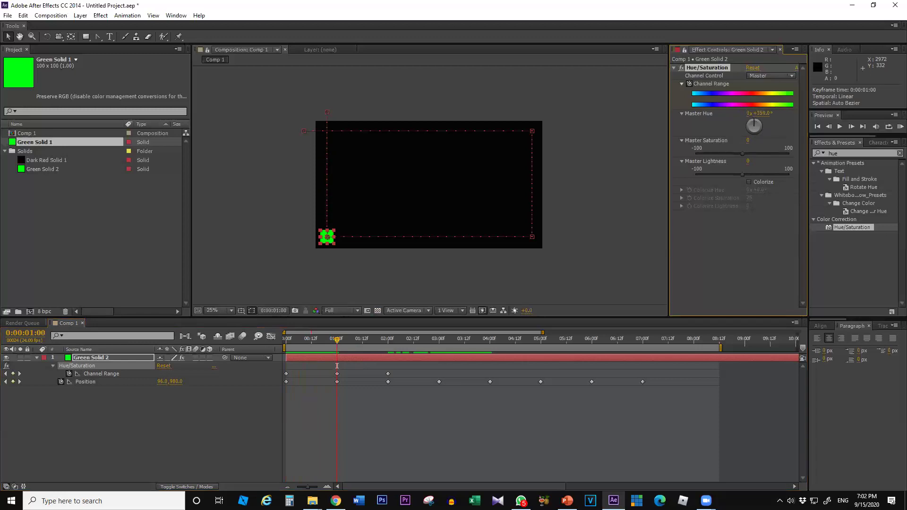
click(307, 341)
drag(307, 342, 335, 349)
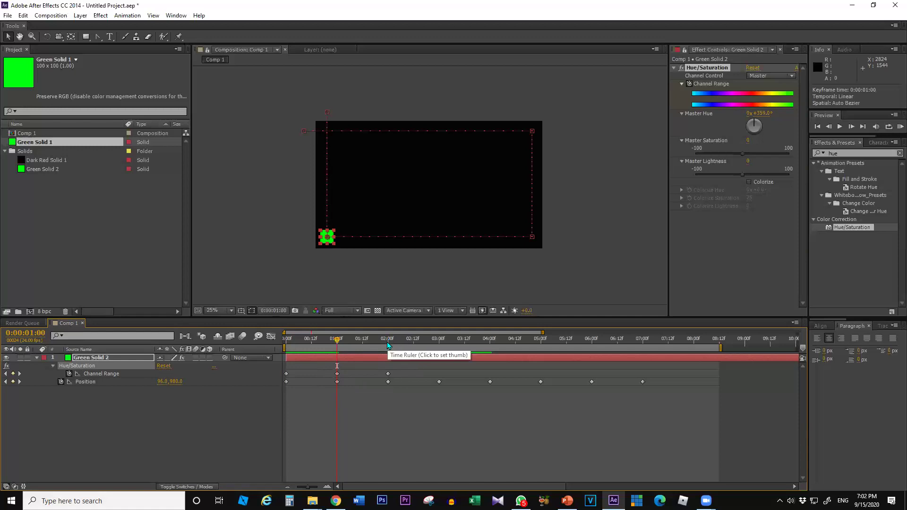
Set the Master Hue to 0x+359° at 2 seconds so the color holds during the first corner pause.
click(388, 343)
click(758, 113)
text(359)
key(Return)
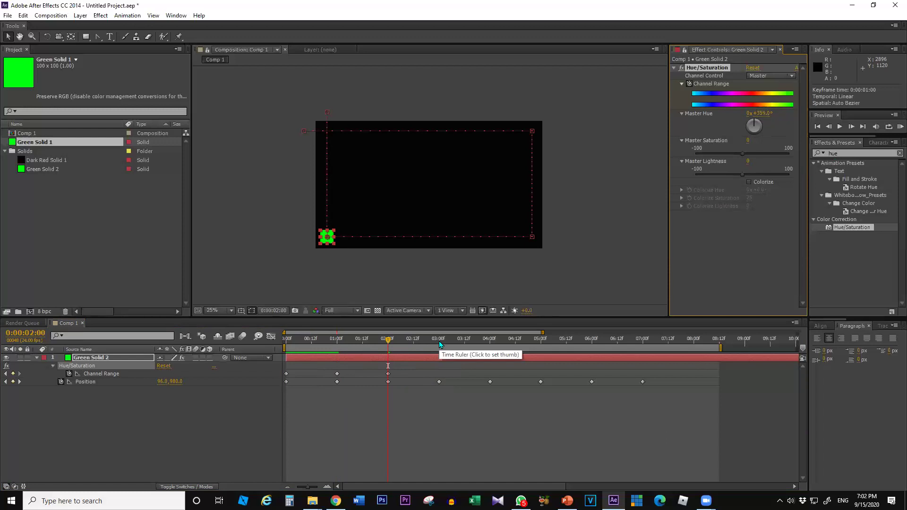
Set the Master Hue to 1x+358° at 3 seconds and scrub through the color change along the lower edge.
click(438, 341)
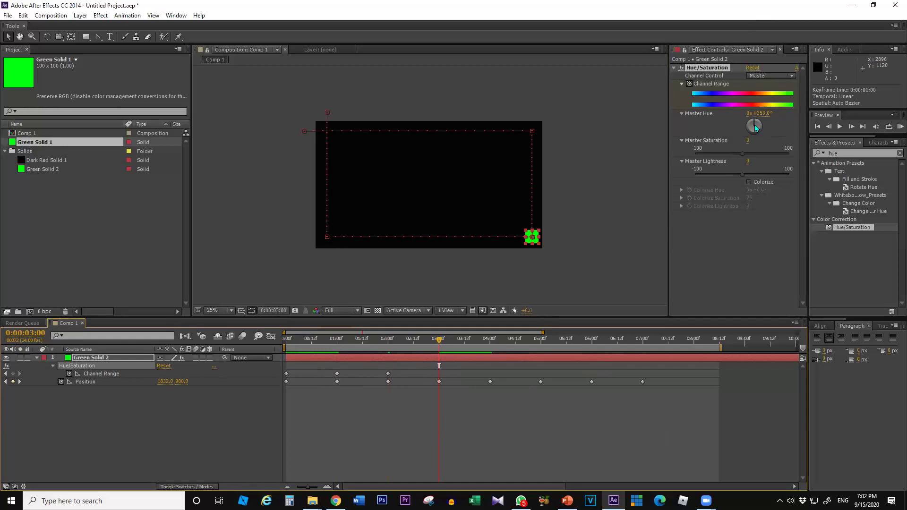
drag(755, 125, 758, 102)
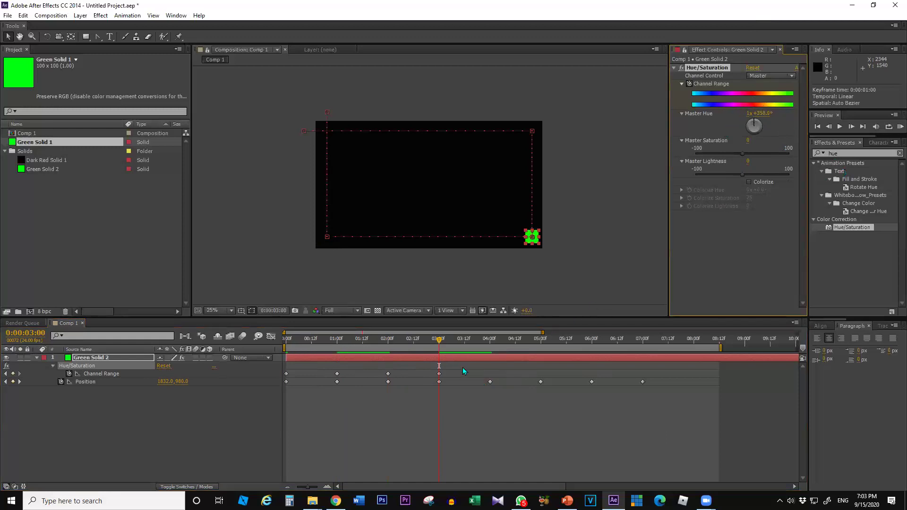
click(364, 340)
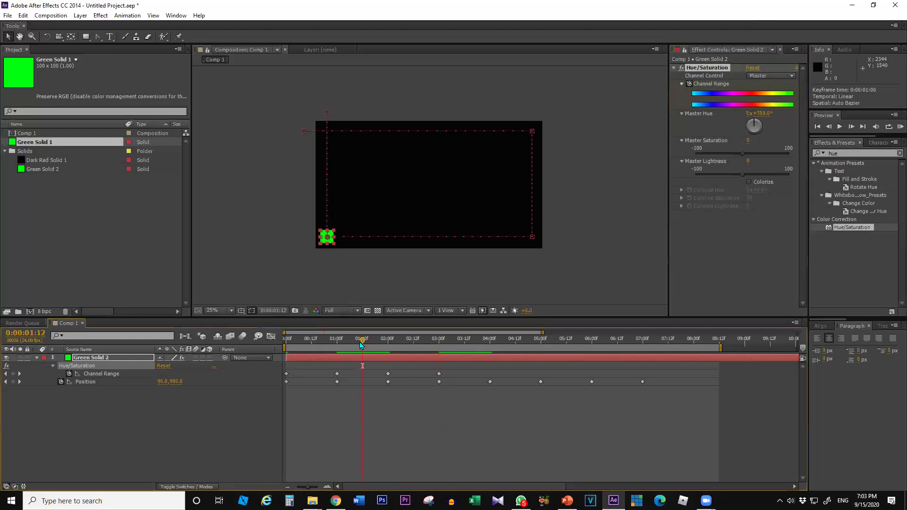
drag(364, 341, 440, 340)
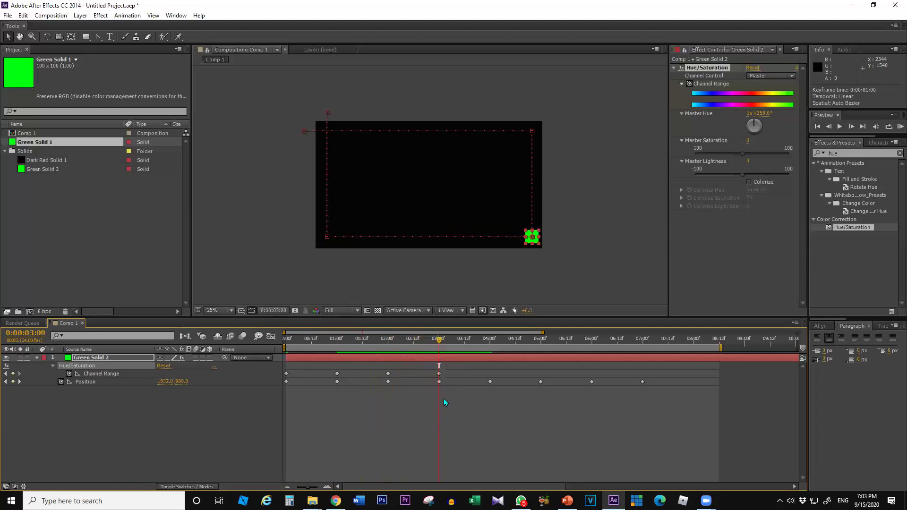
Add Channel Range keyframes at 4 and 5 seconds, aligned with the square's Position keyframes.
click(20, 381)
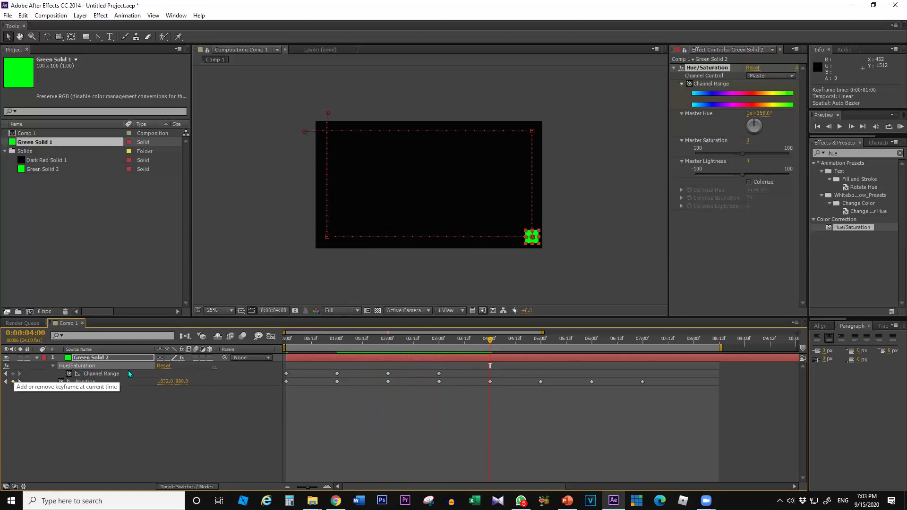
click(13, 373)
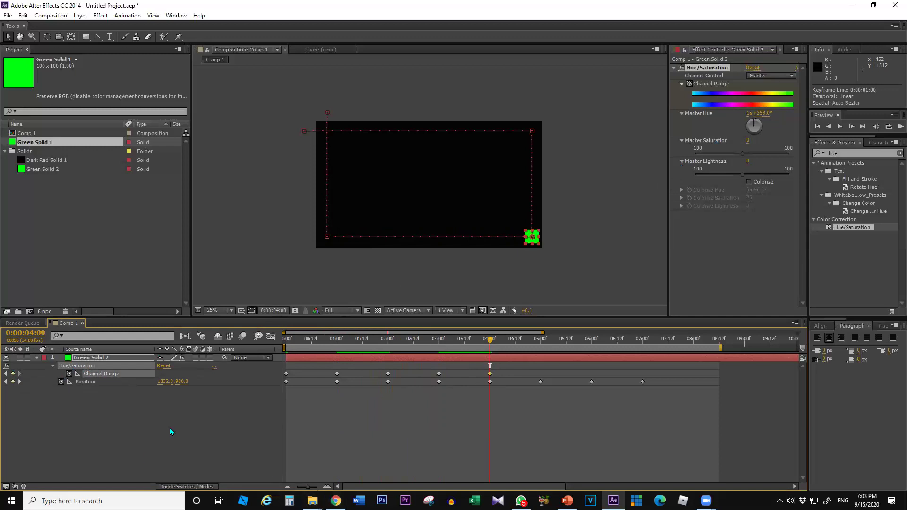
click(25, 383)
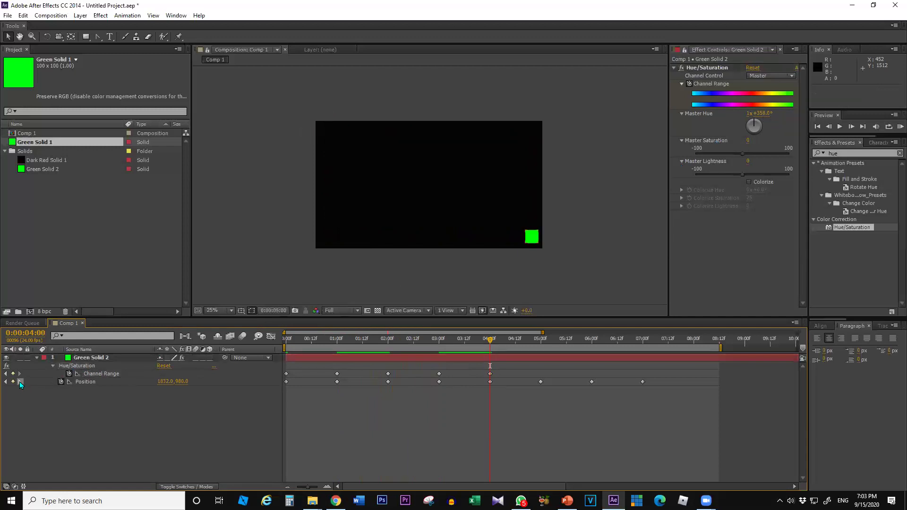
click(19, 382)
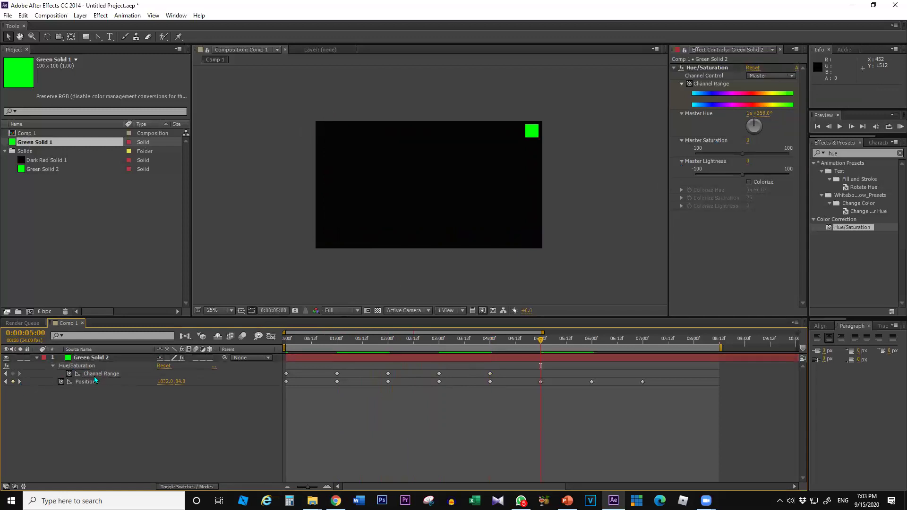
click(95, 373)
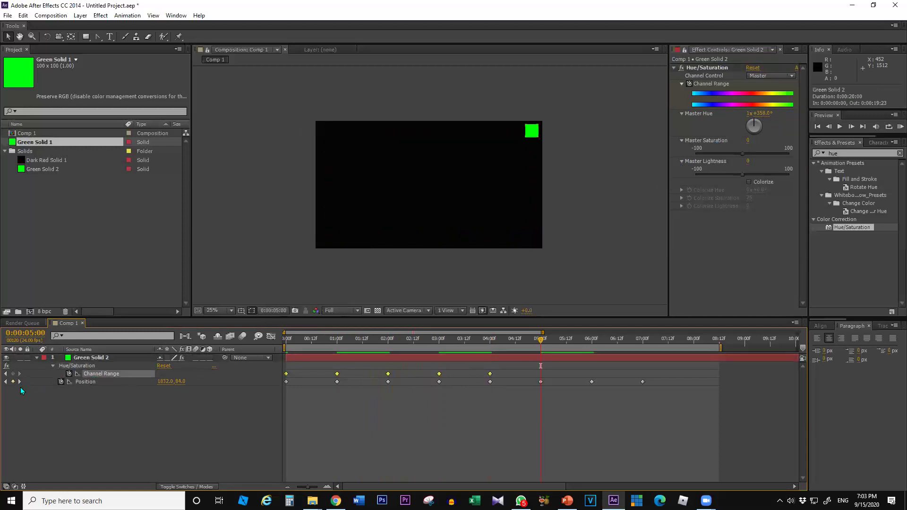
click(12, 374)
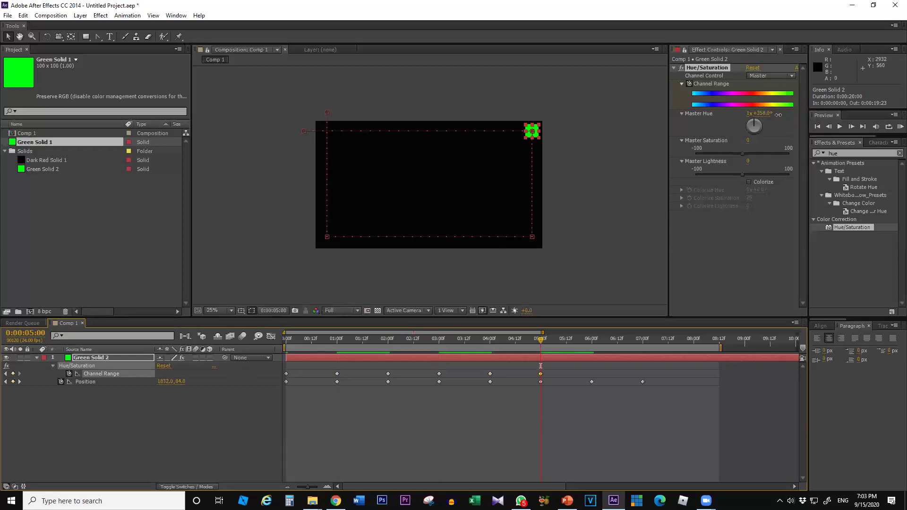
Set the Master Hue to 2x+359° at the 5-second Channel Range keyframe.
drag(763, 113, 850, 114)
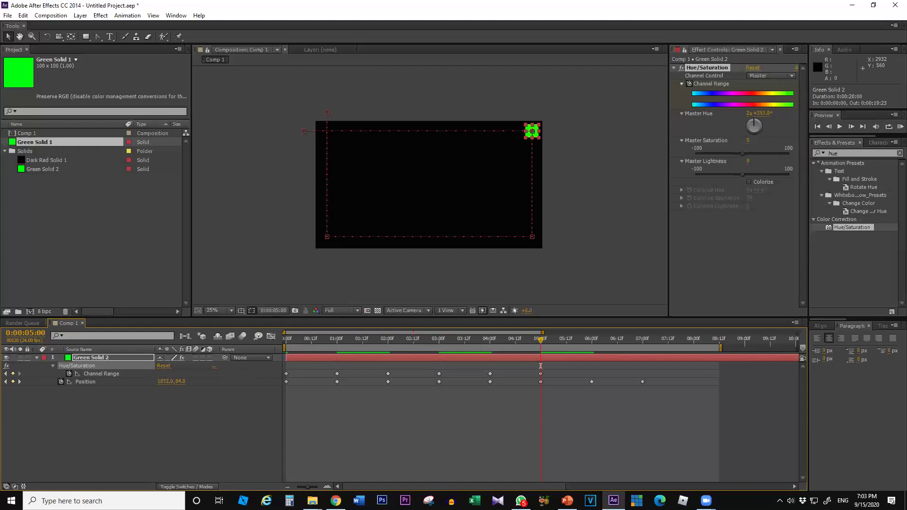
click(761, 114)
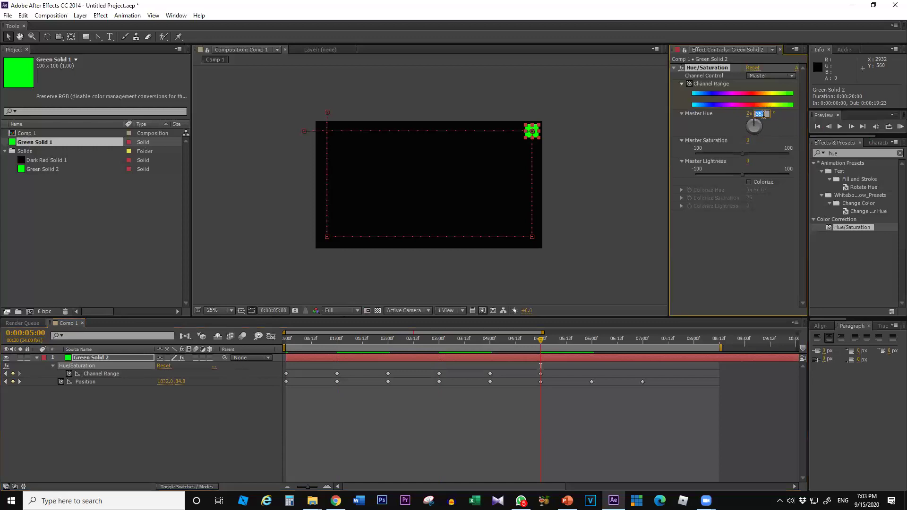
key(Right)
key(Return)
Add Channel Range keyframes at 6 and 7 seconds, setting the Master Hue to 3x+359° at 7 seconds.
click(19, 382)
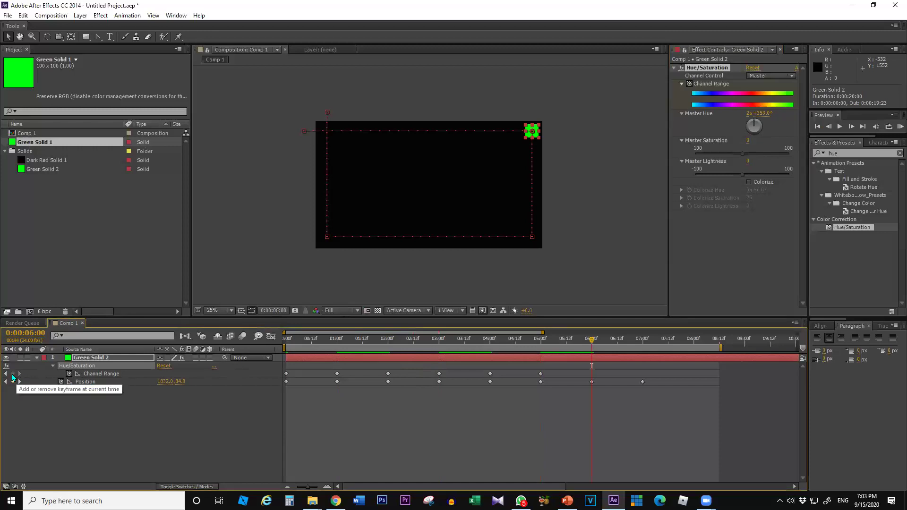
click(13, 374)
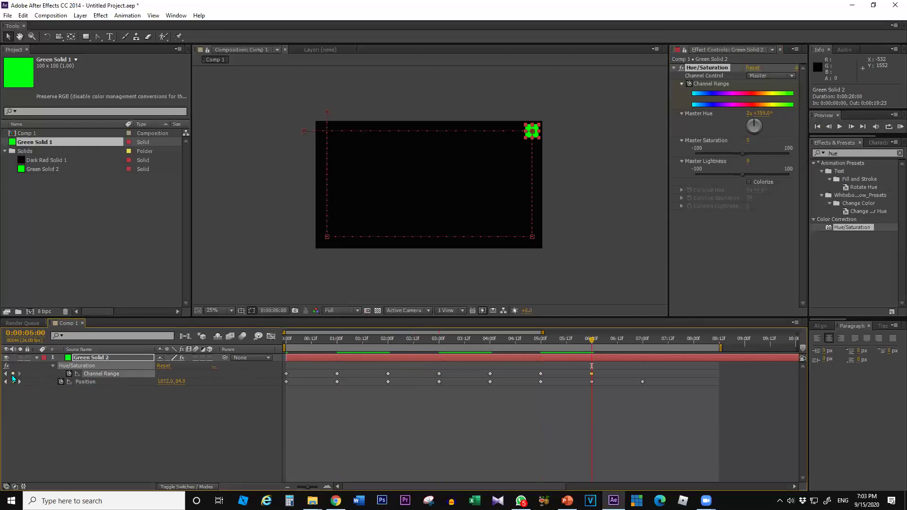
click(20, 382)
click(13, 373)
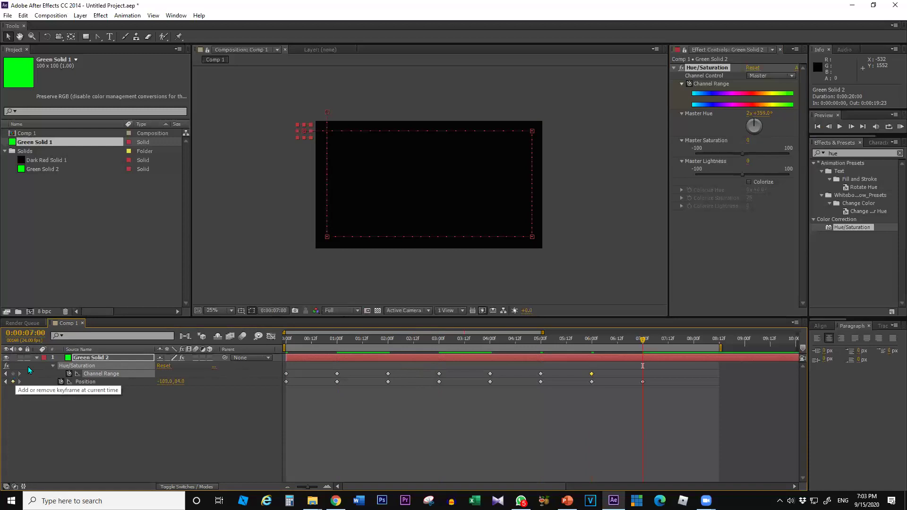
click(749, 113)
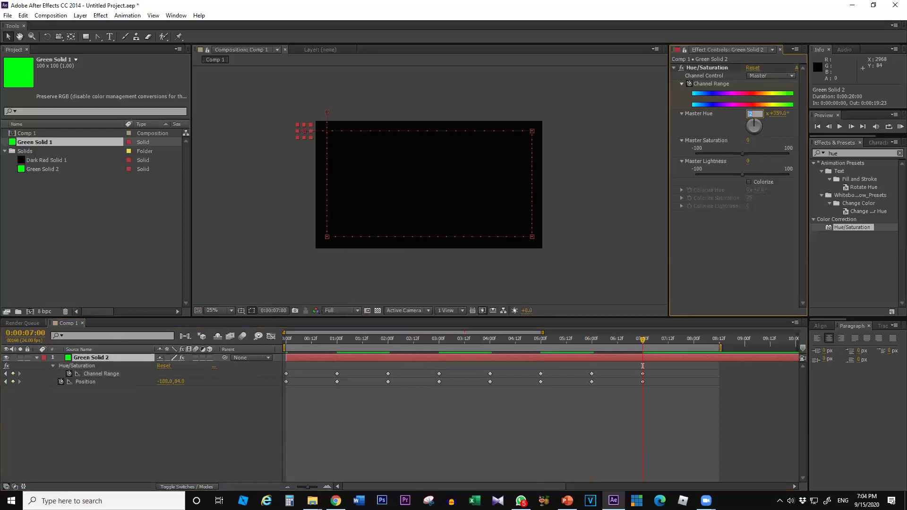
key(Return)
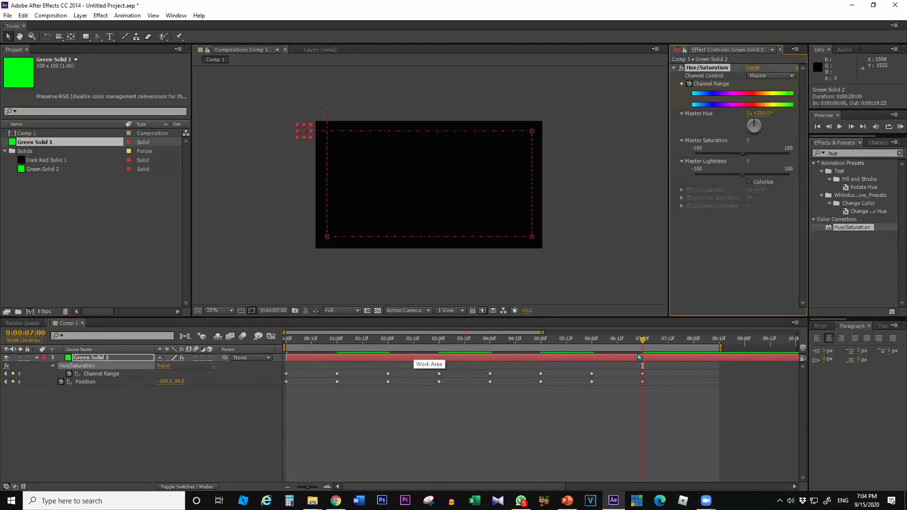
Preview the square's full motion and color animation, and check the hue at 12 frames.
key(space)
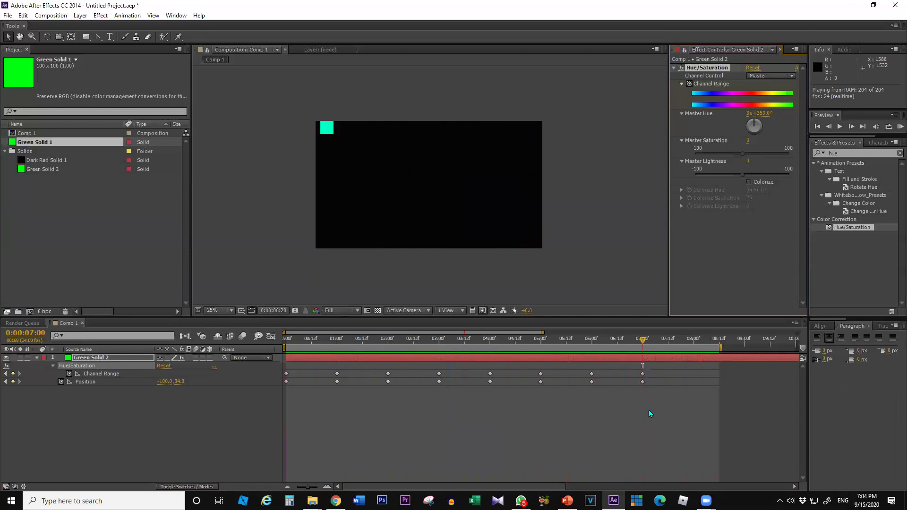
click(305, 341)
click(311, 340)
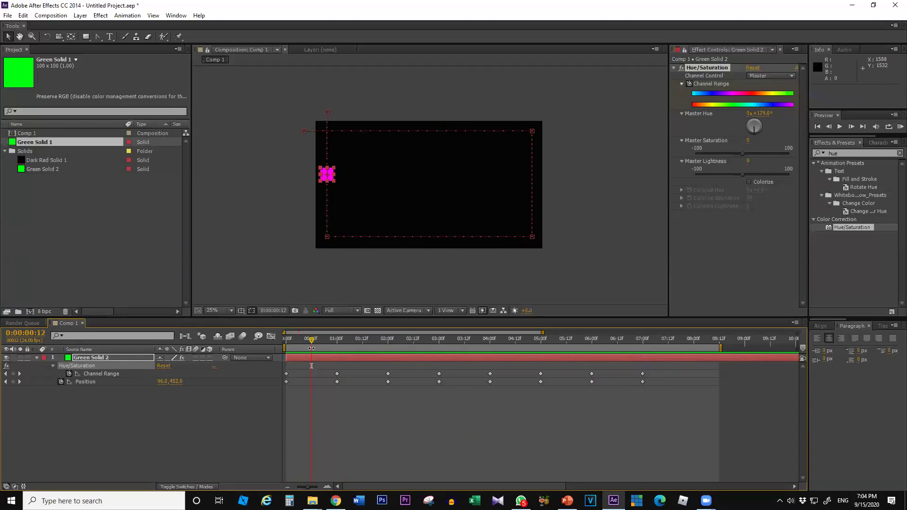
Show all Transform properties of the Green Solid 2 layer and fit the composition to the viewer.
click(196, 378)
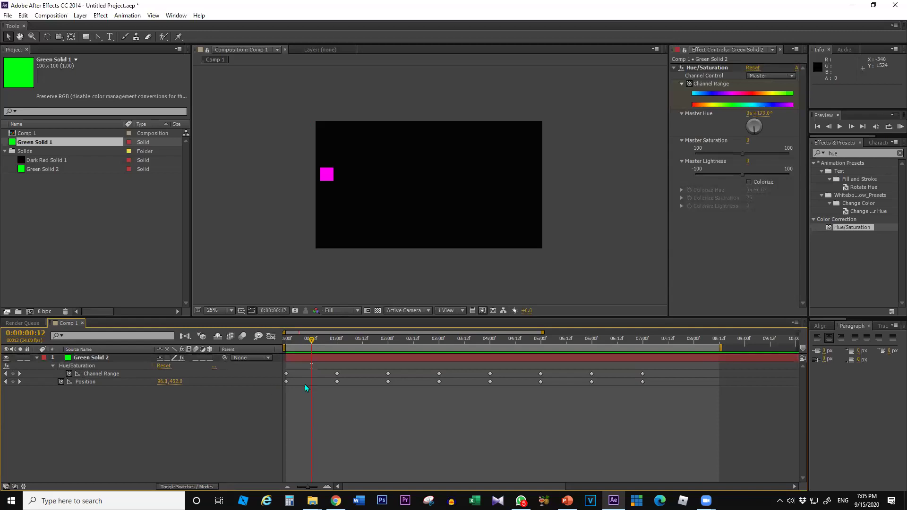
click(51, 364)
click(37, 357)
click(38, 357)
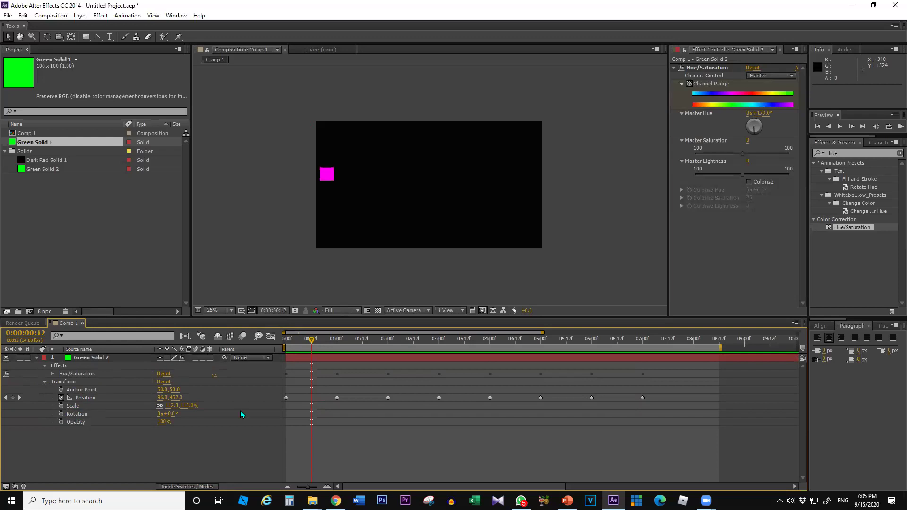
click(230, 311)
click(231, 322)
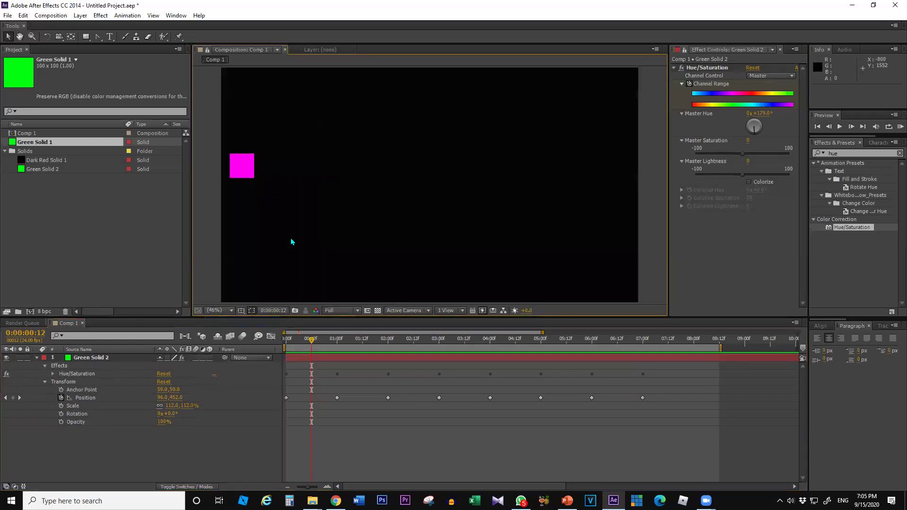
Scrub through the first two seconds to review the square's move to the lower-left corner and its pause there.
drag(311, 341, 388, 339)
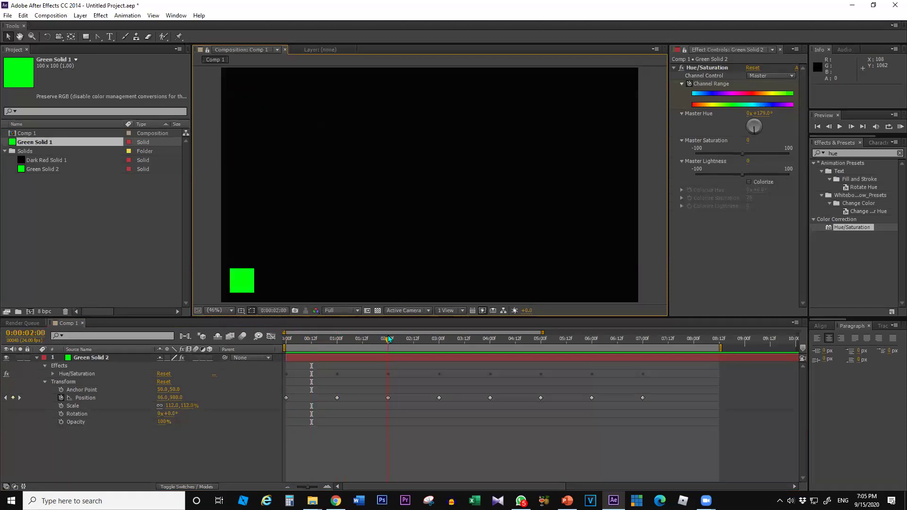
drag(324, 339, 312, 347)
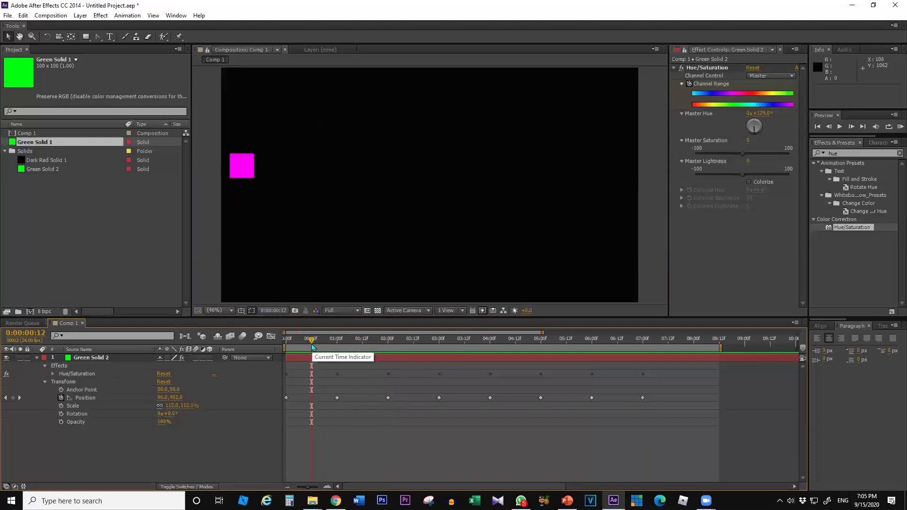
mouse_move(311, 347)
mouse_down()
mouse_move(337, 348)
mouse_move(284, 347)
mouse_move(311, 343)
mouse_up()
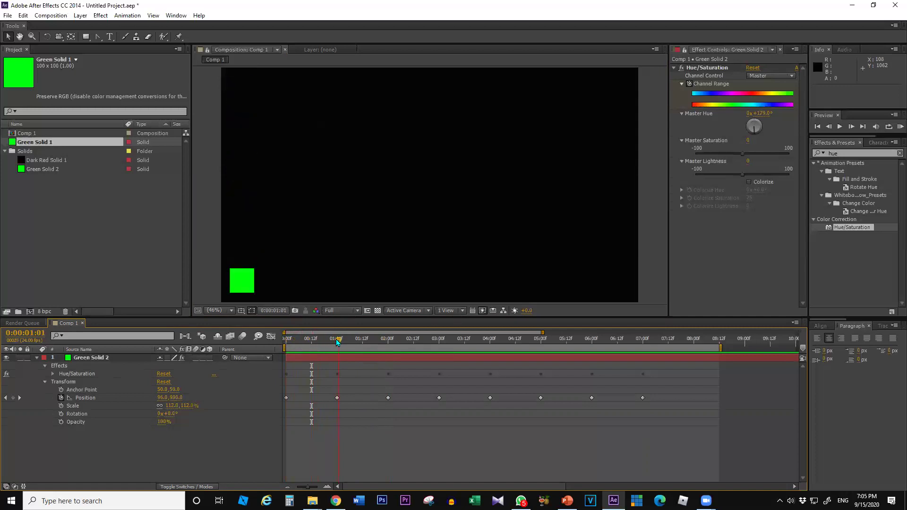
mouse_move(336, 342)
mouse_down()
mouse_move(284, 345)
mouse_move(390, 354)
mouse_move(339, 340)
mouse_up()
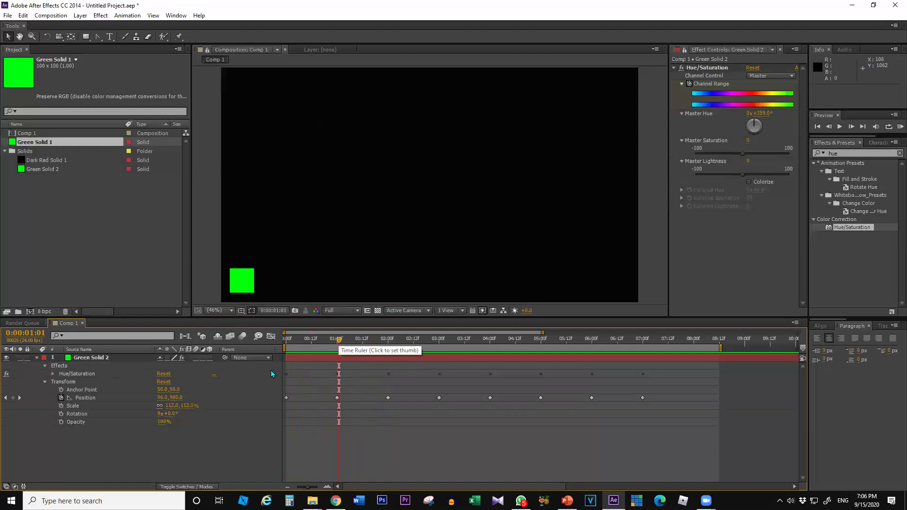
Animate the square's Rotation from 0° at 1 second to 0x+358° at 2 seconds.
click(5, 398)
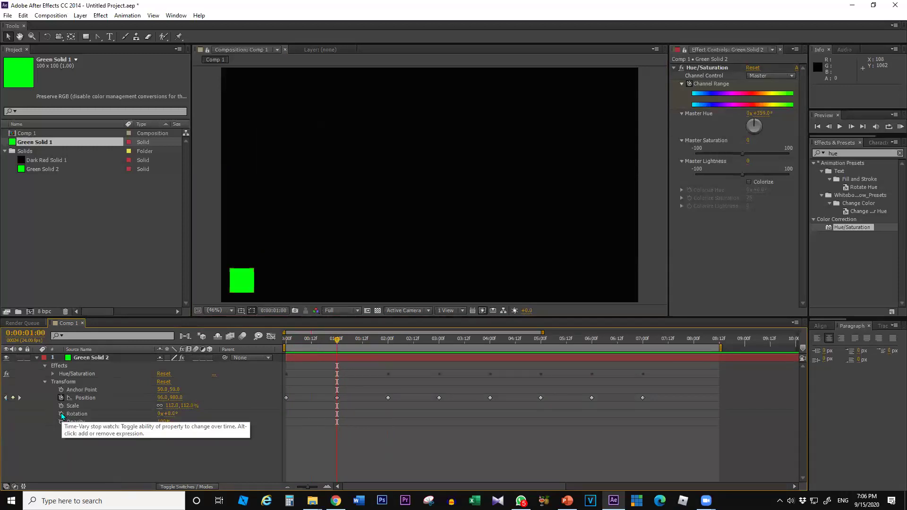
click(61, 413)
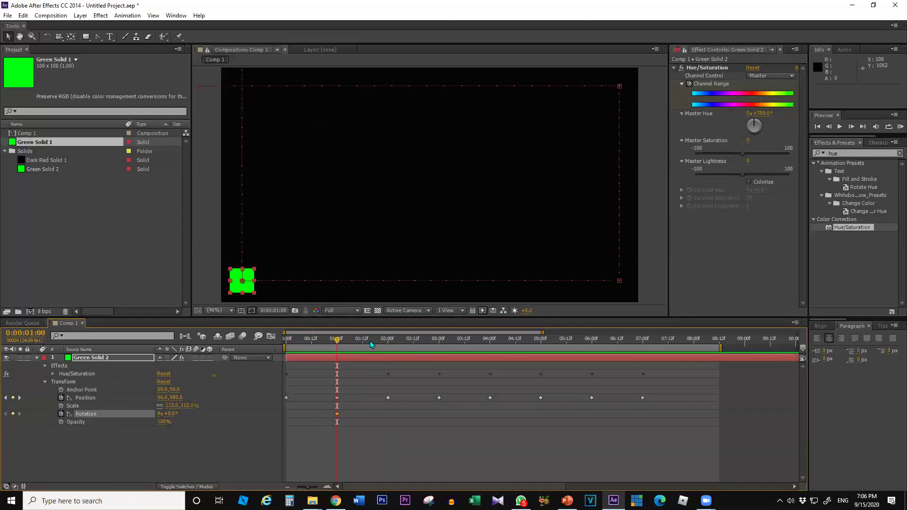
click(19, 398)
click(13, 413)
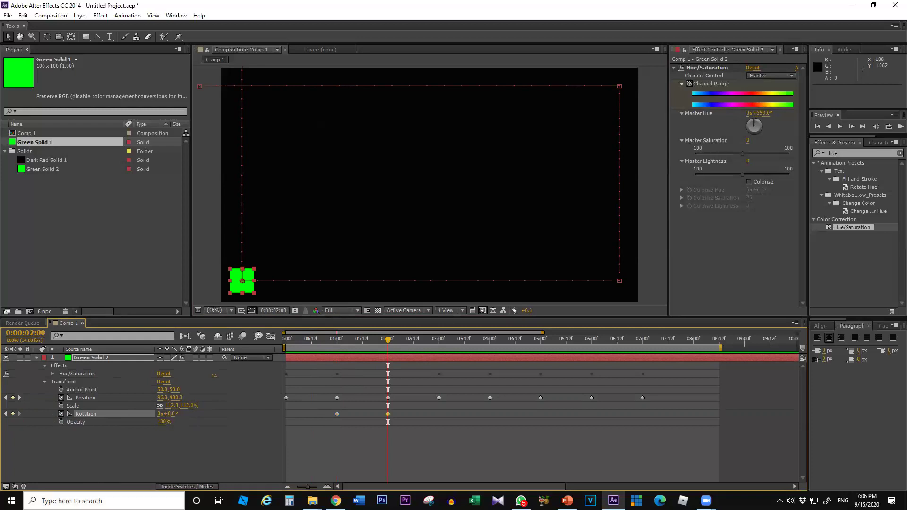
drag(171, 413, 369, 426)
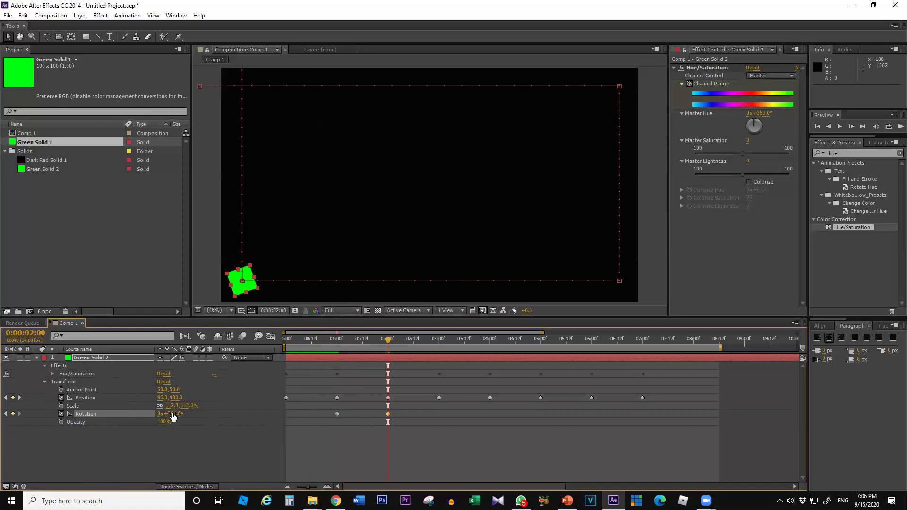
drag(175, 417, 182, 413)
click(193, 462)
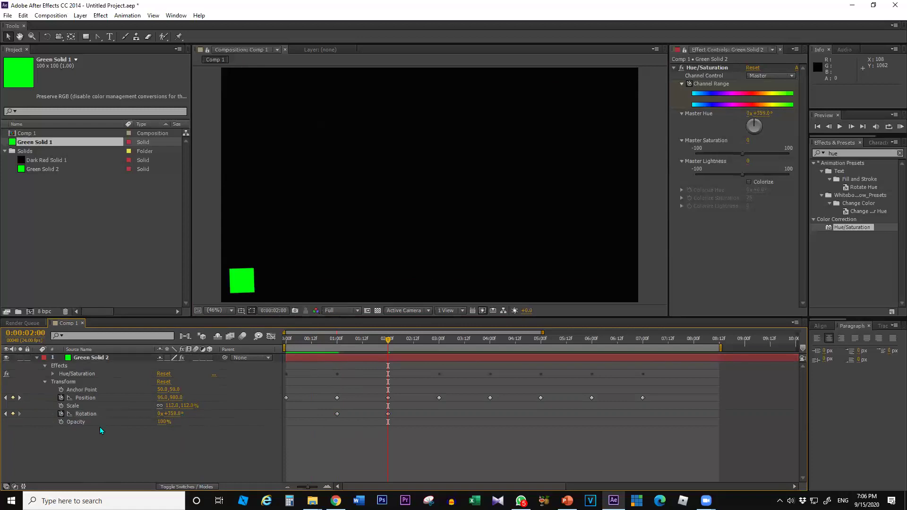
Add Rotation keyframes at 3 and 4 seconds, setting the rotation to 2x+1° at 4 seconds.
click(20, 397)
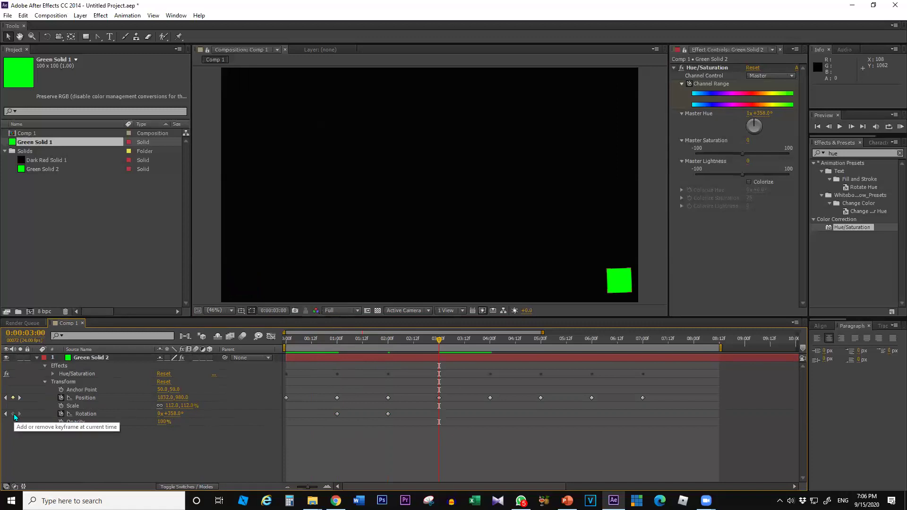
click(13, 414)
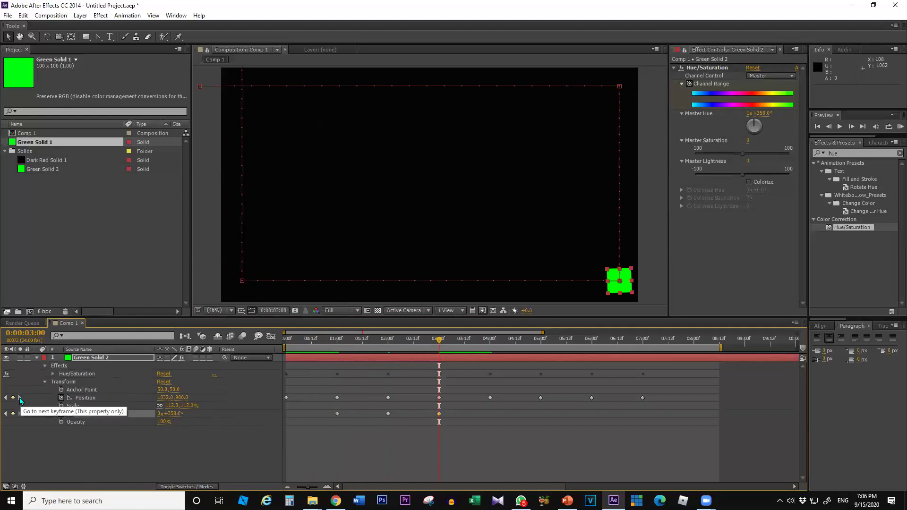
click(19, 397)
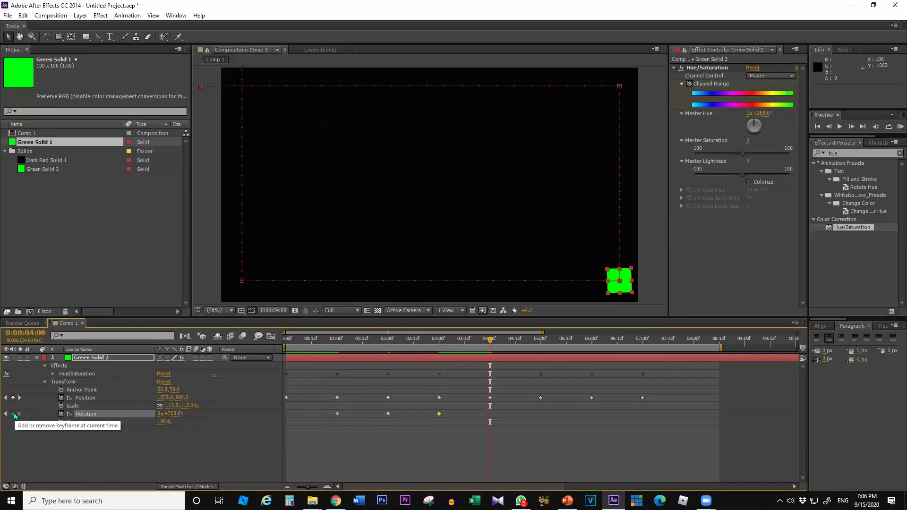
click(13, 414)
drag(170, 414, 343, 410)
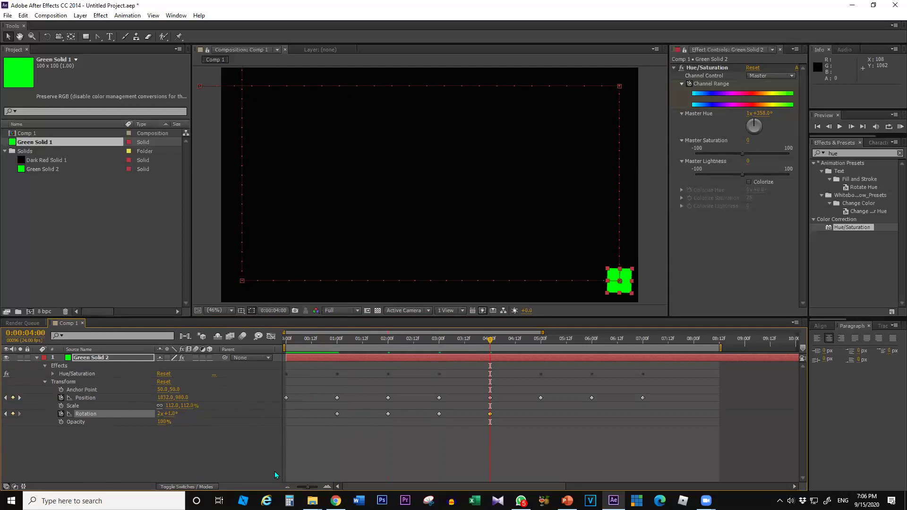
Add Rotation keyframes at 5, 6 and 7 seconds, setting the rotation to 3x+1° at 6 seconds.
click(19, 397)
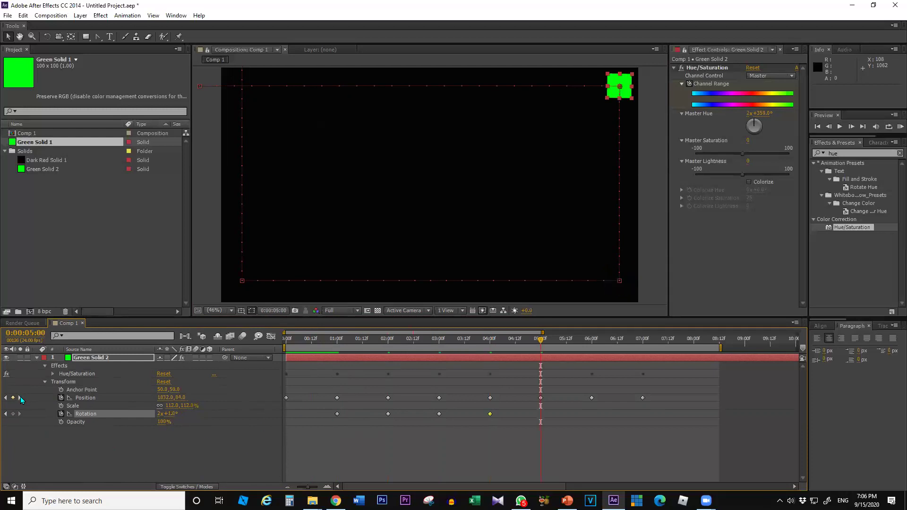
click(13, 414)
click(20, 398)
click(159, 413)
text(3)
key(Return)
click(19, 398)
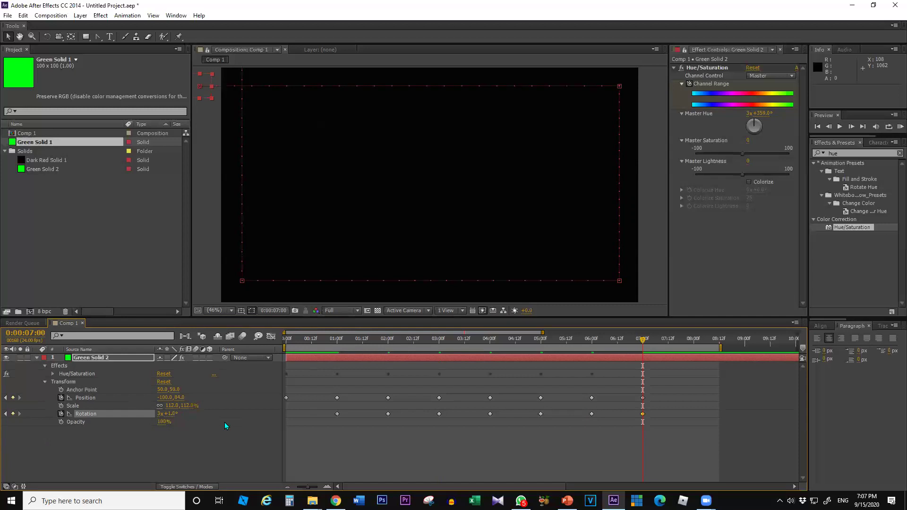
Preview the square's corner rotations together with its motion and color changes.
key(space)
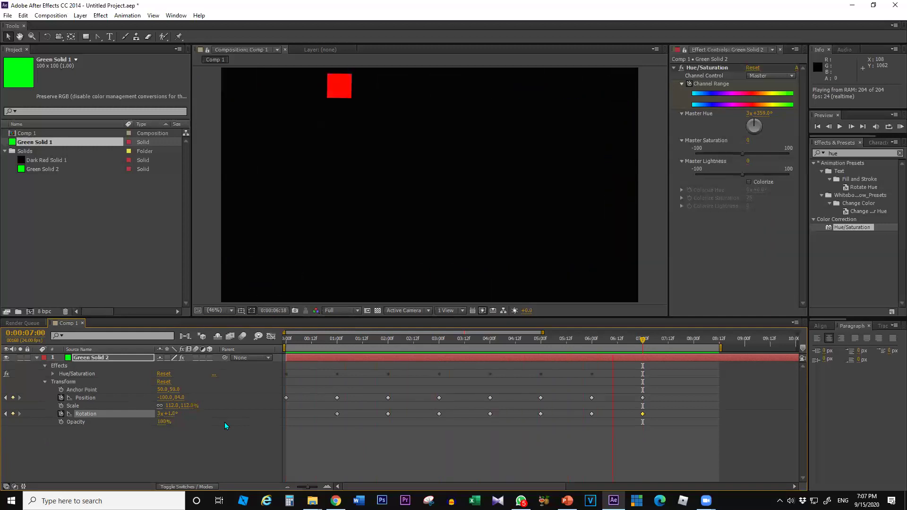
key(space)
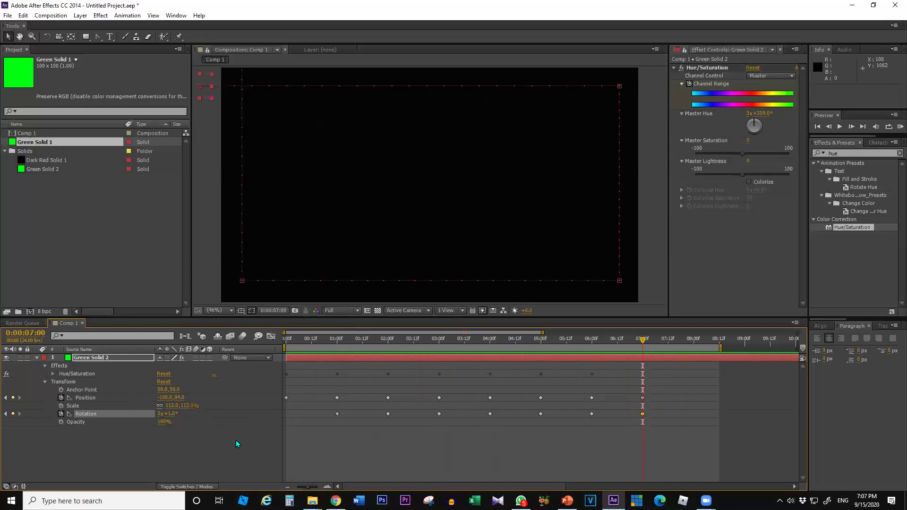
click(365, 405)
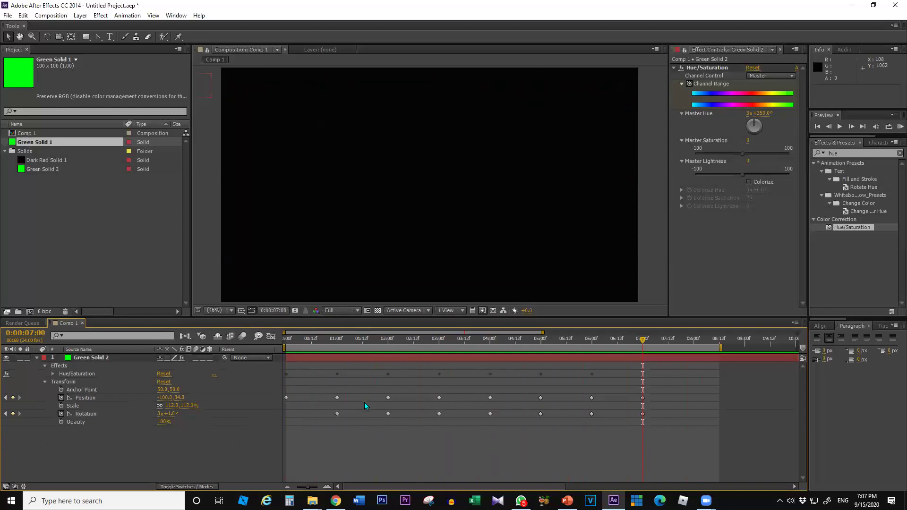
Add Scale keyframes at 1 and 2 seconds, and one at 1:12 that shrinks the square to 54%.
click(310, 342)
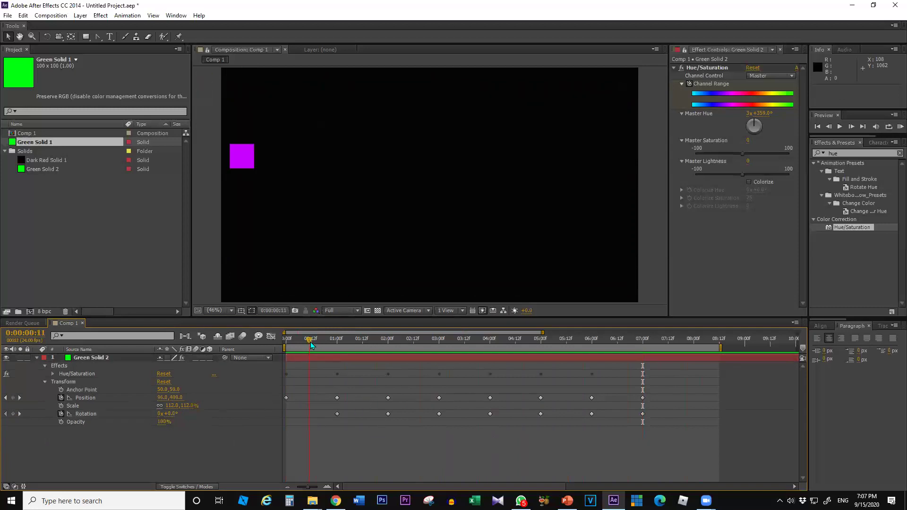
drag(310, 340, 336, 337)
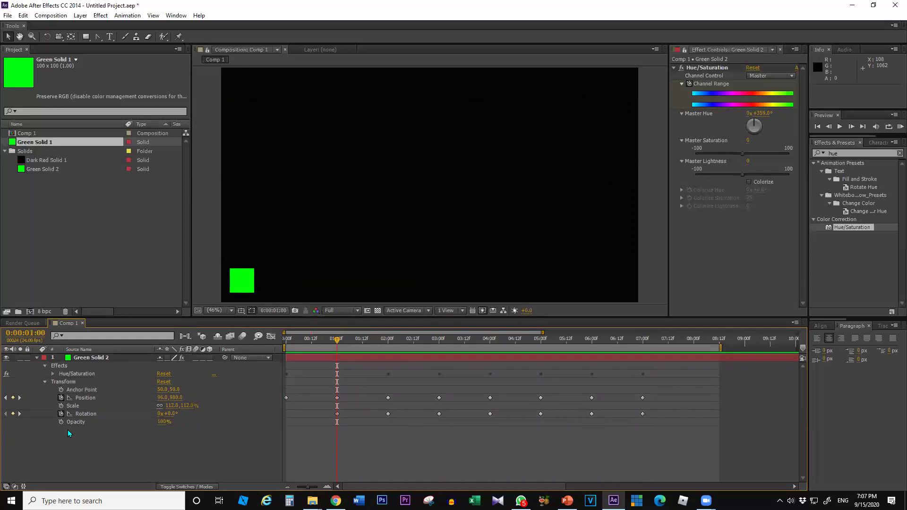
click(61, 406)
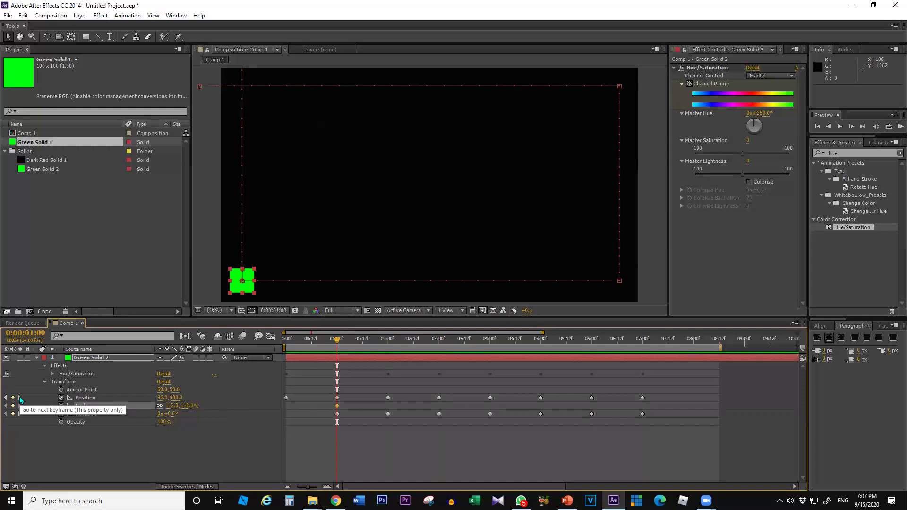
click(20, 398)
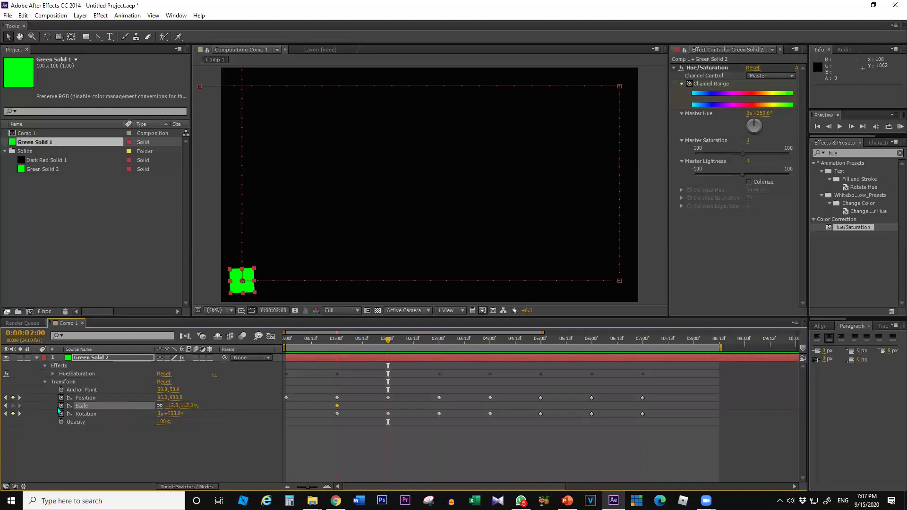
click(13, 406)
click(362, 341)
click(13, 405)
drag(193, 405, 155, 398)
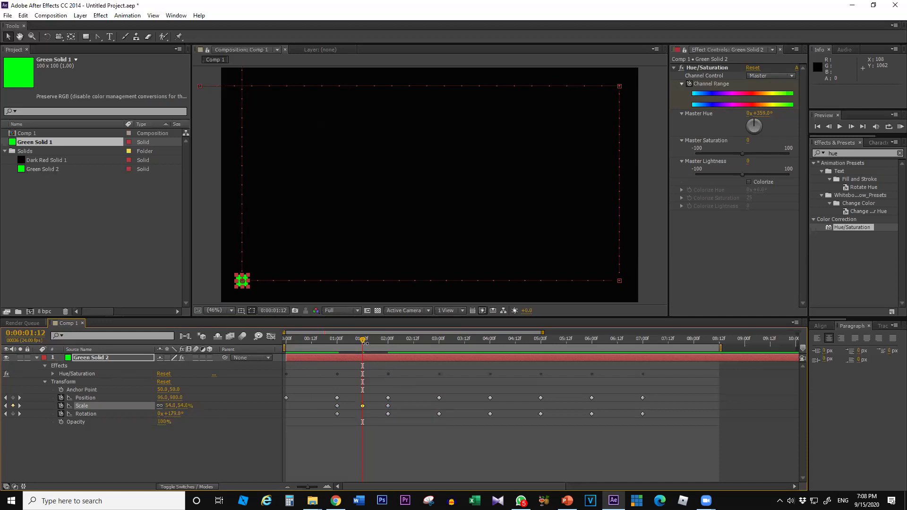
Review the square's scale change between 1 and 2 seconds in the timeline.
click(335, 340)
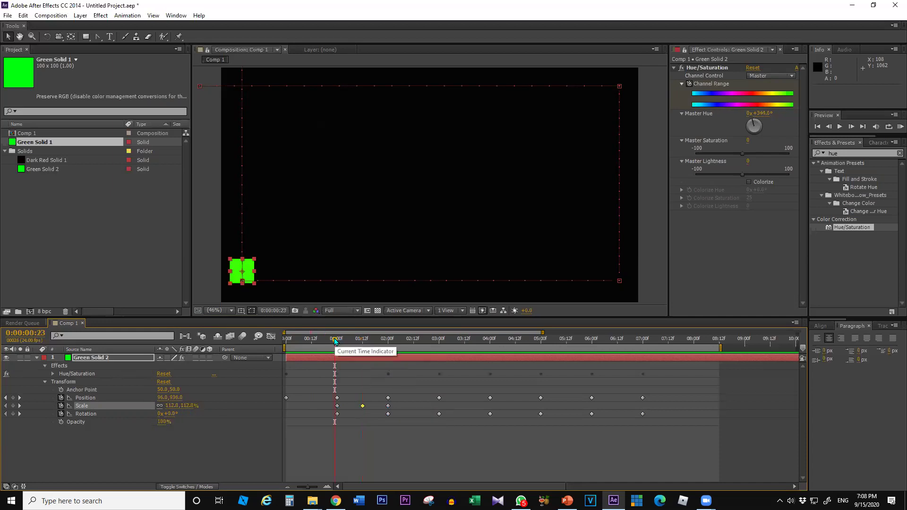
click(392, 340)
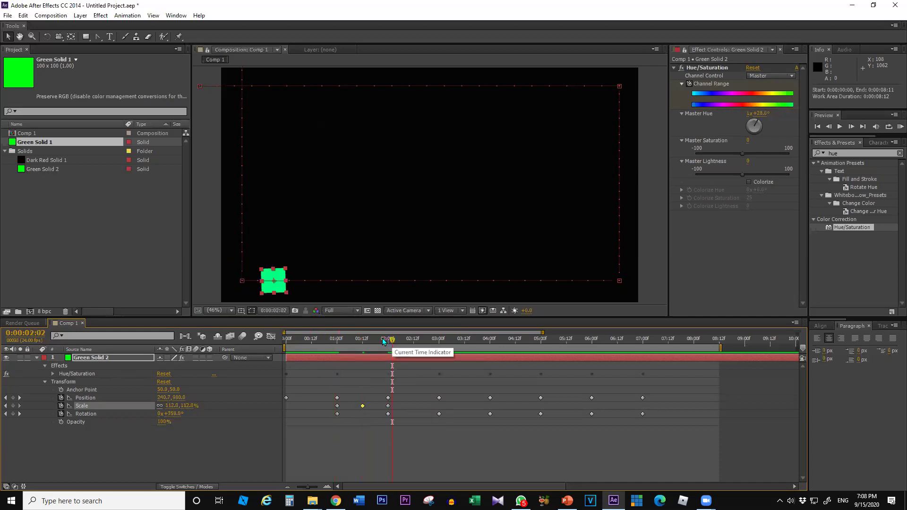
click(338, 341)
Copy the three Scale keyframes between 1 and 2 seconds and paste them at 3 seconds and at 5 seconds.
drag(337, 341, 436, 341)
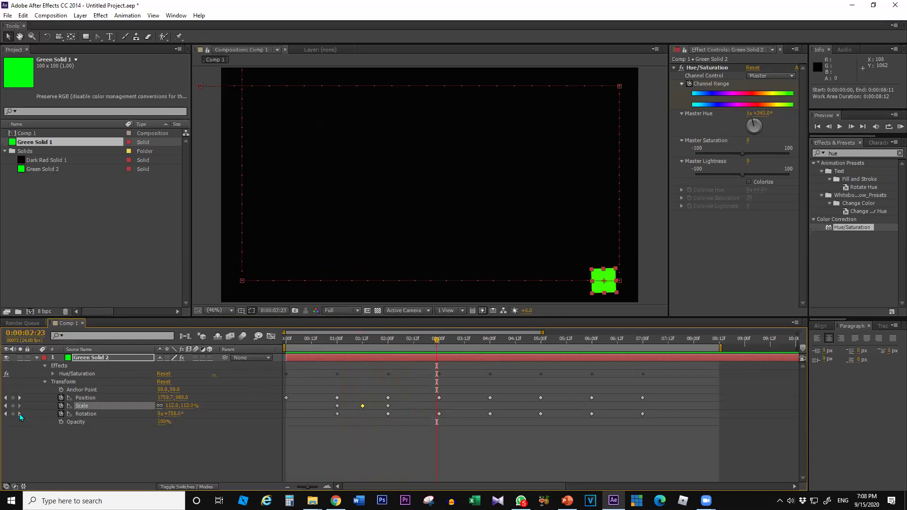
click(19, 414)
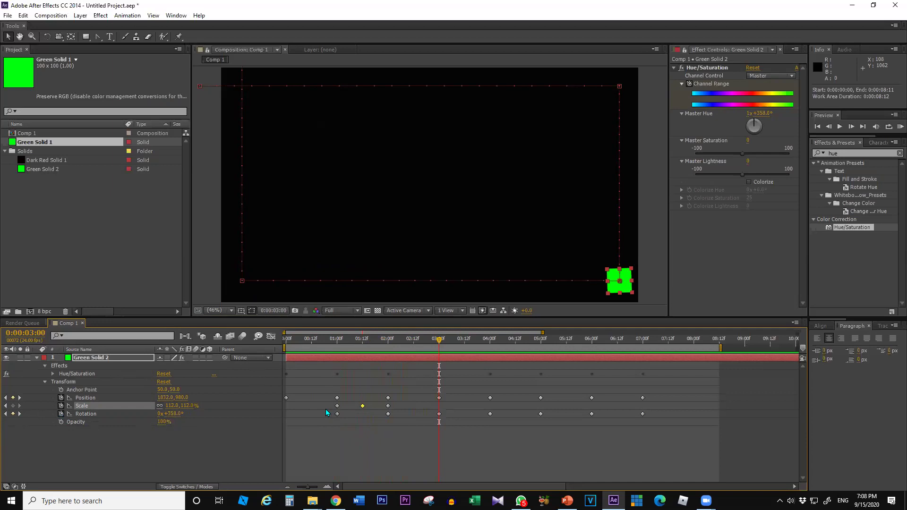
drag(390, 407, 328, 404)
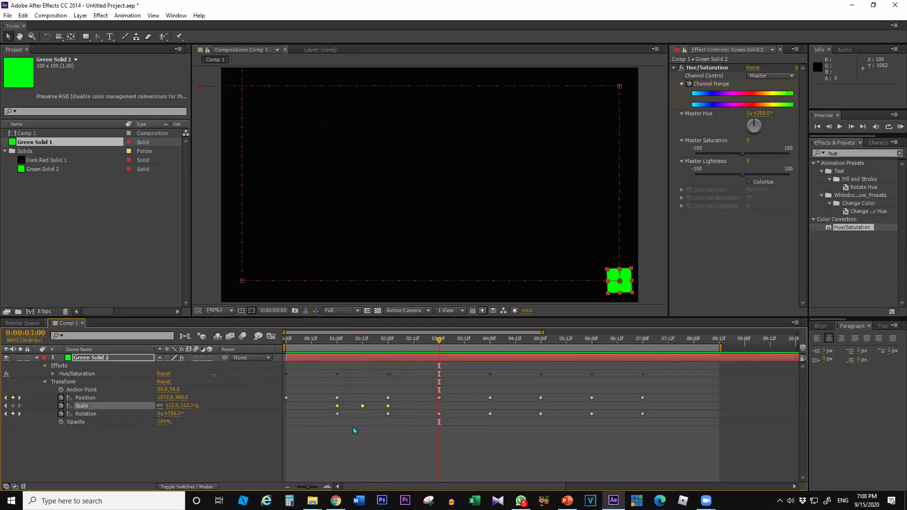
key(ctrl+c)
key(ctrl+v)
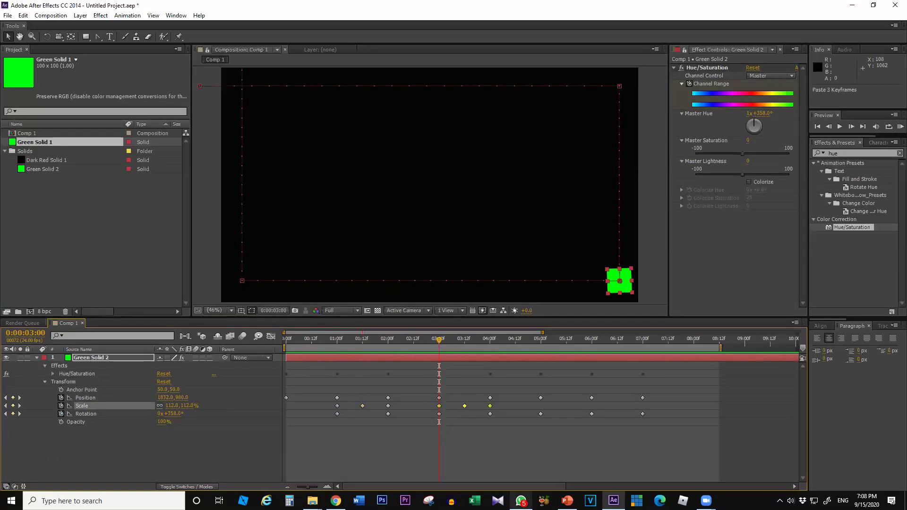
click(542, 344)
key(ctrl+v)
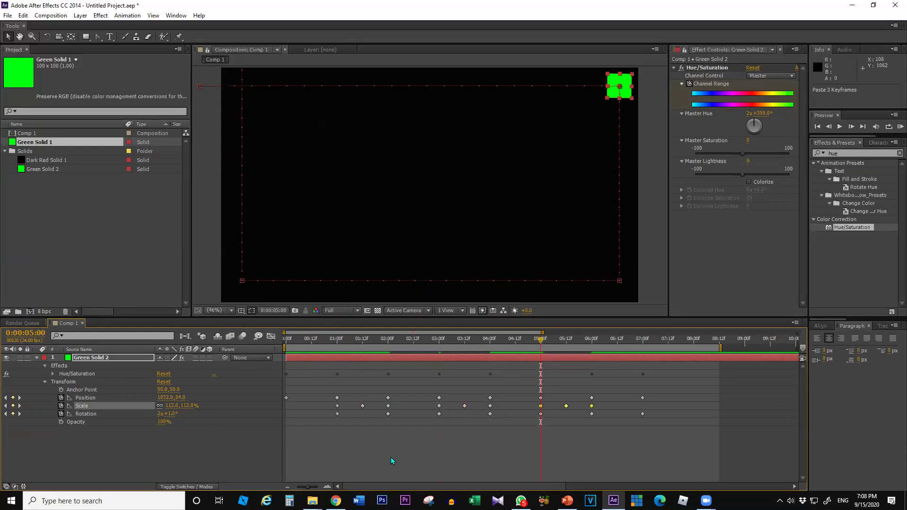
Preview the full animation with the corner scaling, and inspect the frame at 7:06.
key(space)
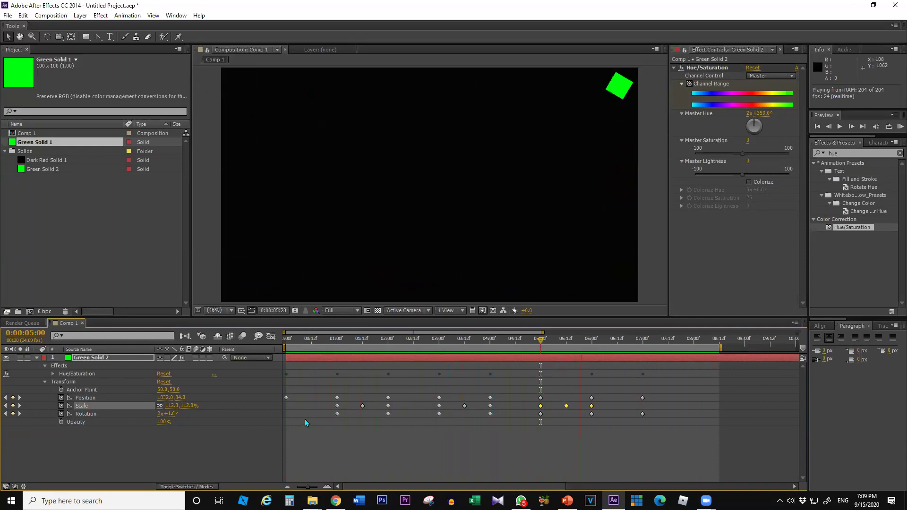
key(space)
drag(672, 340, 656, 342)
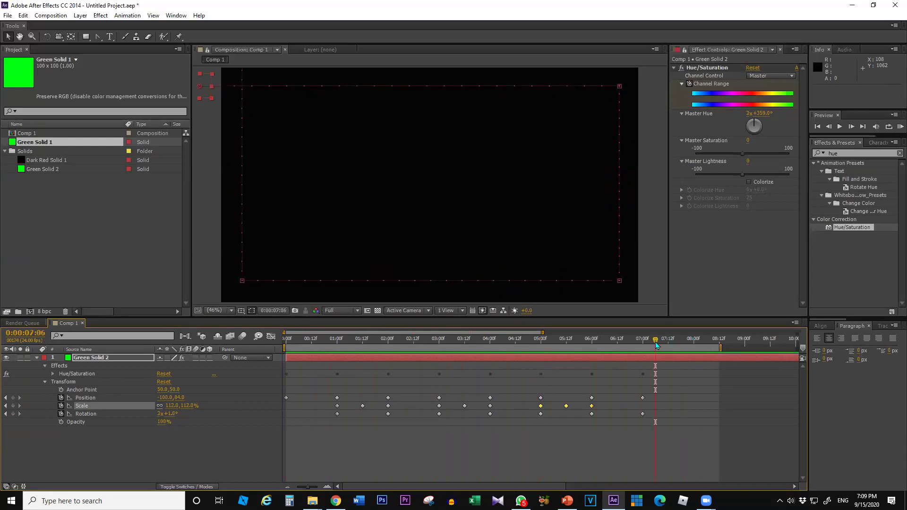
End the work area at 7:06, and add the first Opacity keyframe for the square at 1 second.
key(n)
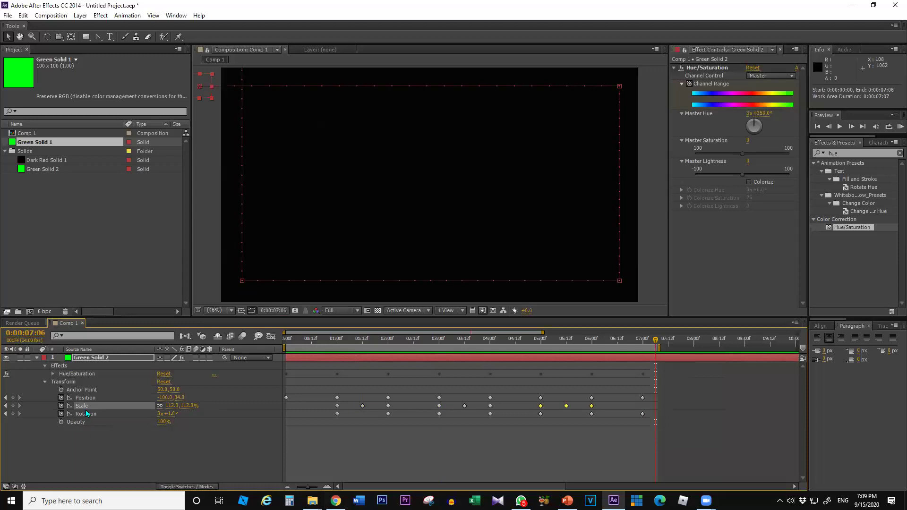
click(81, 422)
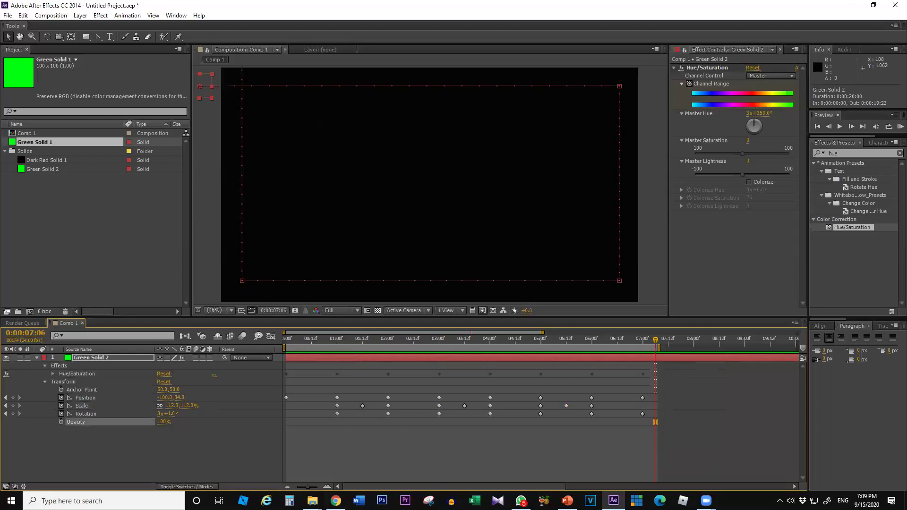
click(336, 420)
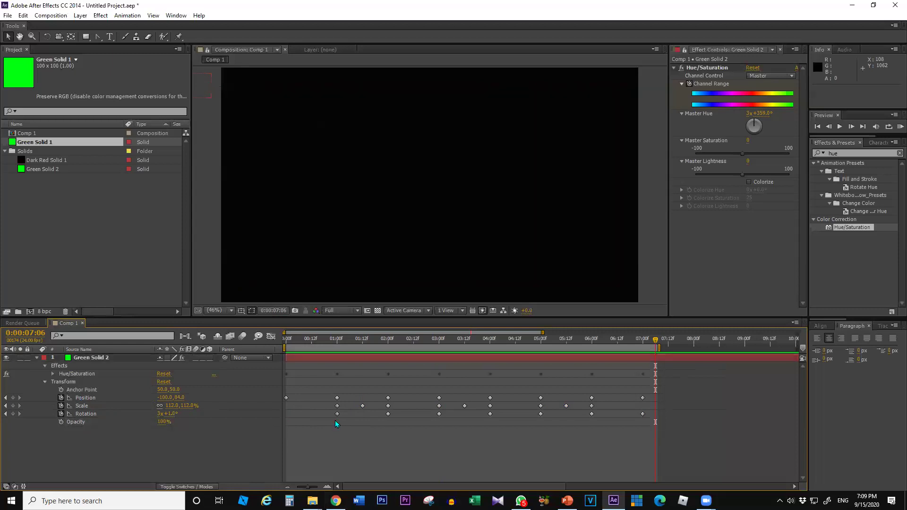
click(336, 341)
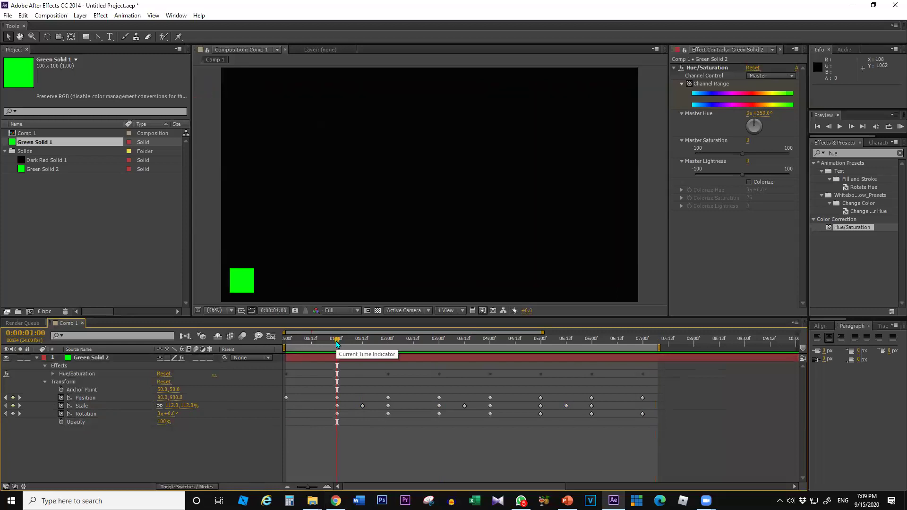
click(61, 422)
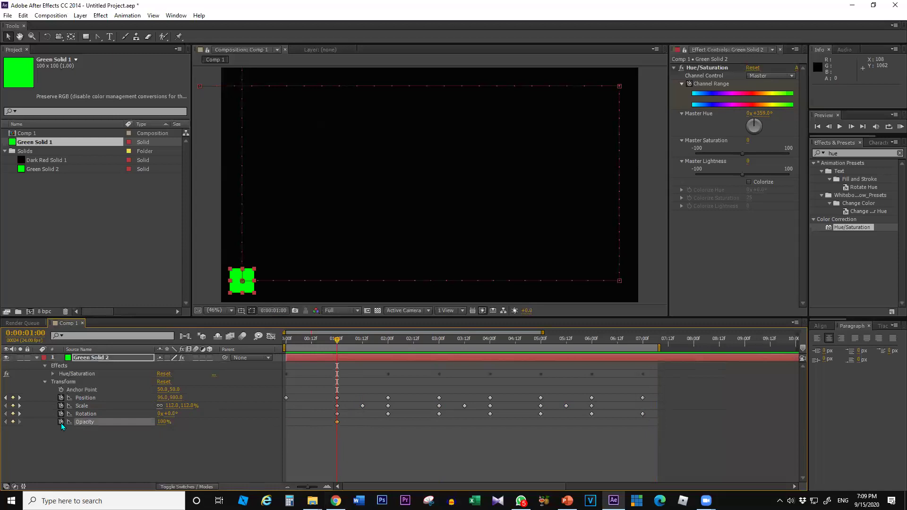
Add an Opacity keyframe at 2 seconds and one at 1:12 with 10%, and preview the fade.
click(19, 414)
click(5, 406)
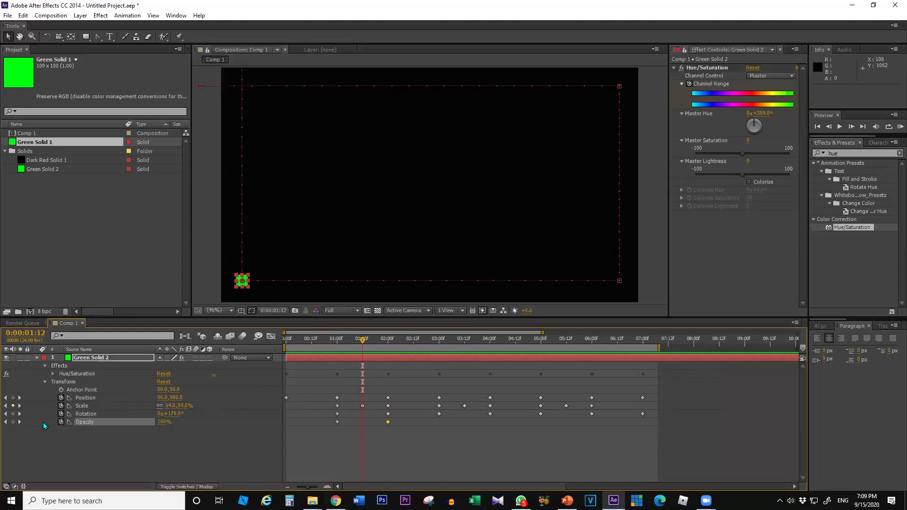
click(13, 422)
drag(163, 422, 127, 419)
drag(159, 426, 148, 420)
key(space)
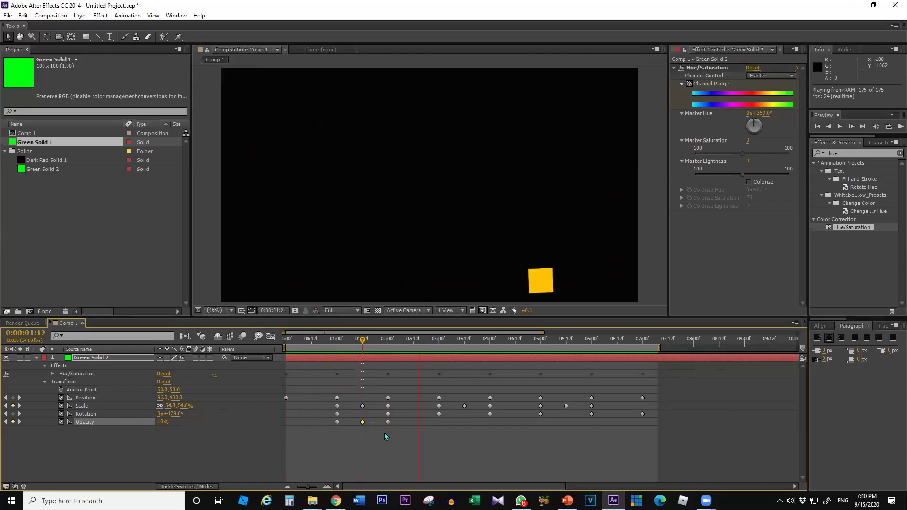
key(space)
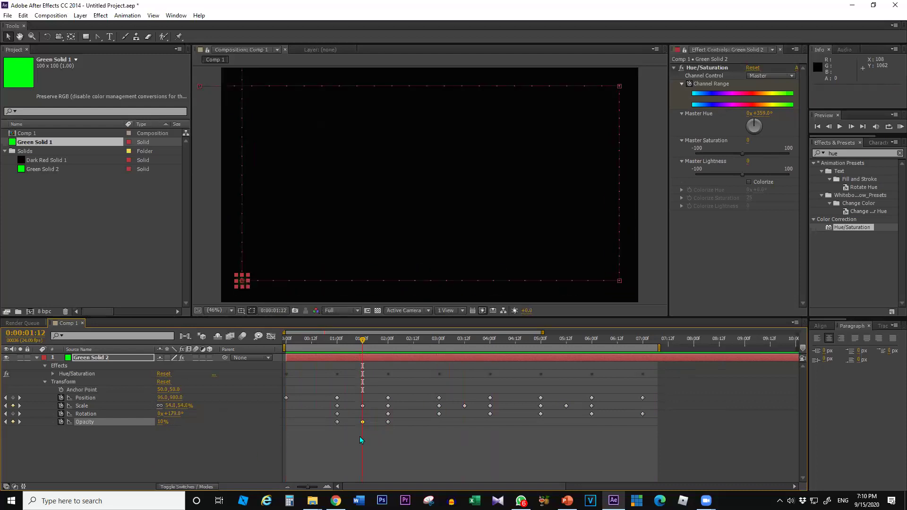
Copy the three Opacity keyframes between 1 and 2 seconds to 3 seconds and 5 seconds, and preview the animation.
drag(394, 434, 332, 420)
key(ctrl+c)
click(19, 398)
click(19, 397)
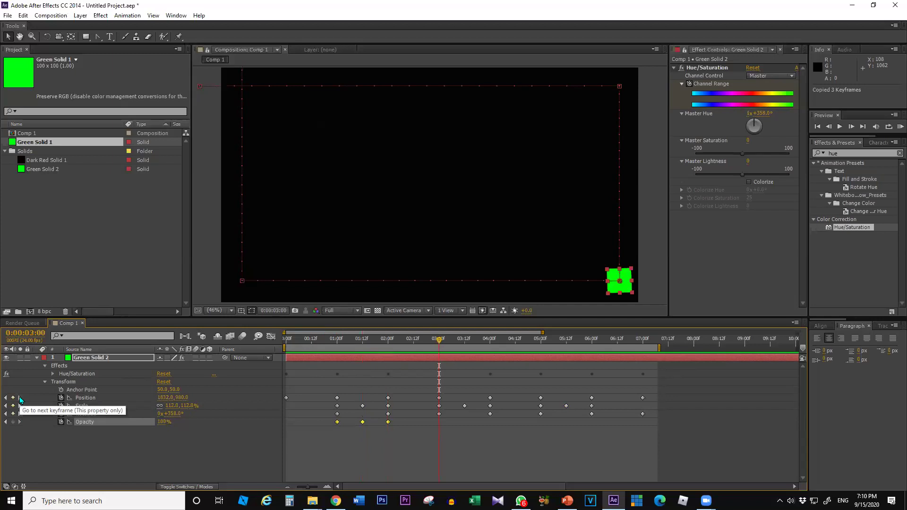
key(ctrl+v)
click(19, 398)
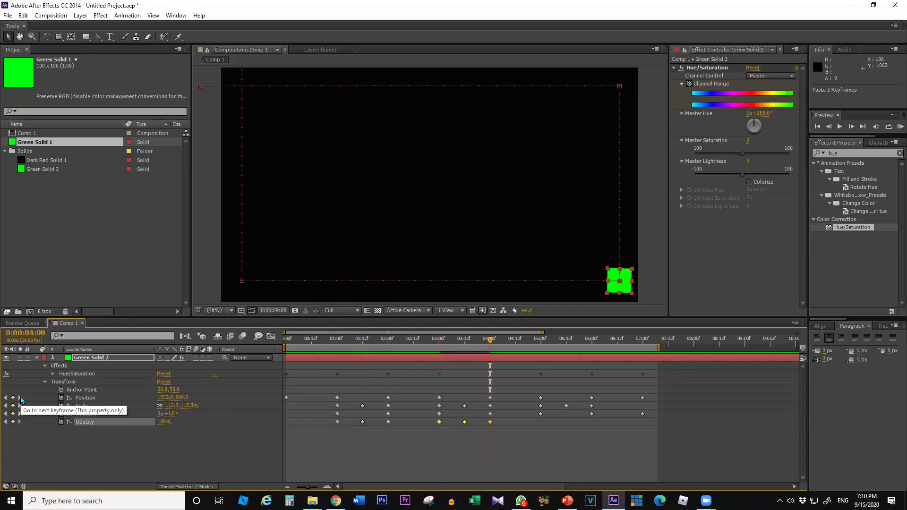
click(20, 397)
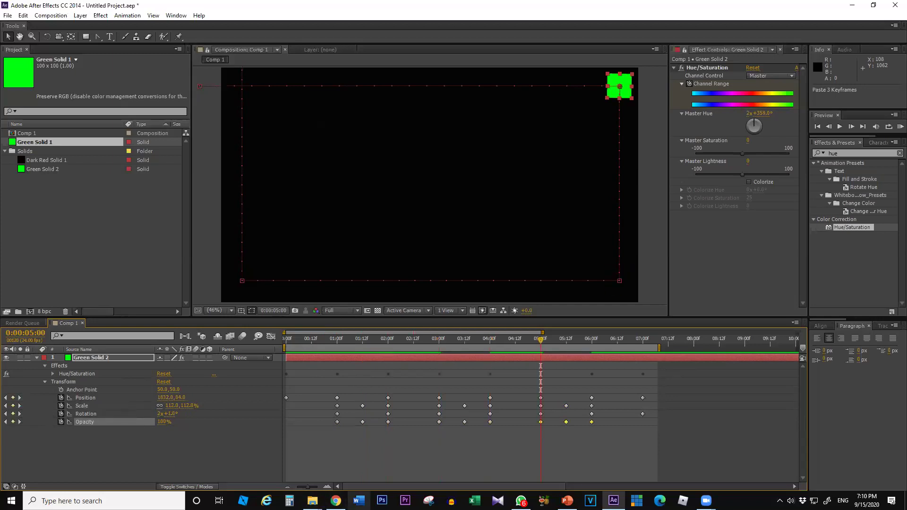
key(space)
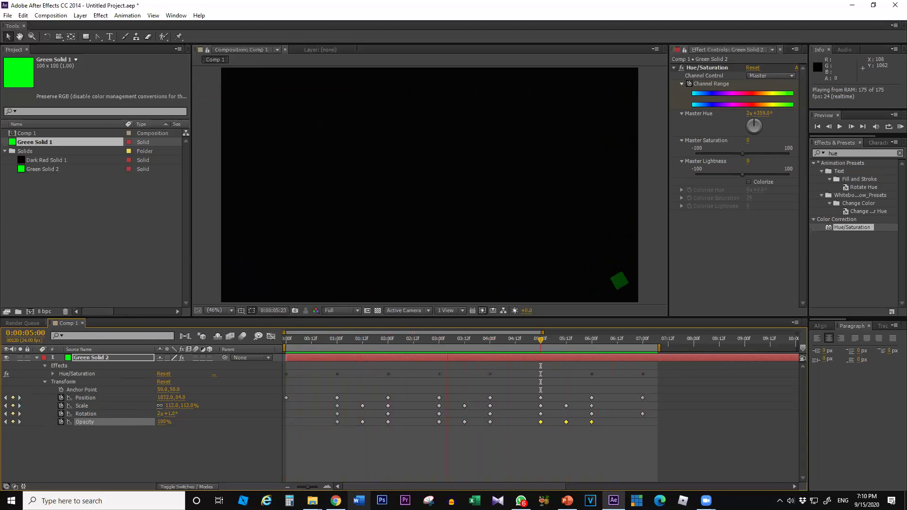
key(space)
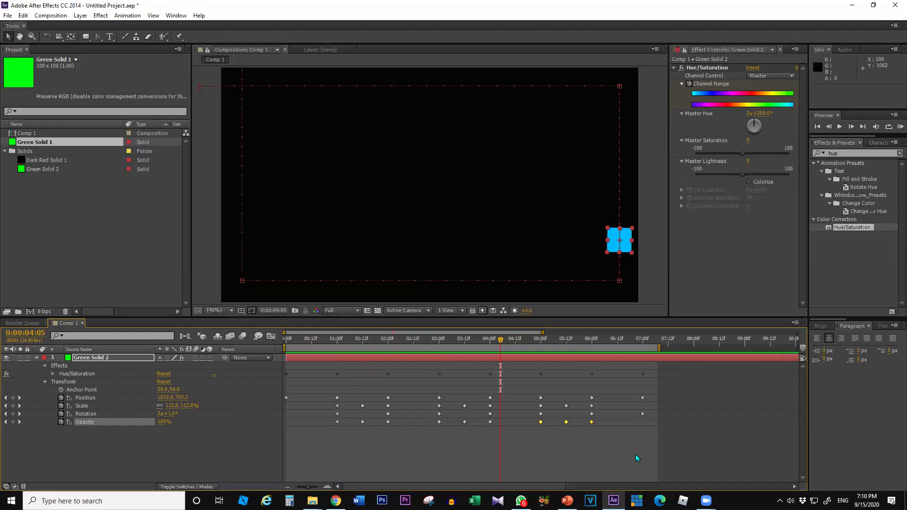
Show only the keyframed properties of Green Solid 2 and select all of their keyframes.
click(75, 443)
click(89, 358)
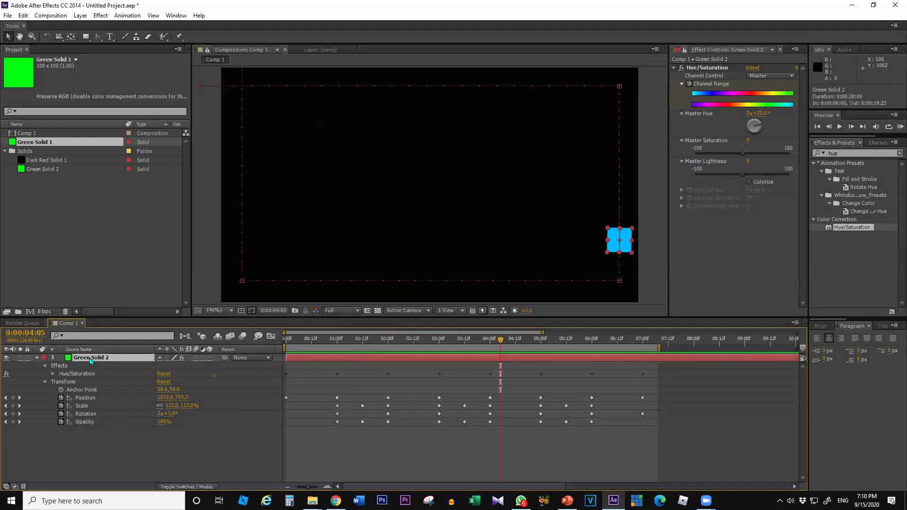
key(u)
key(u)
key(u)
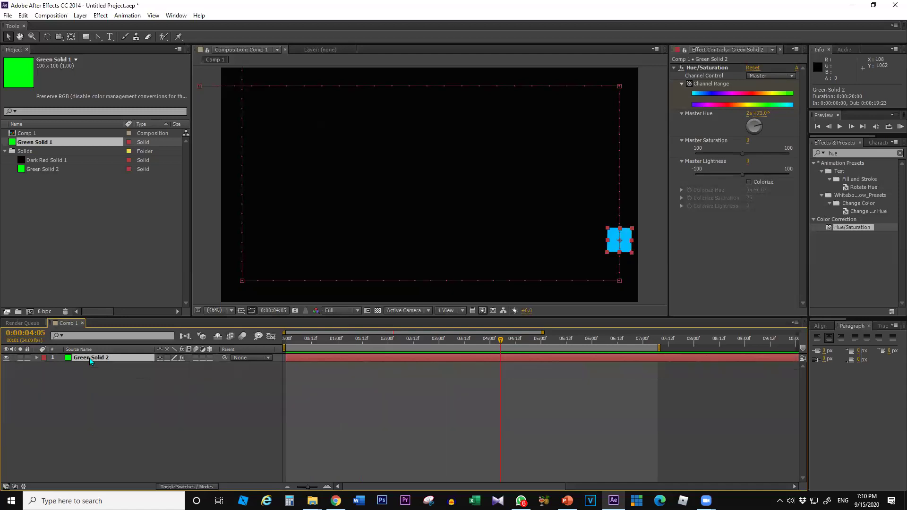
drag(657, 449, 246, 360)
Compress all selected keyframes proportionally so the last ones fall at 4 seconds, and preview the faster animation.
drag(642, 398, 435, 410)
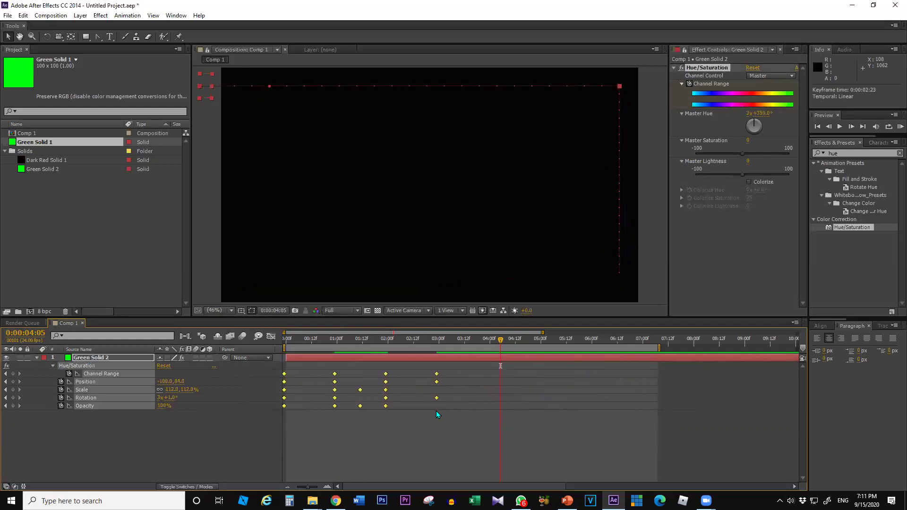
key(ctrl+z)
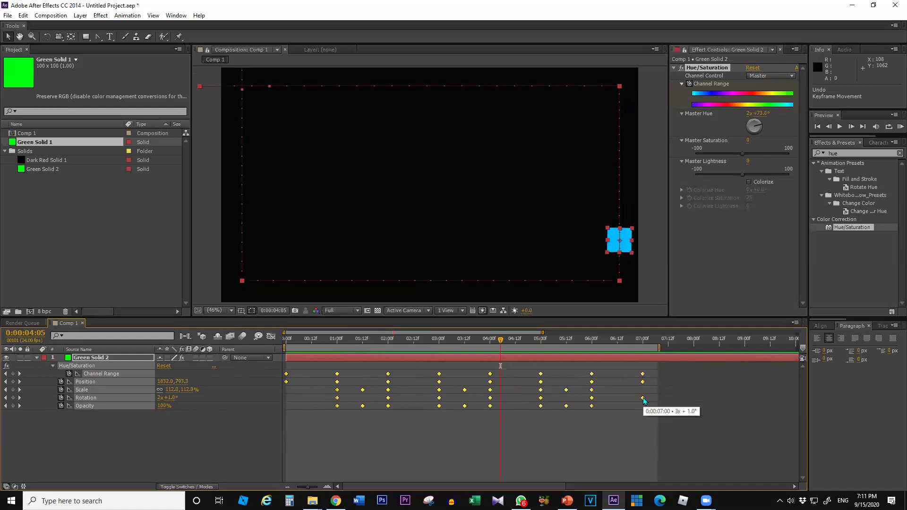
click(488, 342)
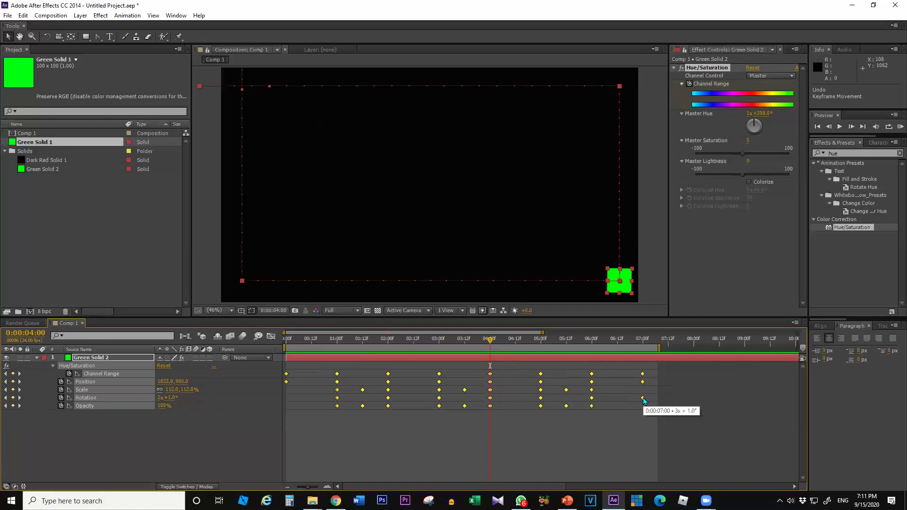
drag(642, 399, 531, 481)
key(space)
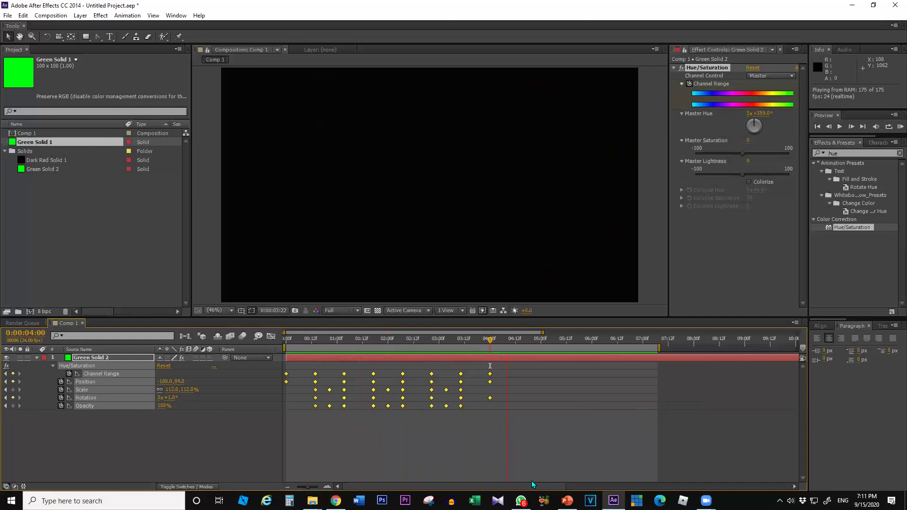
key(space)
End the work area at 4:06 and place the current time at frame 0:07.
click(503, 337)
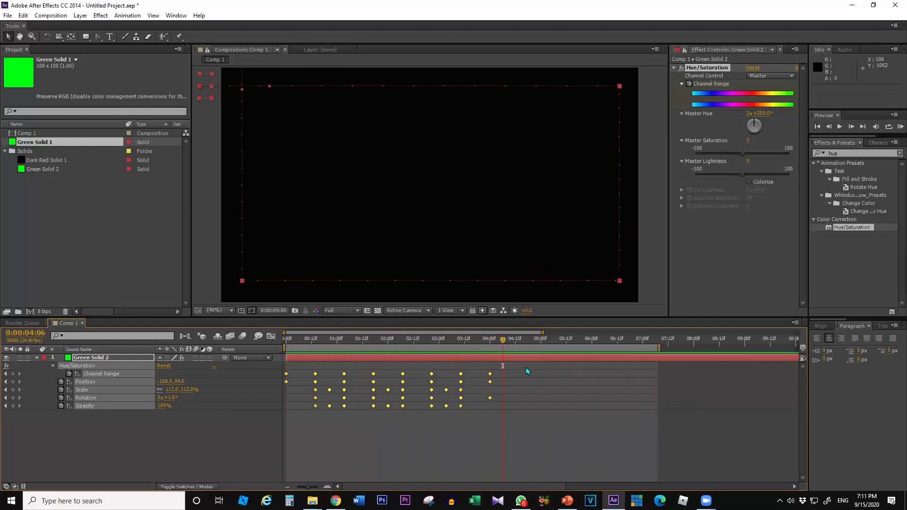
key(n)
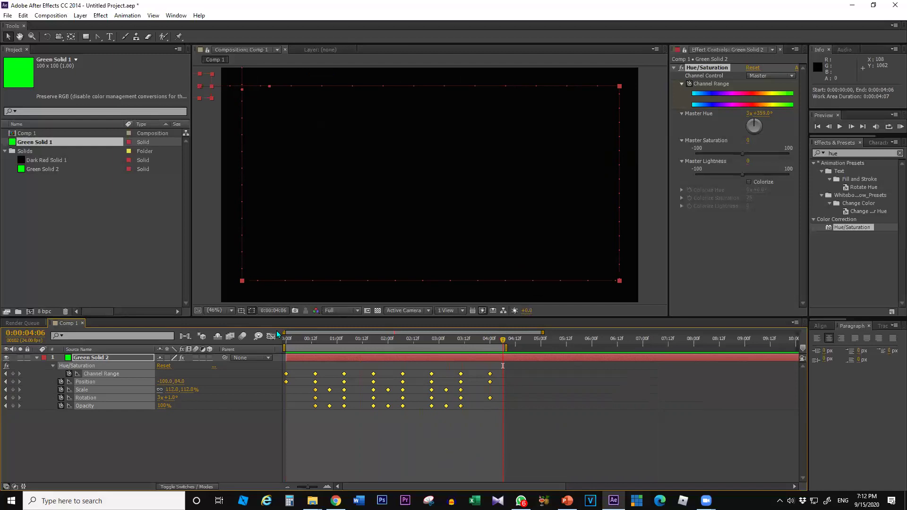
click(299, 338)
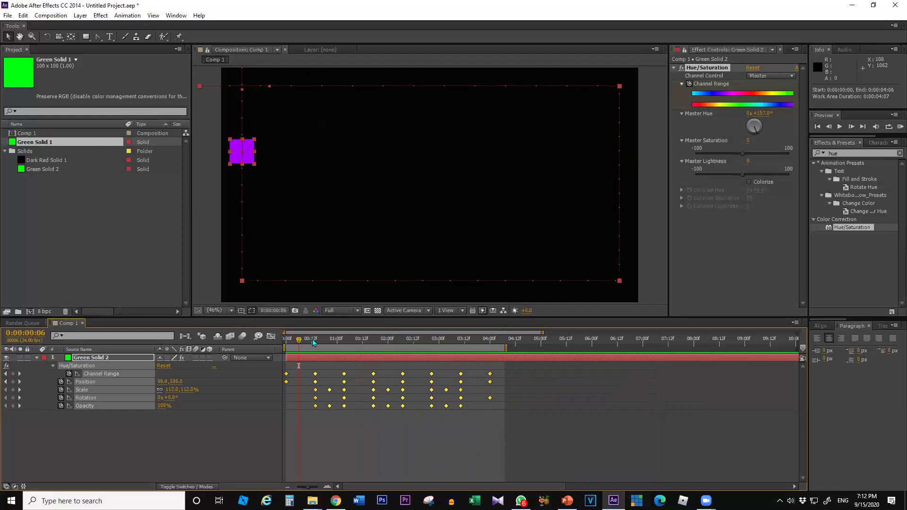
click(324, 339)
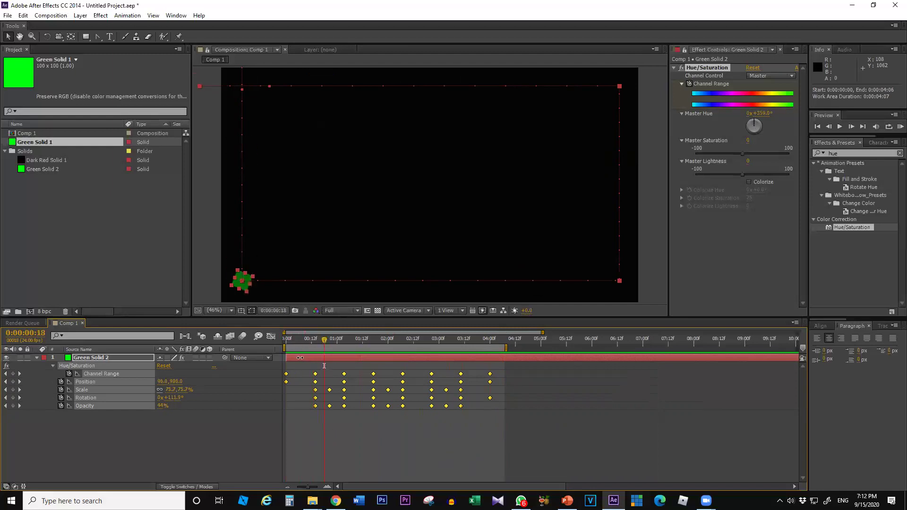
click(303, 339)
drag(303, 341, 300, 342)
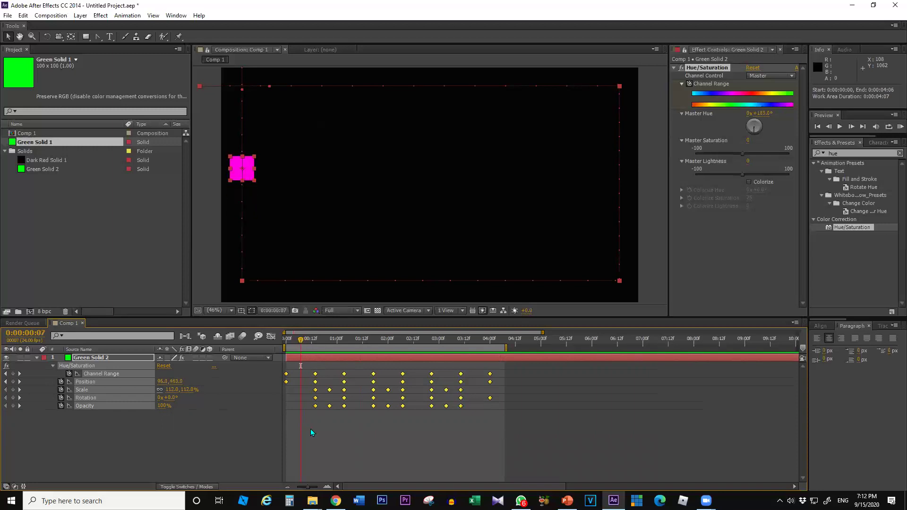
Collapse the Hue/Saturation effect's properties and open Green Solid 2 in its own Layer view with the Pen tool active.
click(66, 417)
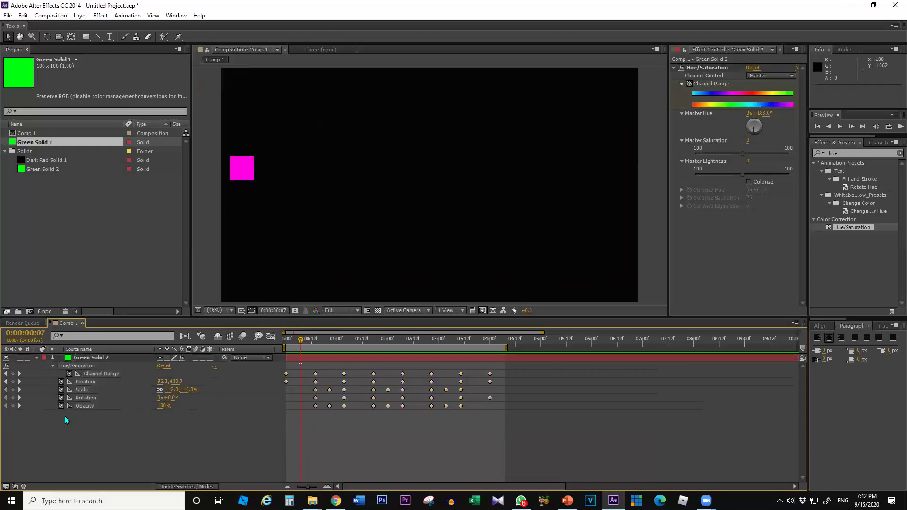
click(52, 365)
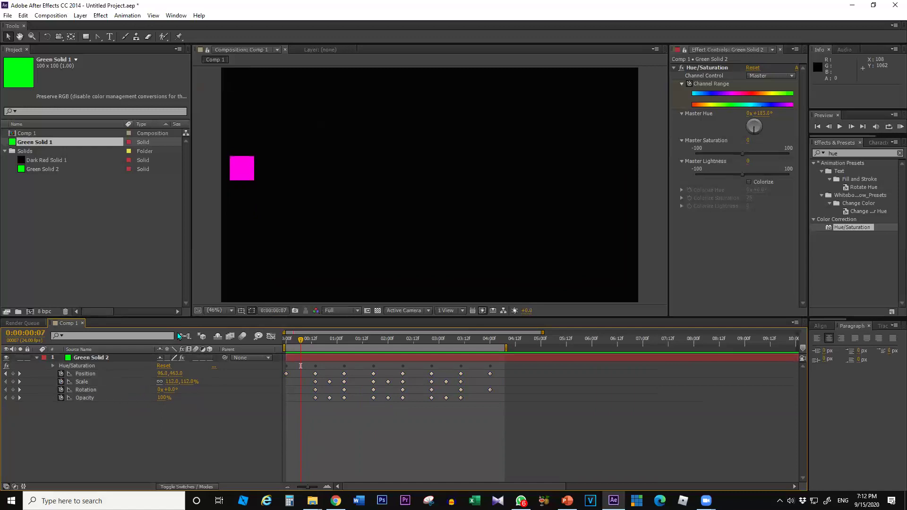
click(86, 358)
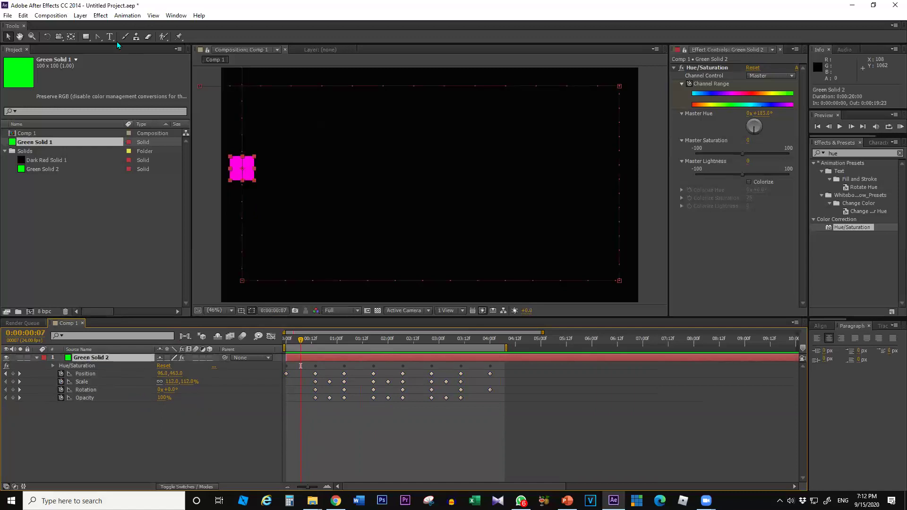
click(98, 35)
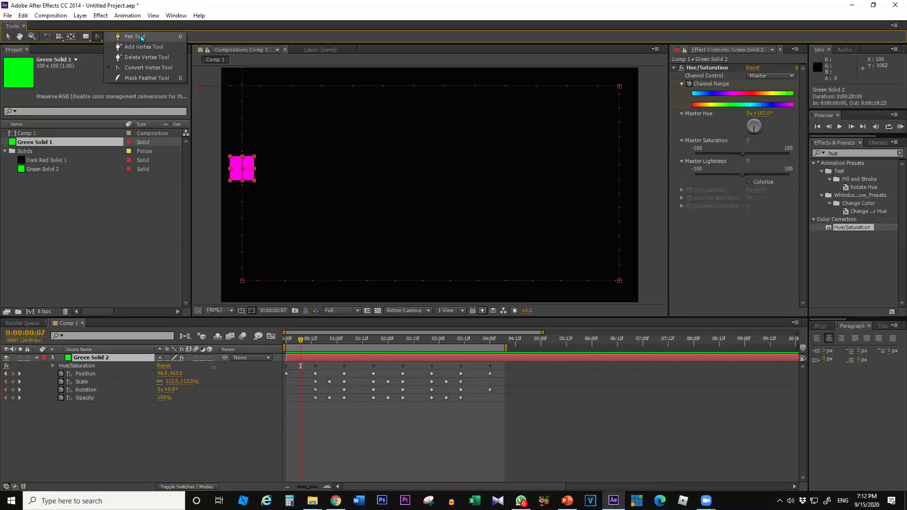
click(140, 36)
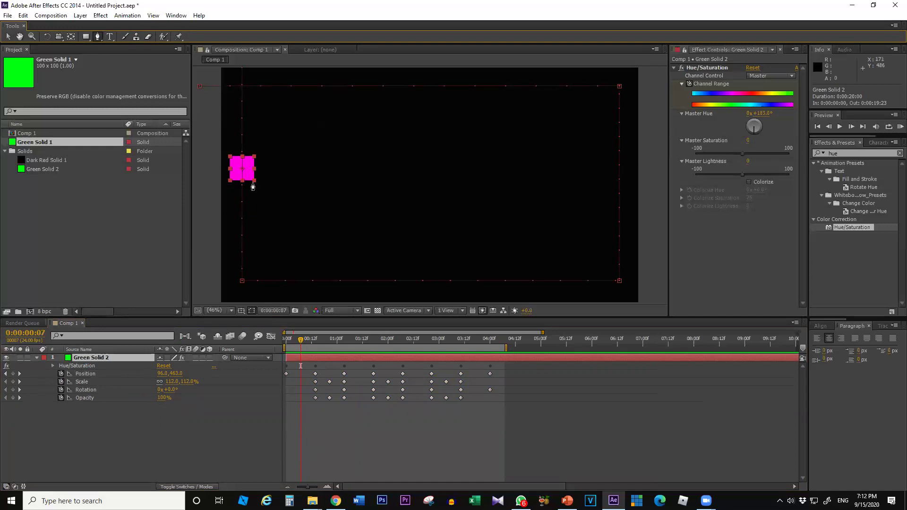
double_click(120, 360)
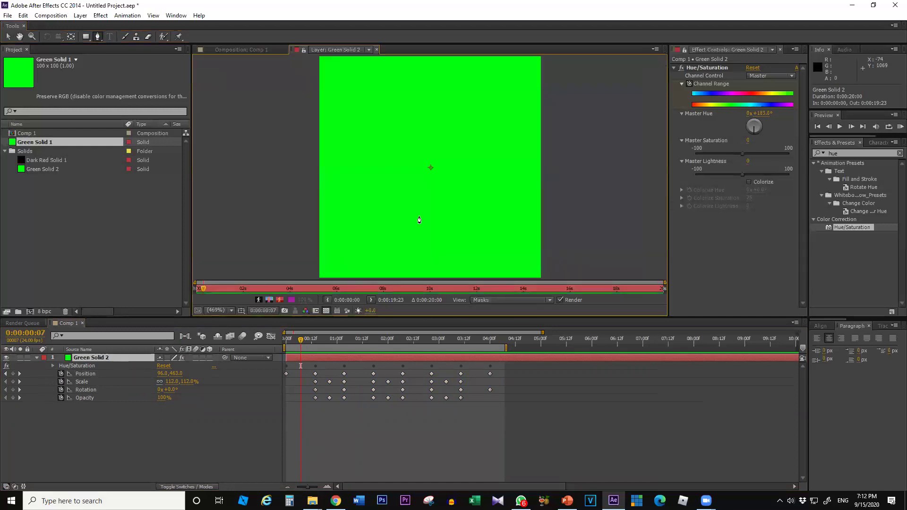
click(396, 81)
click(472, 62)
click(540, 150)
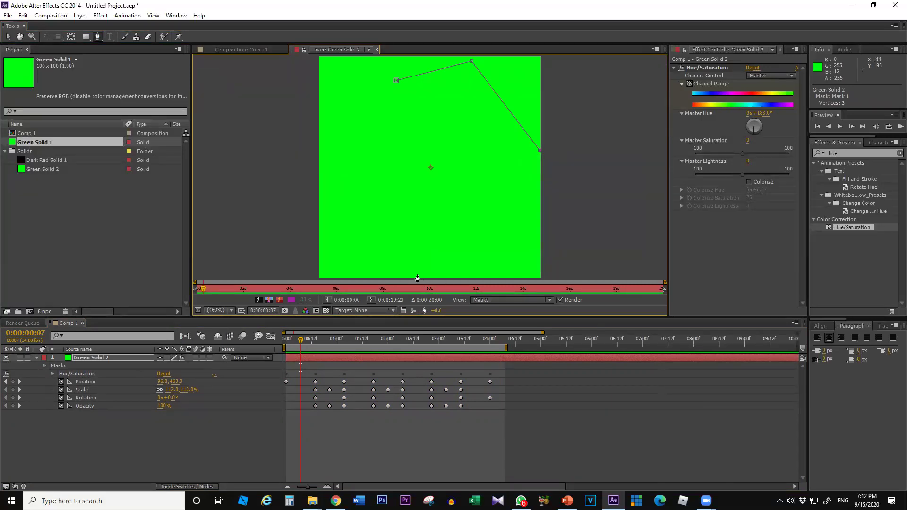
key(ctrl+z)
key(ctrl+z)
key(ctrl+z)
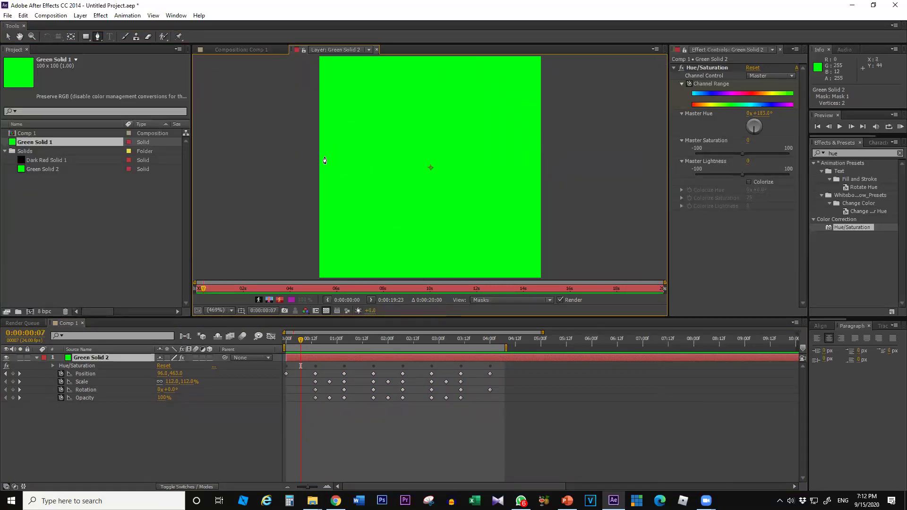
Draw a circular mask about 70 px in diameter on Green Solid 2 with the Ellipse tool, and return to the Selection tool.
click(86, 36)
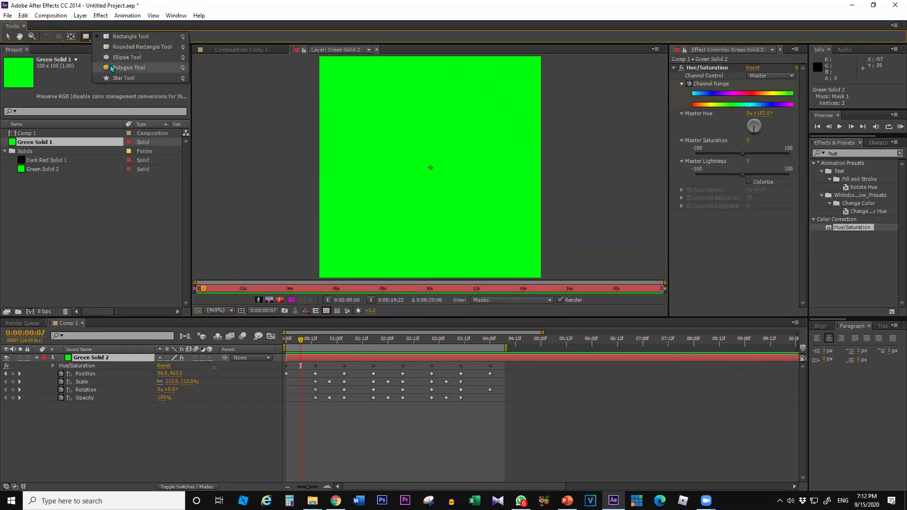
click(131, 59)
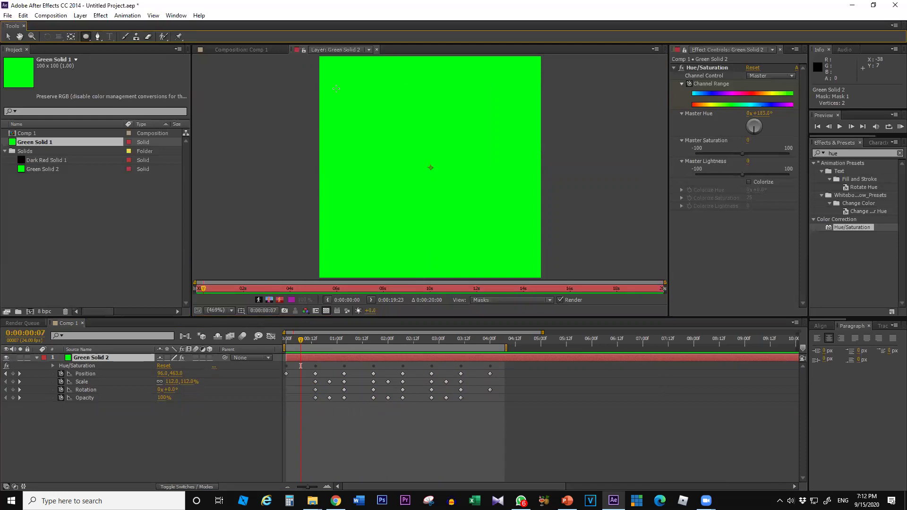
drag(361, 96, 516, 251)
click(8, 37)
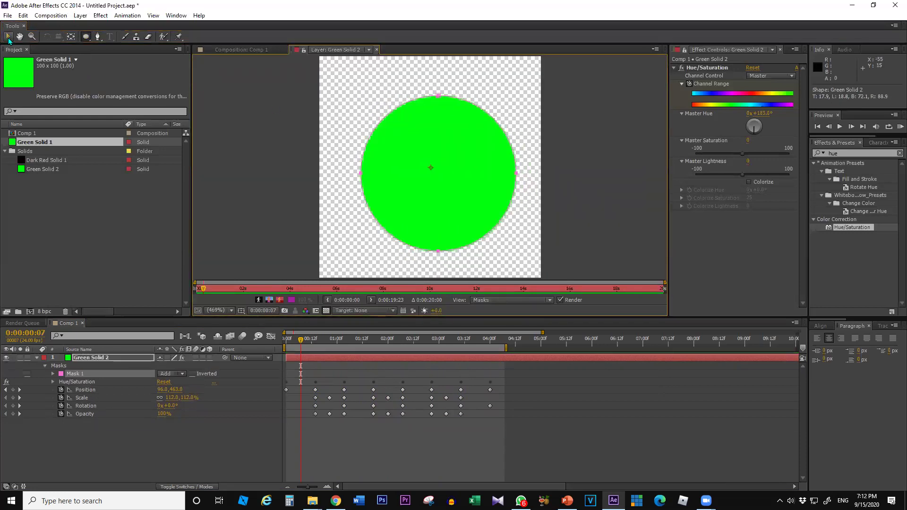
Return to the Comp 1 composition view and deselect the layer to check the circular mask on the solid.
click(461, 171)
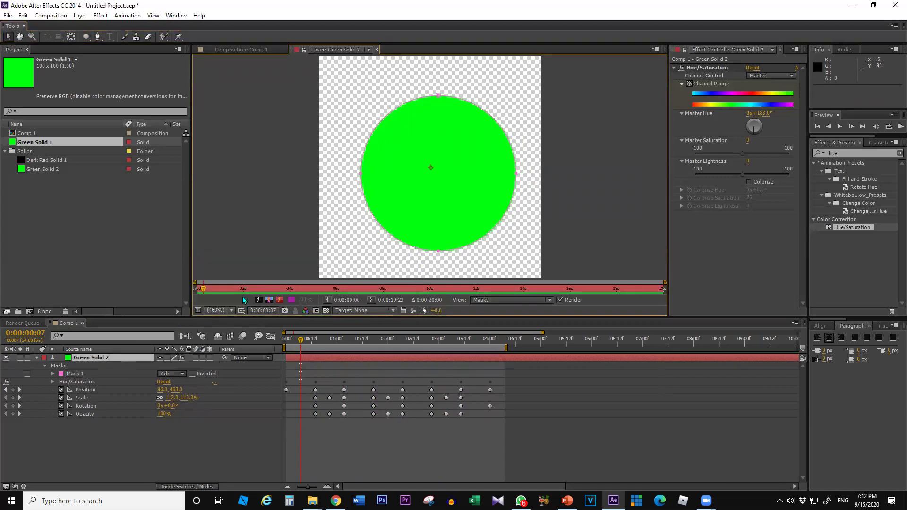
click(229, 51)
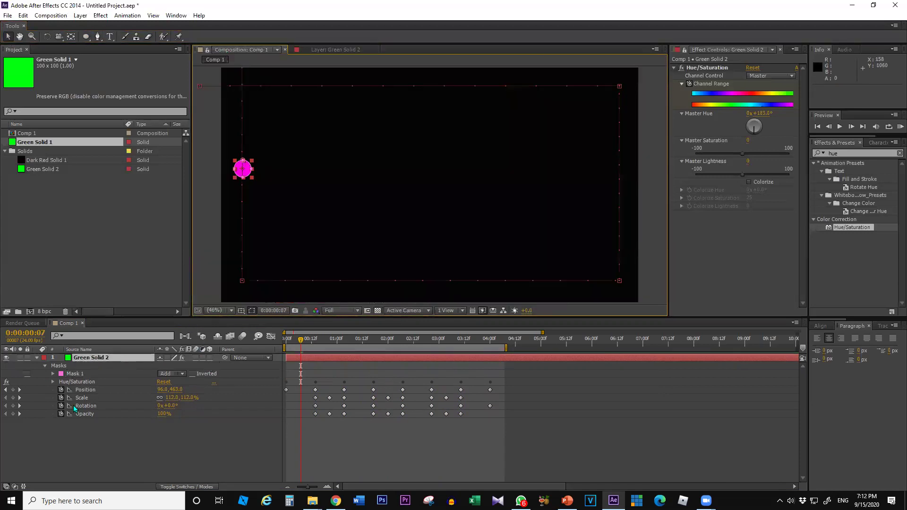
click(162, 421)
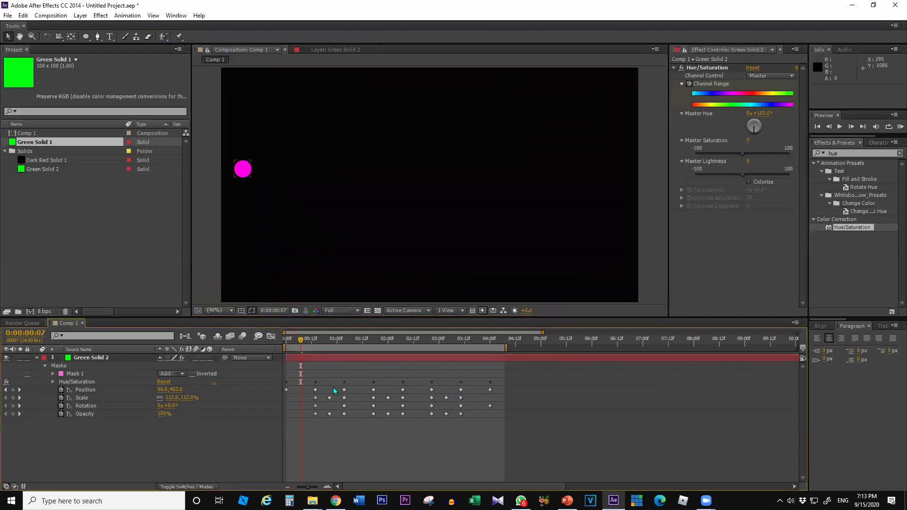
Expand Mask 1's properties and inspect its Mask Path shape settings without changing them.
click(95, 373)
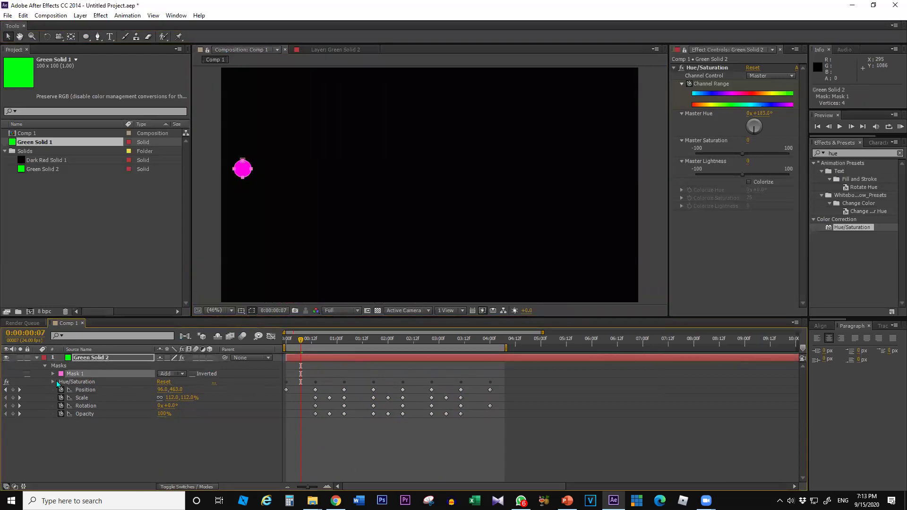
click(52, 373)
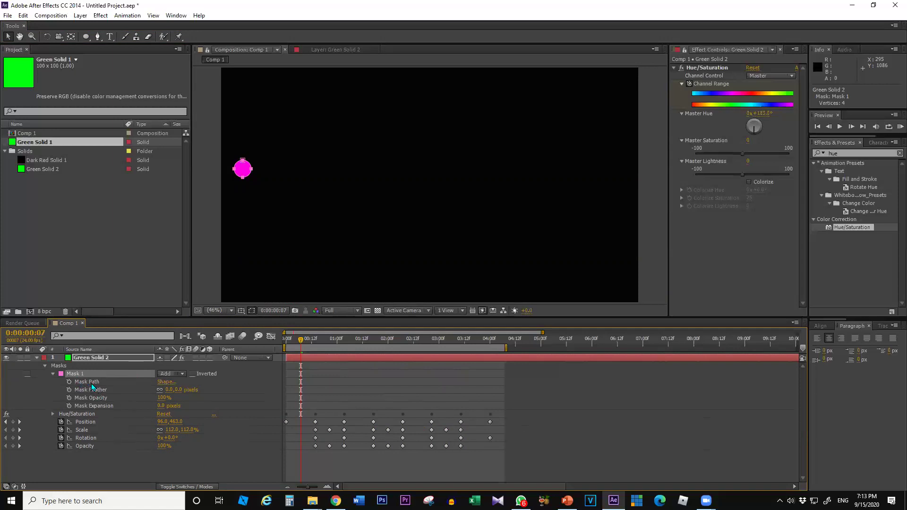
click(151, 383)
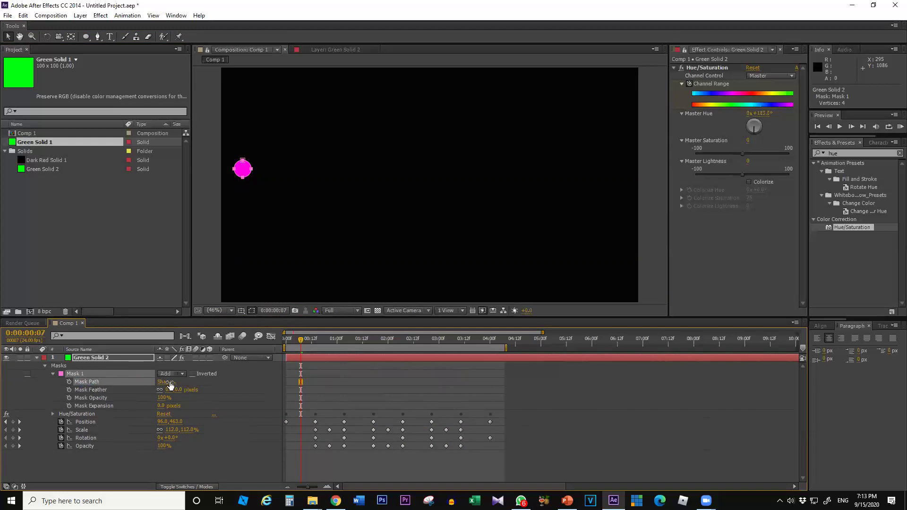
click(171, 383)
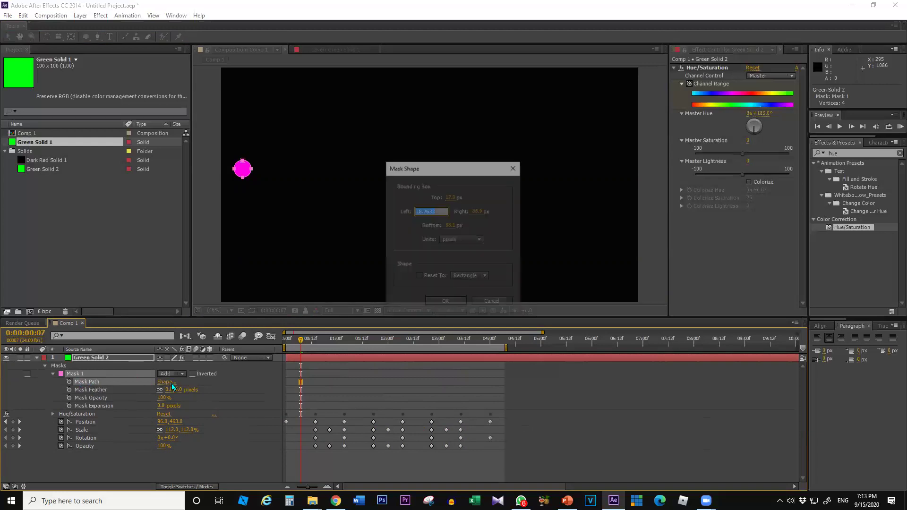
click(497, 302)
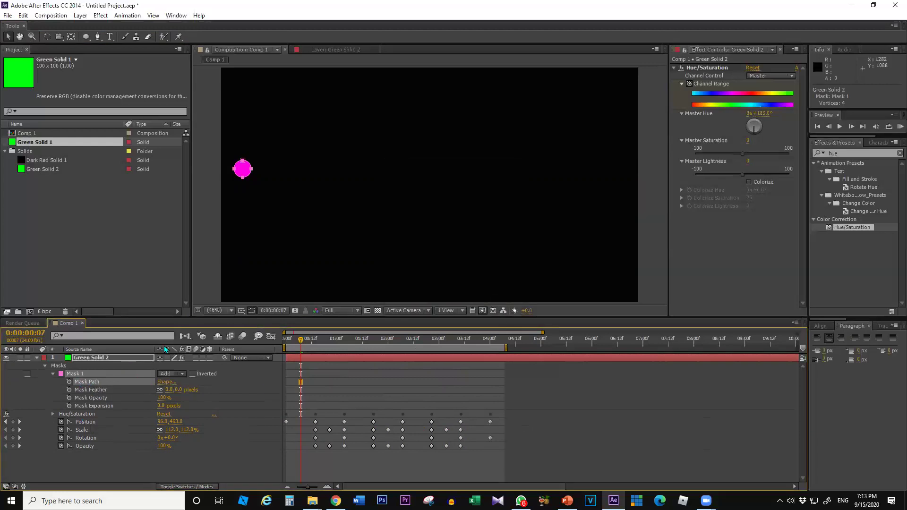
Close the Layer view of Green Solid 2 and delete its circular Mask 1.
click(346, 49)
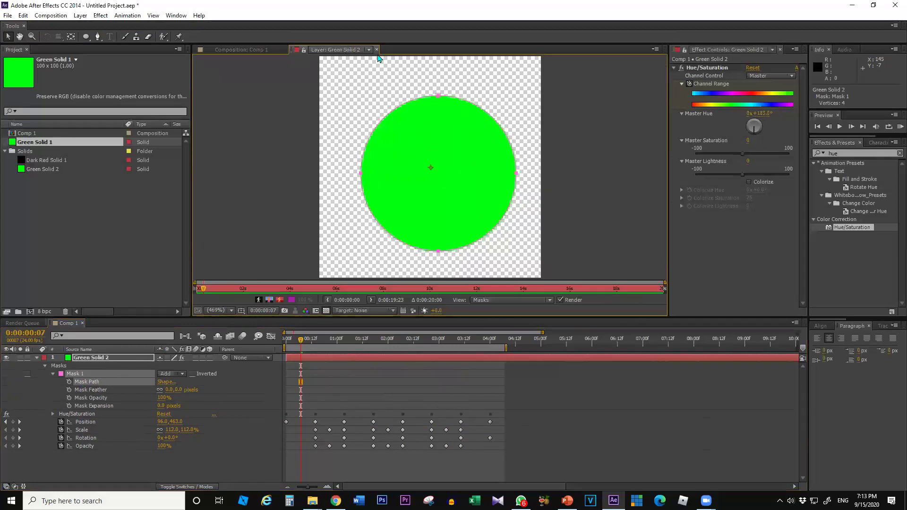
click(375, 50)
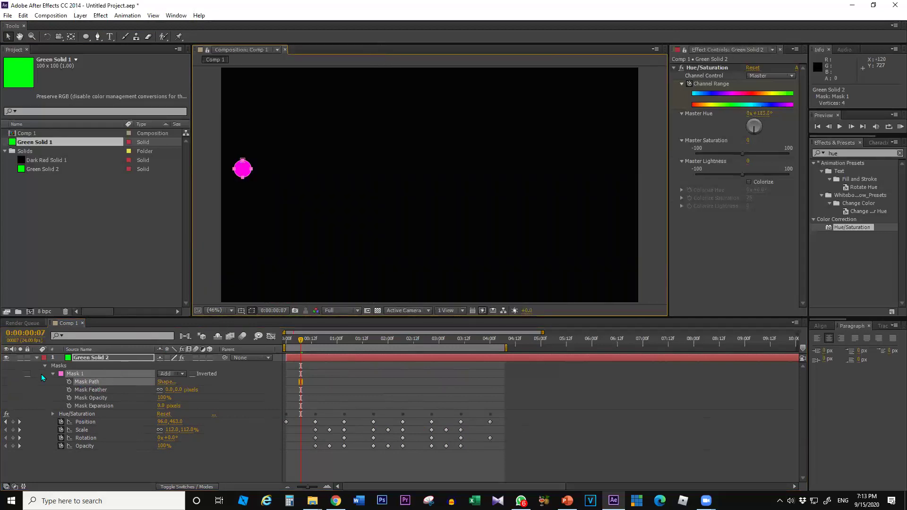
click(27, 373)
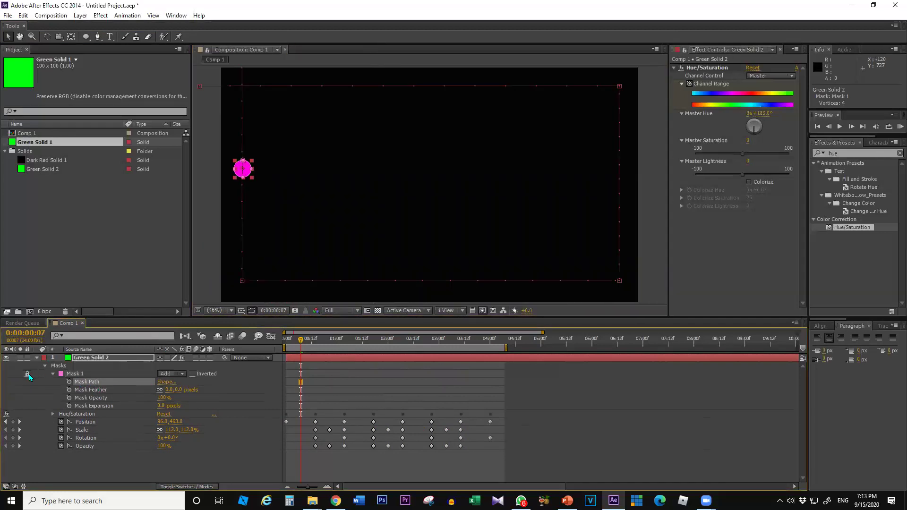
click(79, 375)
key(Delete)
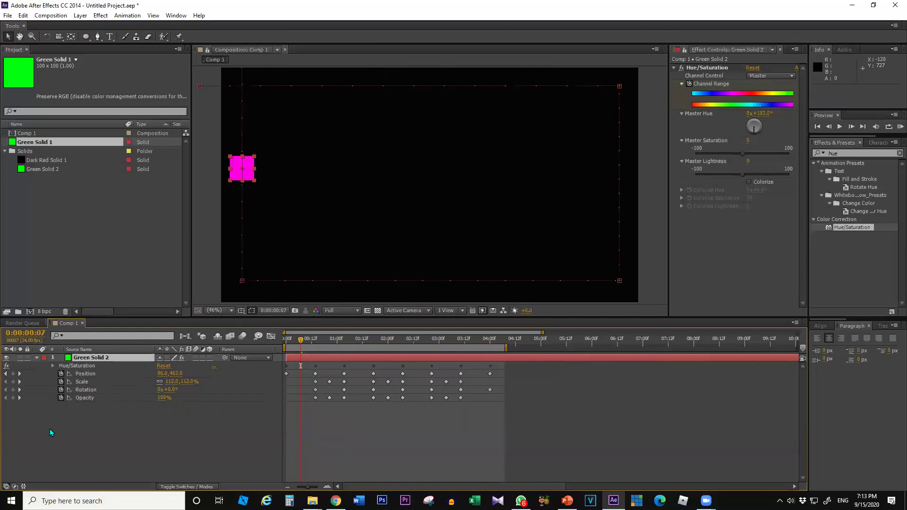
Open Green Solid 2 in its own Layer view, try a circular mask about 70 px in diameter, and undo it.
click(92, 358)
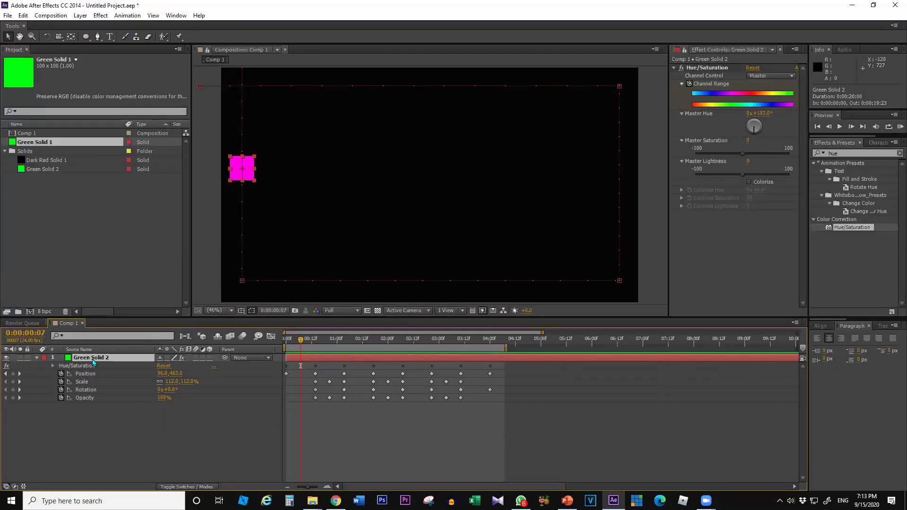
double_click(93, 360)
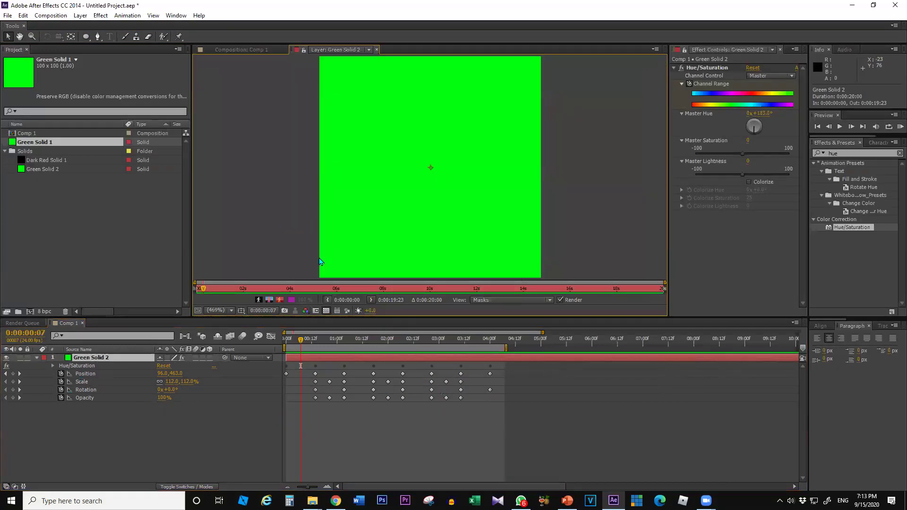
click(87, 40)
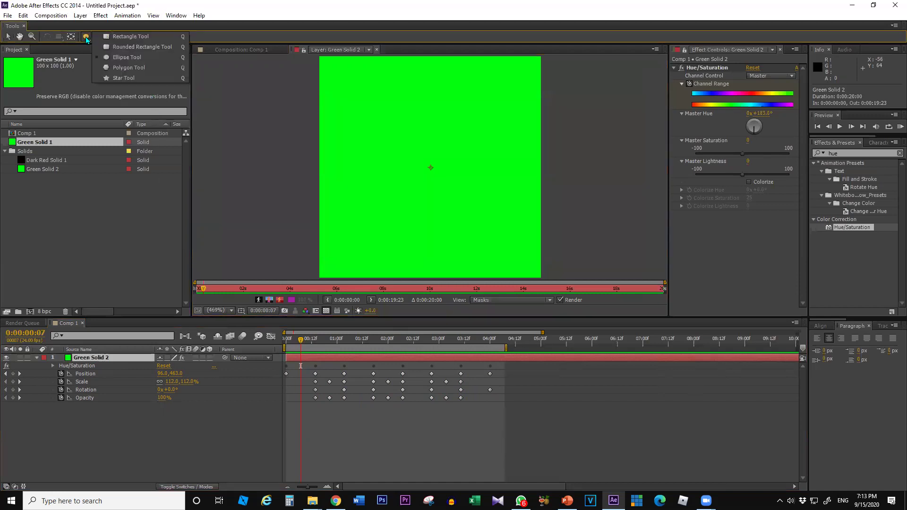
click(141, 60)
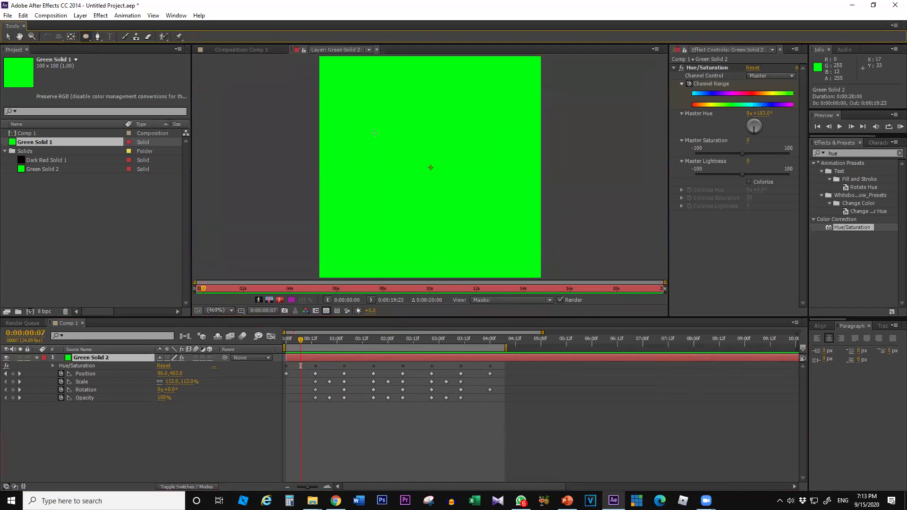
drag(349, 89, 505, 198)
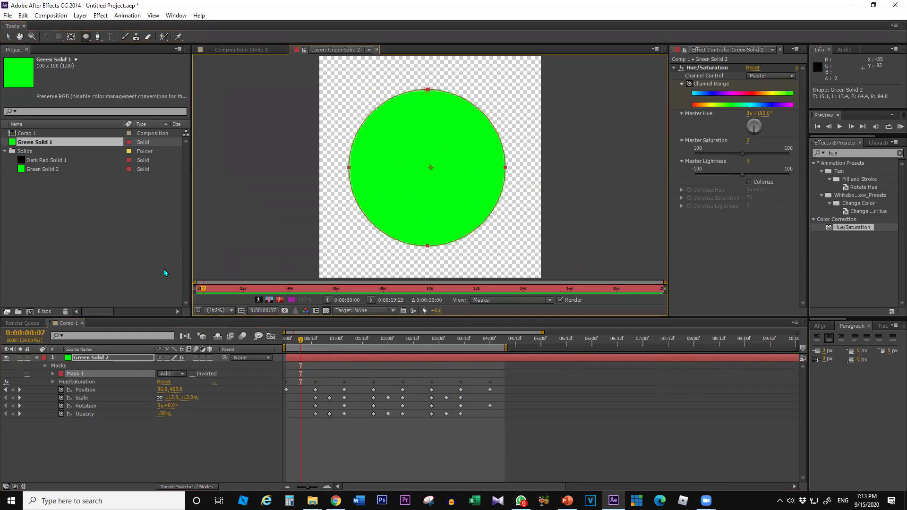
key(ctrl+z)
Draw a closed, tilted four-sided mask around the middle of Green Solid 2 with the Pen tool.
click(97, 37)
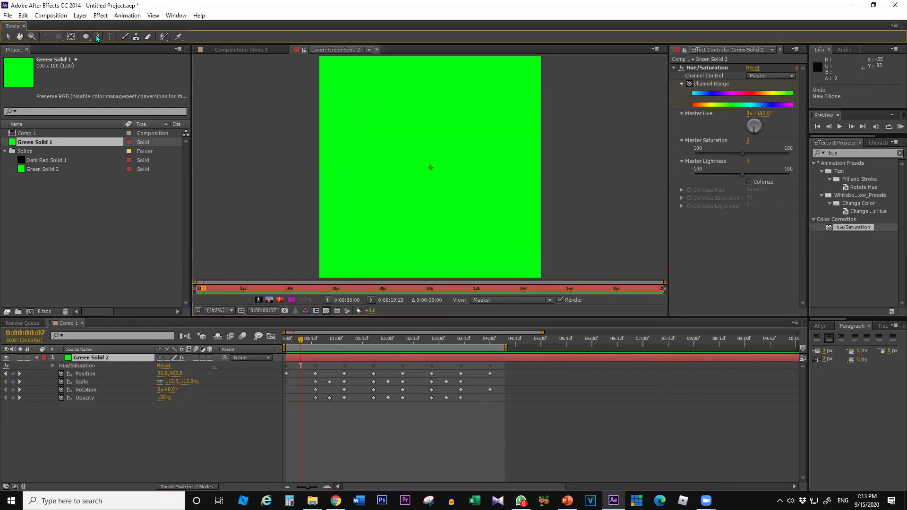
click(367, 154)
click(456, 114)
click(492, 204)
click(414, 225)
click(367, 154)
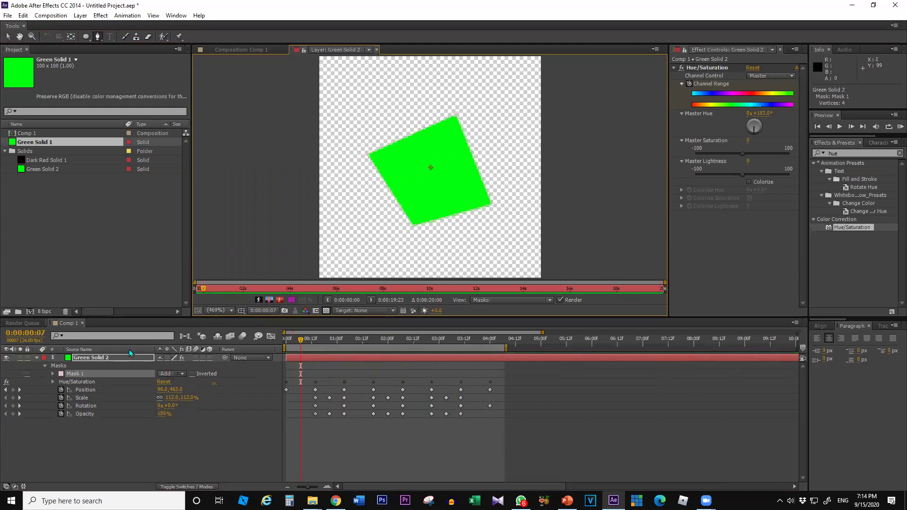
Compare the four-sided masked shape in the composition and Layer views, close the Layer view and deselect the layer.
click(226, 50)
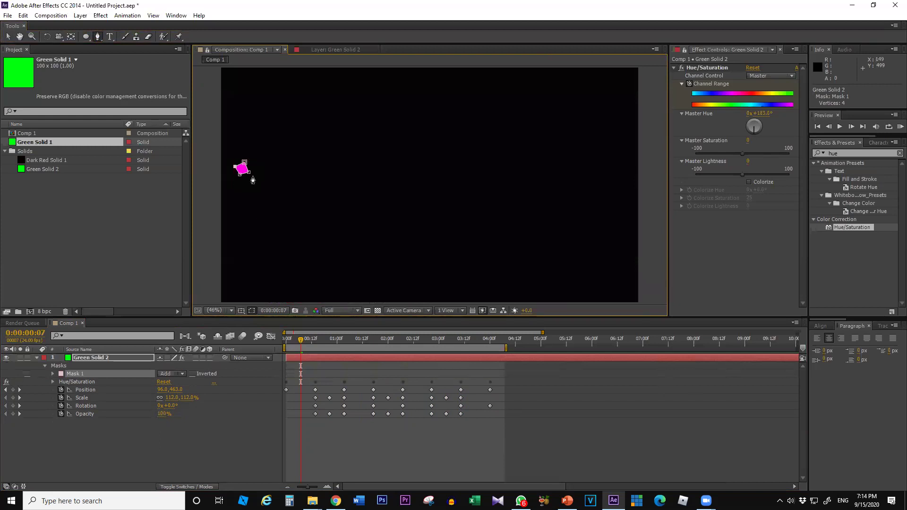
click(320, 47)
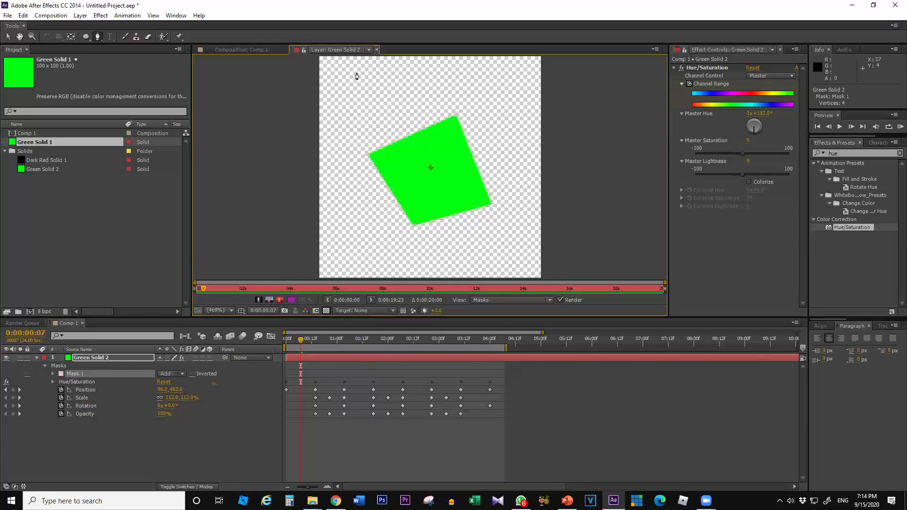
click(377, 49)
click(73, 444)
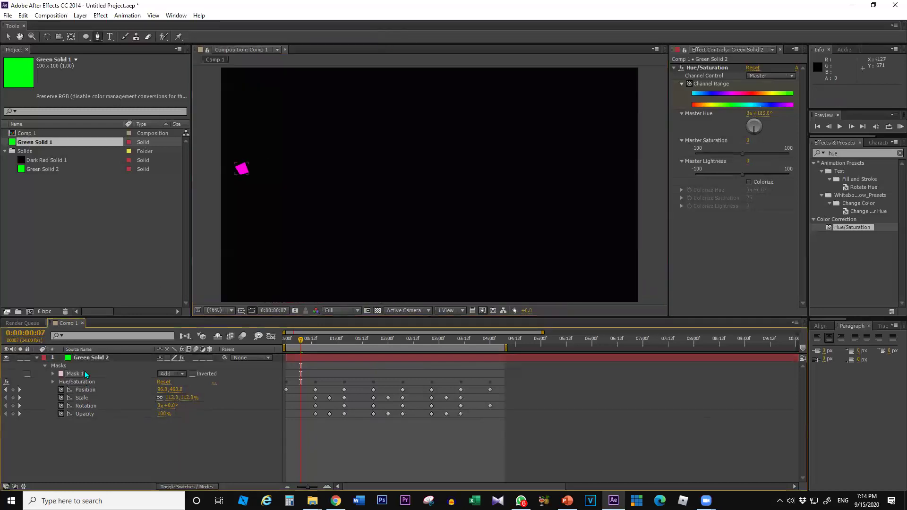
Undo the closing of the four-sided mask path and reopen Green Solid 2 in its own Layer view.
key(ctrl+z)
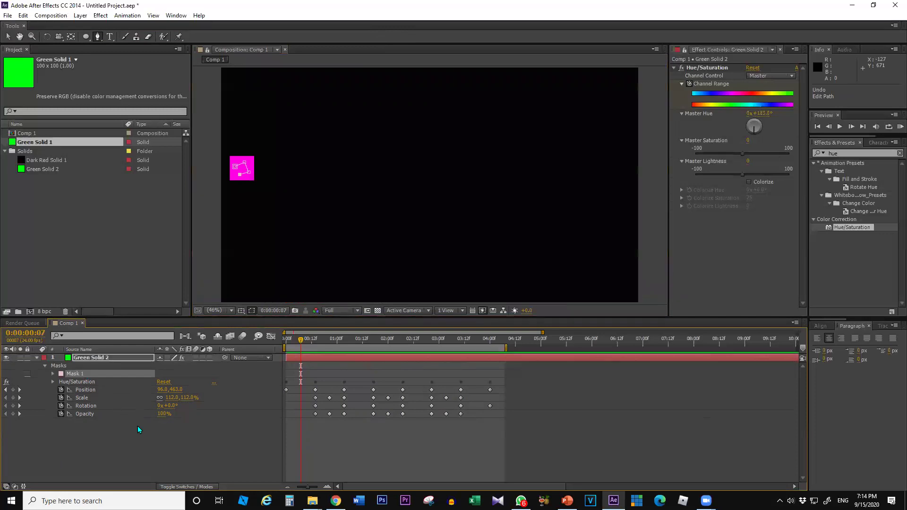
click(138, 434)
mouse_move(89, 37)
mouse_down()
mouse_move(127, 75)
mouse_move(136, 42)
mouse_move(137, 55)
mouse_move(132, 35)
mouse_move(95, 40)
mouse_up()
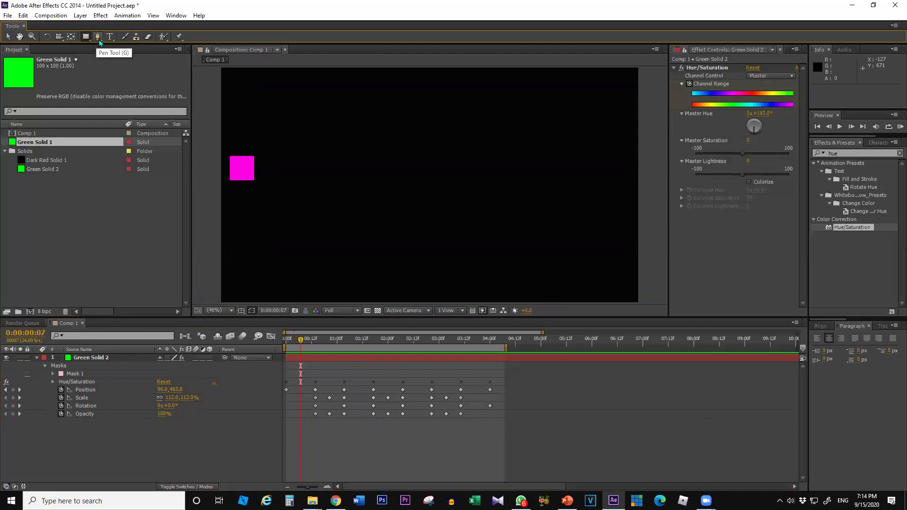
double_click(87, 358)
key(grave)
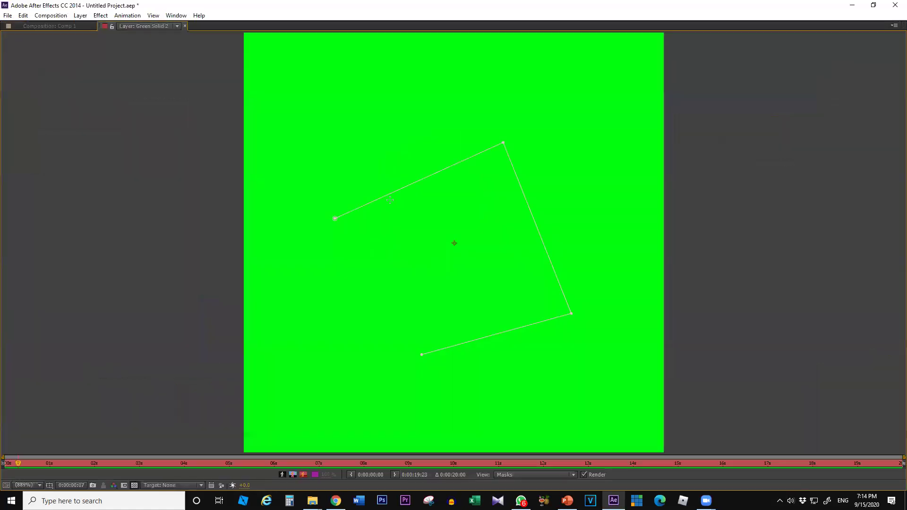
key(grave)
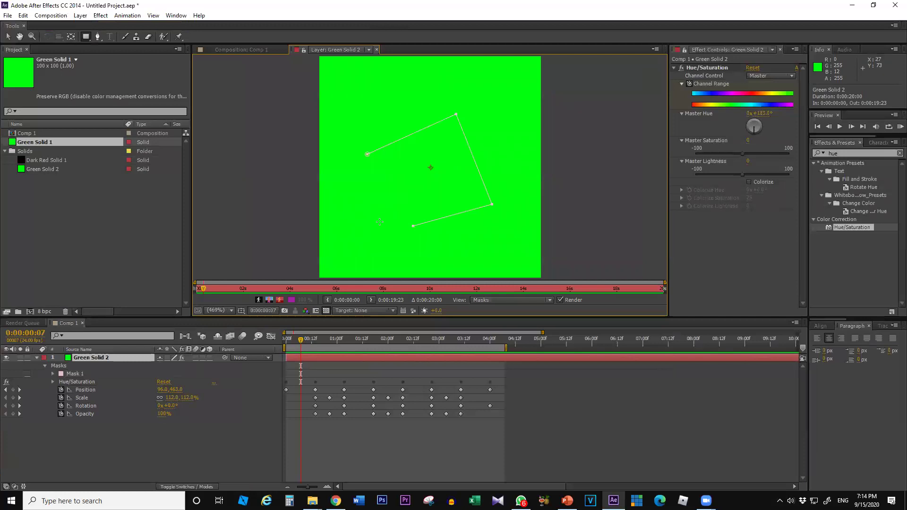
Try a second, open three-point mask path near the solid's lower middle with the Pen tool, and delete it.
click(97, 36)
click(475, 223)
click(438, 231)
click(422, 206)
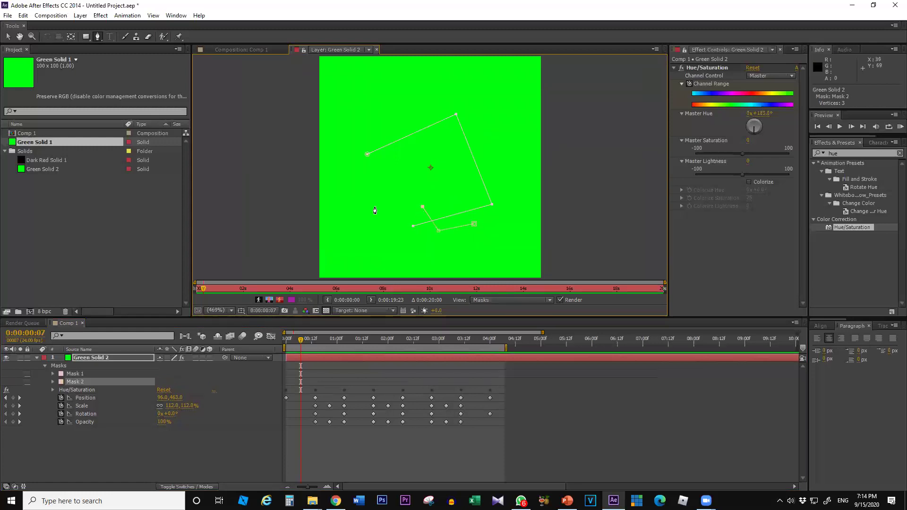
key(Delete)
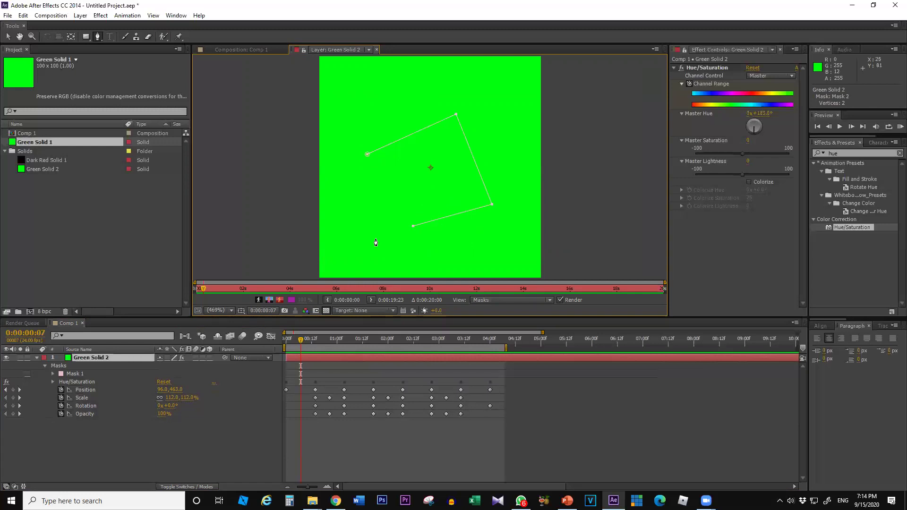
Move the first point of the open Mask 1 path down toward its last point, and delete all of its points.
click(98, 37)
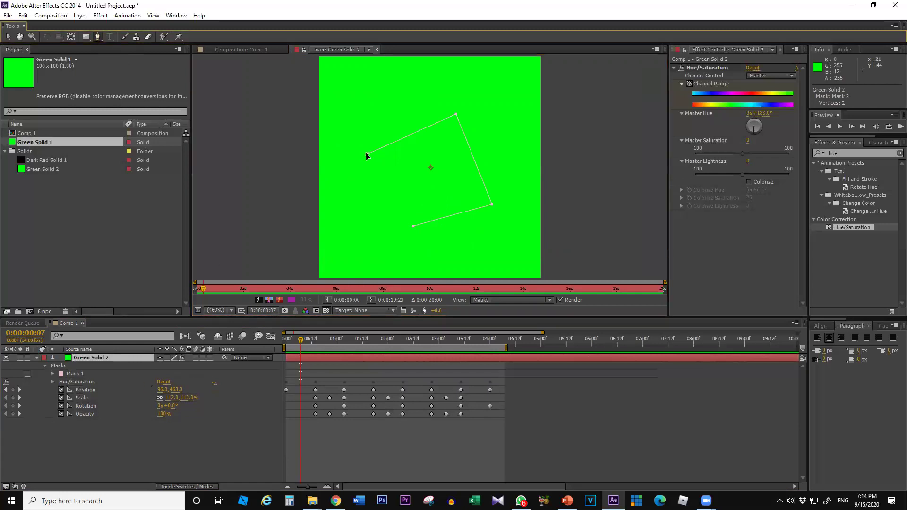
click(368, 153)
drag(374, 157, 411, 203)
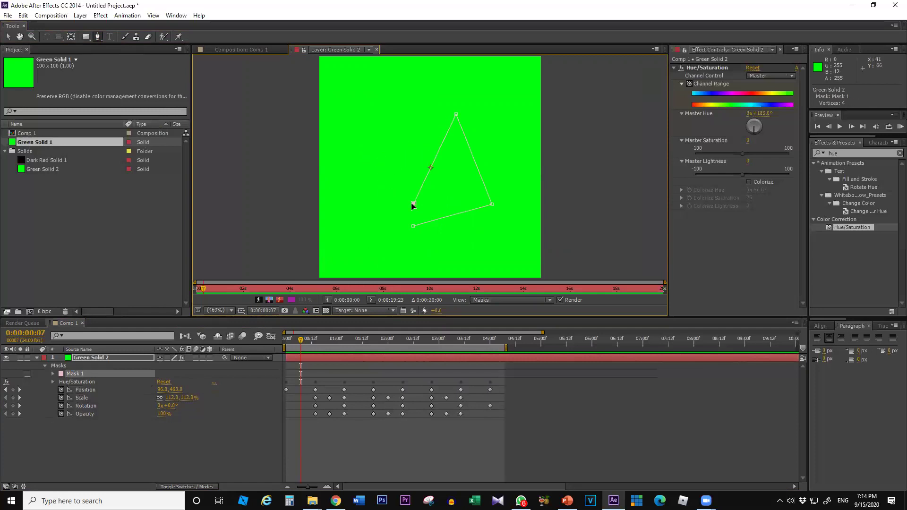
key(Delete)
key(Delete)
click(492, 205)
key(Delete)
key(Delete)
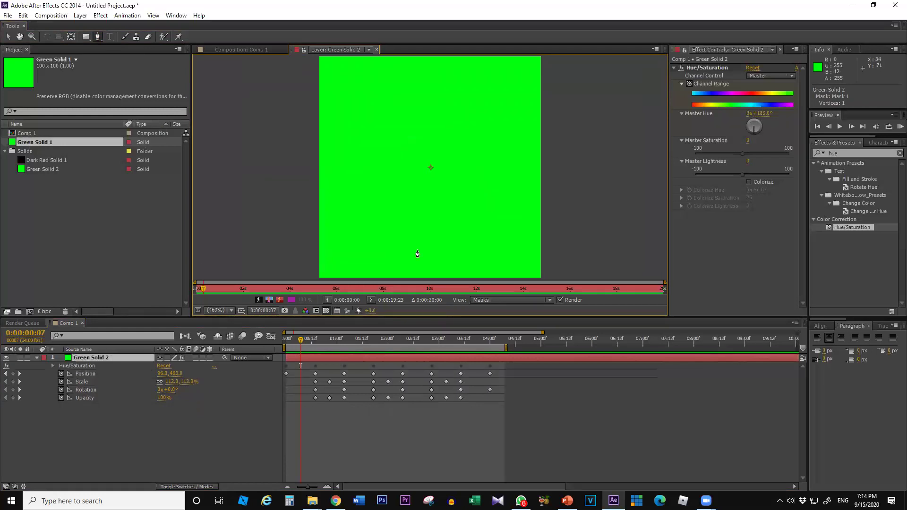
Draw a rectangular mask about 99 × 99 px over nearly all of Green Solid 2, and expand Mask 1's properties.
click(86, 38)
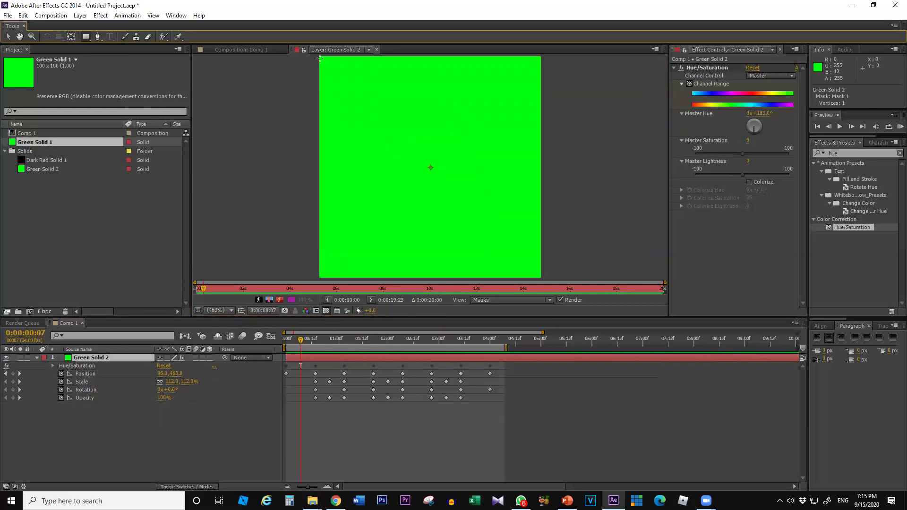
drag(321, 58, 534, 279)
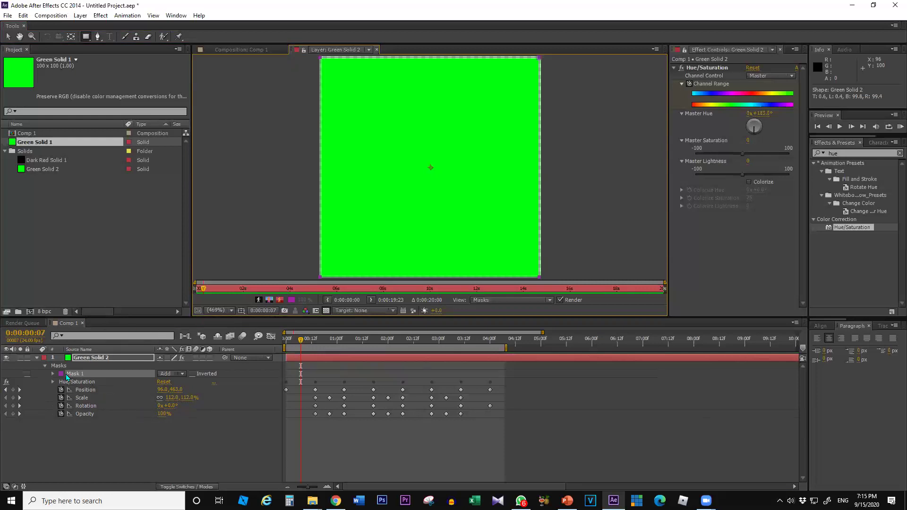
click(53, 374)
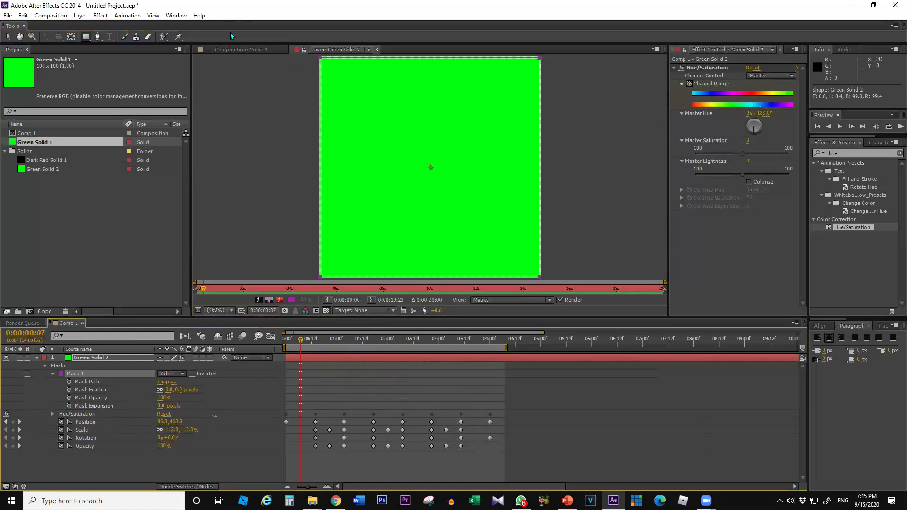
Return to the Comp 1 composition view and bring the masked solid into view at 200%.
click(235, 47)
scroll(211, 250, up, 4)
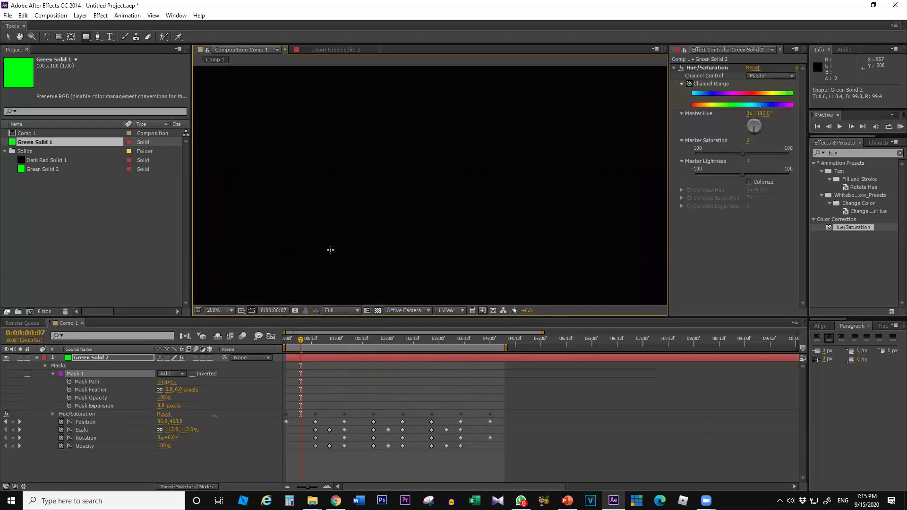
key(h)
drag(779, 221, 904, 302)
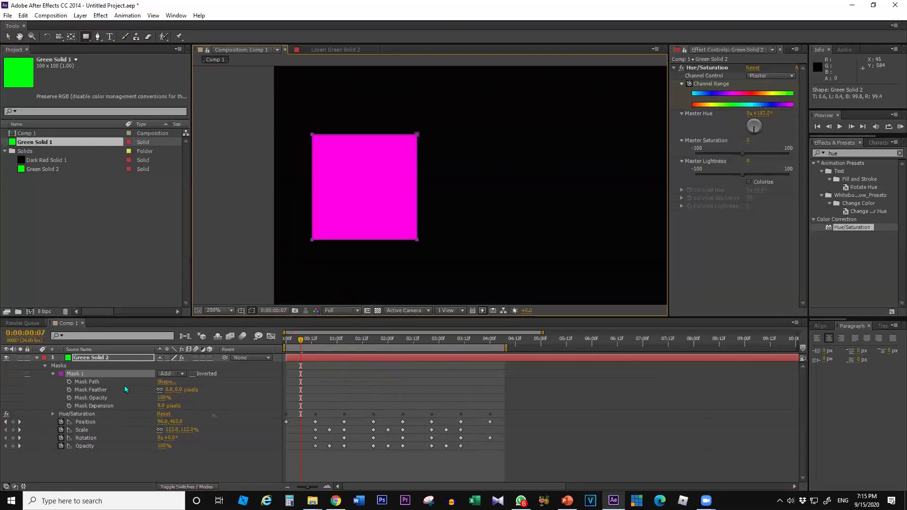
click(166, 381)
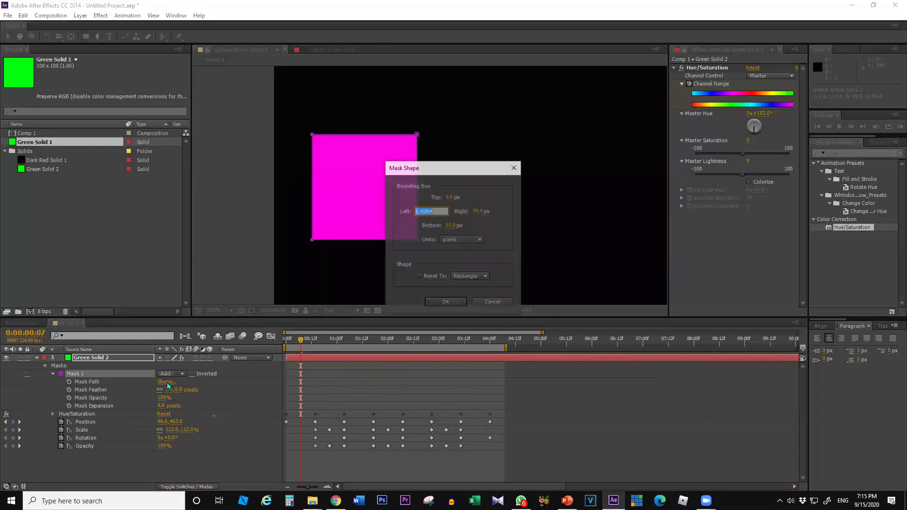
click(470, 277)
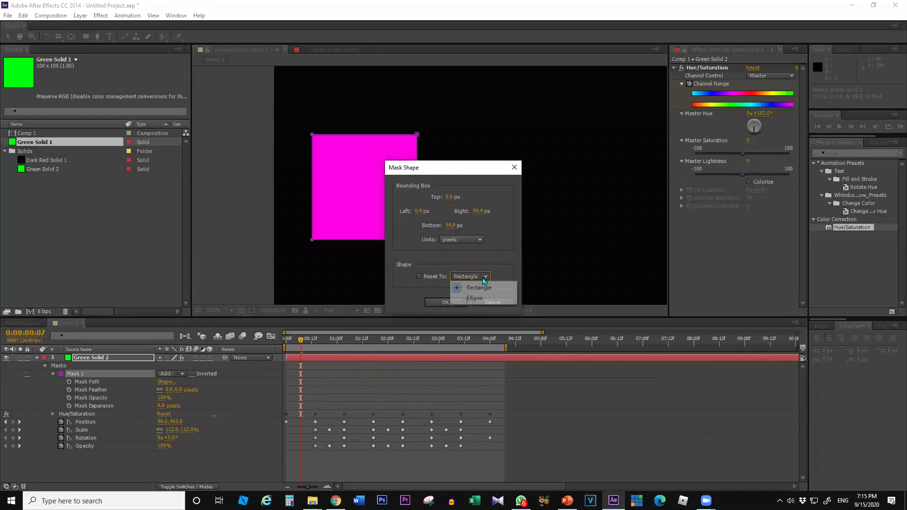
click(484, 296)
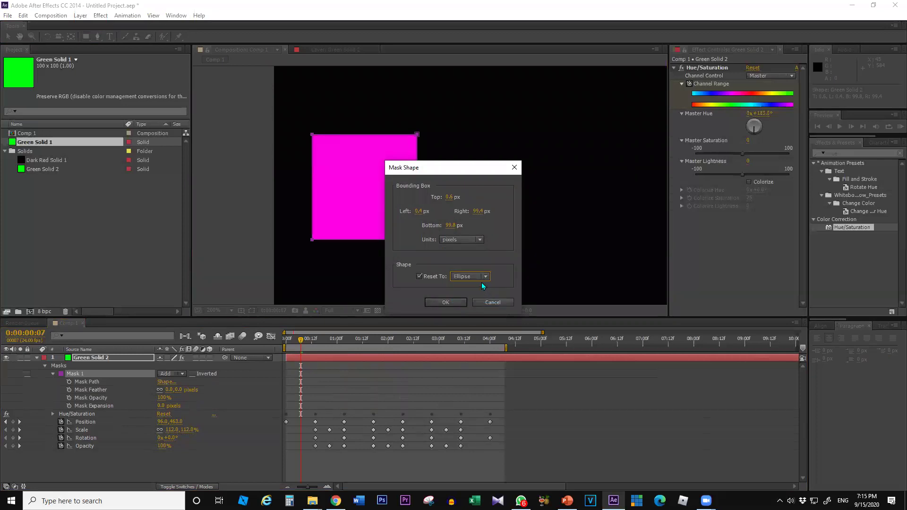
click(485, 279)
click(481, 286)
click(487, 303)
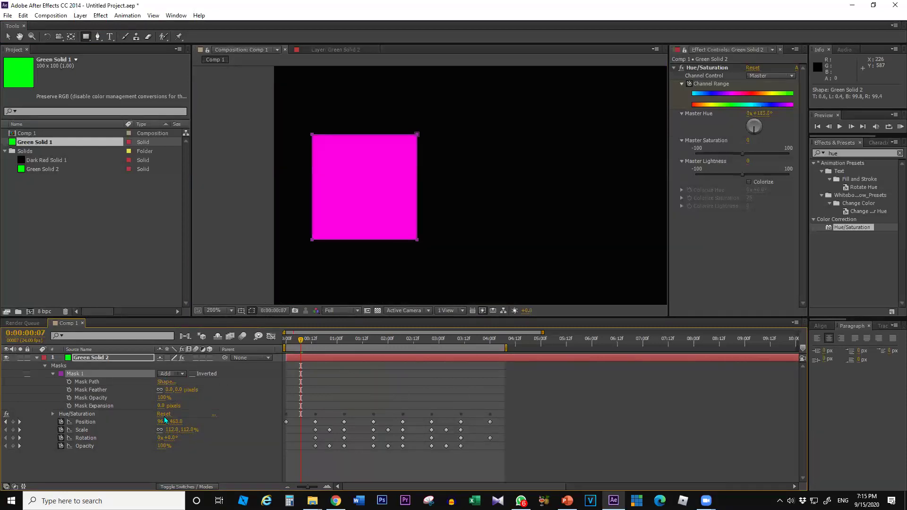
Set Mask 1's expansion to -18 pixels.
mouse_move(163, 409)
mouse_down()
mouse_move(140, 402)
mouse_move(147, 401)
mouse_up()
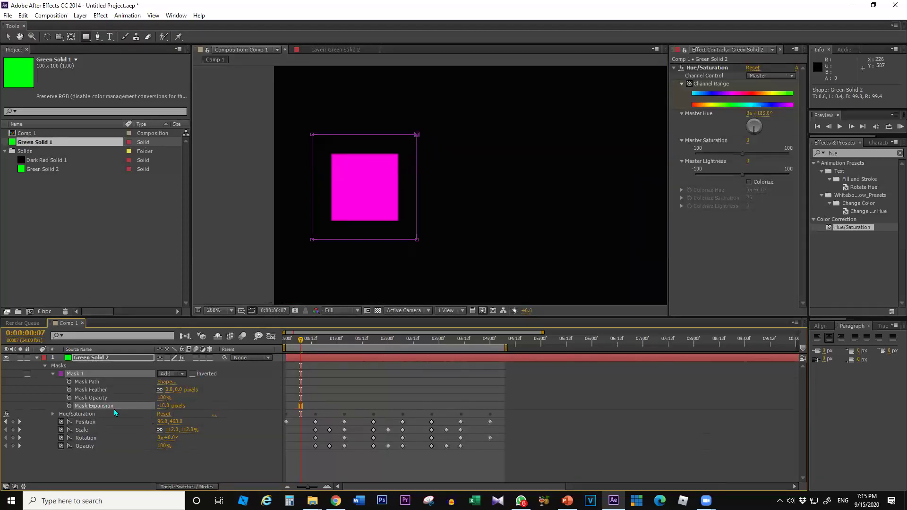
click(94, 384)
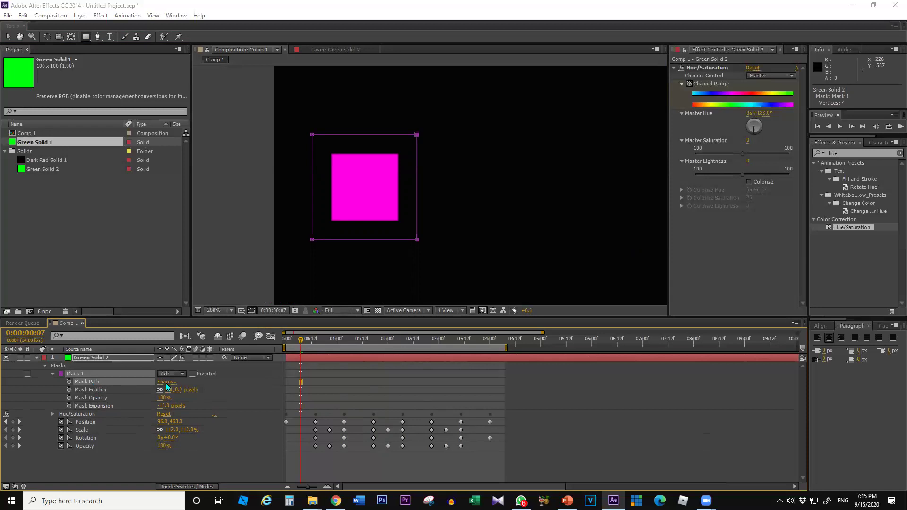
click(166, 383)
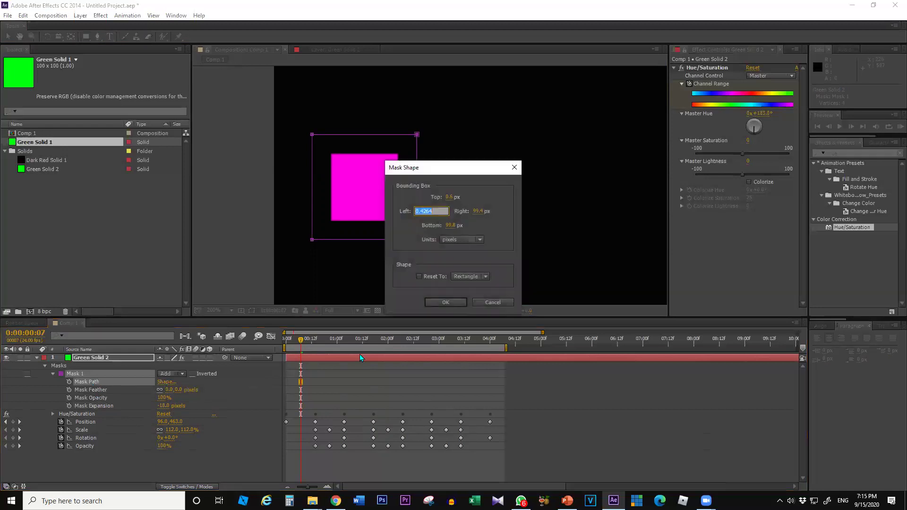
click(488, 300)
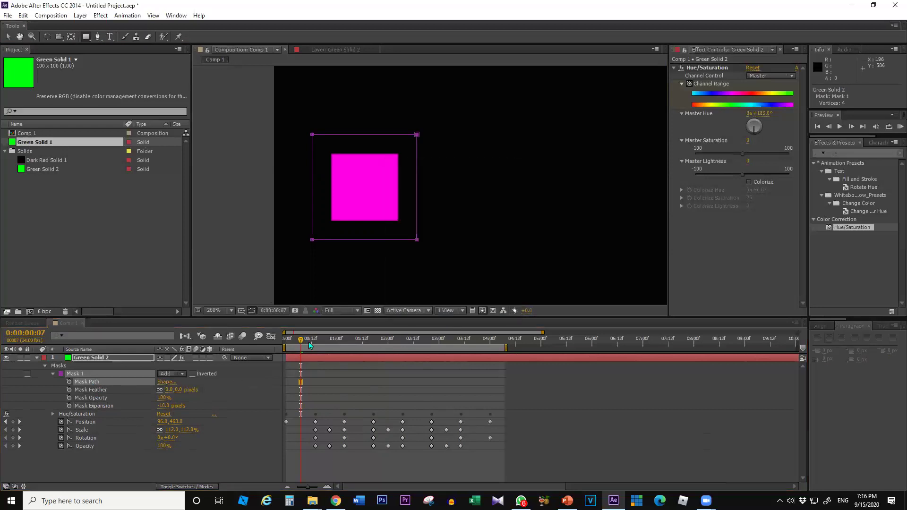
Try resetting Mask 1's path shape to Ellipse, and undo the change.
click(165, 383)
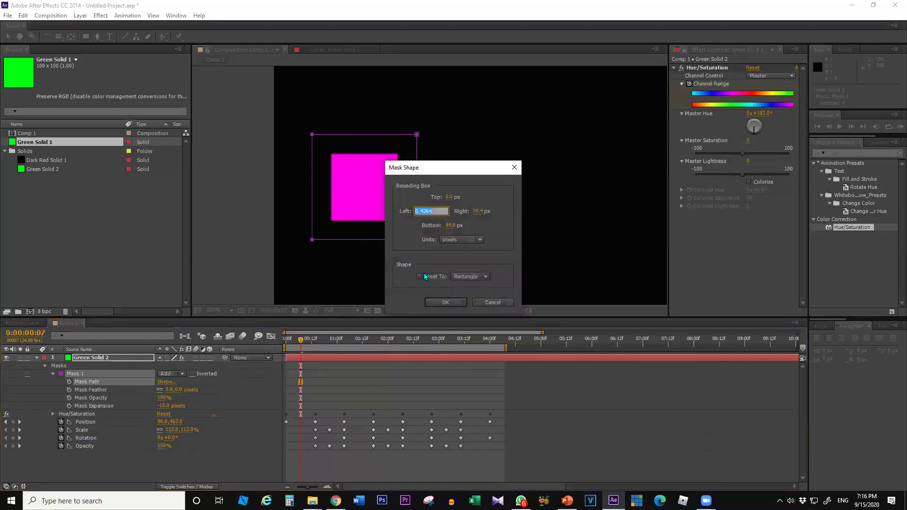
click(476, 276)
click(476, 293)
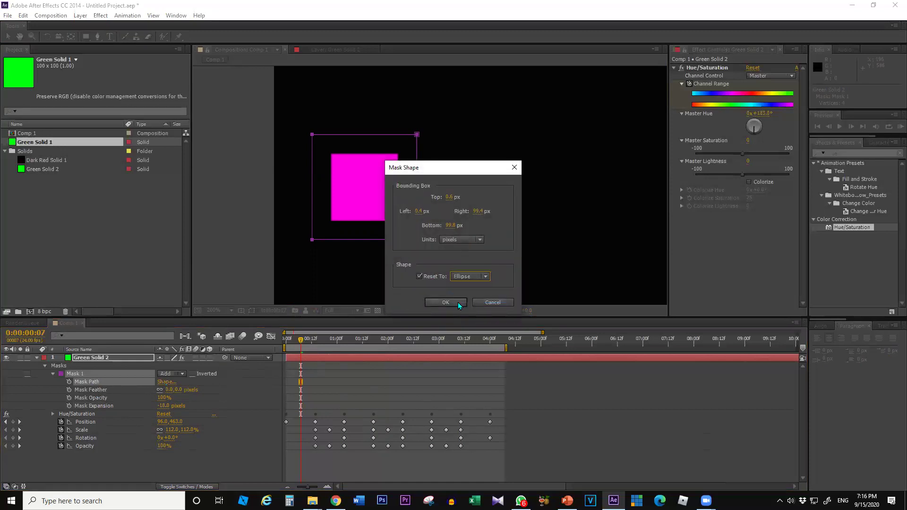
click(458, 302)
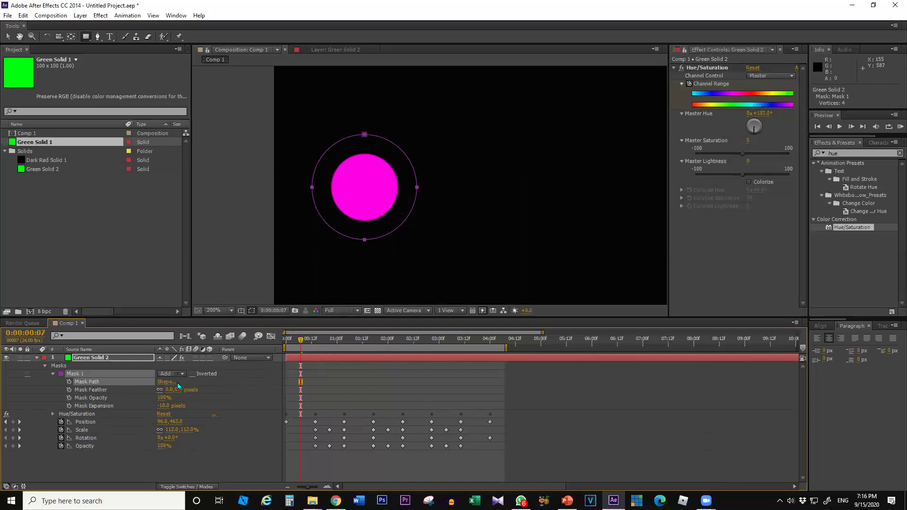
key(ctrl+z)
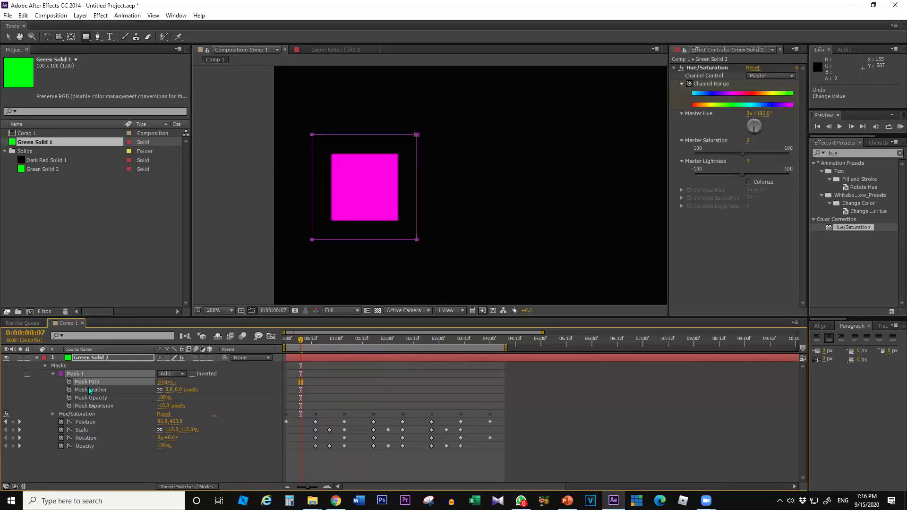
Enable Mask Path keyframing at 0:00:00:07 and try moving the mask's right-hand corner points inward with the Pen tool, undoing each edit.
click(69, 381)
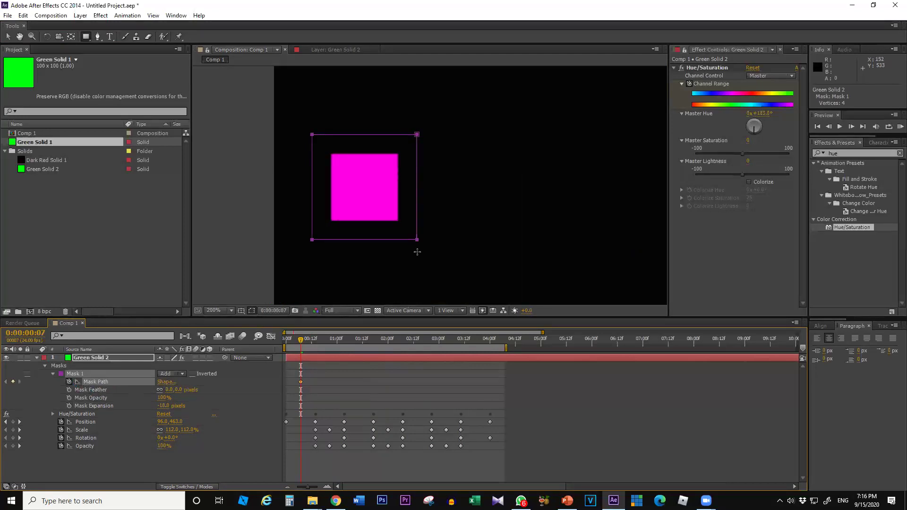
click(95, 35)
drag(417, 240, 404, 225)
key(ctrl+z)
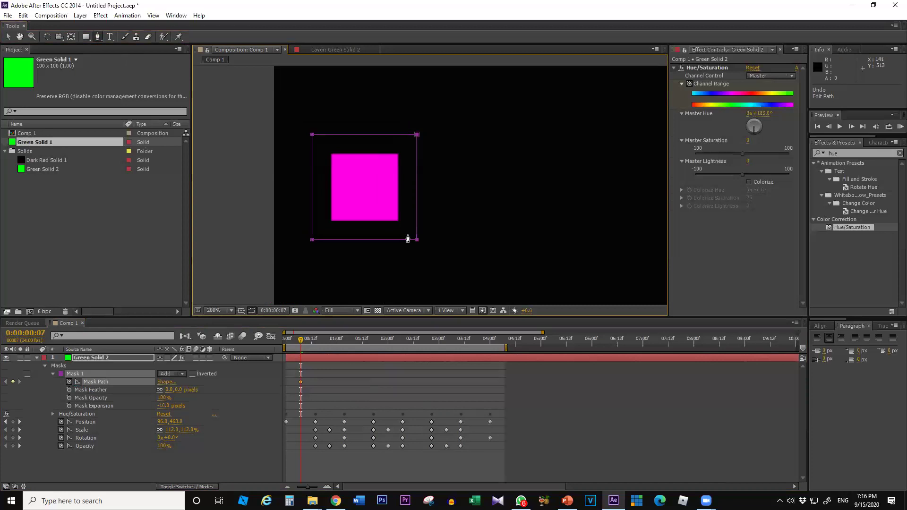
click(376, 214)
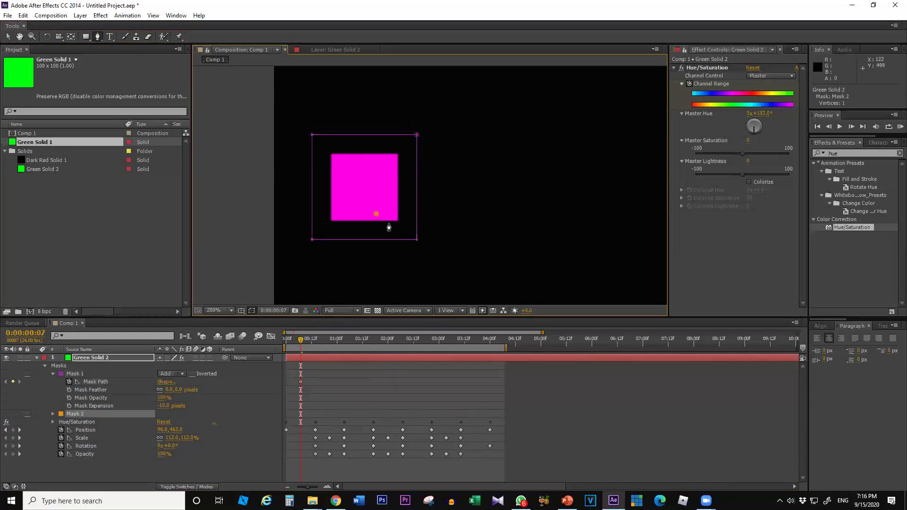
key(ctrl+z)
drag(417, 137, 386, 156)
key(ctrl+z)
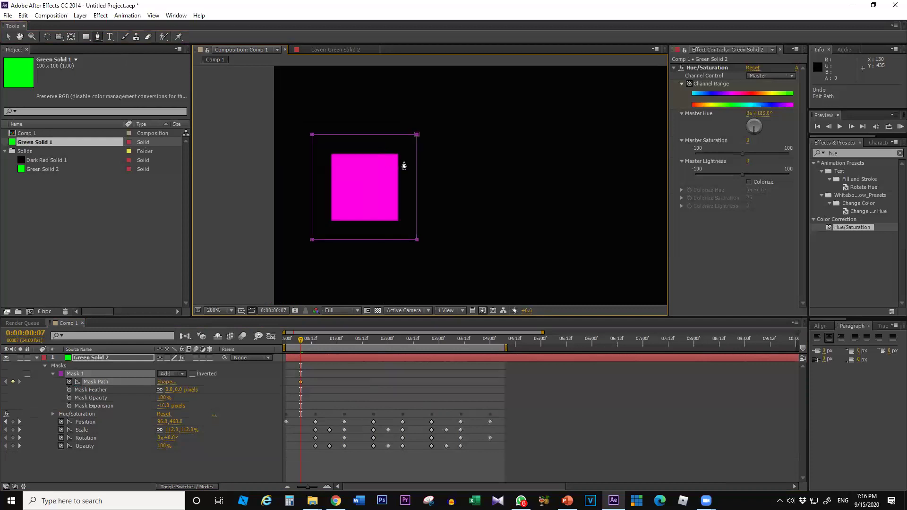
In Green Solid 2's Layer view, curve Mask 1's right edge inward from its lower-right corner with the Convert Vertex tool.
click(324, 51)
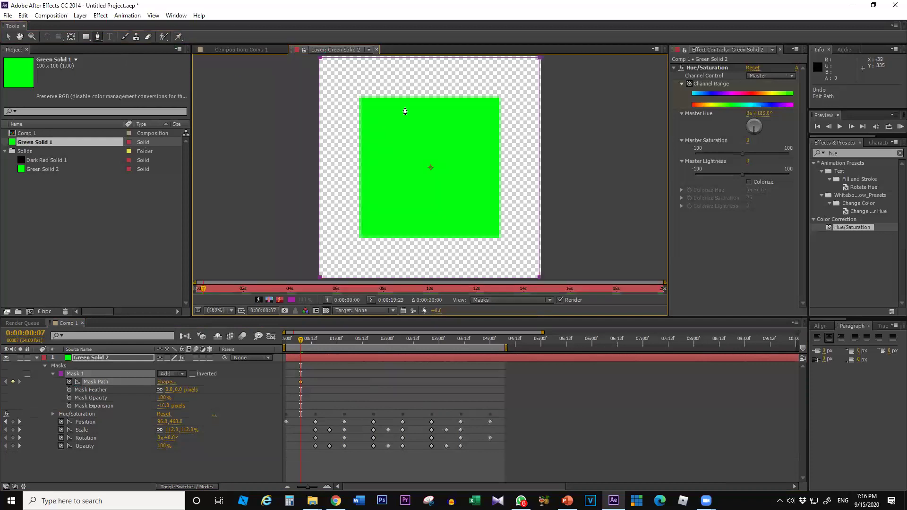
drag(540, 59, 512, 83)
key(ctrl+z)
click(98, 36)
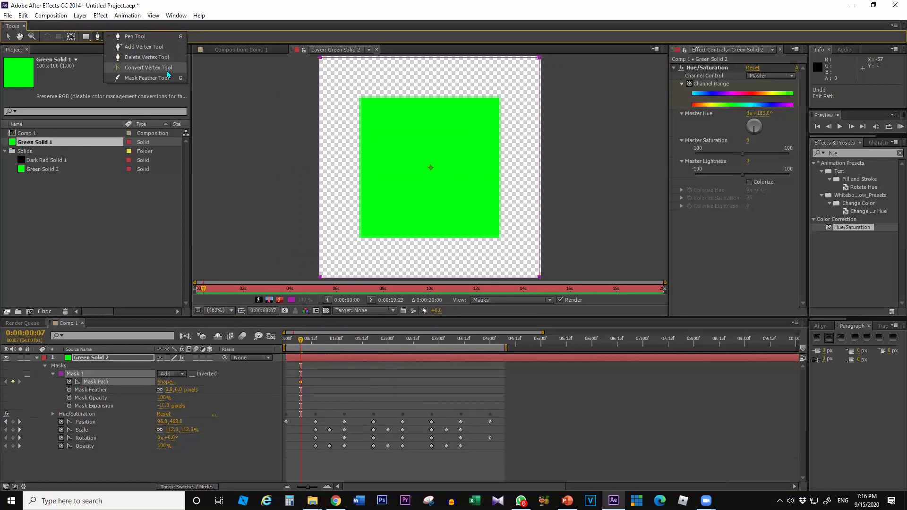
click(167, 70)
drag(539, 276, 394, 161)
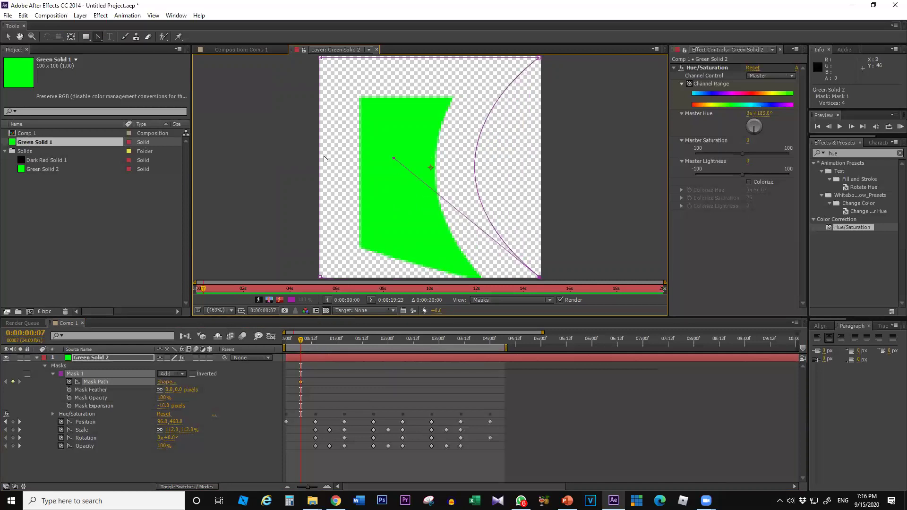
click(236, 49)
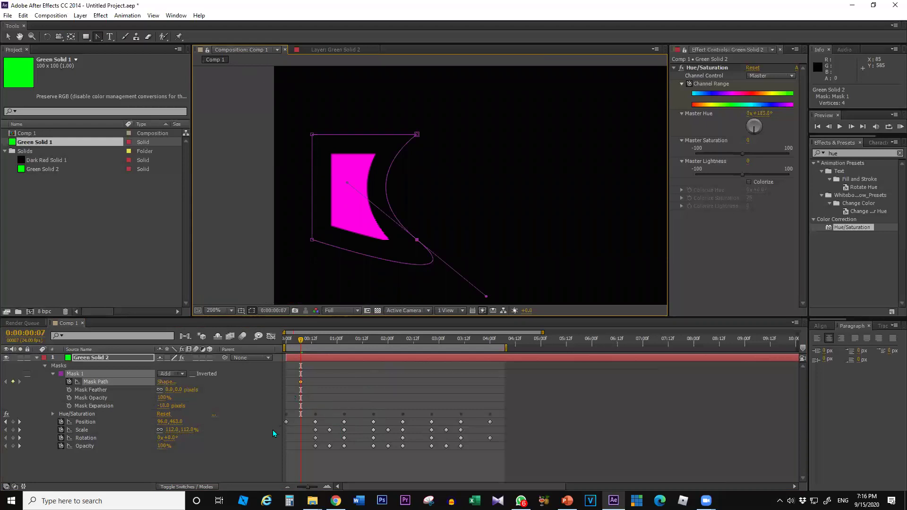
End the work area at 0:00:00:15 and preview the mask animation with the whole composition frame fitted in view.
click(317, 339)
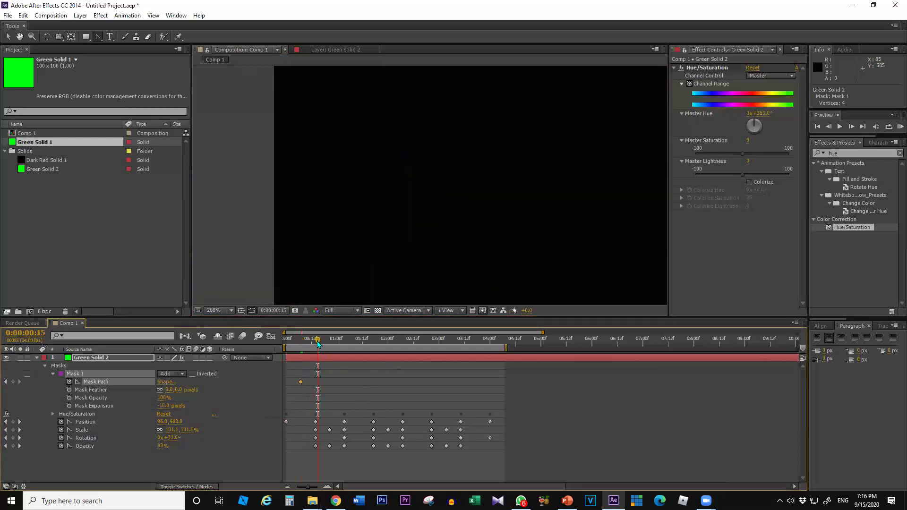
key(n)
key(KP_0)
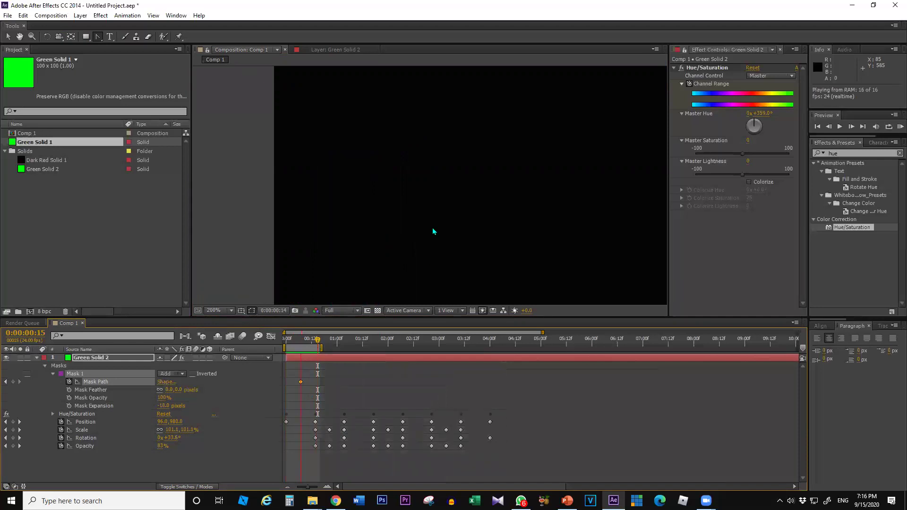
click(235, 311)
click(216, 308)
click(211, 317)
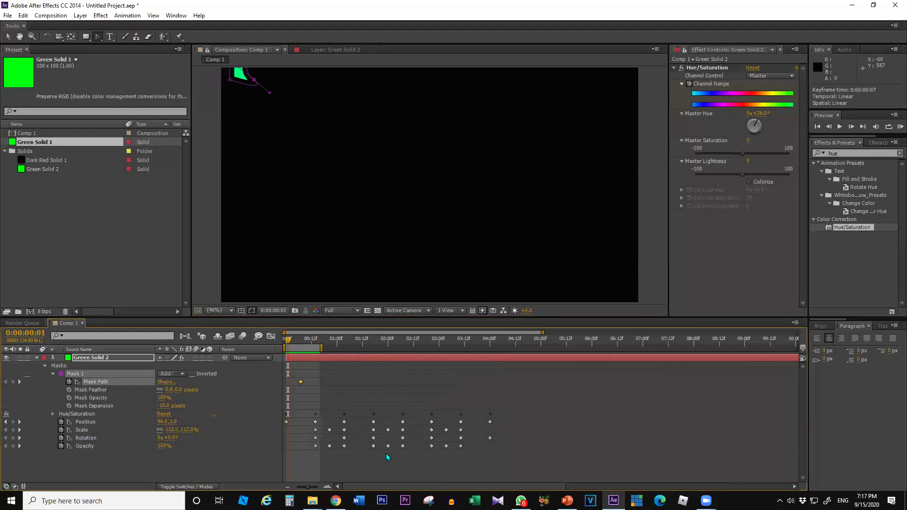
Undo the mask curve and its keyframing, and add Mask Path keyframes at 0:00:00:00 and 0:00:00:14.
key(ctrl+z)
key(ctrl+z)
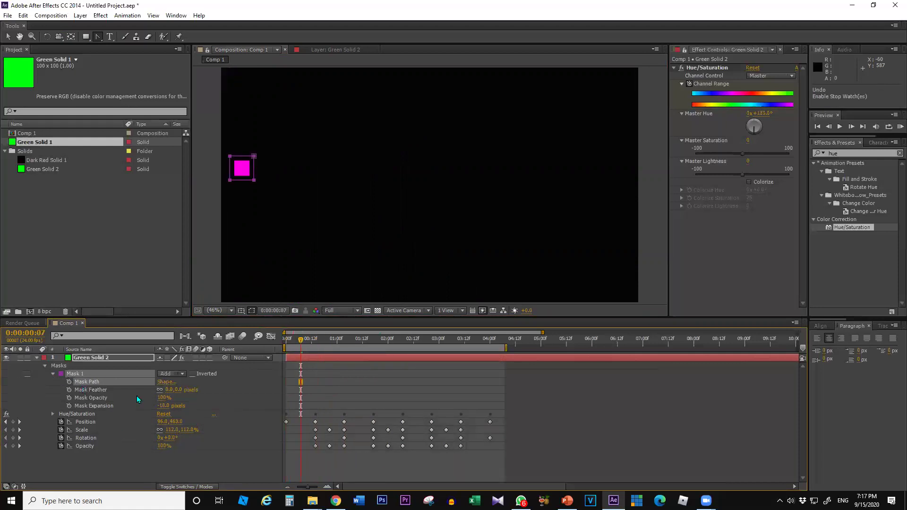
drag(300, 340, 285, 340)
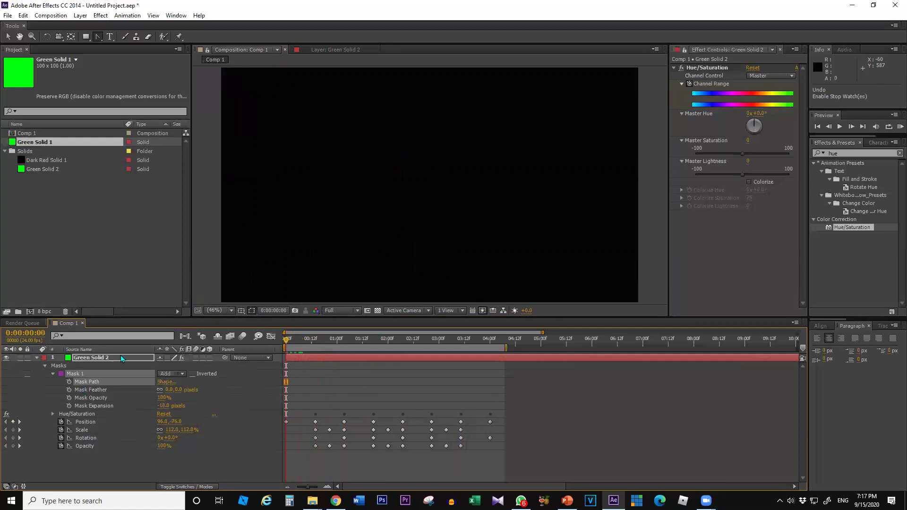
click(68, 382)
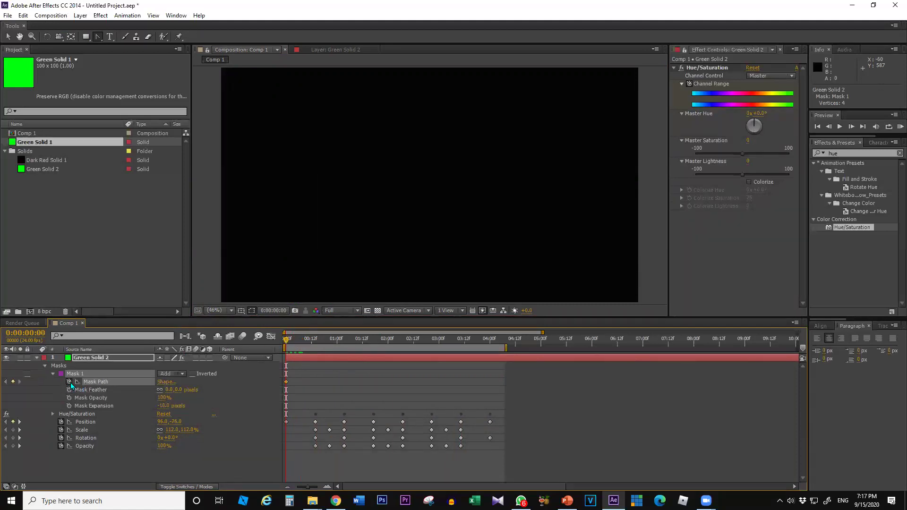
click(317, 340)
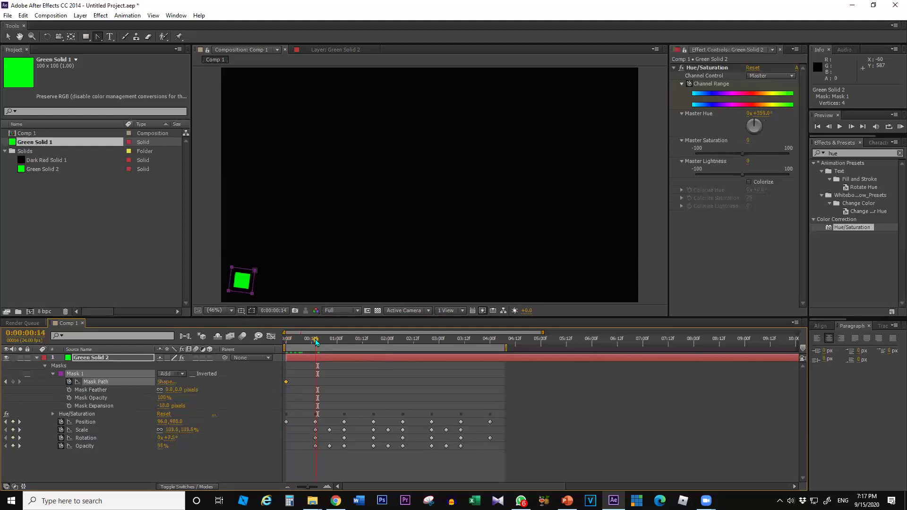
click(13, 382)
At 0:00:00:07, curve Mask 1's top edge inward from its upper-right corner in Green Solid 2's Layer view.
drag(315, 340, 300, 344)
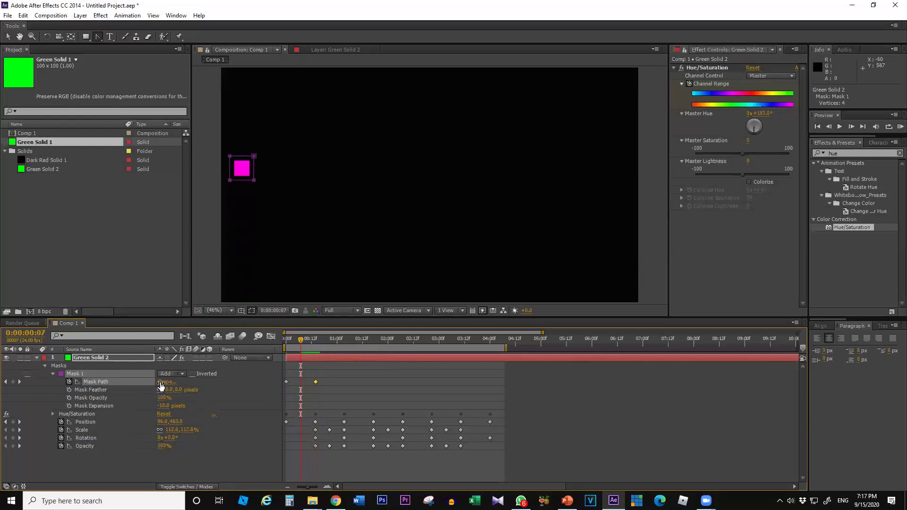
click(327, 48)
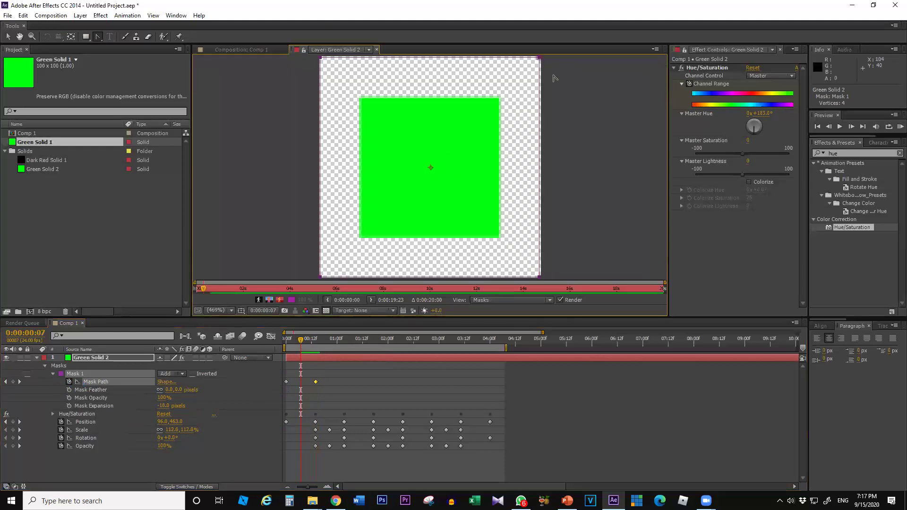
drag(540, 58, 464, 109)
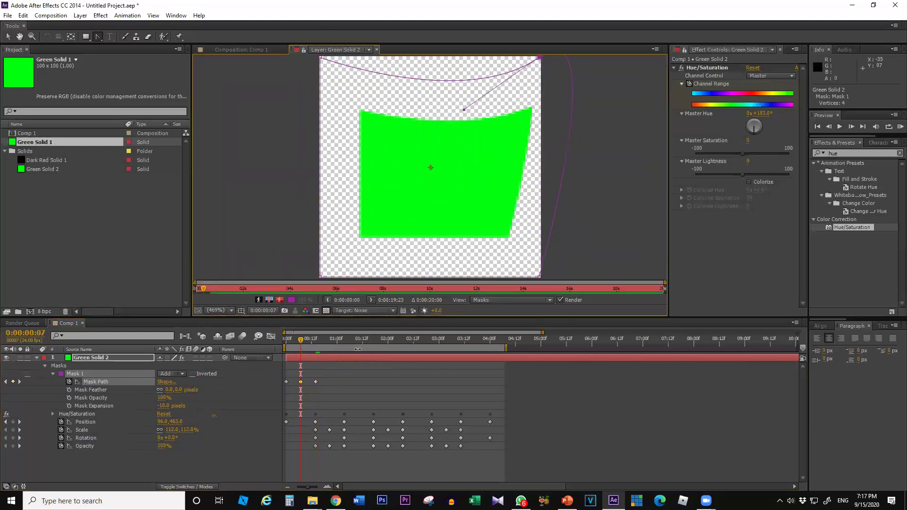
Check the curved mask in Comp 1 at 0:00:00:07, and return to Green Solid 2's Layer view.
click(324, 339)
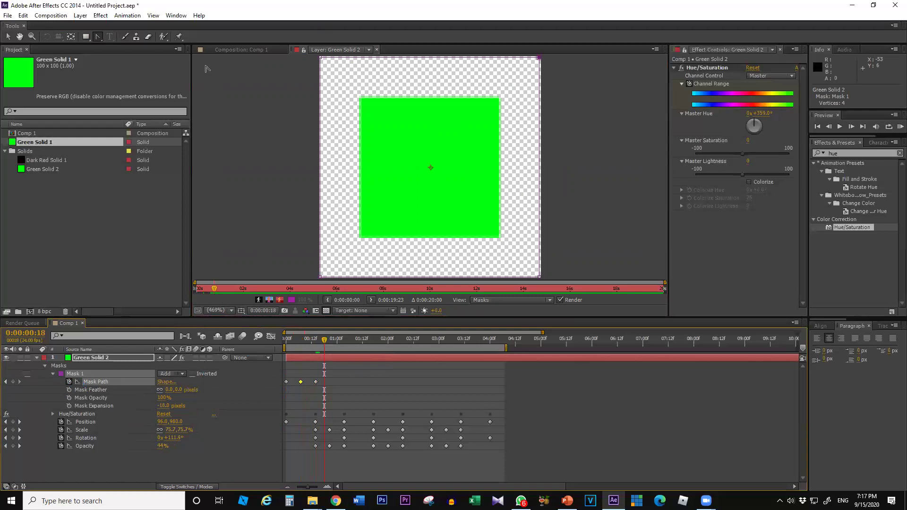
click(217, 51)
drag(321, 343, 299, 344)
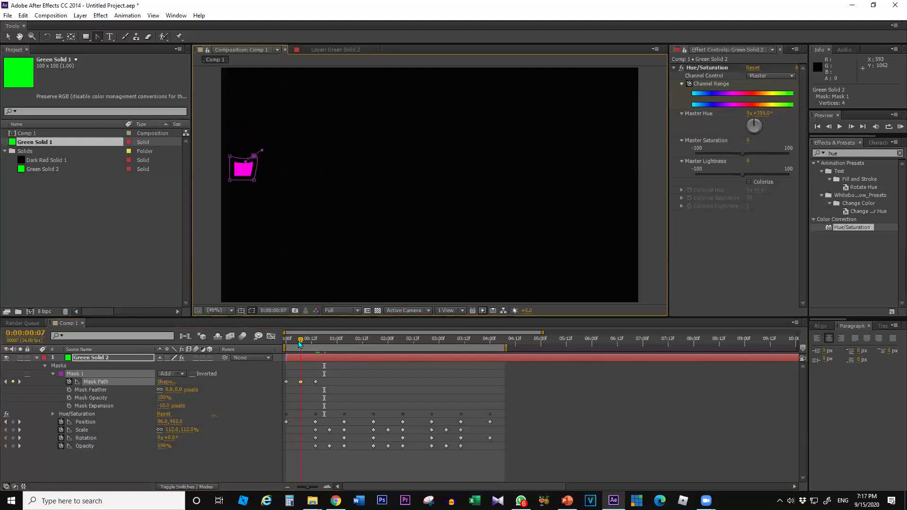
click(319, 50)
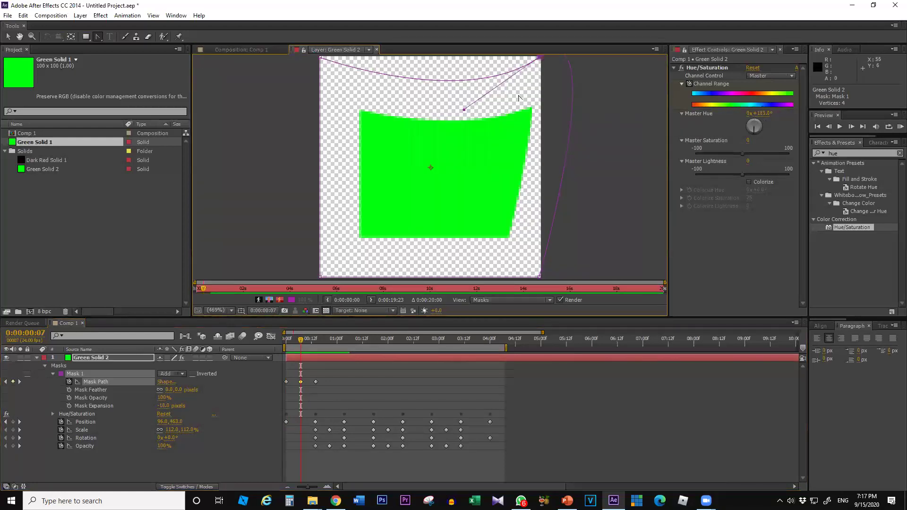
At 0:00:00:07, curve Mask 1 far outward from its lower-left corner in Green Solid 2's Layer view, and preview the animation in Comp 1.
drag(321, 277, 21, 170)
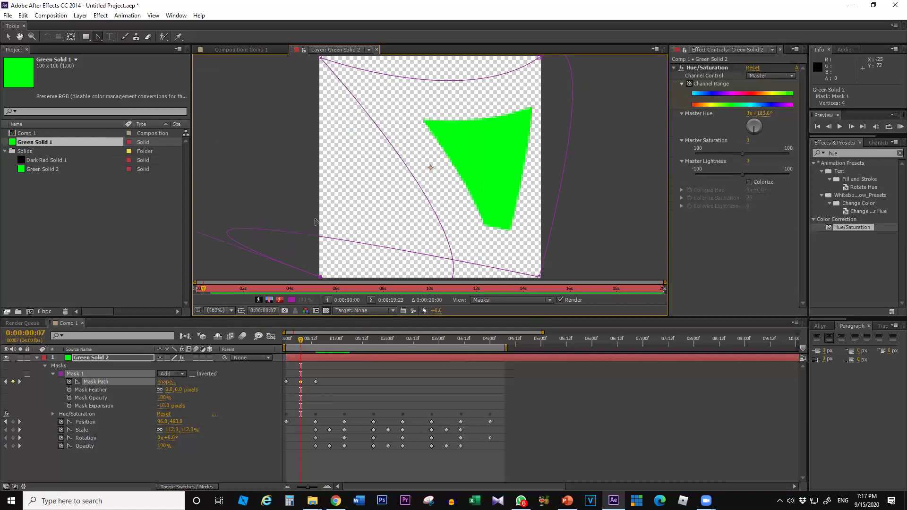
click(240, 49)
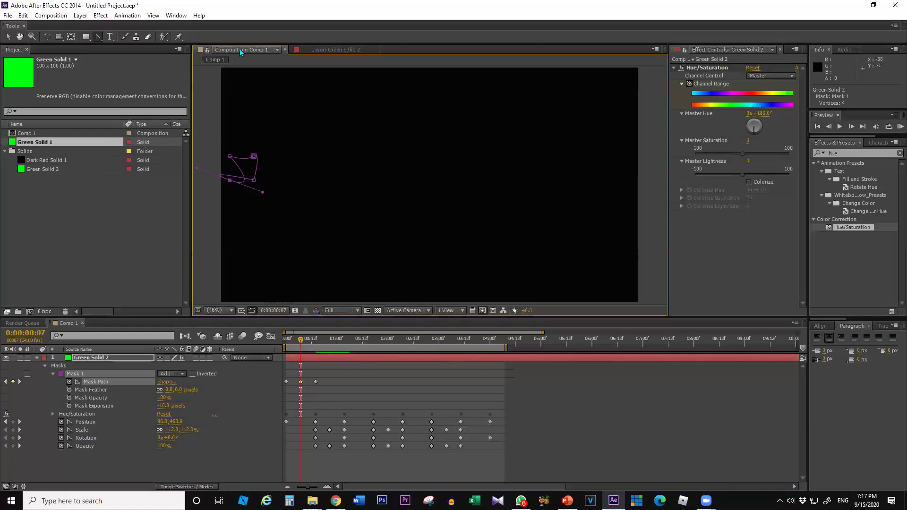
key(space)
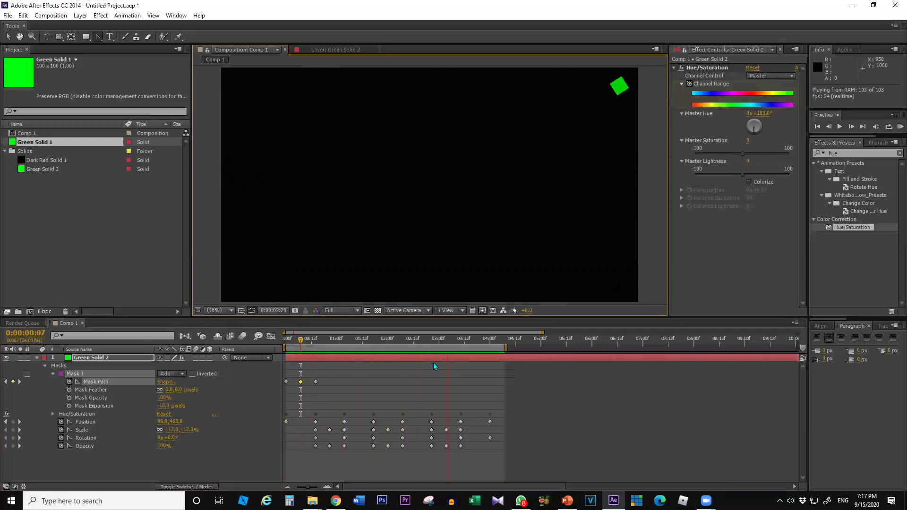
key(space)
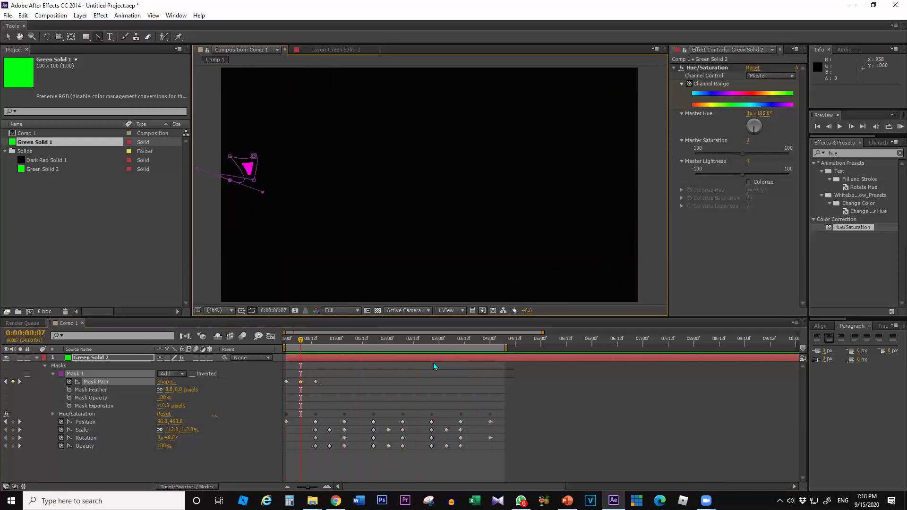
Inspect Mask 1's starting shape at 0:00:00:00 in Green Solid 2's Layer view, and return to Comp 1 with its mask properties expanded.
click(8, 37)
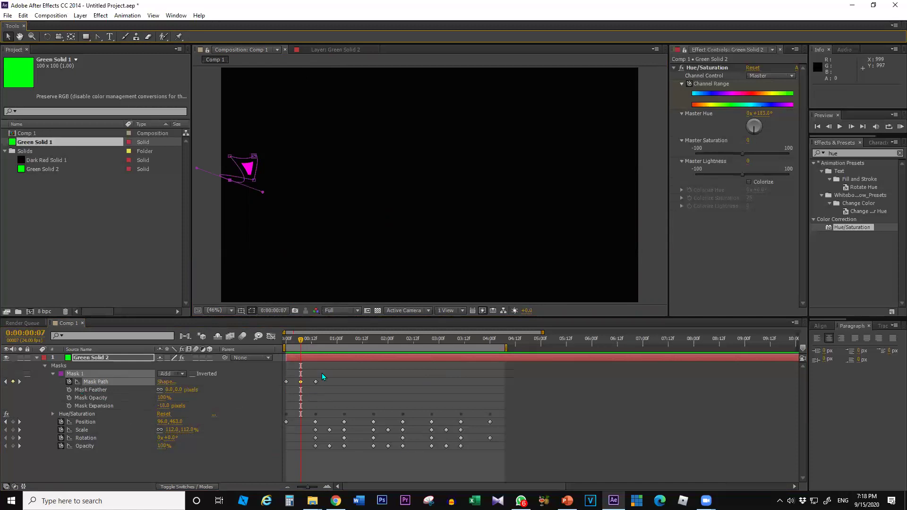
mouse_move(300, 341)
mouse_down()
mouse_move(273, 344)
mouse_move(303, 341)
mouse_up()
key(Home)
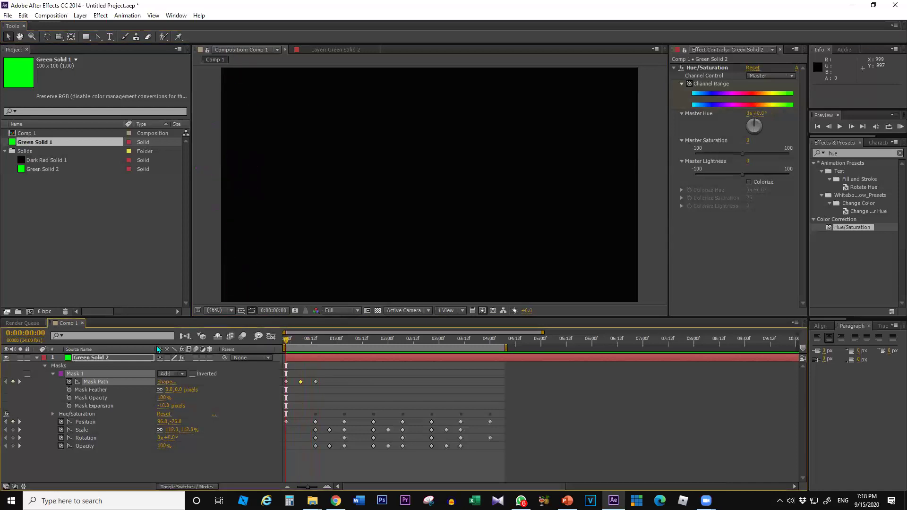
click(50, 374)
click(45, 366)
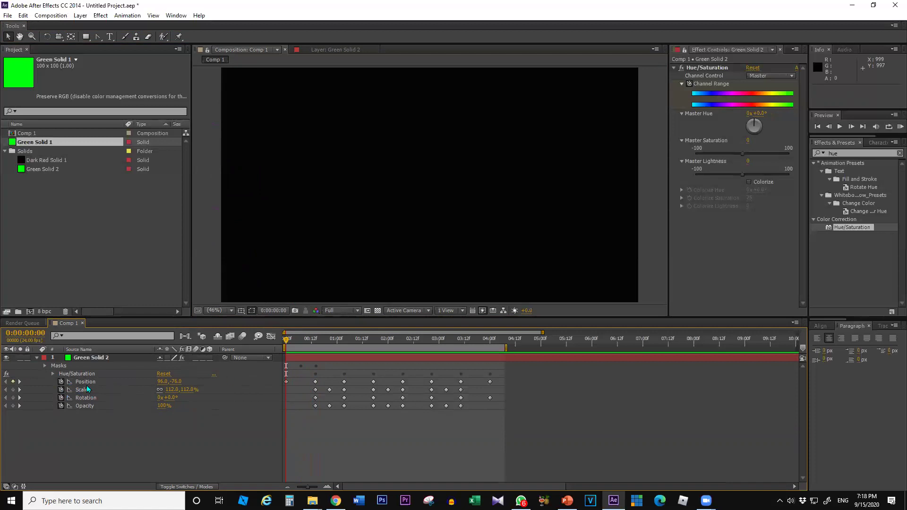
click(85, 358)
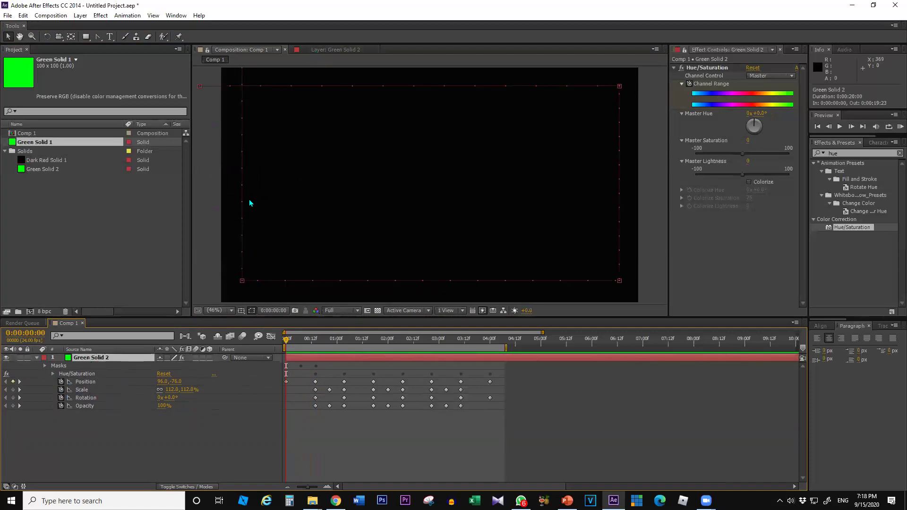
double_click(101, 358)
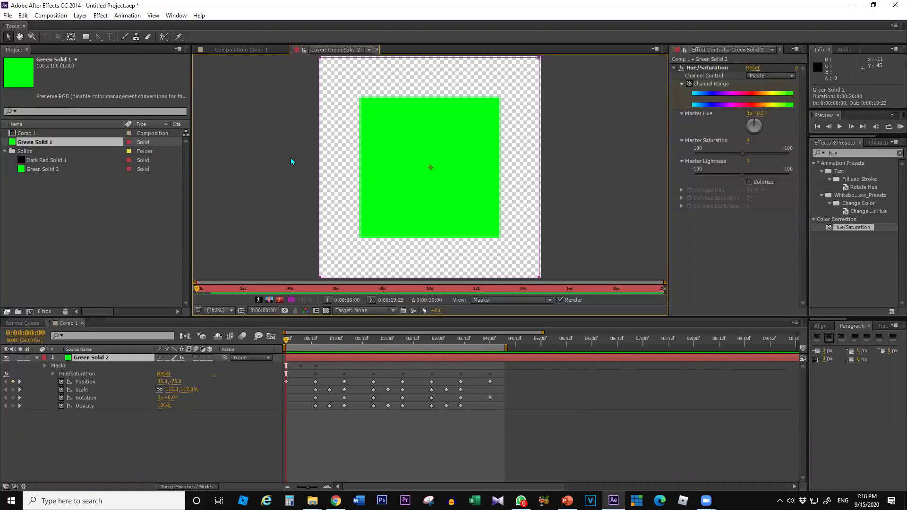
click(45, 366)
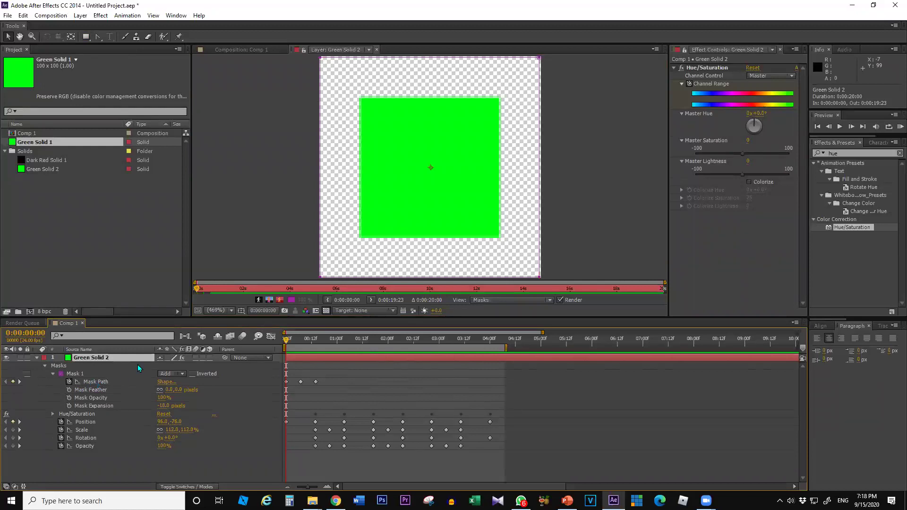
click(230, 50)
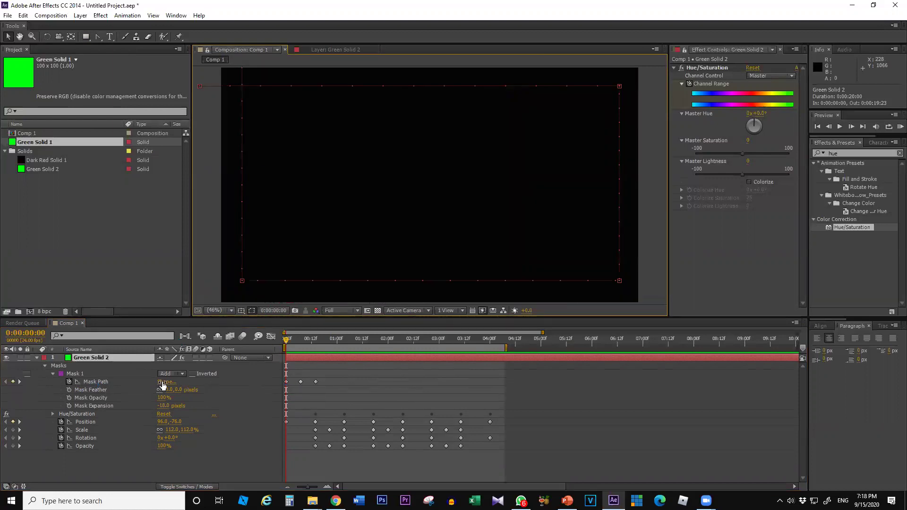
Check the mask's shape at 0:00:00:14 and 0:00:00:07 in Comp 1, and step through the first frames from 0:00:00:00.
drag(320, 338, 316, 343)
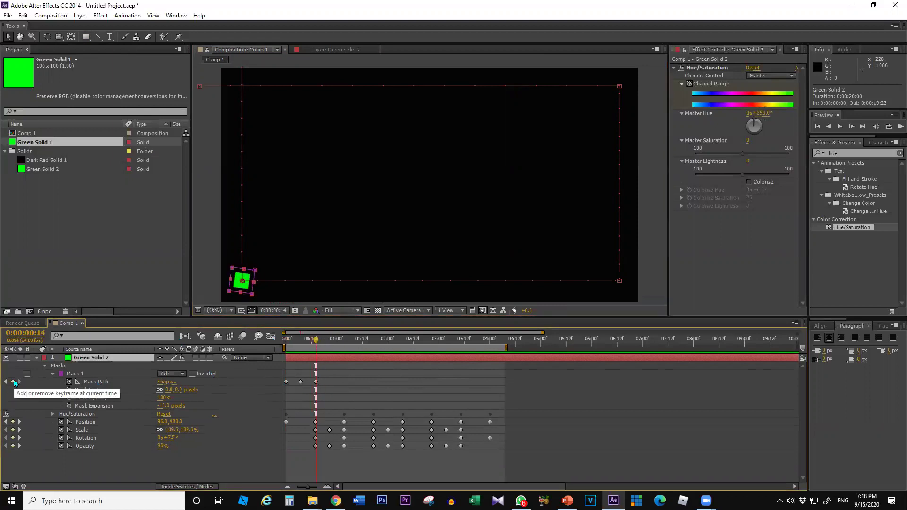
drag(316, 341, 301, 341)
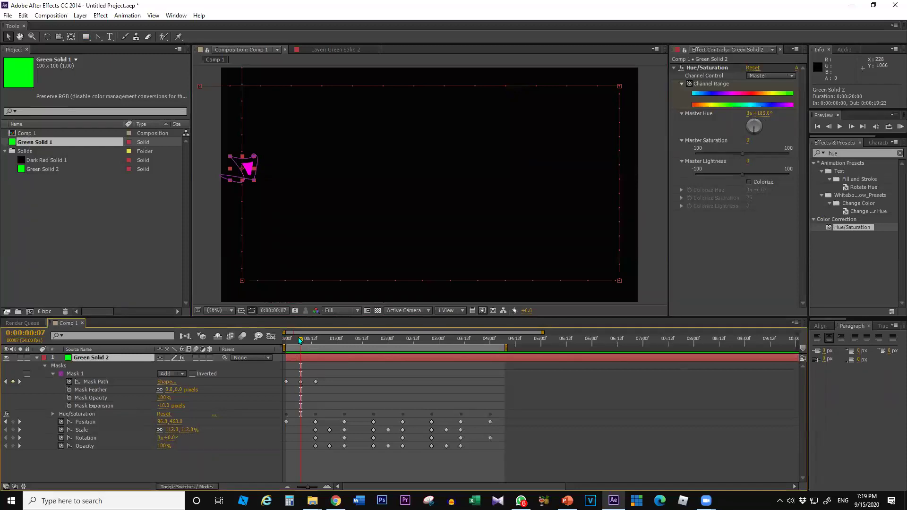
drag(300, 340, 290, 344)
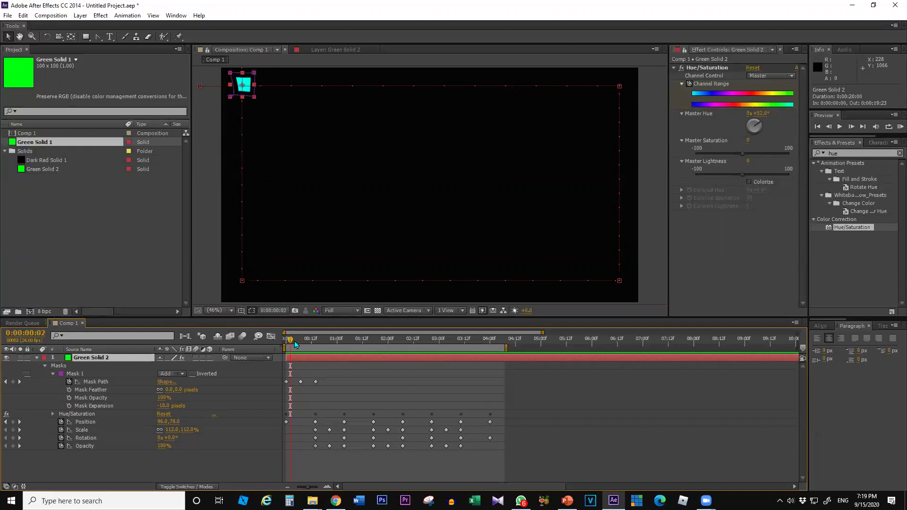
click(285, 339)
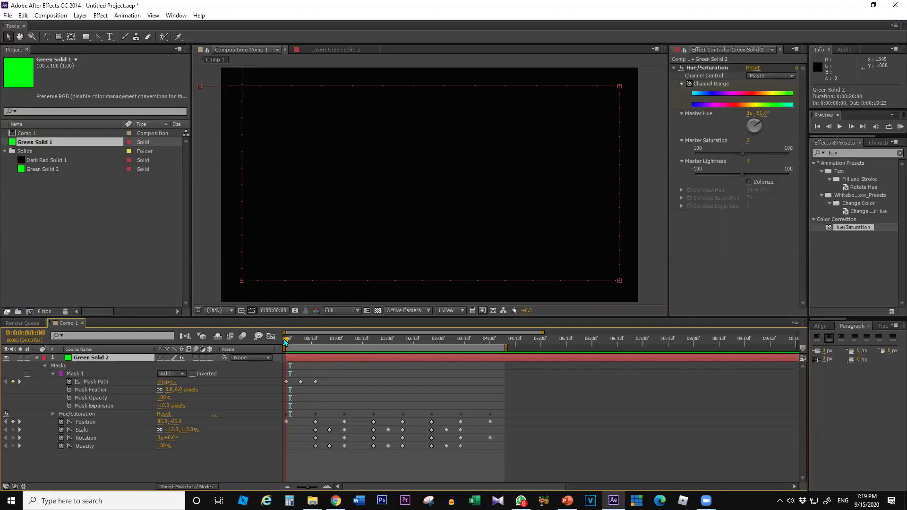
click(851, 128)
click(851, 128)
click(851, 129)
click(851, 128)
click(851, 129)
click(851, 129)
click(829, 126)
click(828, 127)
Stretch all of Green Solid 2's Mask Path and transform keyframes proportionally so the last ones fall at 0:00:07:00.
drag(506, 472, 283, 354)
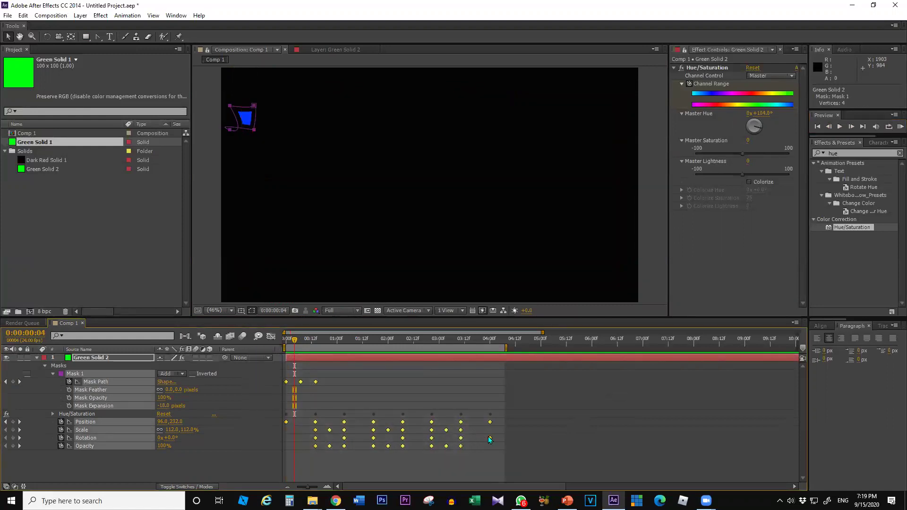
drag(489, 439, 639, 438)
click(642, 340)
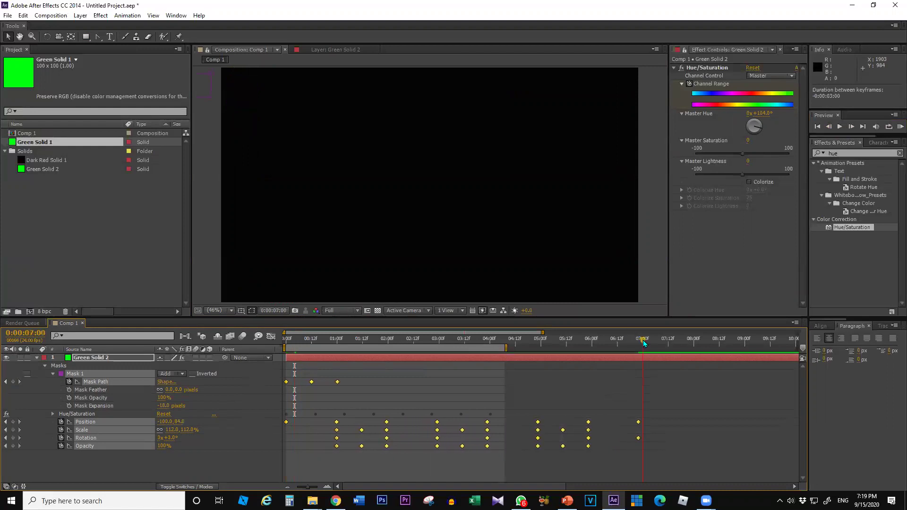
drag(638, 438, 643, 438)
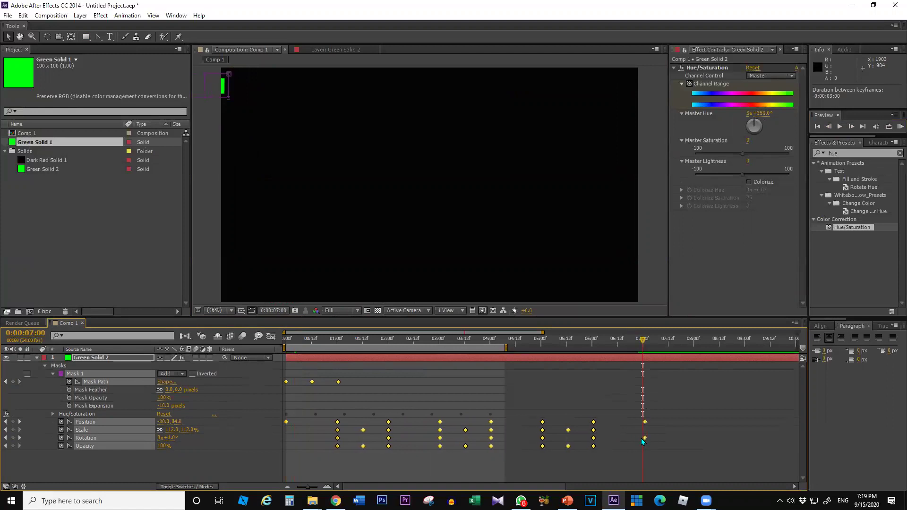
click(298, 464)
Step frame by frame through the slowed mask animation from 0:00:00:00 to 0:00:01:01.
key(Home)
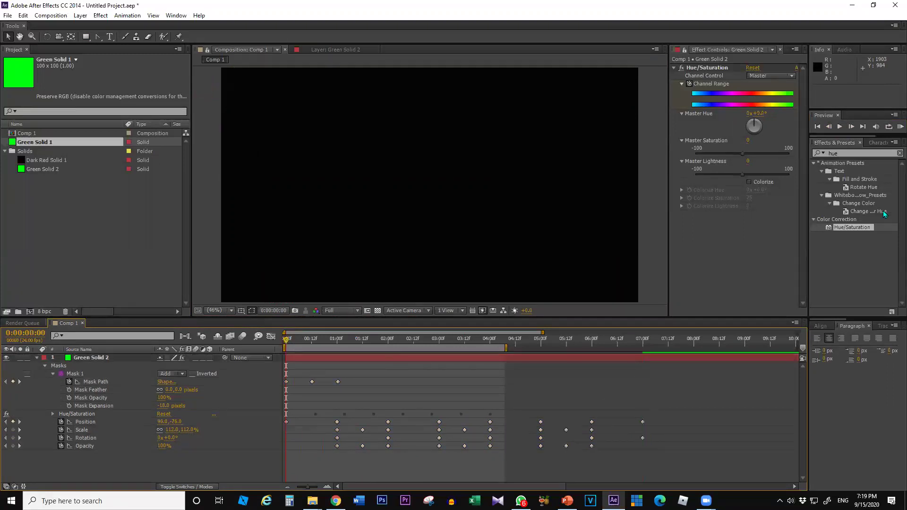
click(851, 126)
click(850, 127)
click(850, 126)
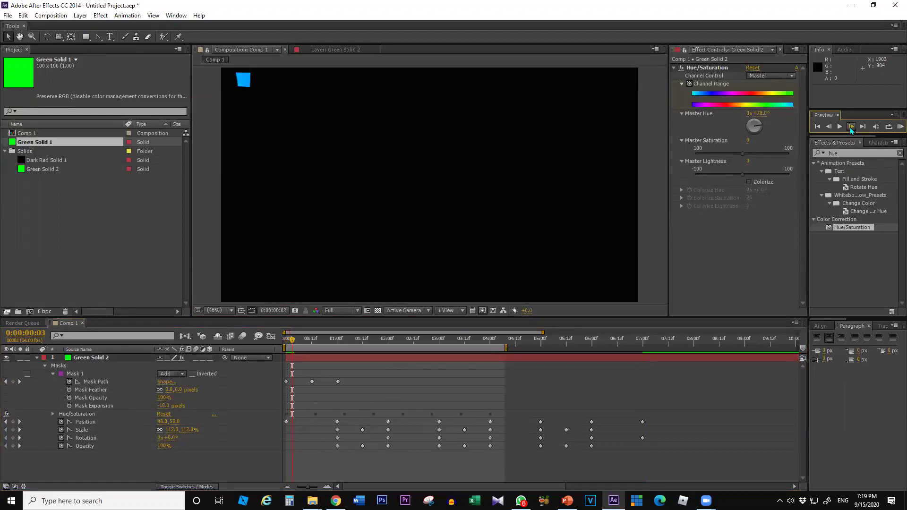
click(850, 126)
click(851, 127)
click(850, 127)
click(850, 126)
click(850, 126)
click(849, 128)
click(849, 128)
click(849, 127)
click(849, 128)
click(849, 128)
click(849, 127)
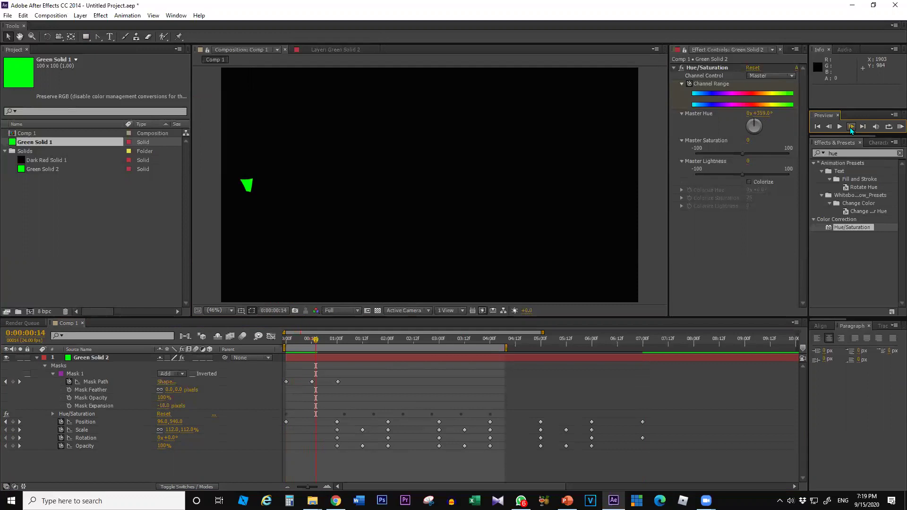
click(849, 127)
click(849, 128)
click(849, 127)
click(849, 128)
click(849, 127)
click(849, 127)
click(849, 128)
click(849, 127)
click(849, 128)
click(849, 128)
click(849, 128)
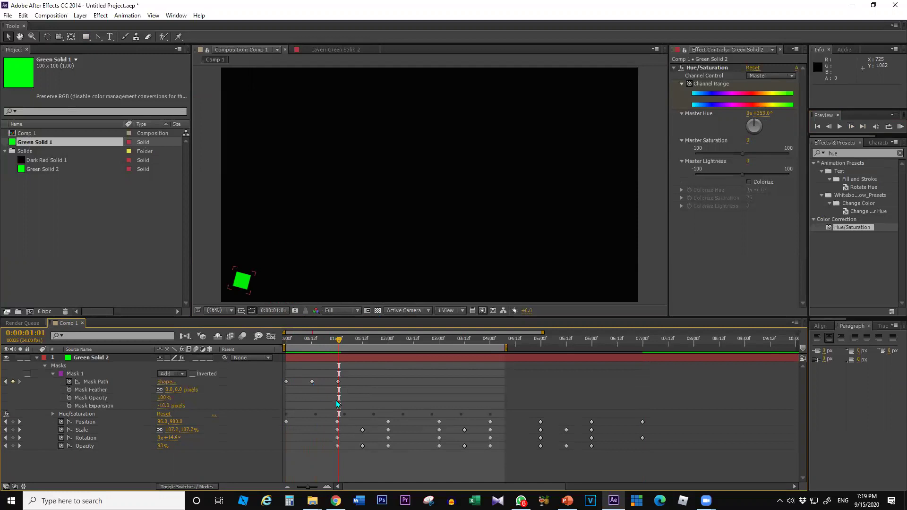
At the middle Mask Path keyframe, 0:00:00:12, set Mask 1's feather to 5 pixels.
click(312, 382)
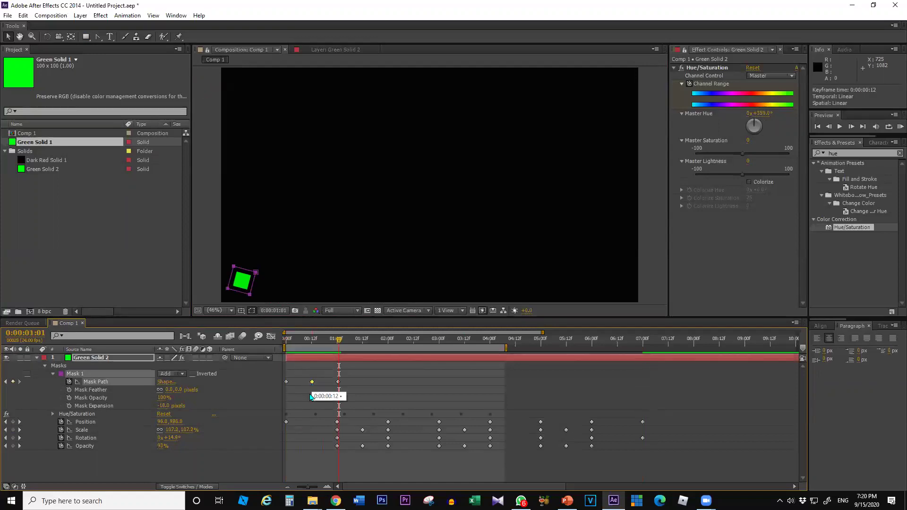
click(311, 341)
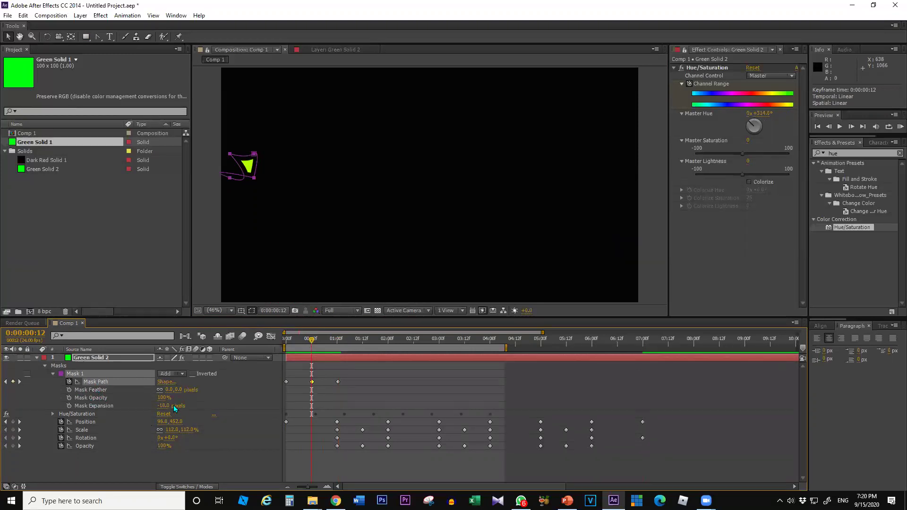
click(95, 389)
mouse_move(181, 389)
mouse_down()
mouse_move(195, 388)
mouse_move(174, 389)
mouse_up()
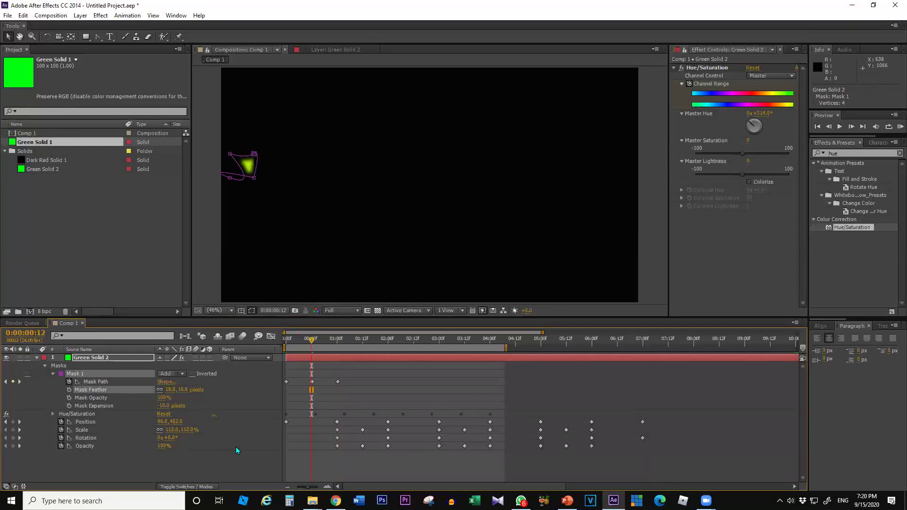
click(180, 389)
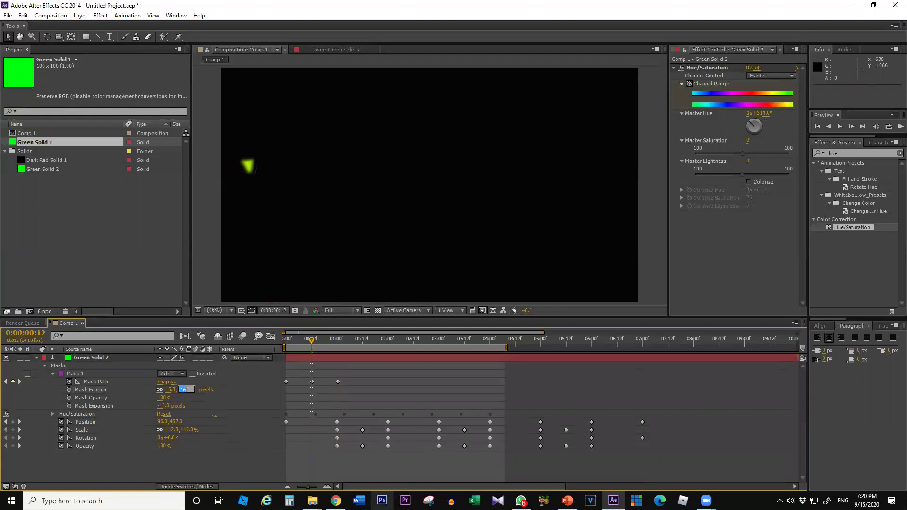
text(5)
key(Return)
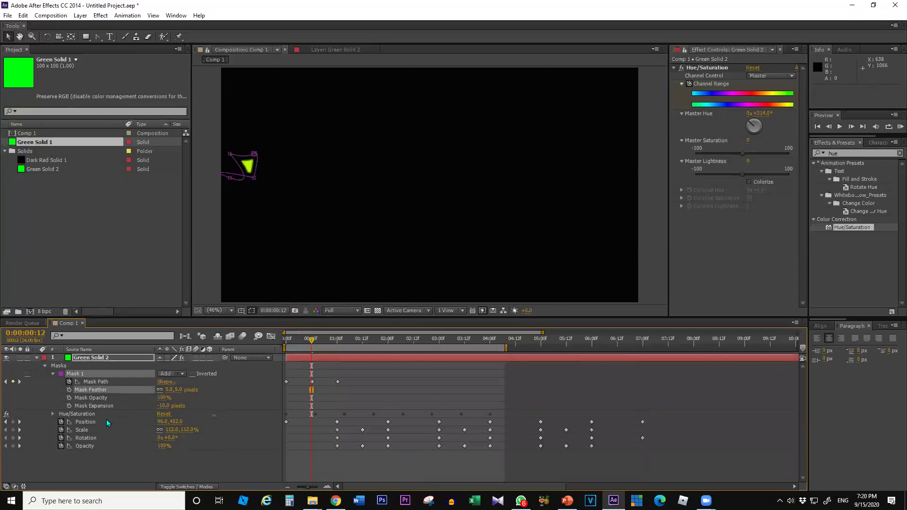
Try Mask 1's opacity at 50%, and restore it to 100%.
click(81, 398)
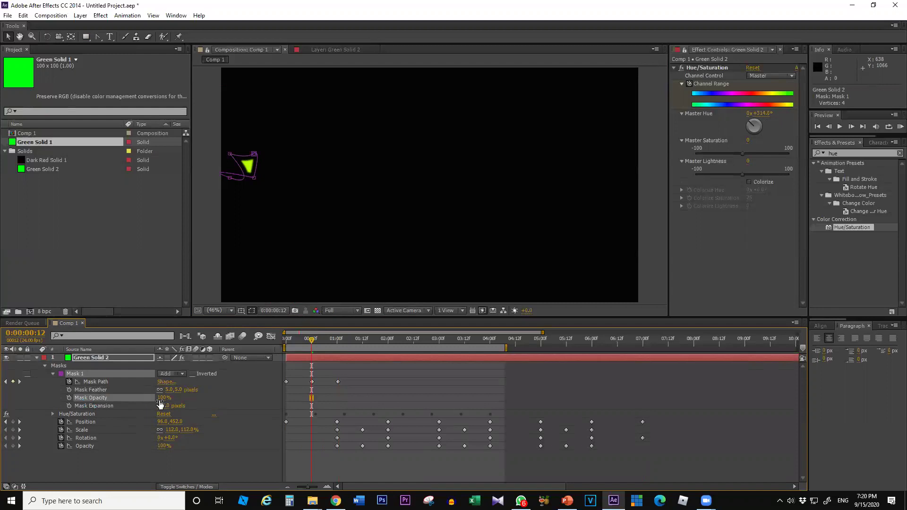
click(163, 397)
text(50)
key(Return)
drag(160, 403, 189, 402)
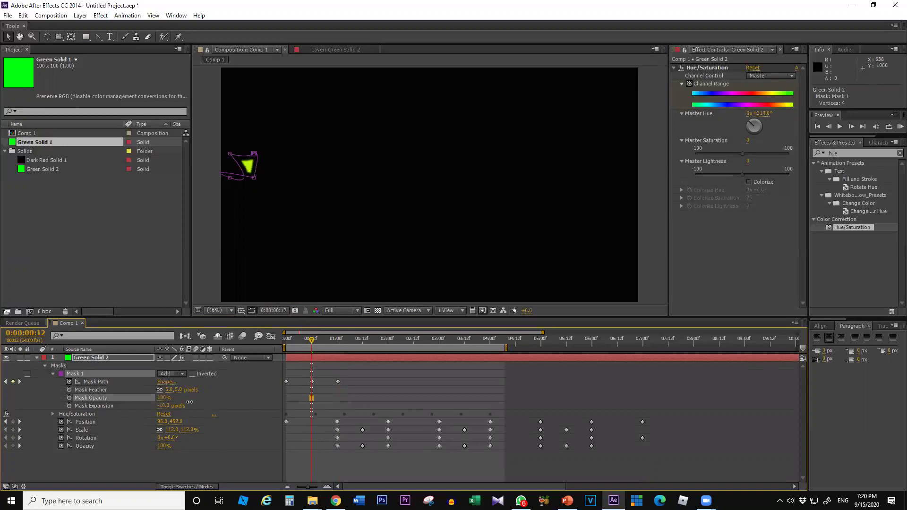
Set Mask 1's expansion to -5 pixels and preview the animation.
click(98, 406)
mouse_move(163, 405)
mouse_down()
mouse_move(191, 405)
mouse_move(179, 406)
mouse_up()
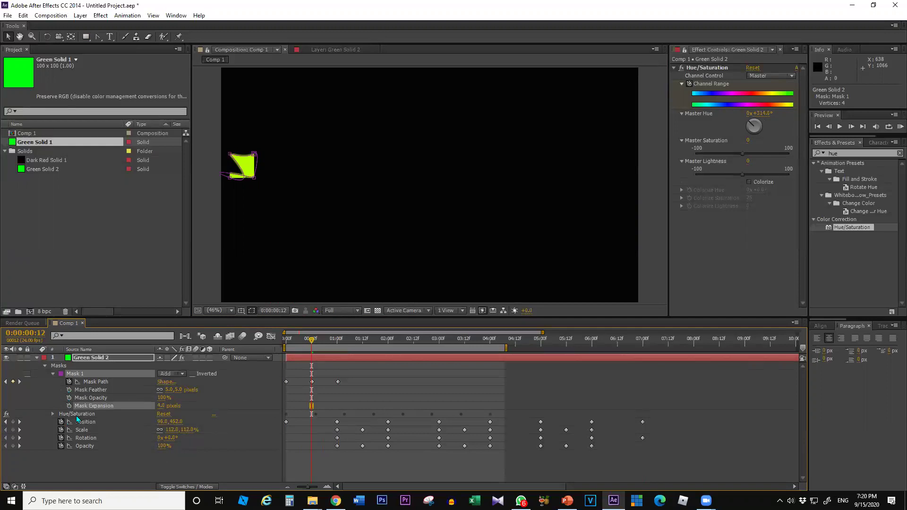
drag(162, 405, 158, 405)
key(space)
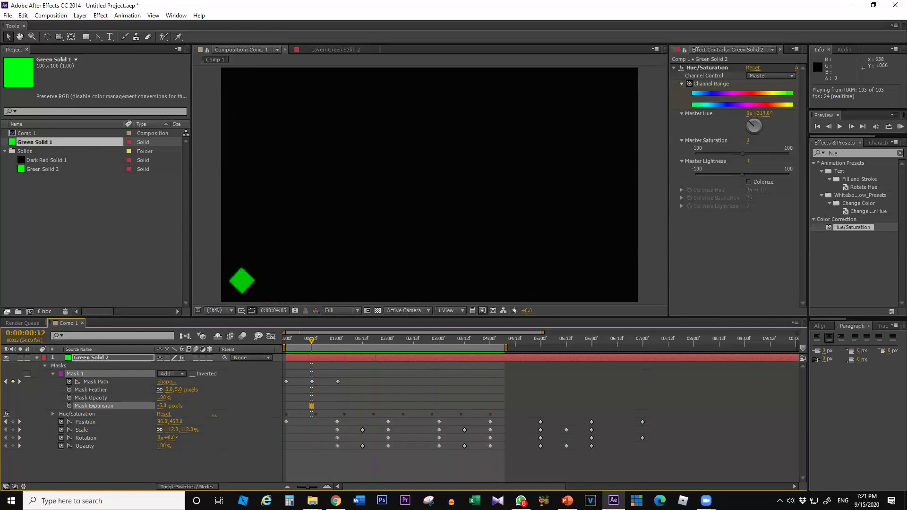
key(alt+Tab)
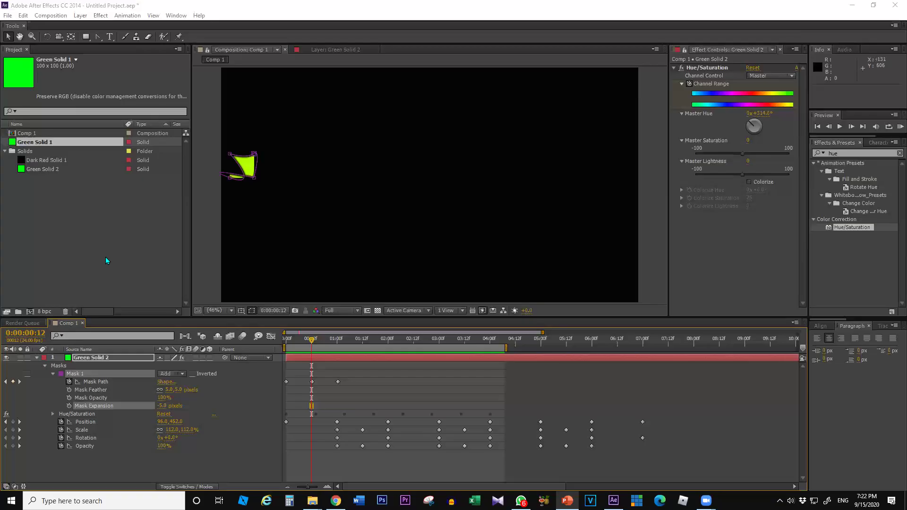
click(106, 256)
click(89, 466)
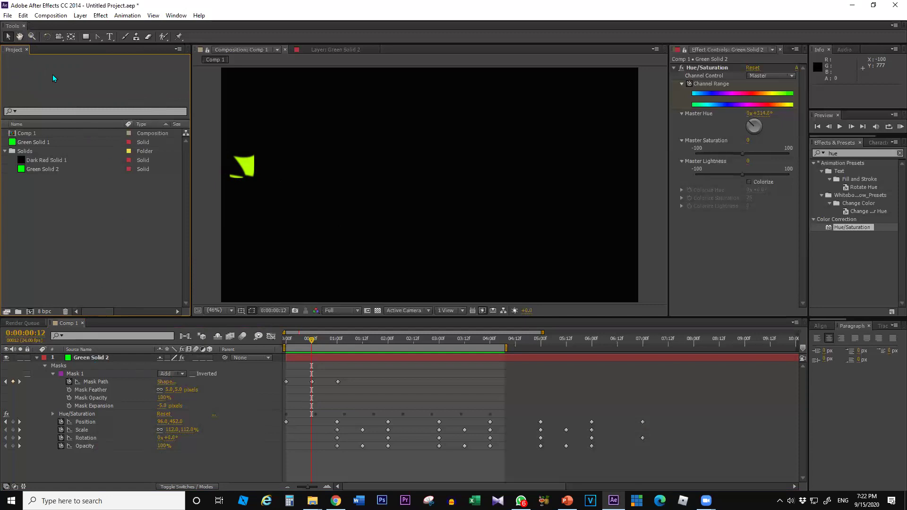
click(23, 16)
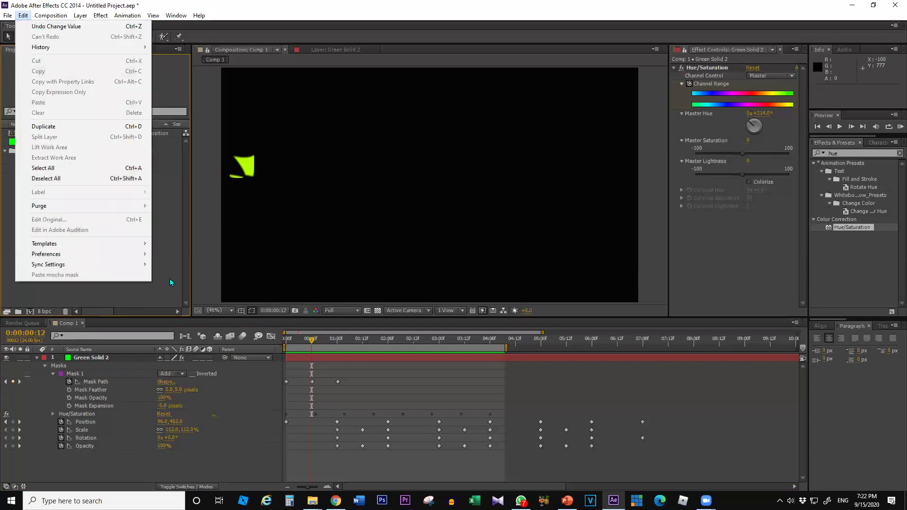
click(137, 454)
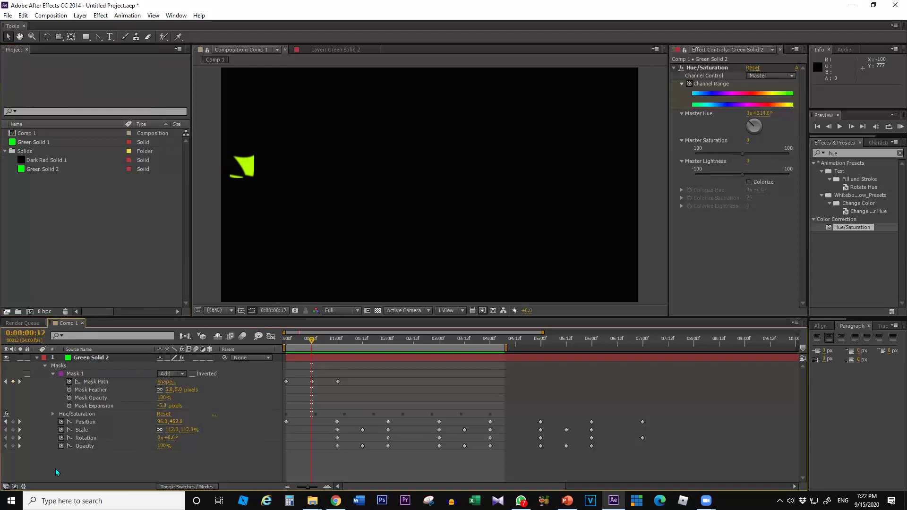
Delete the Green Solid 2 layer from Comp 1 and collapse the Solids folder in the project.
key(ctrl+a)
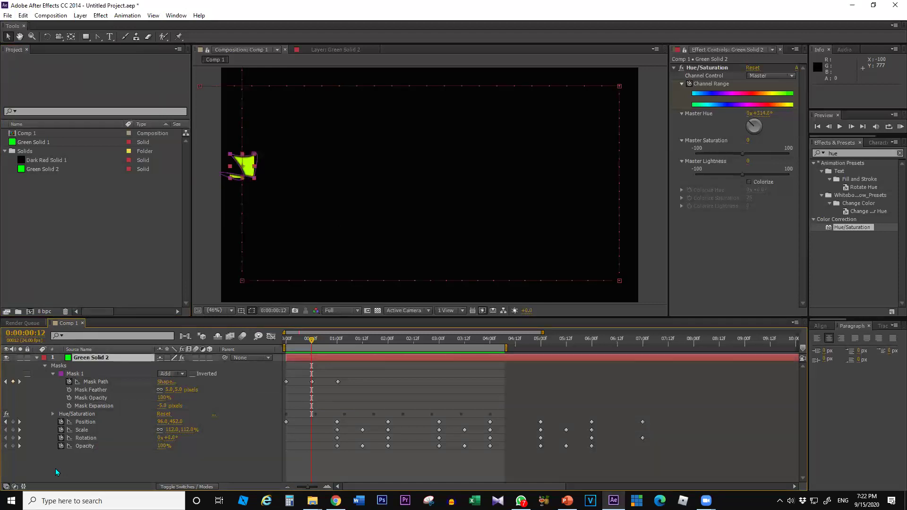
click(68, 461)
click(72, 273)
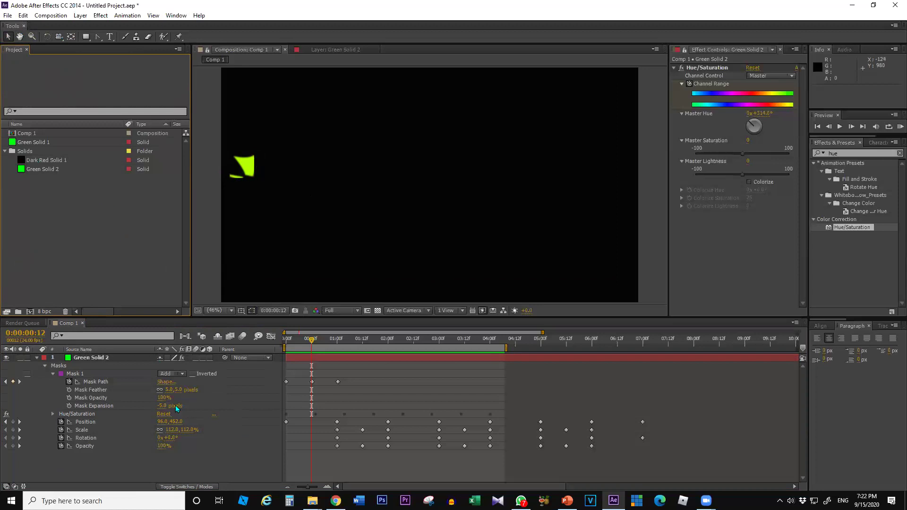
key(Delete)
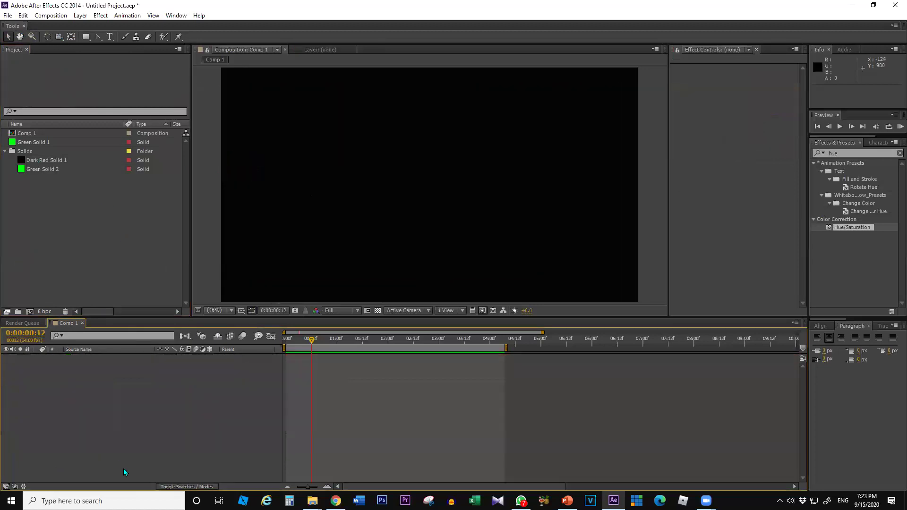
click(39, 209)
click(5, 151)
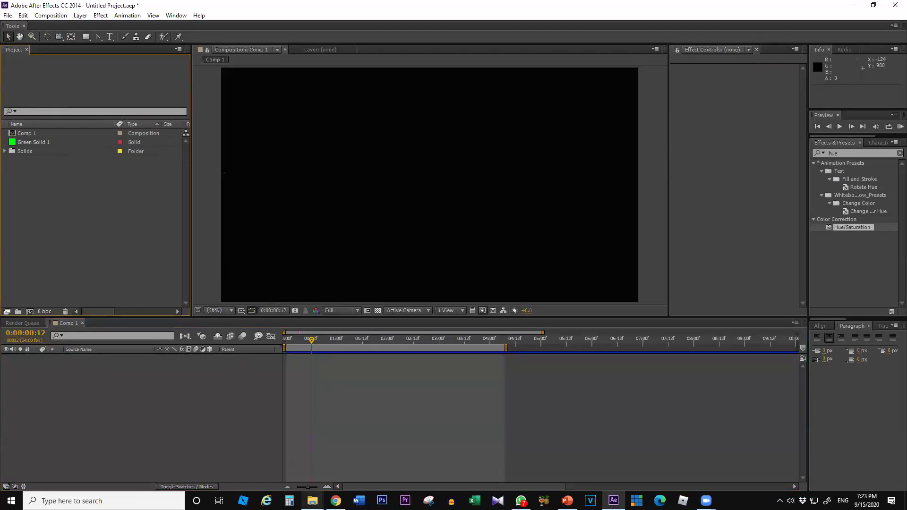
In Chrome, search Google for "fiver", accept the corrected spelling "fiverr" and show the image results.
mouse_move(312, 501)
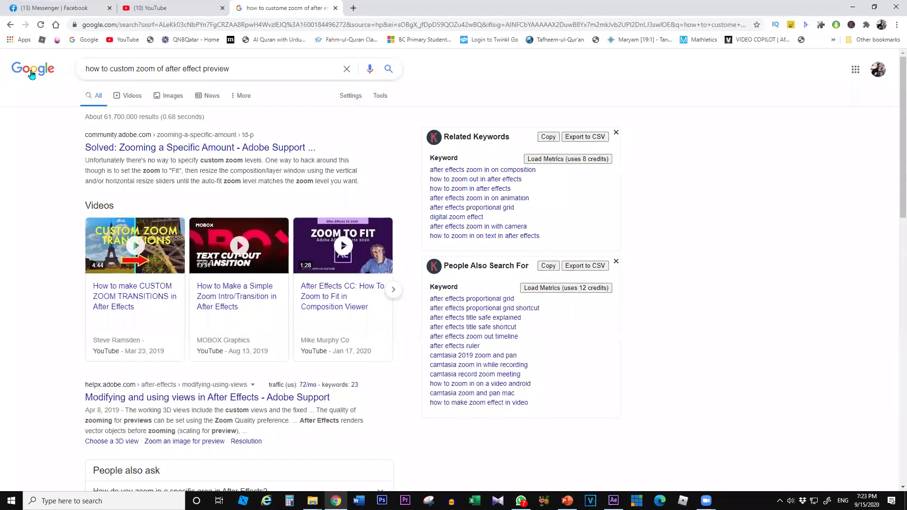
click(33, 70)
click(353, 242)
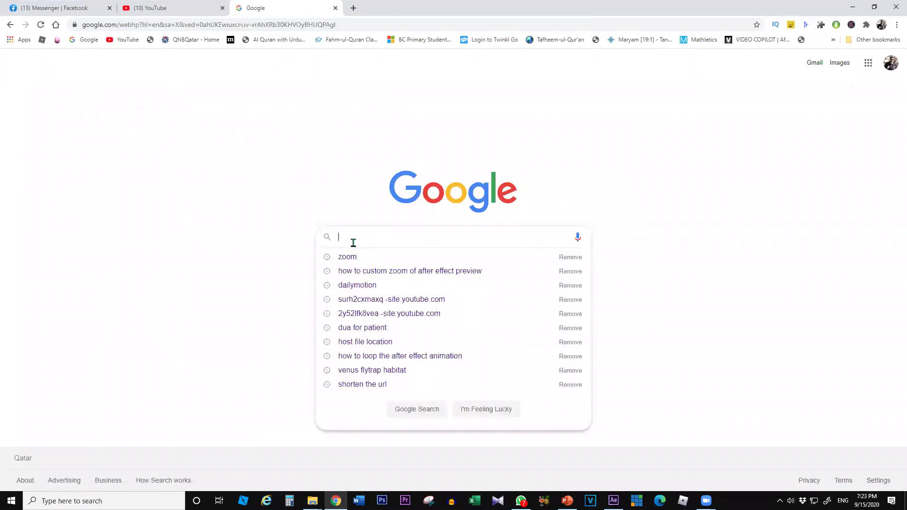
text(fiver)
key(Return)
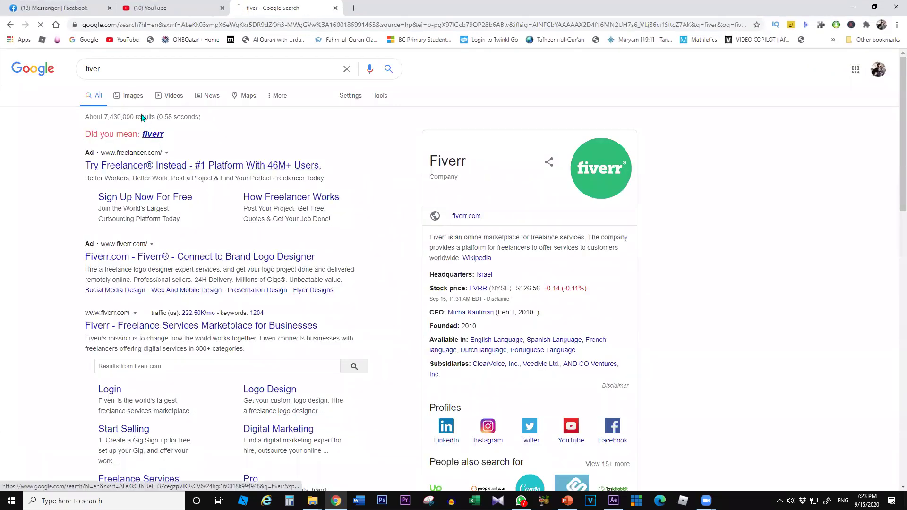
click(152, 134)
click(126, 101)
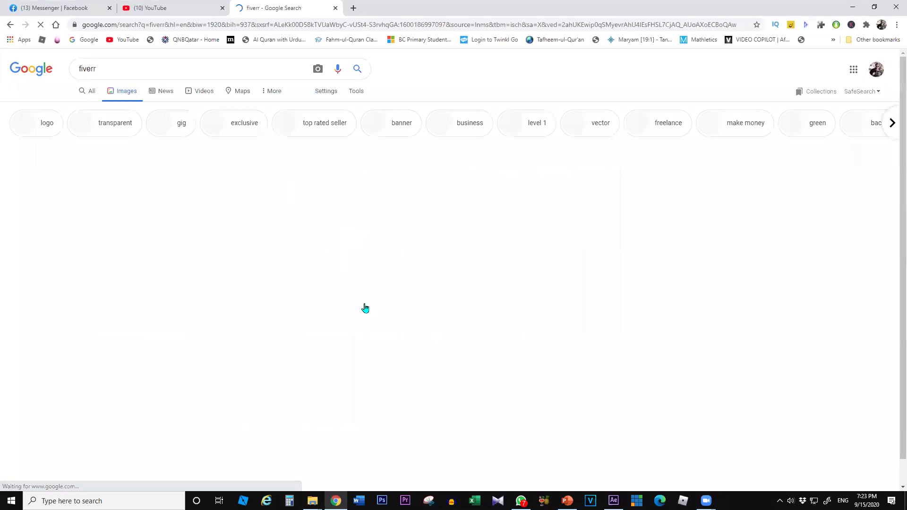
Open the round green Fiverr logo from betterteam.com and copy the image.
click(224, 192)
right_click(612, 178)
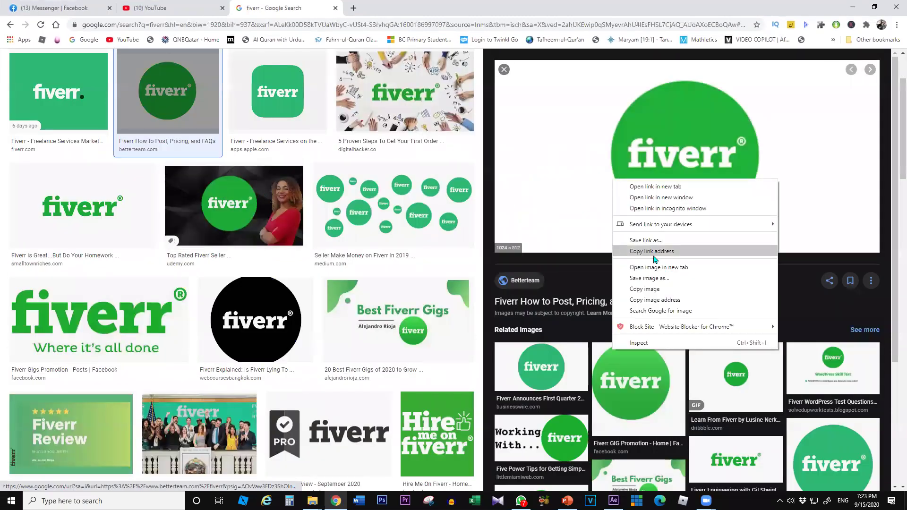
click(656, 290)
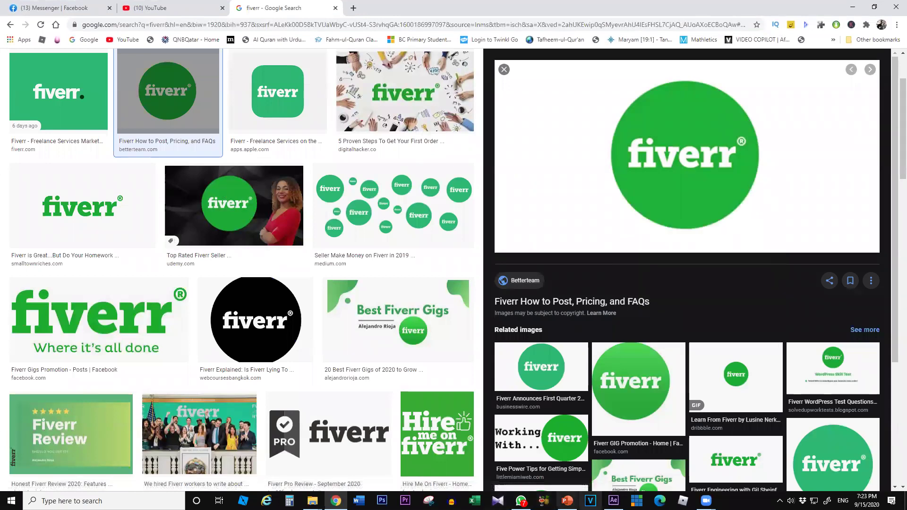
Switch to Photoshop, create a new document and paste the copied Fiverr logo into it.
click(382, 500)
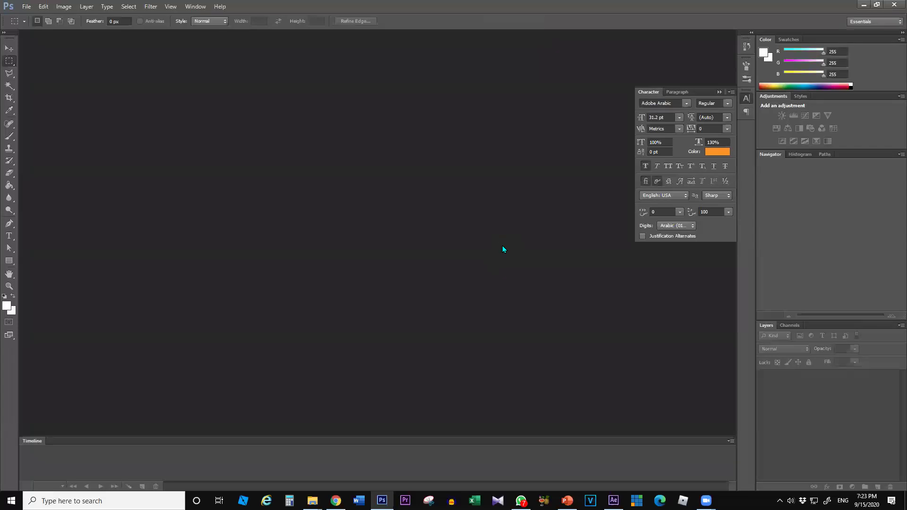
click(26, 6)
click(29, 13)
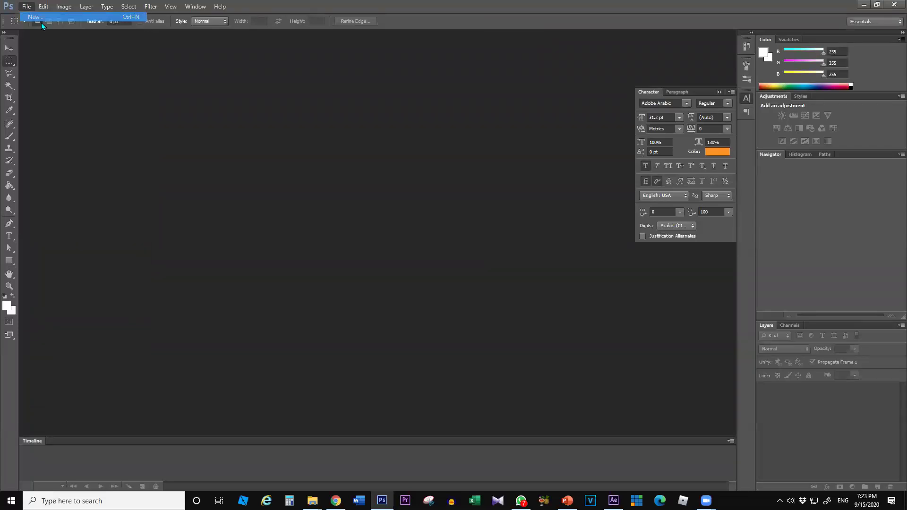
click(624, 168)
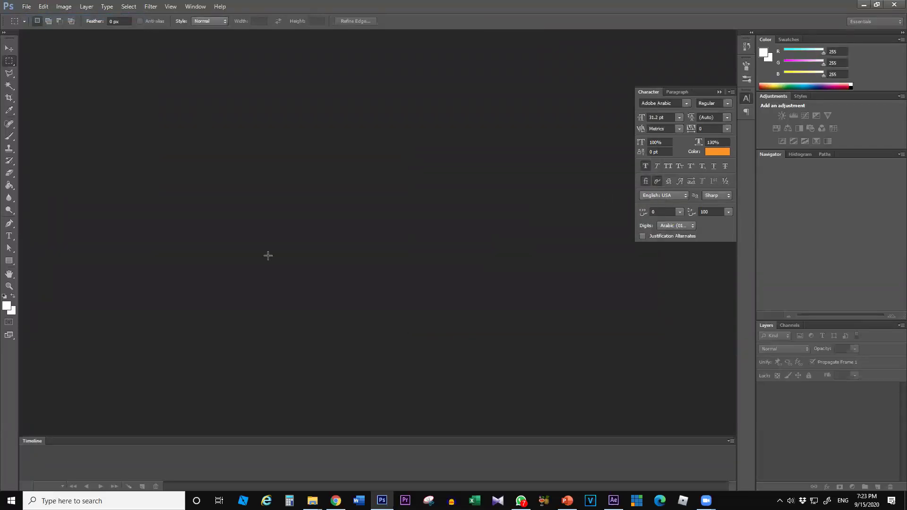
key(ctrl+v)
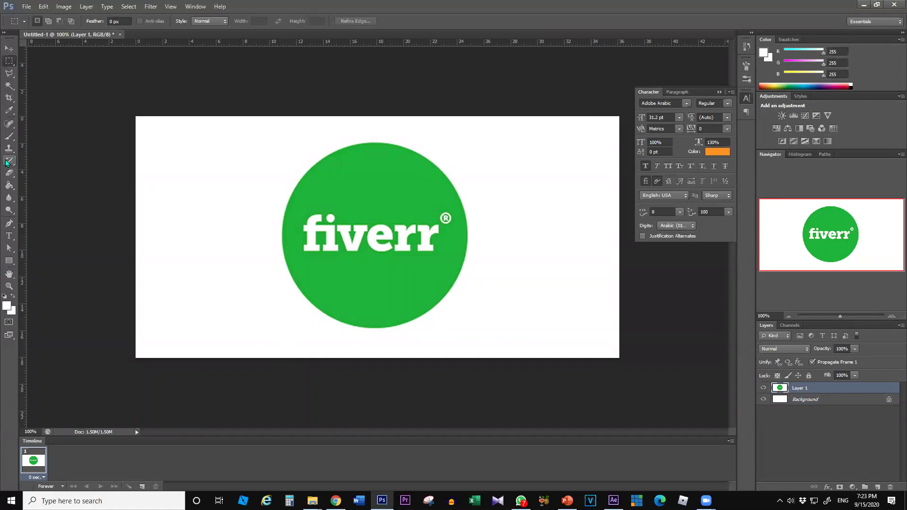
Delete the white area around the green circle with the Magic Wand, hide the Background layer and deselect.
click(9, 85)
click(186, 151)
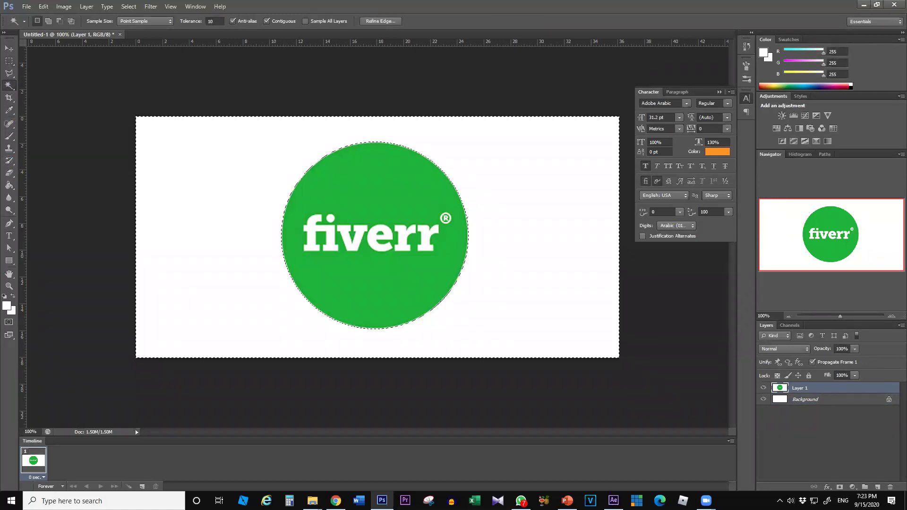
key(Delete)
click(763, 400)
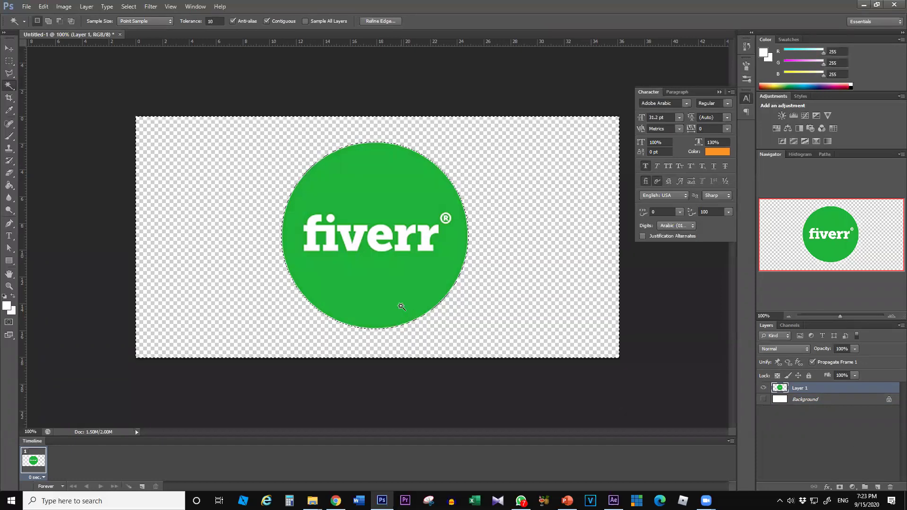
click(9, 48)
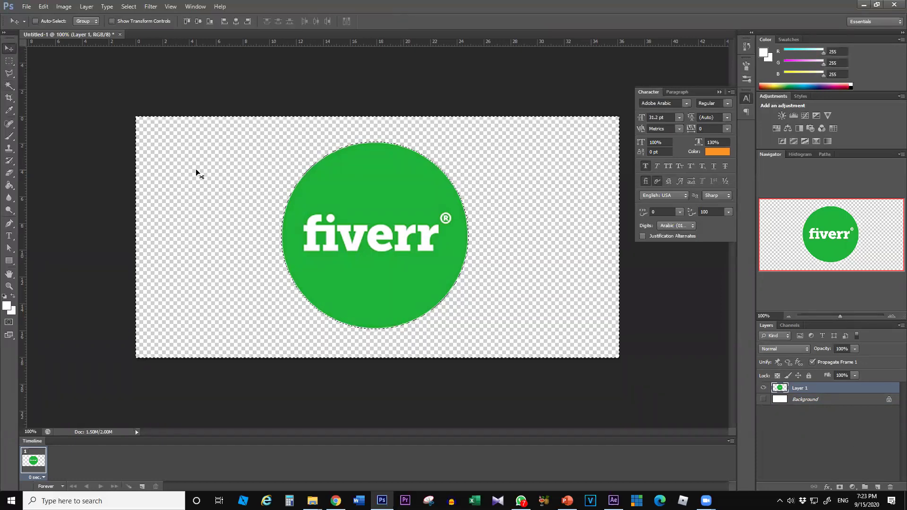
key(ctrl+d)
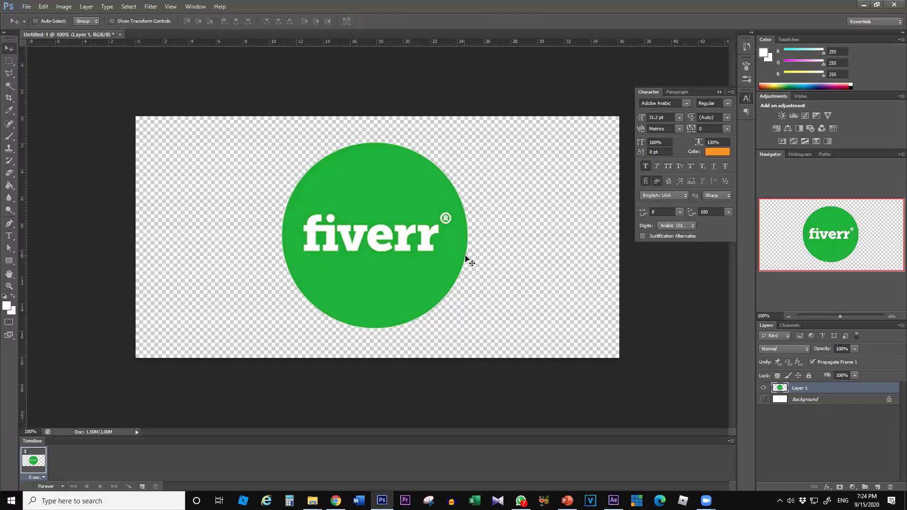
click(27, 6)
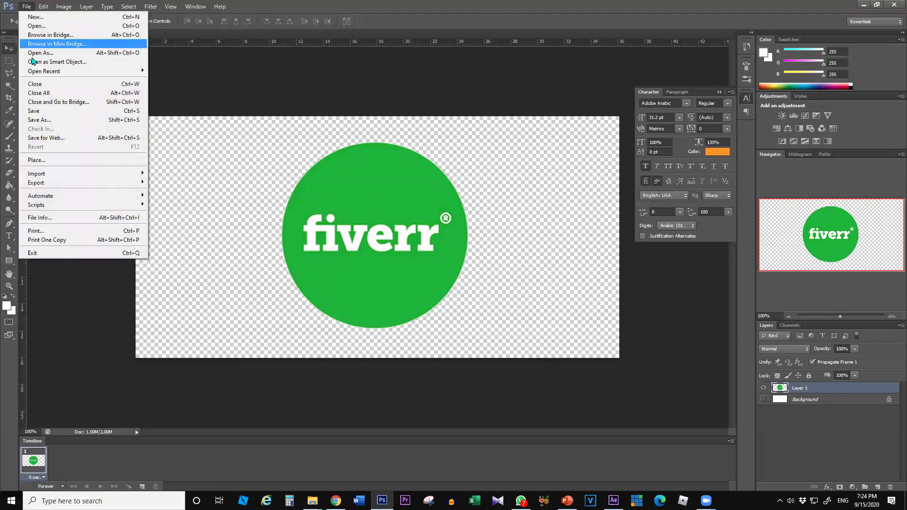
click(55, 121)
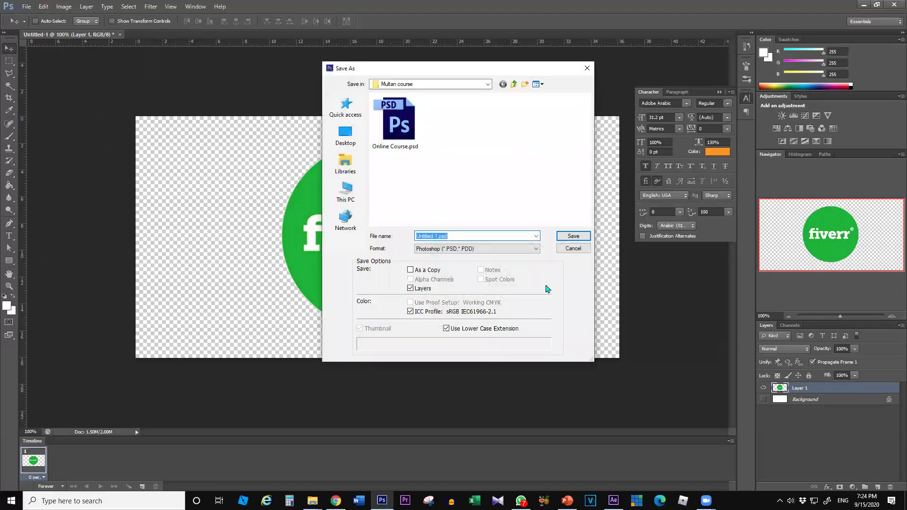
click(573, 247)
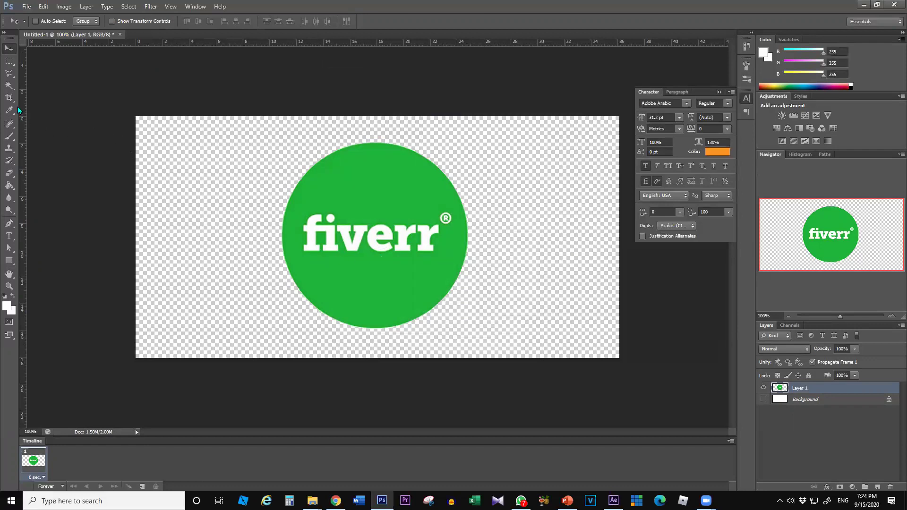
Try selecting the white fiverr letters and the registered symbol with the Magic Wand, and clear the selection.
click(8, 88)
click(312, 245)
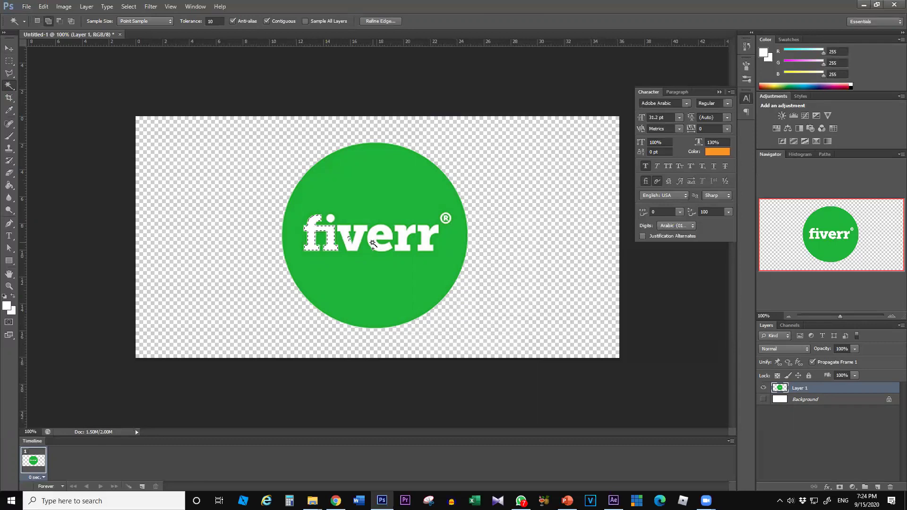
click(349, 238)
click(433, 263)
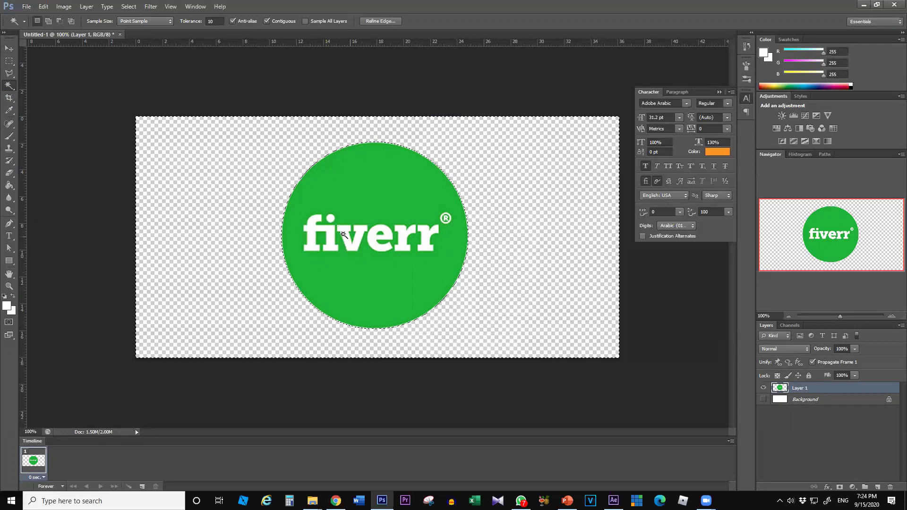
click(311, 228)
shift+click(349, 239)
shift+click(381, 238)
shift+click(406, 235)
shift+click(424, 236)
shift+click(445, 220)
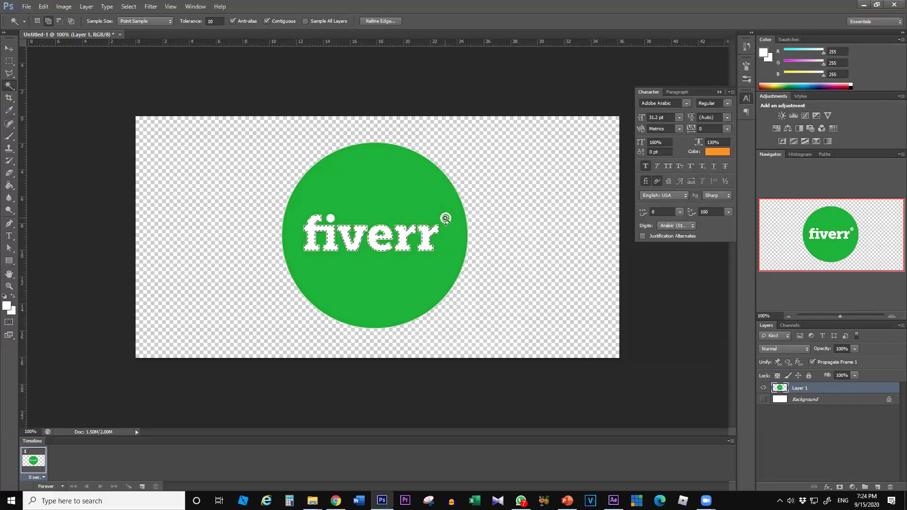
click(502, 270)
key(ctrl+d)
click(128, 7)
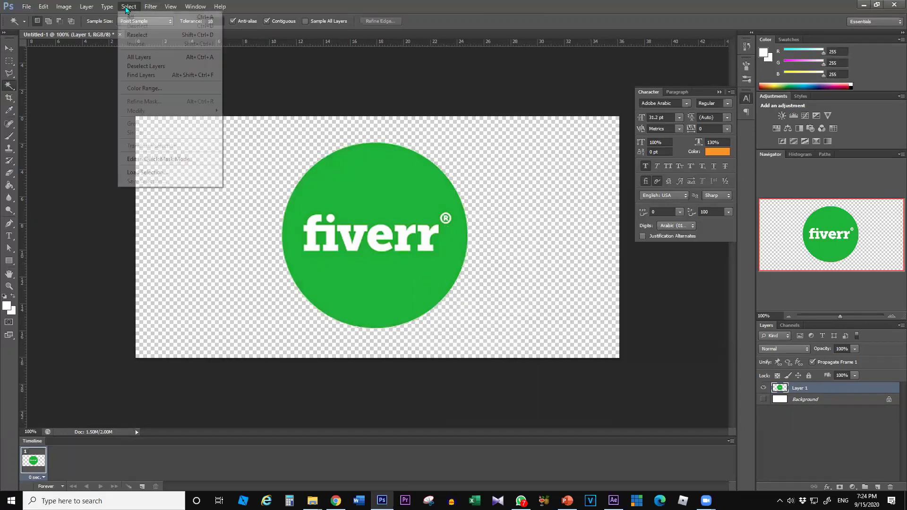
click(9, 49)
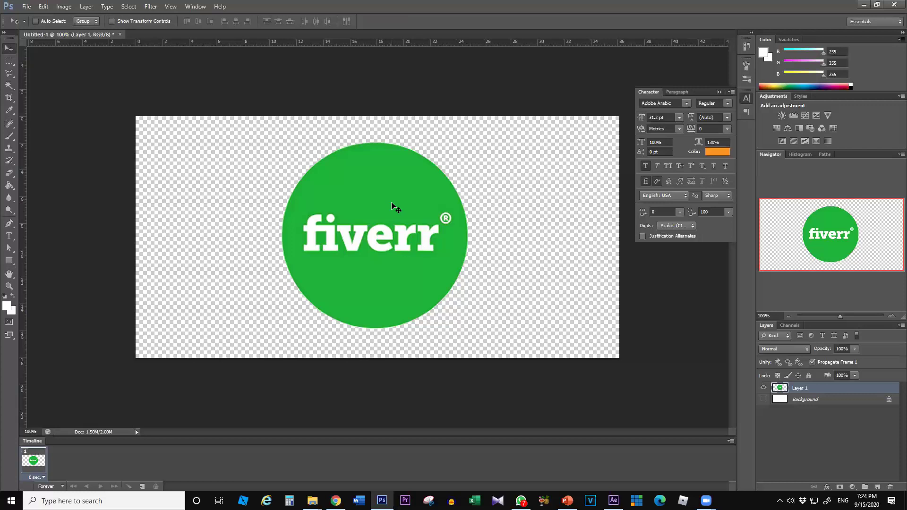
click(168, 6)
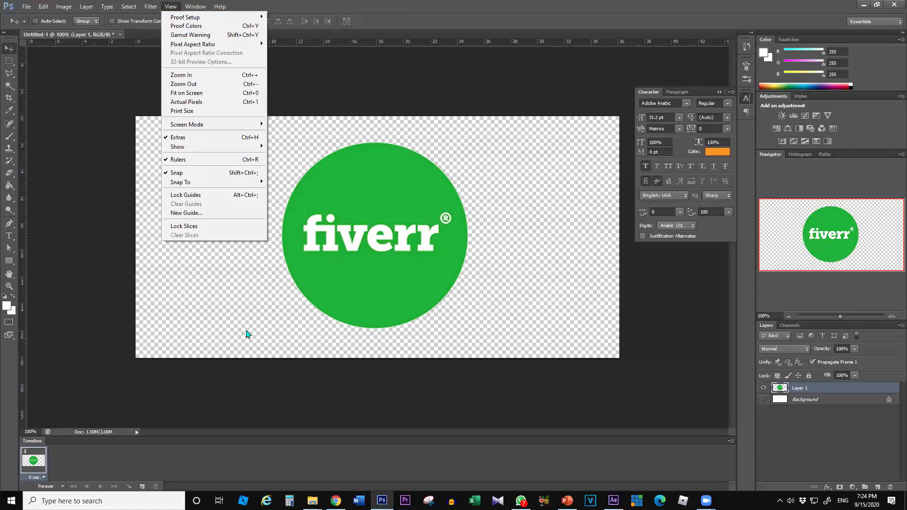
mouse_move(151, 6)
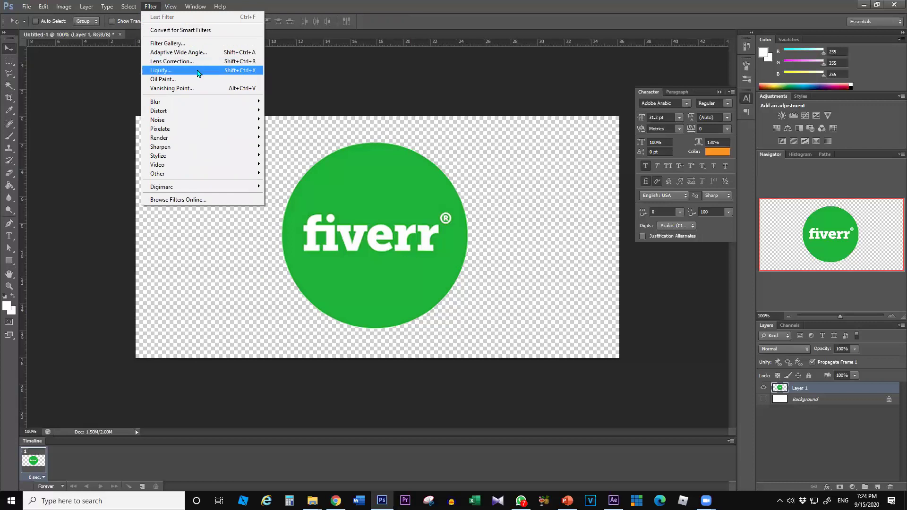
click(9, 48)
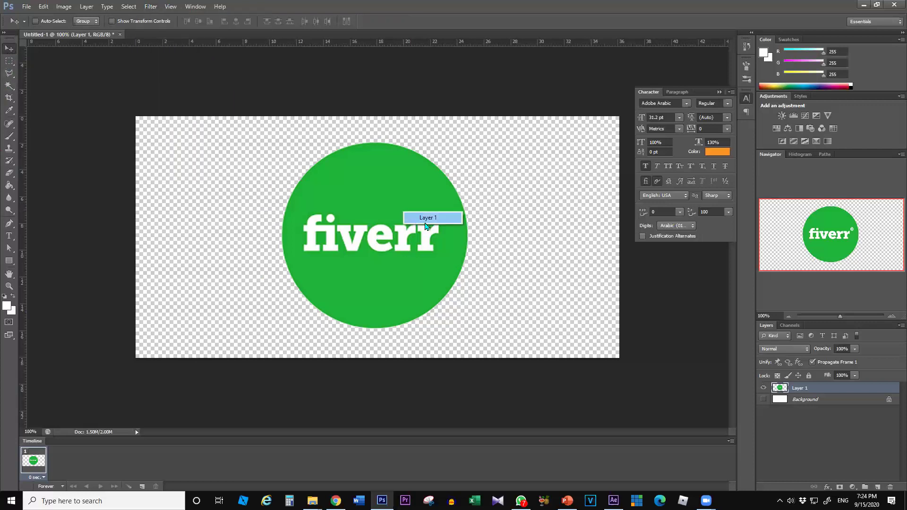
click(134, 8)
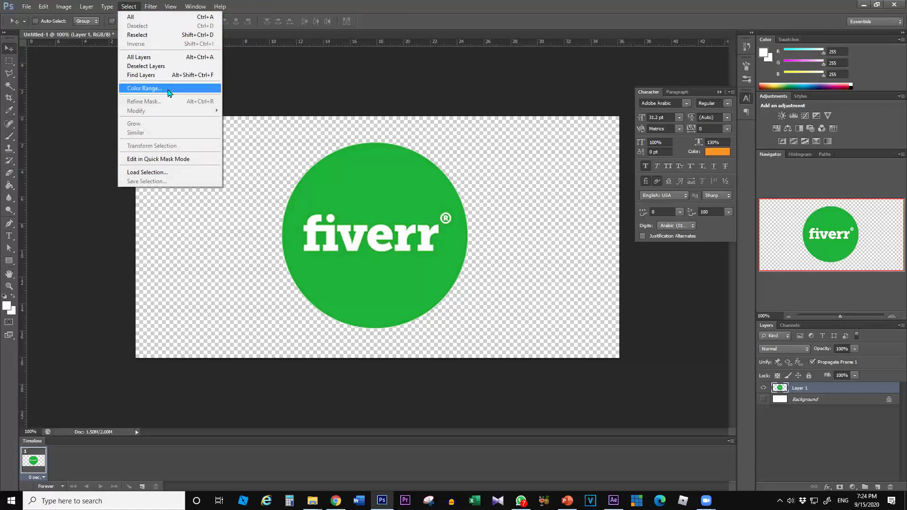
click(169, 90)
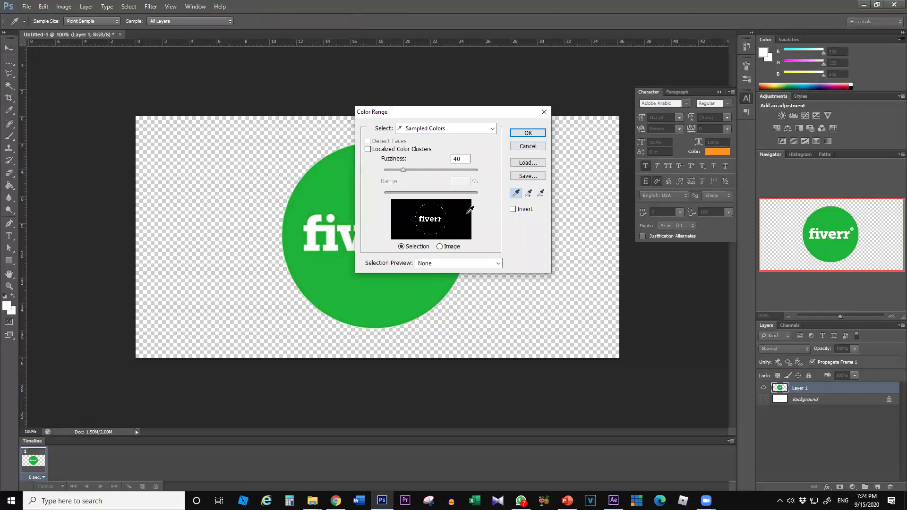
click(527, 146)
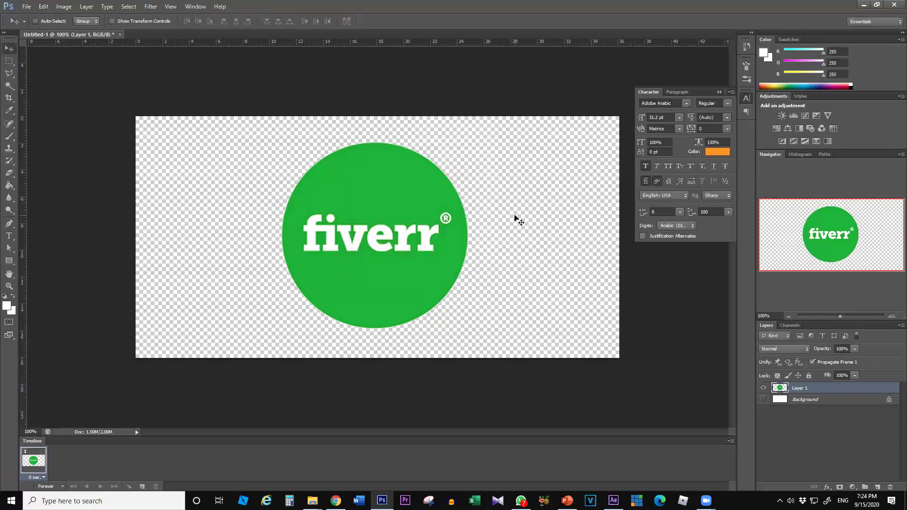
Undo the Magic Wand edits back to the pasted logo with its white surroundings and the Background layer shown.
key(ctrl+alt+z)
key(ctrl+alt+z)
key(ctrl+alt+z)
key(ctrl+alt+z)
key(ctrl+alt+z)
key(ctrl+alt+z)
key(ctrl+alt+z)
key(ctrl+alt+z)
key(ctrl+alt+z)
key(ctrl+alt+z)
Select all white areas of the logo image with Color Range, using Sampled Colors and a fuzziness of 40.
click(150, 6)
mouse_move(114, 9)
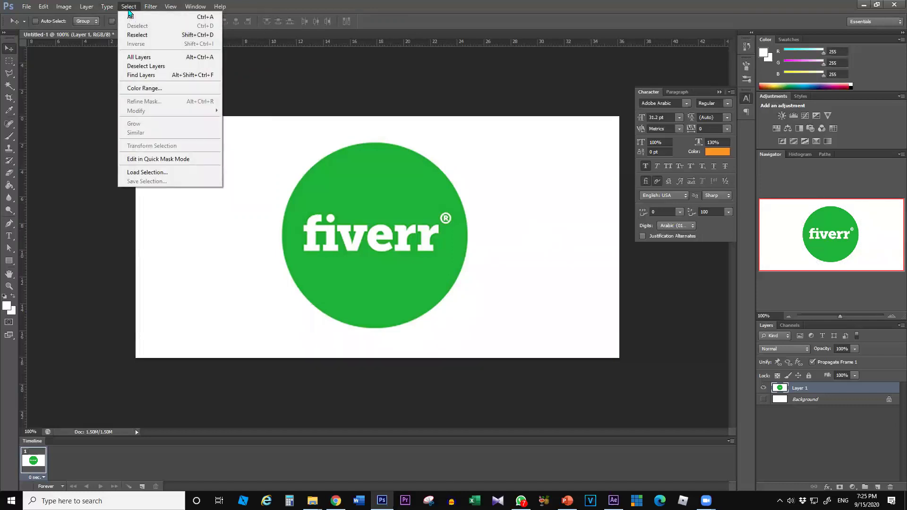
click(145, 88)
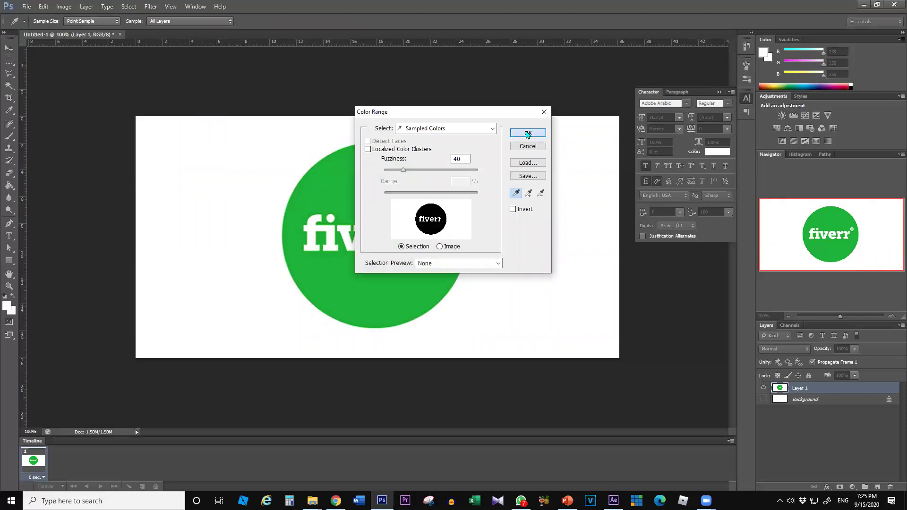
click(527, 134)
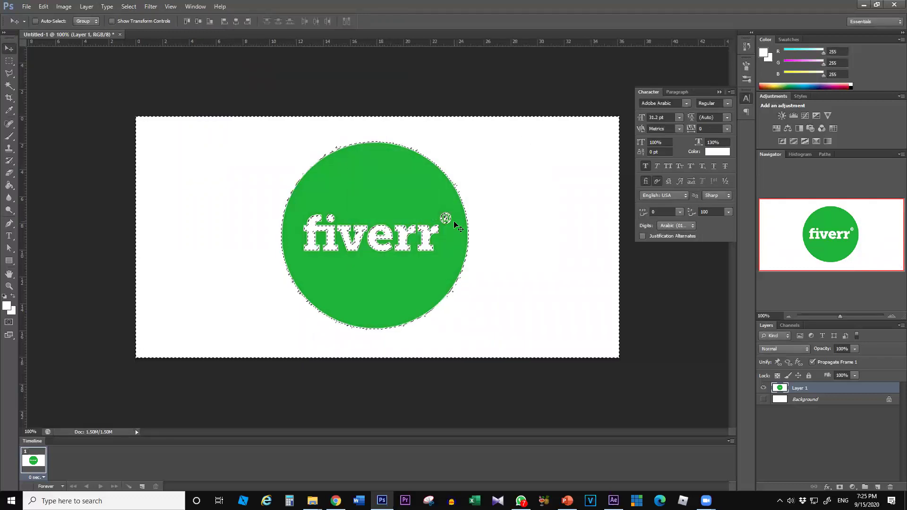
Delete the selected white areas from the logo layer and clear the selection.
key(Delete)
key(ctrl+d)
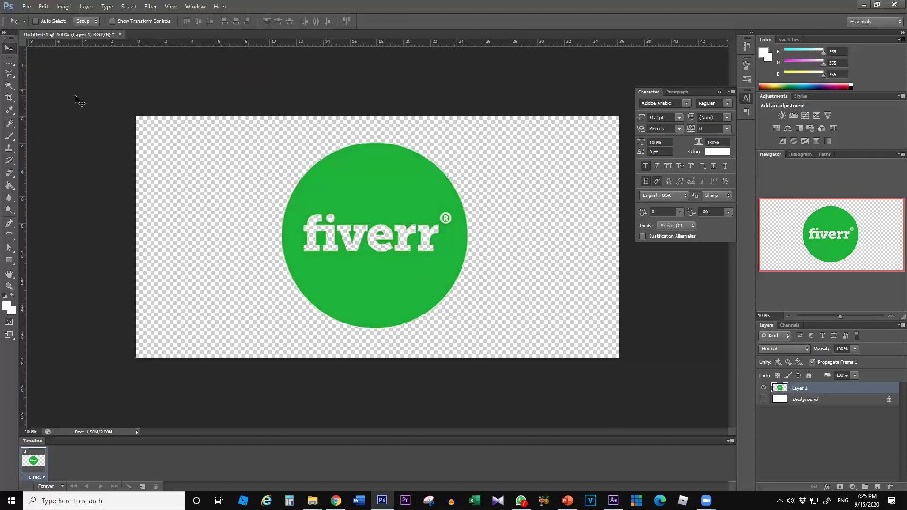
Start saving the logo as a PNG copy in the AE classes Projects folder on the Final (G:) drive.
click(26, 7)
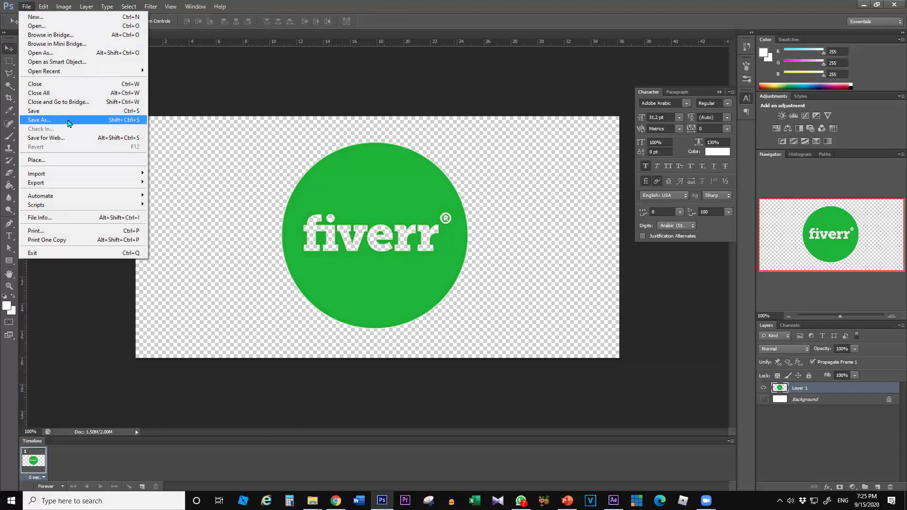
click(53, 124)
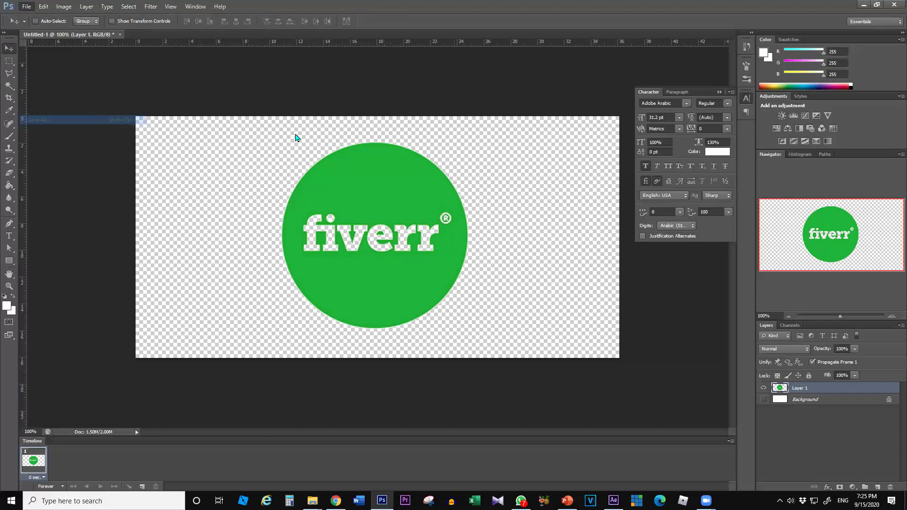
click(452, 249)
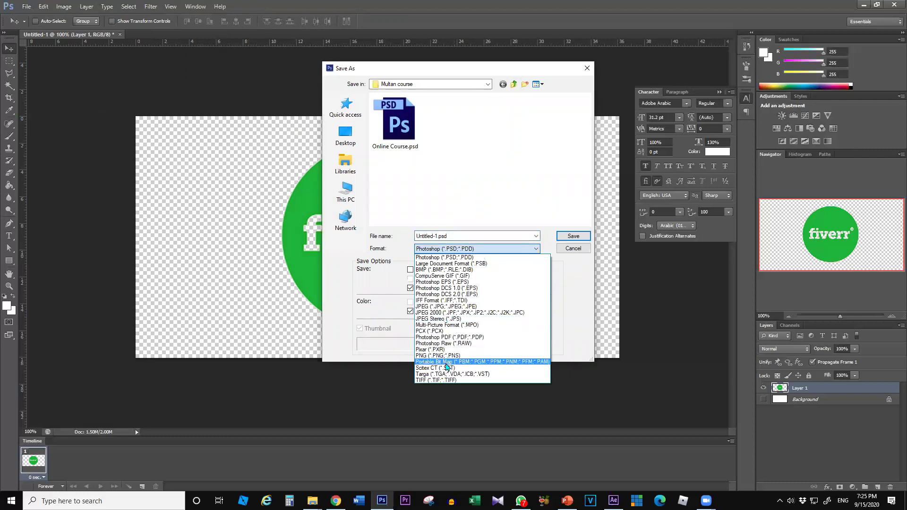
click(447, 355)
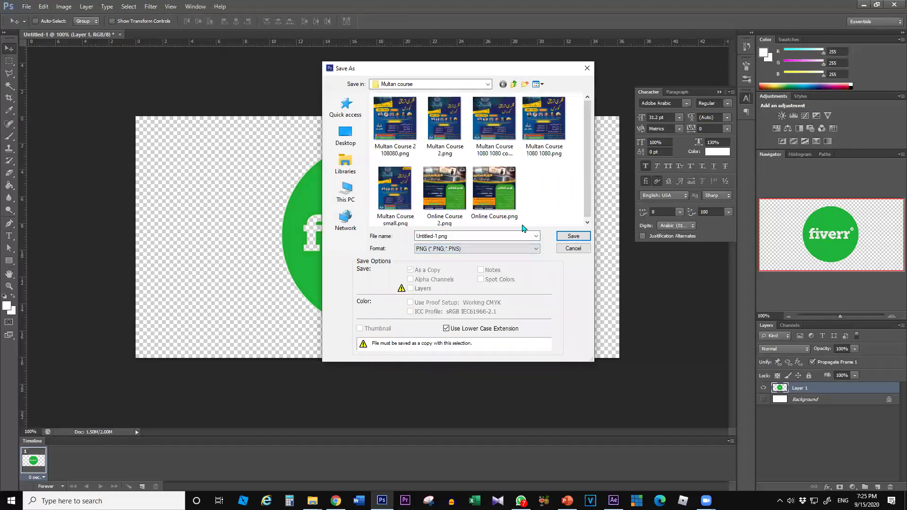
click(514, 85)
click(516, 85)
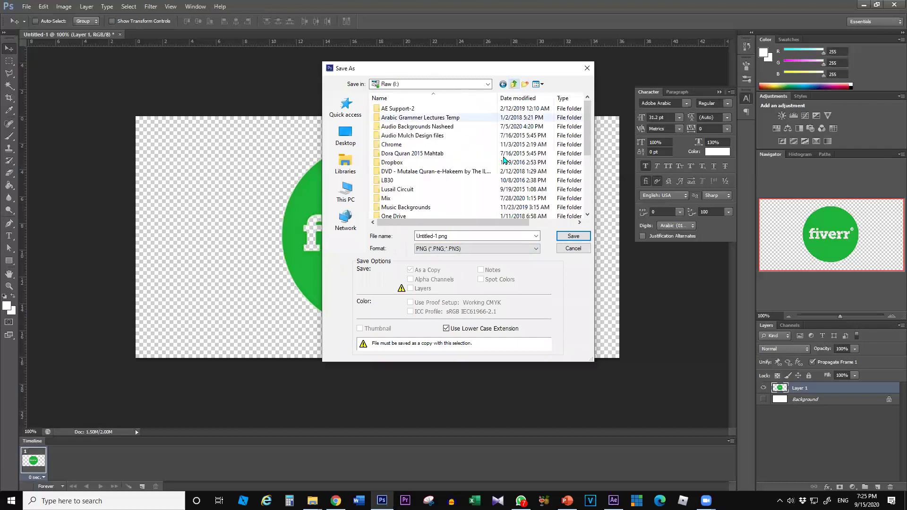
scroll(399, 214, down, 5)
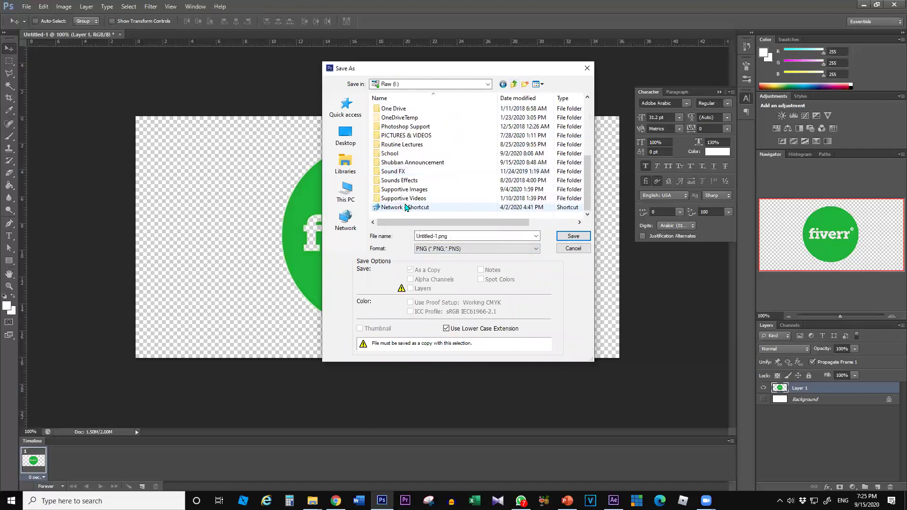
scroll(374, 207, up, 5)
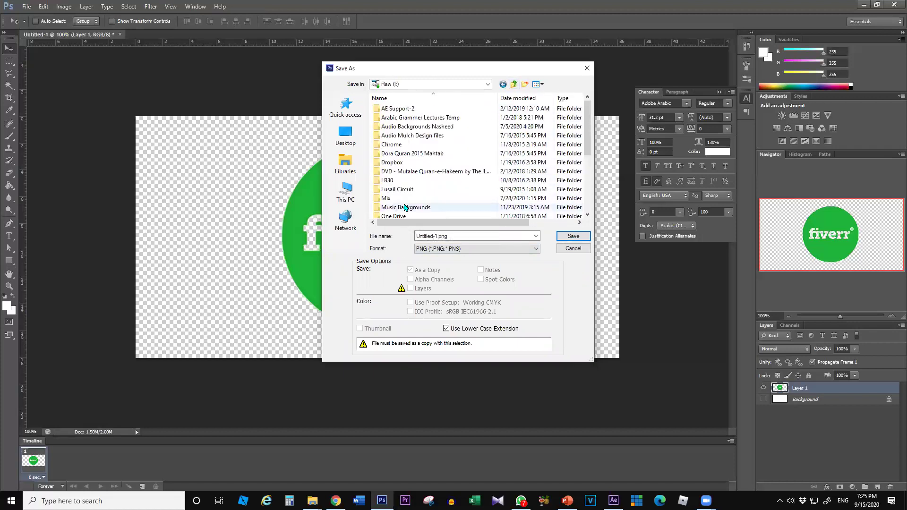
click(346, 191)
scroll(410, 168, down, 5)
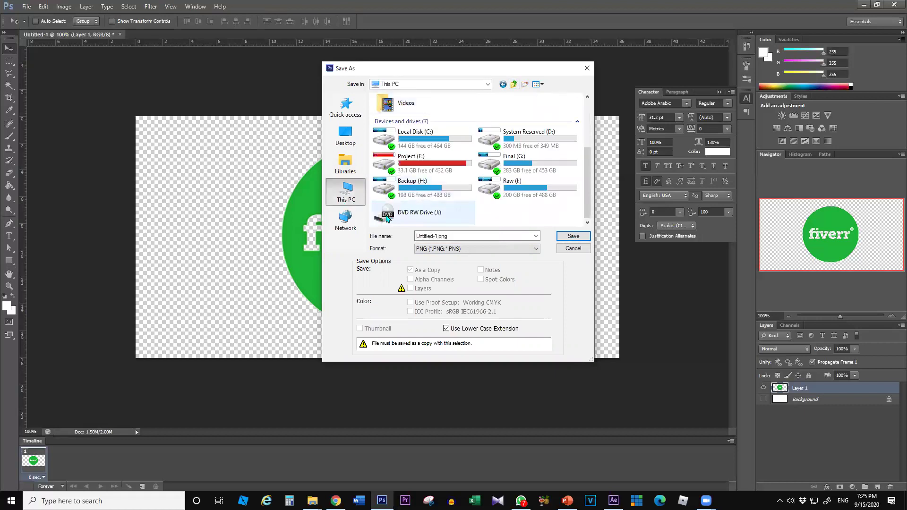
double_click(525, 169)
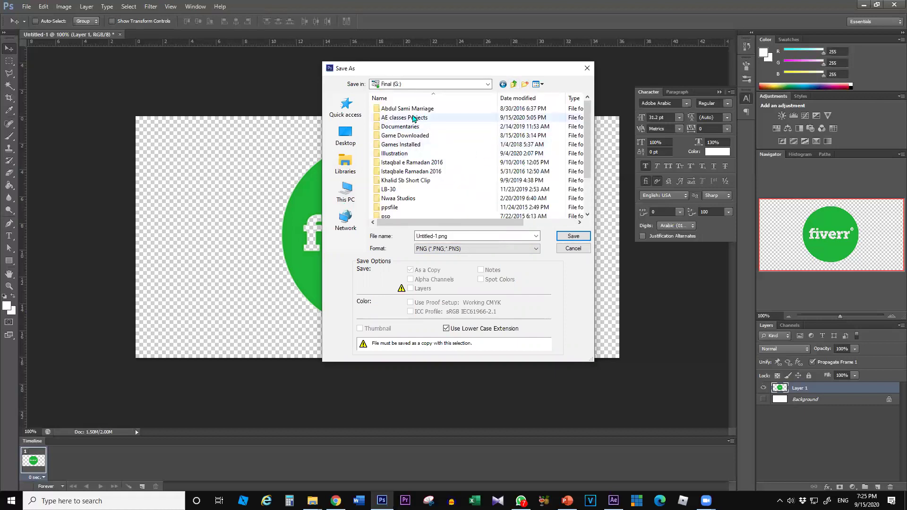
double_click(401, 118)
Name the file Fiverr and save it with Smallest / Slow compression and no interlacing.
click(440, 236)
drag(437, 236, 330, 235)
key(BackSpace)
text(Five)
text(rr)
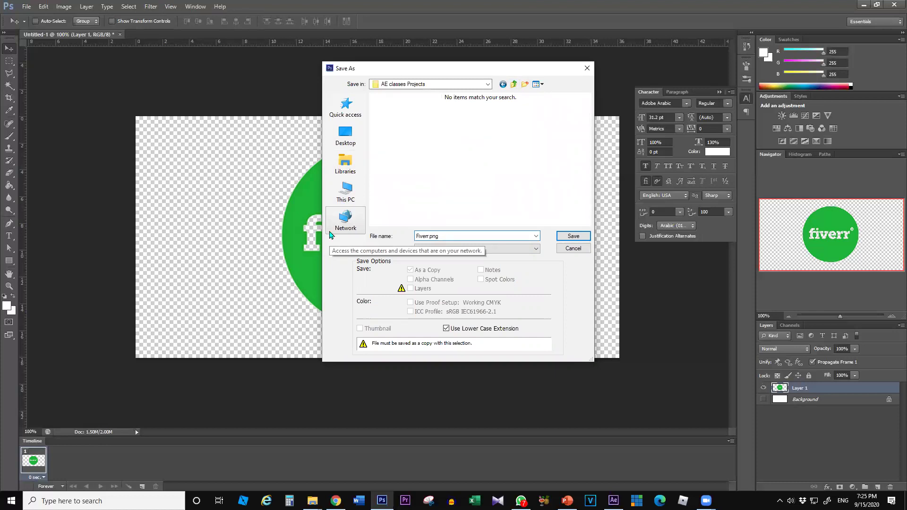
key(Return)
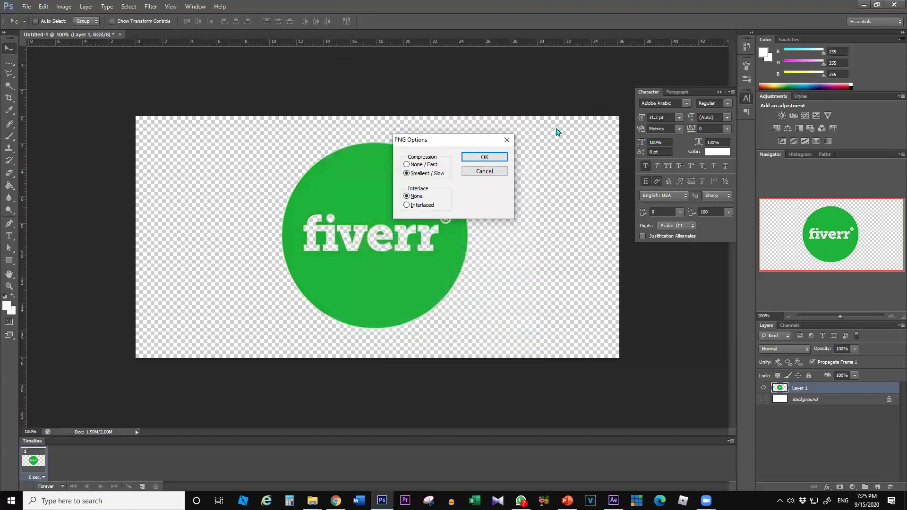
click(500, 156)
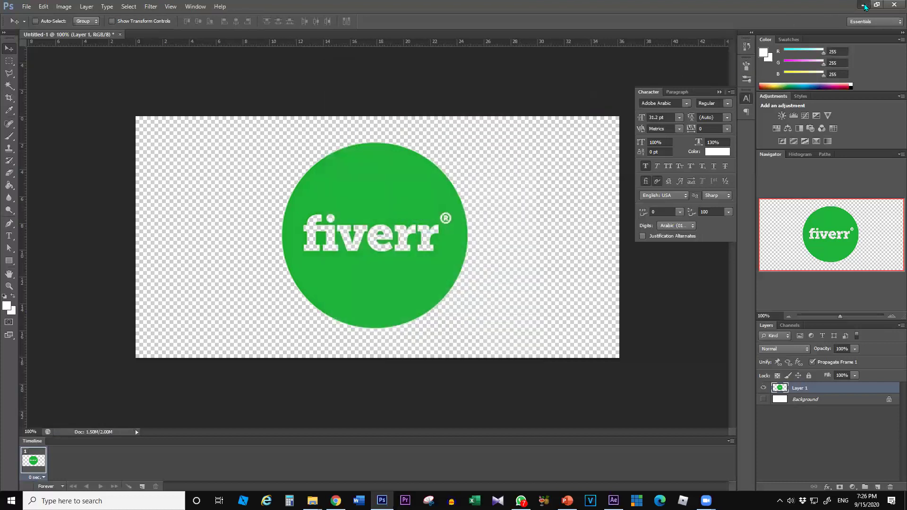
Switch to After Effects, import Fiverr.png into the project and place it as a layer in Comp 1.
click(863, 4)
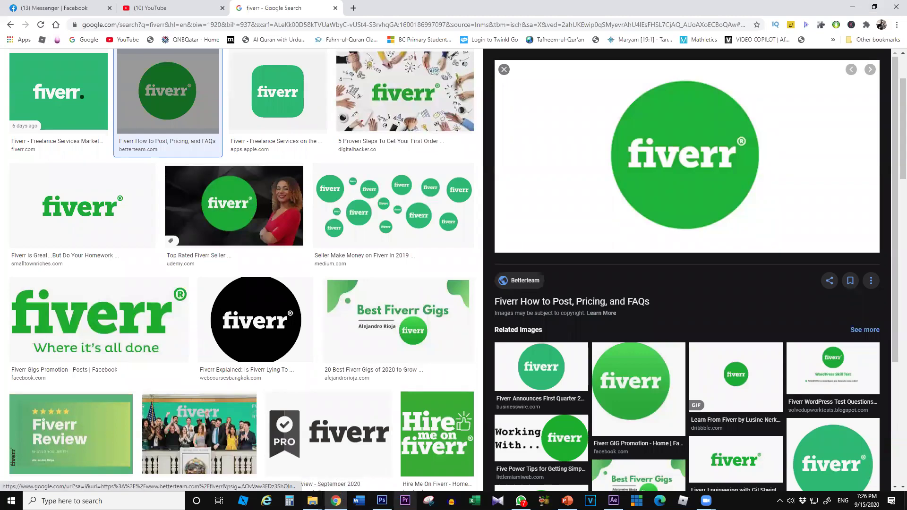
click(613, 500)
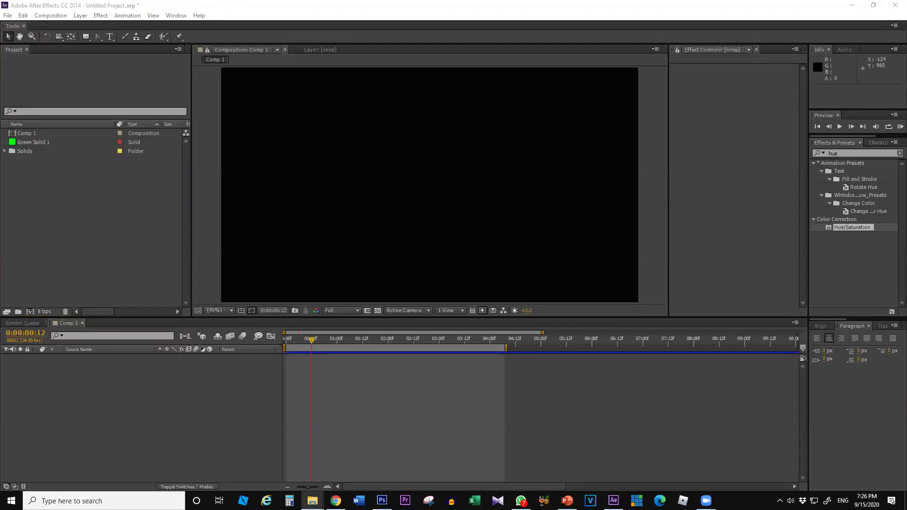
drag(906, 226, 97, 255)
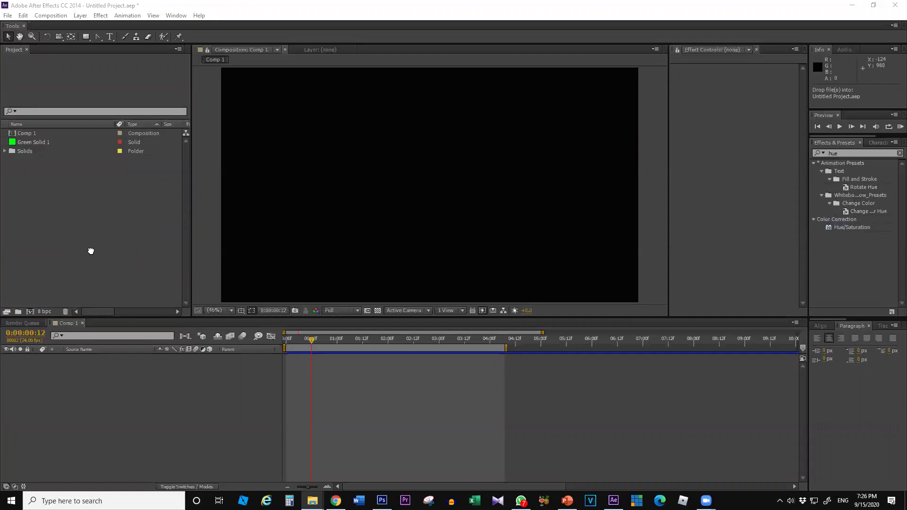
drag(28, 142, 50, 362)
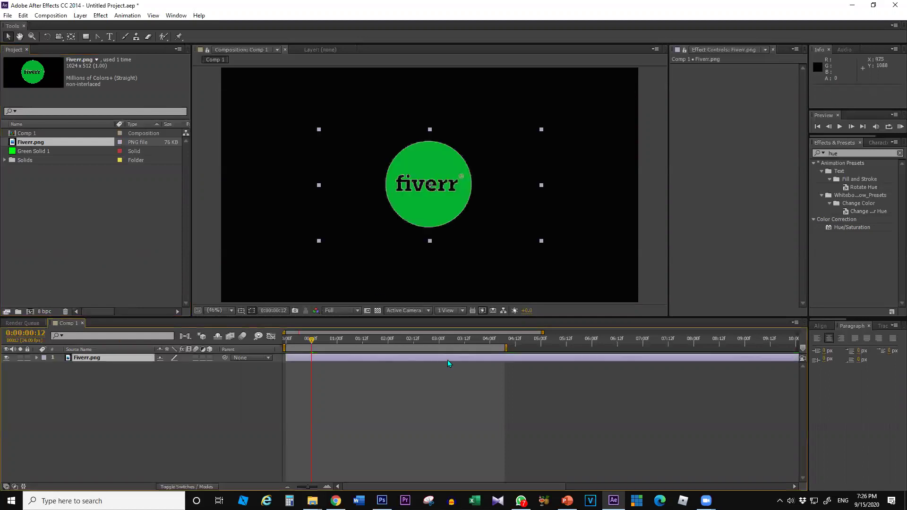
click(211, 409)
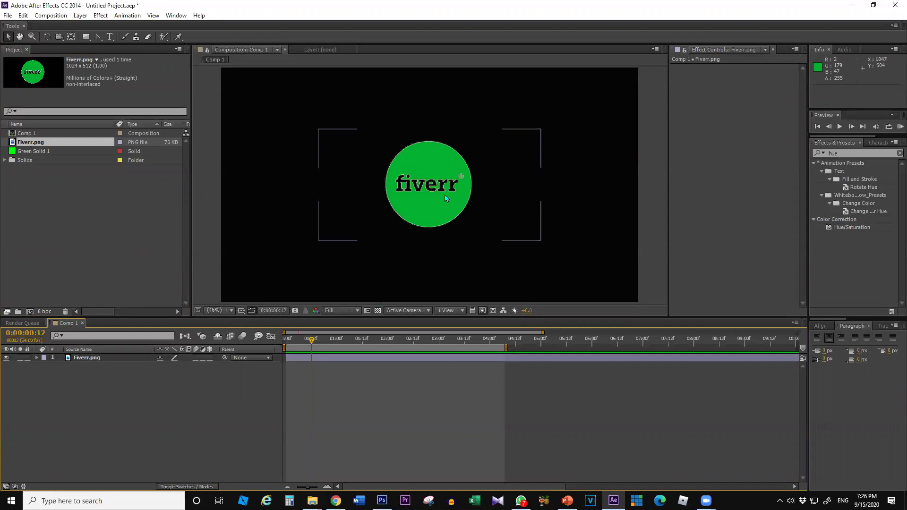
Search the effects for bevel and apply Bevel Alpha to the Fiverr.png layer.
click(81, 359)
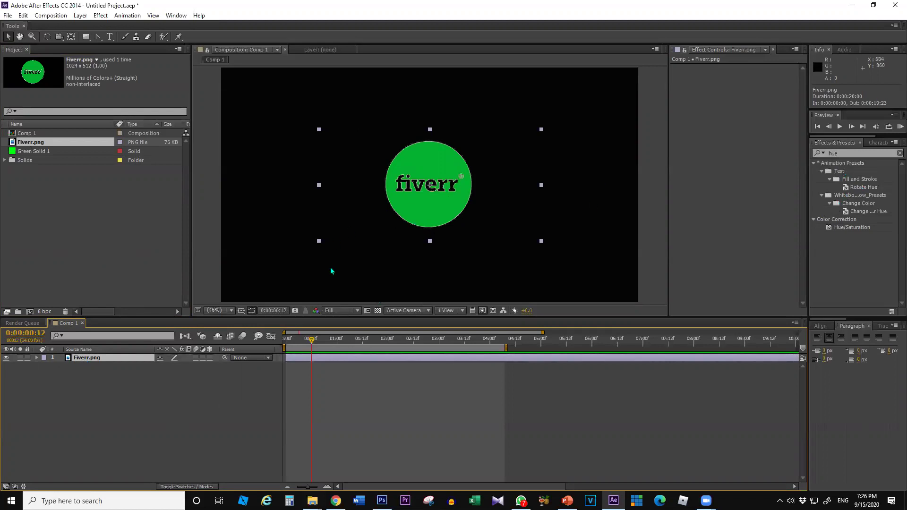
drag(841, 152, 788, 157)
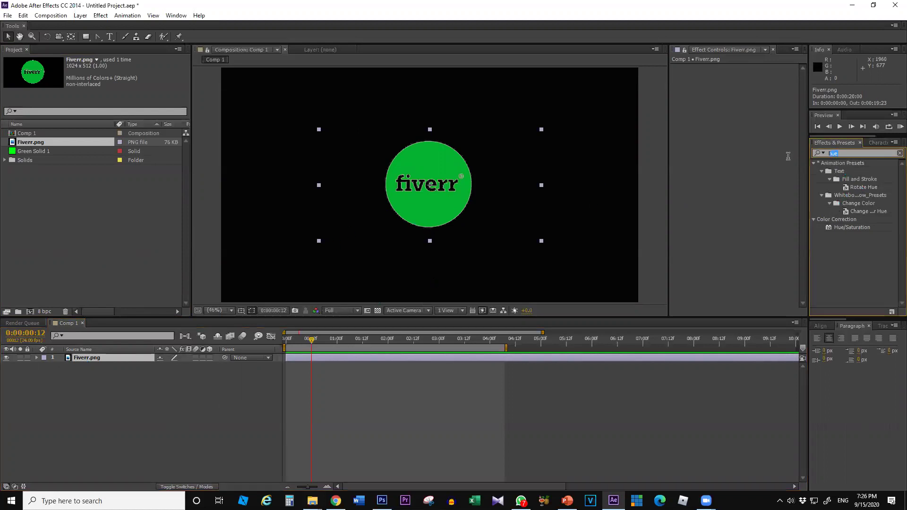
text(bevel)
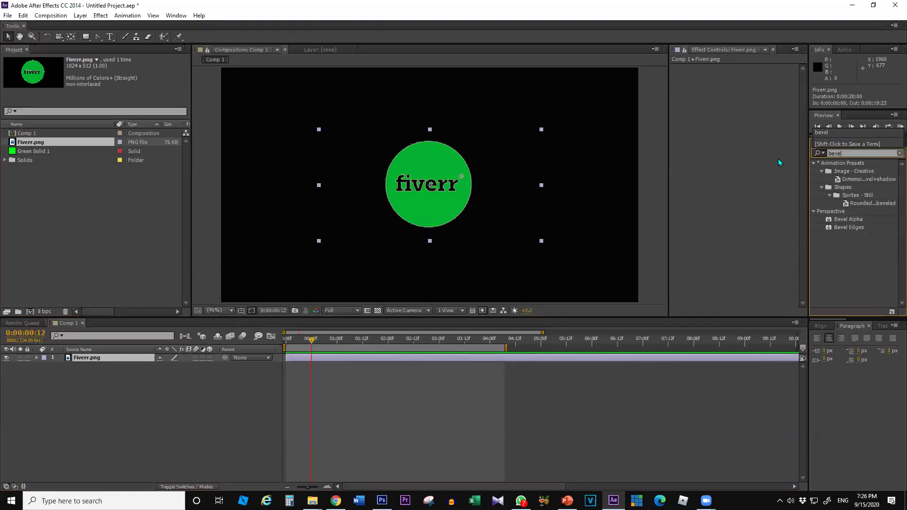
drag(843, 220, 422, 186)
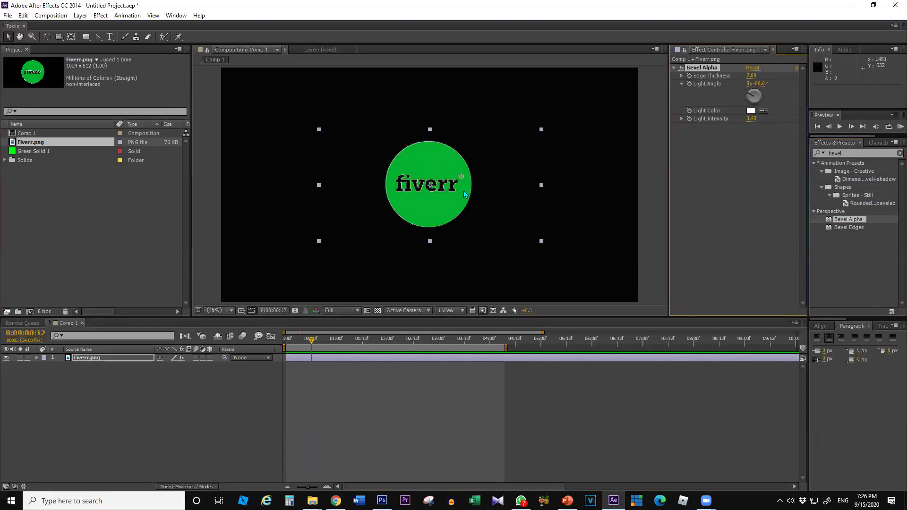
Set the Bevel Alpha edge thickness to 5.10 and its light angle to 1x+25° on the logo layer.
key(slash)
key(period)
scroll(458, 195, down, 2)
scroll(457, 194, up, 2)
scroll(457, 194, down, 1)
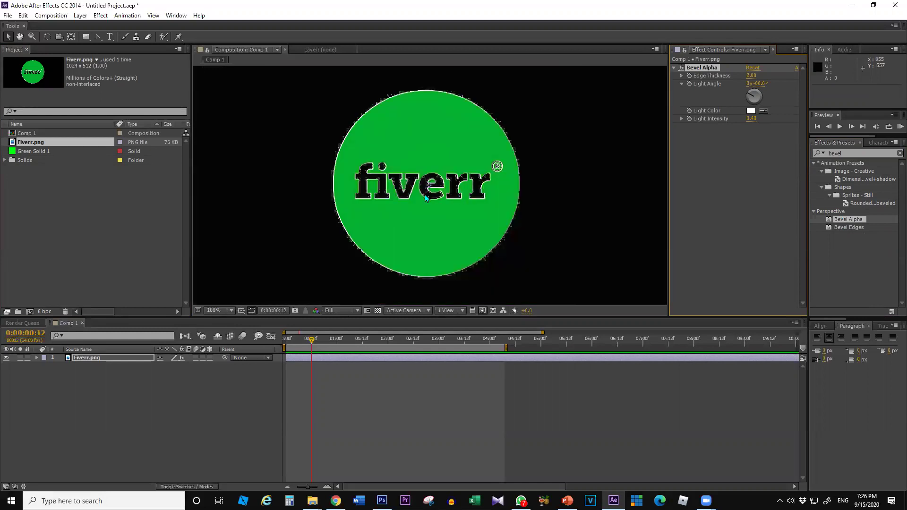
click(164, 422)
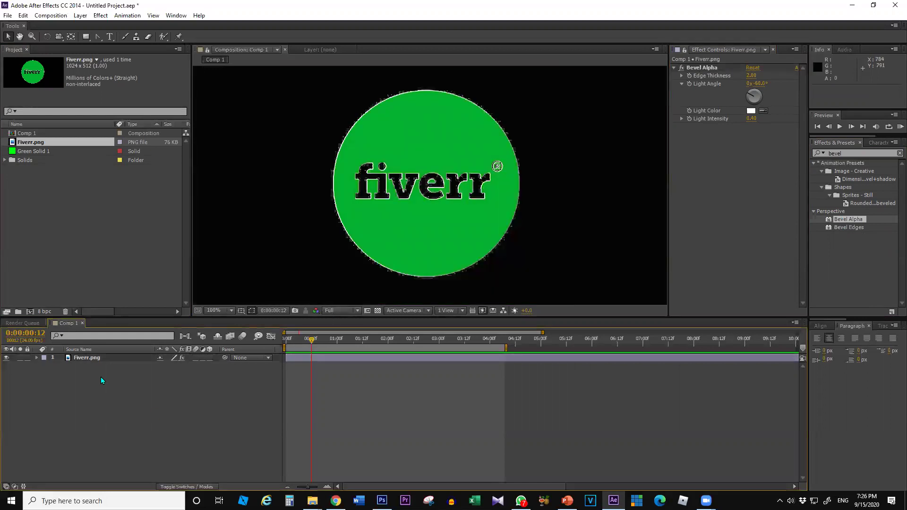
click(84, 357)
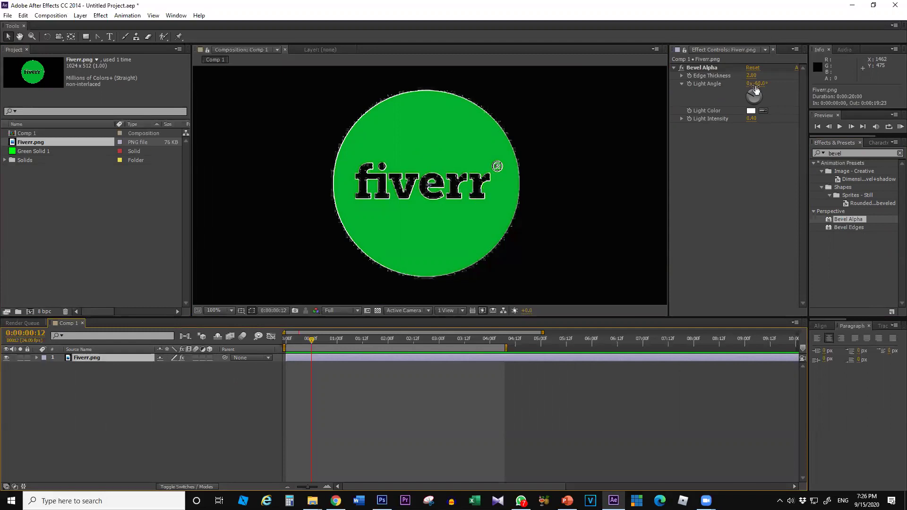
drag(753, 98, 725, 83)
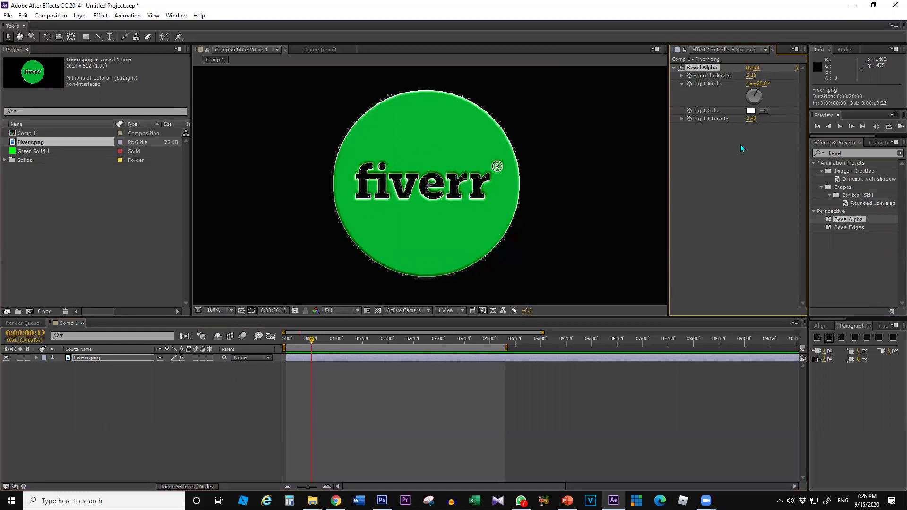
click(682, 76)
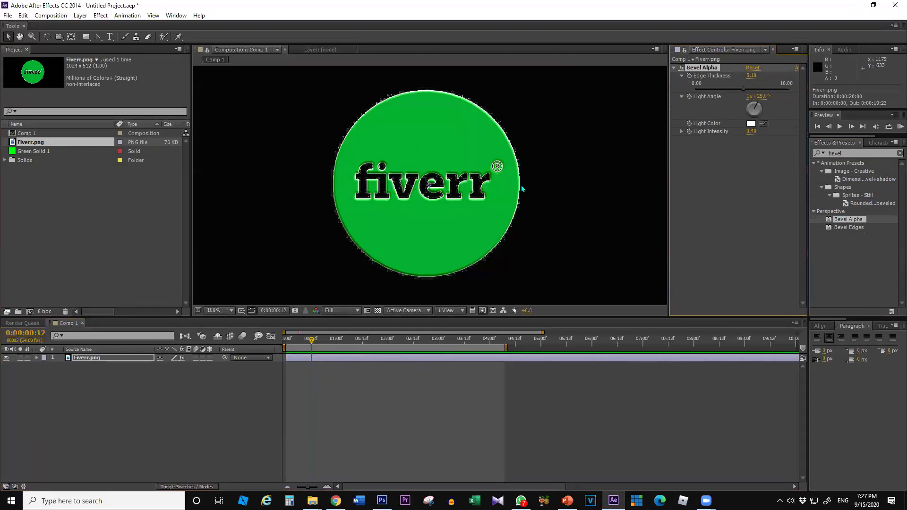
Try a red light color for the Bevel Alpha effect, then return it to white and discard the change.
click(751, 124)
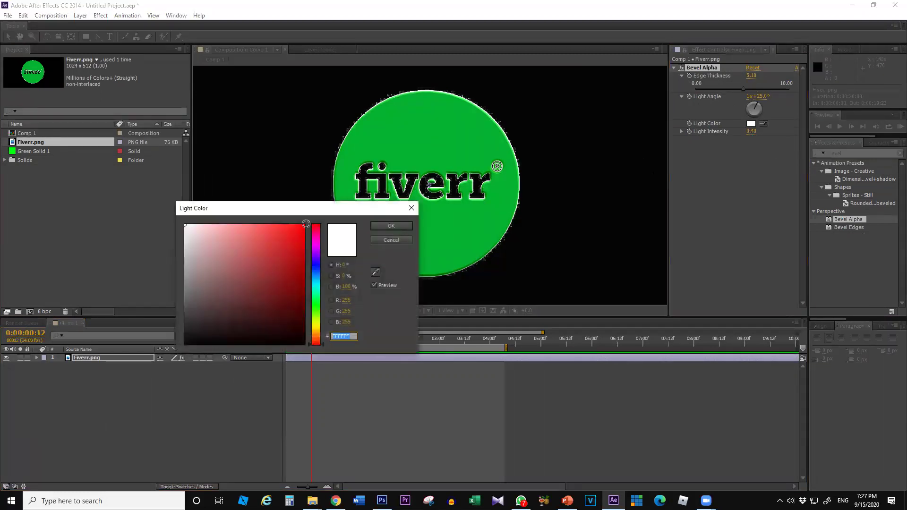
click(299, 228)
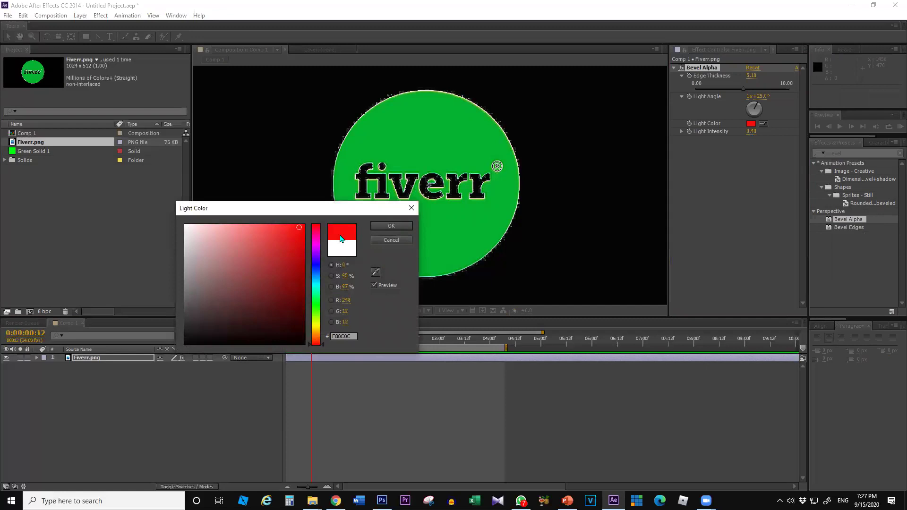
drag(287, 309, 155, 209)
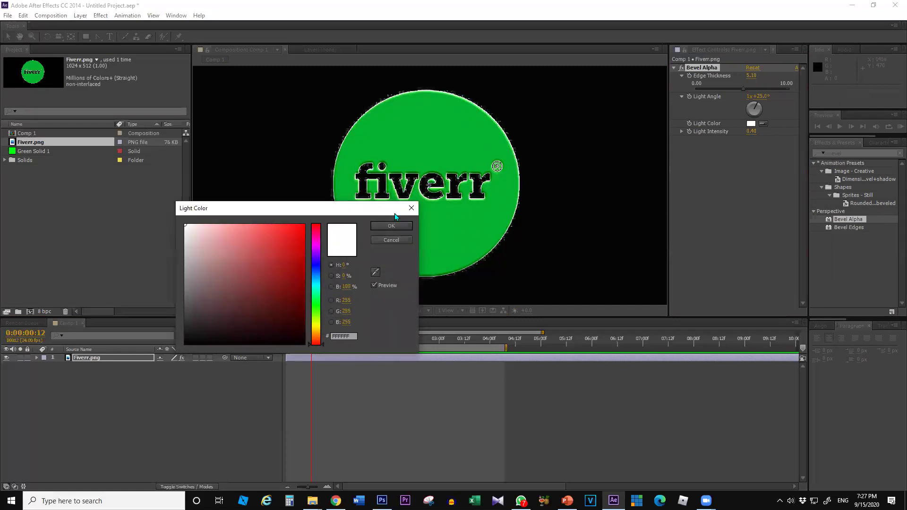
click(411, 208)
Set the Bevel Alpha light intensity to 0.32 and the light angle to 2x+29°.
click(682, 132)
mouse_move(734, 145)
mouse_down()
mouse_move(832, 150)
mouse_move(668, 153)
mouse_move(739, 148)
mouse_up()
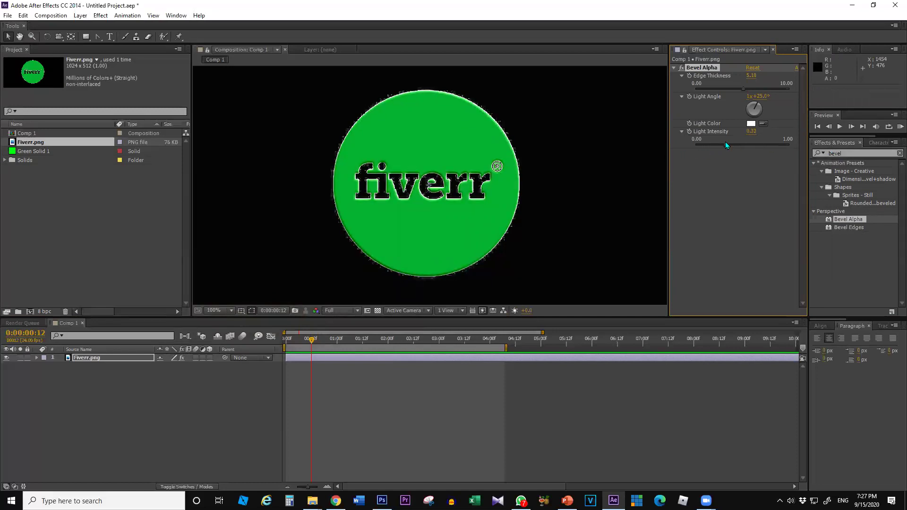
mouse_move(758, 111)
mouse_down()
mouse_move(758, 119)
mouse_move(738, 117)
mouse_move(761, 98)
mouse_up()
Try the Bevel Edges effect on the logo layer and undo it.
drag(846, 224, 414, 203)
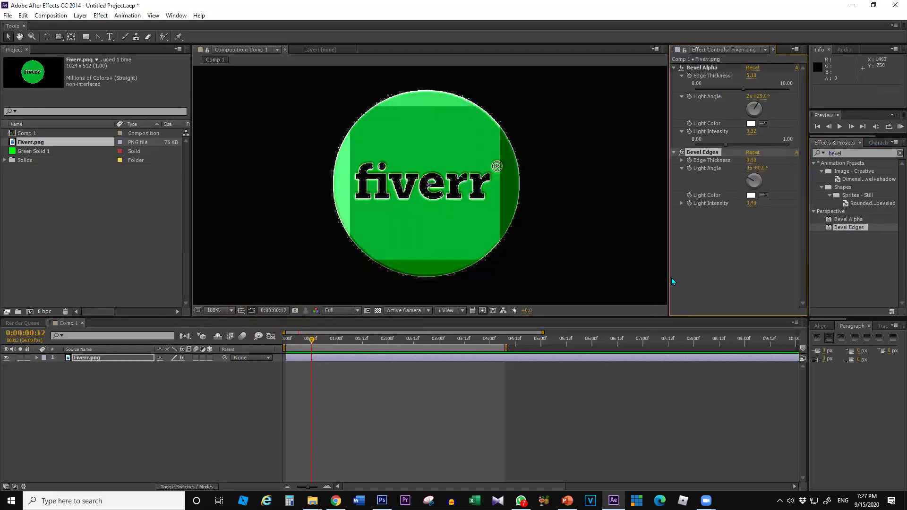
key(ctrl+z)
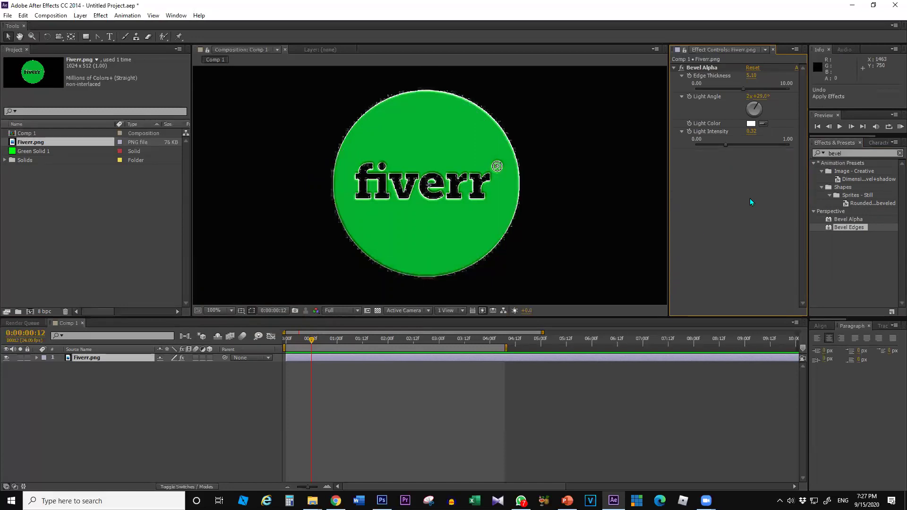
Search the effects for hue and apply Hue/Saturation to the Fiverr.png layer.
scroll(355, 208, down, 8)
scroll(355, 208, up, 6)
scroll(356, 209, down, 2)
click(860, 152)
text(hue)
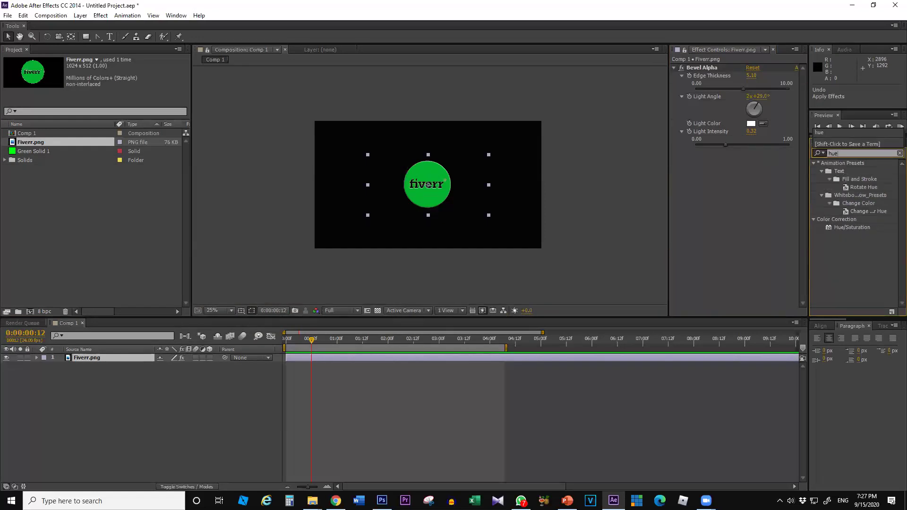
drag(840, 229, 412, 246)
Collapse the Bevel Alpha settings and turn the logo orange with a Hue/Saturation Master Hue of 1x+249°.
drag(759, 107, 758, 51)
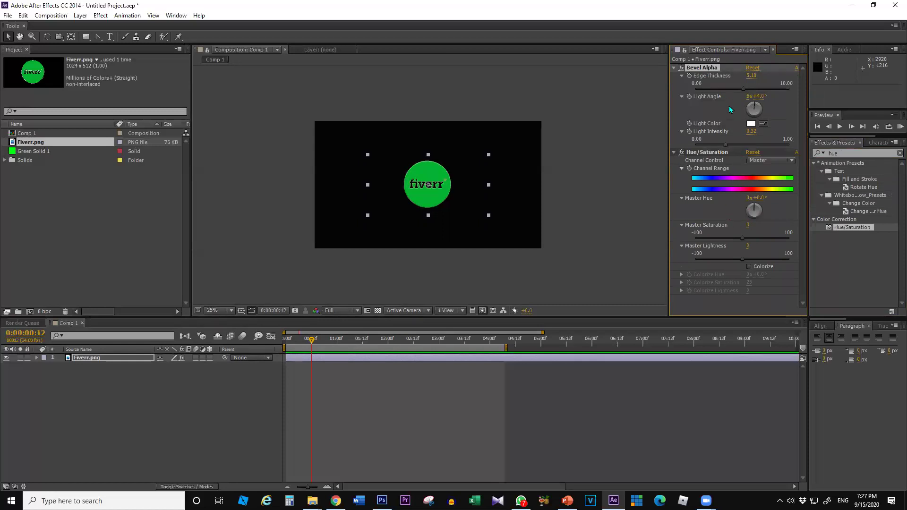
key(ctrl+z)
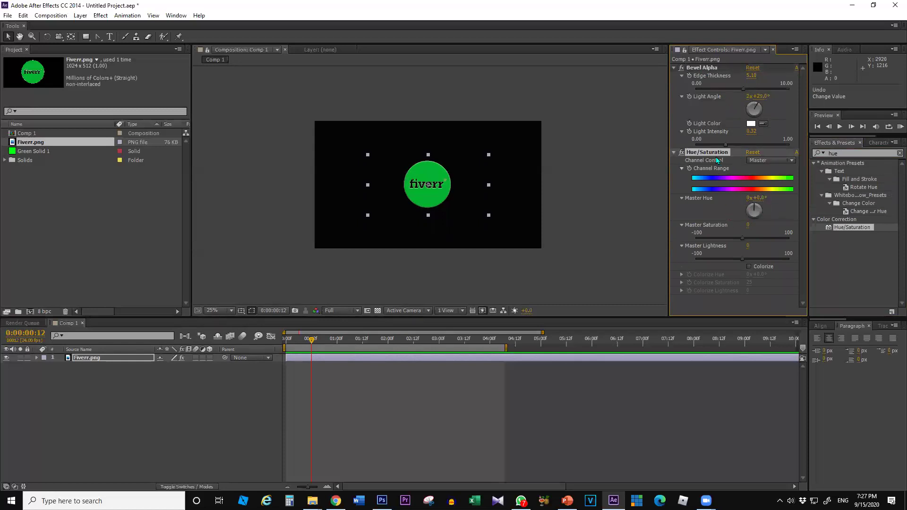
click(674, 67)
drag(756, 137, 710, 143)
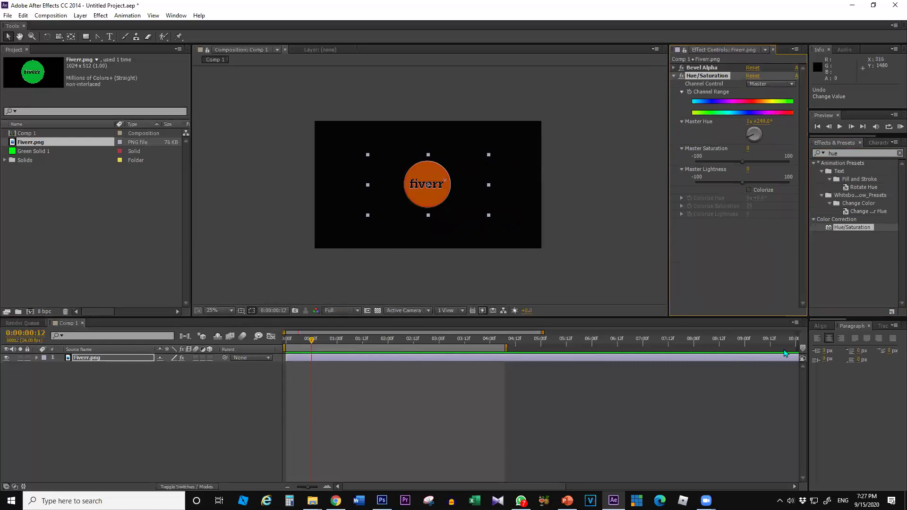
Deselect the logo layer and fit the whole composition in the viewer.
click(312, 231)
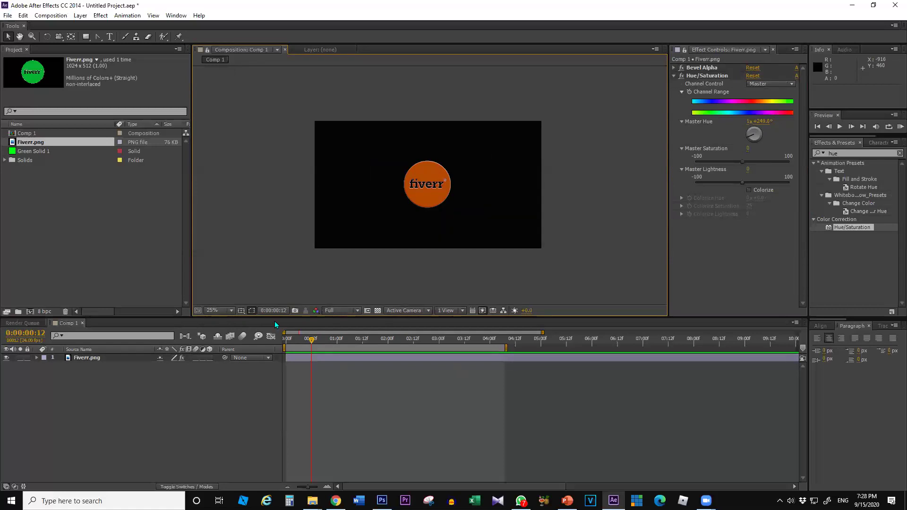
click(231, 307)
click(238, 318)
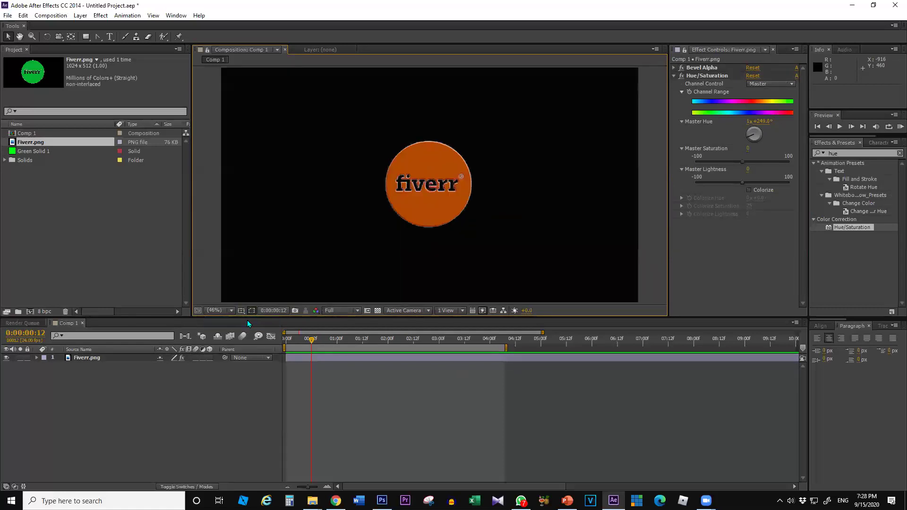